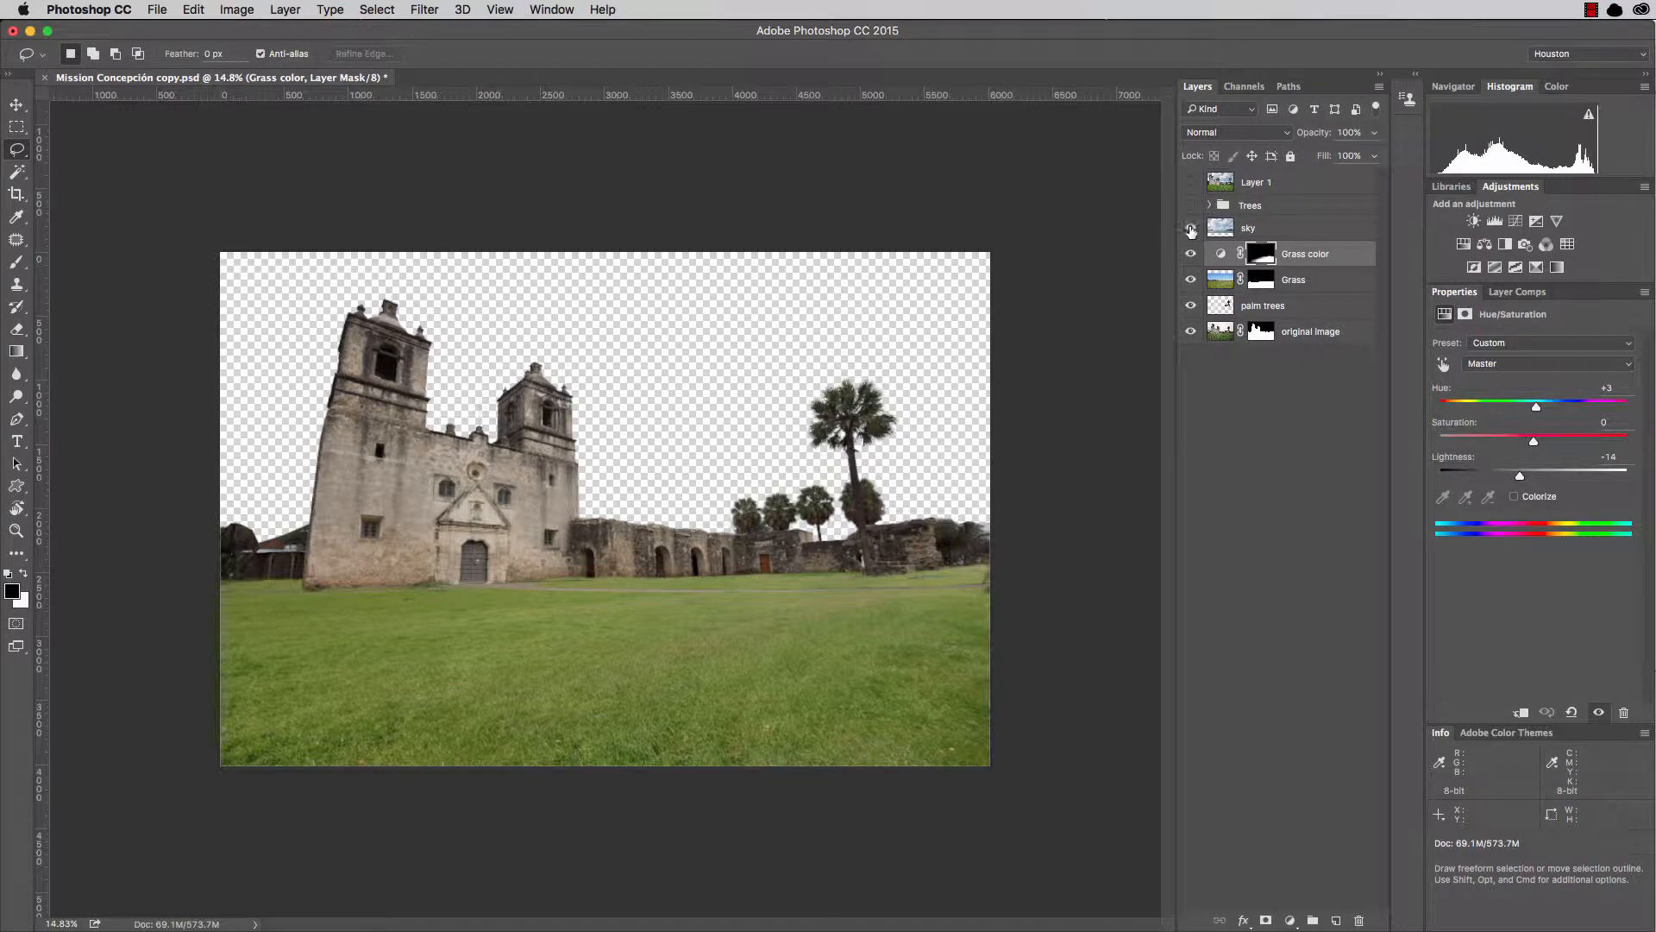
# Show the sky layer and the guides, and move the sky photo slightly down relative to the horizontal guide.
pyautogui.click(1190, 228)
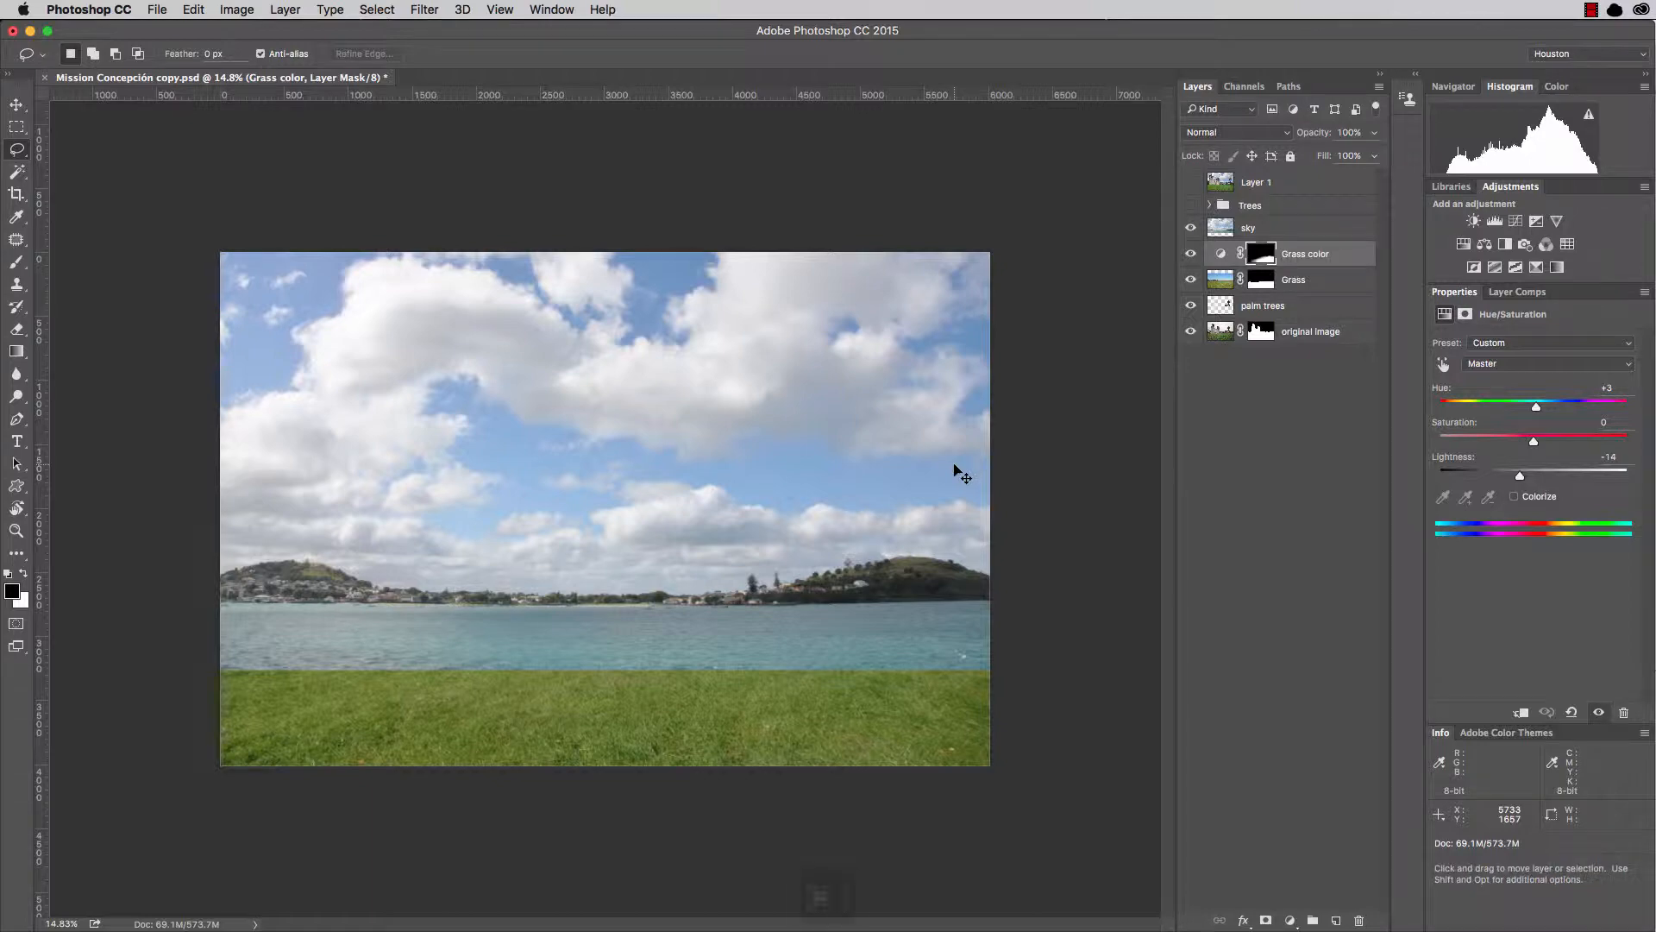
pyautogui.press('super+semicolon')
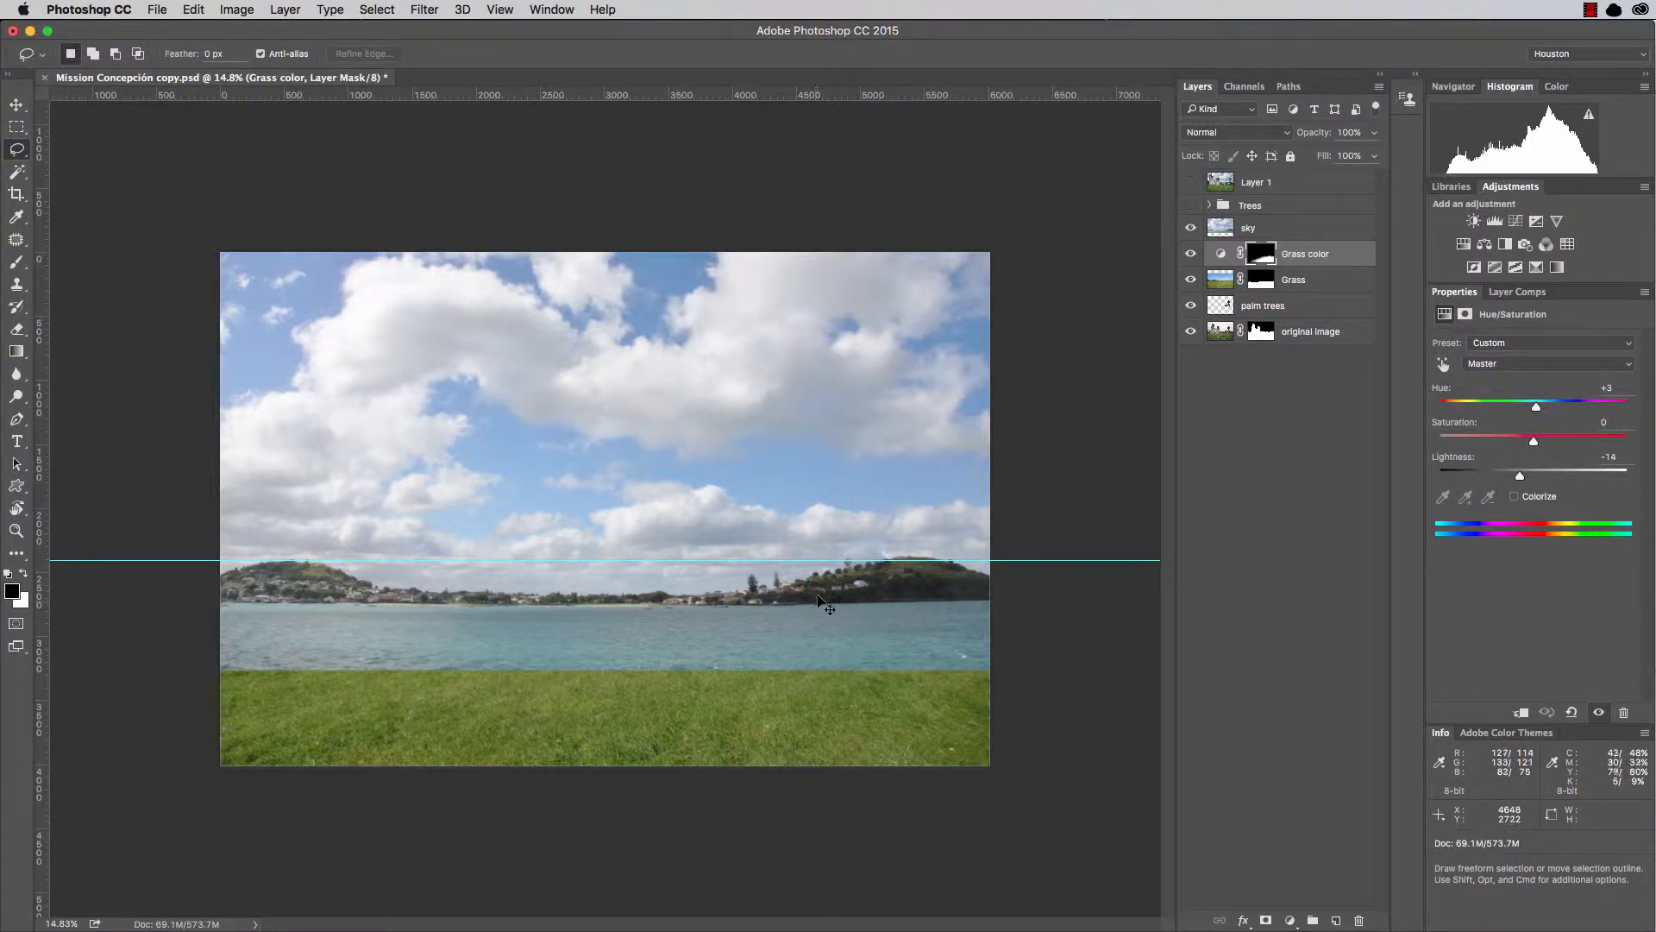
pyautogui.press('v')
pyautogui.moveTo(811, 608); pyautogui.dragTo(813, 621)
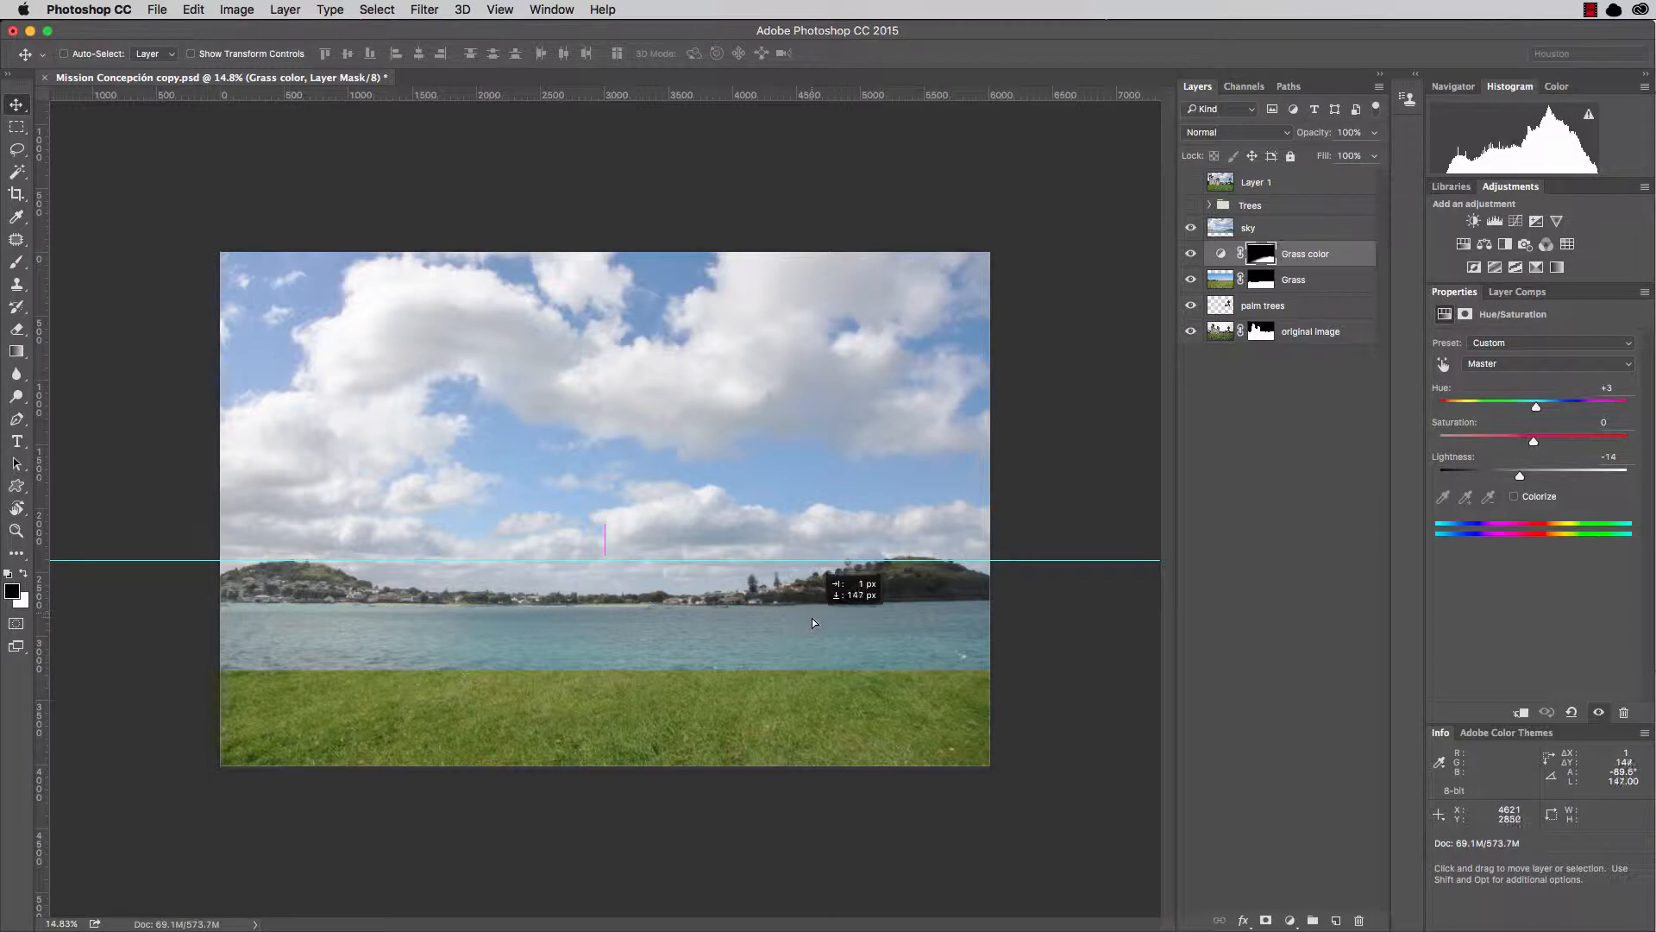
pyautogui.press('super+z')
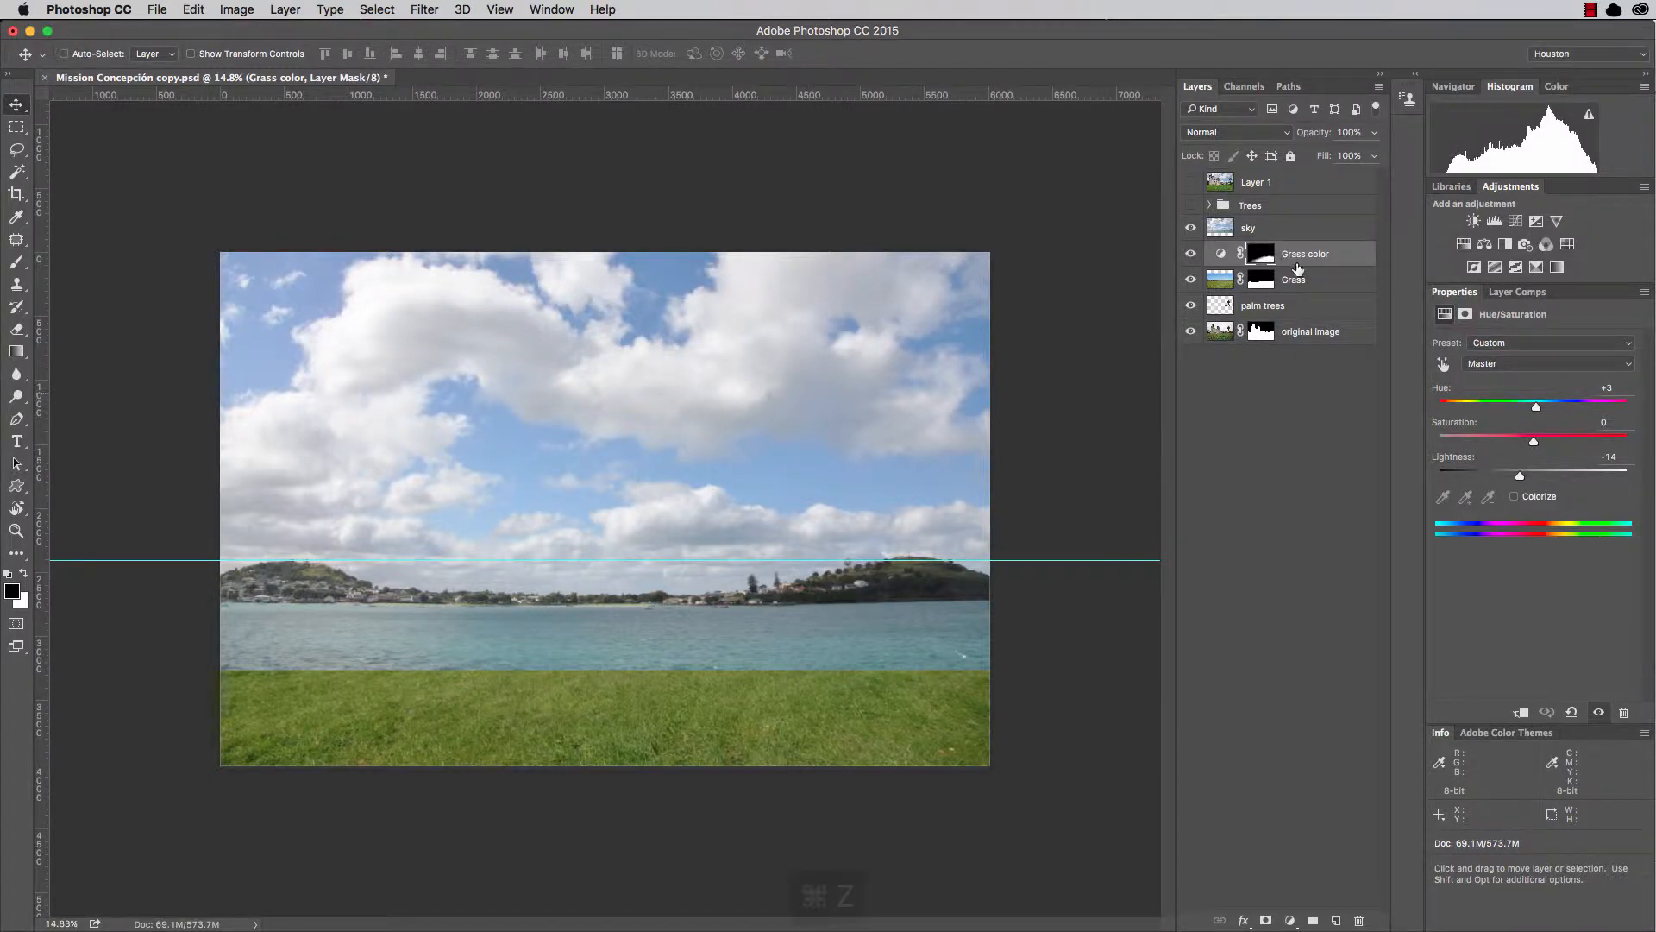
pyautogui.click(1287, 238)
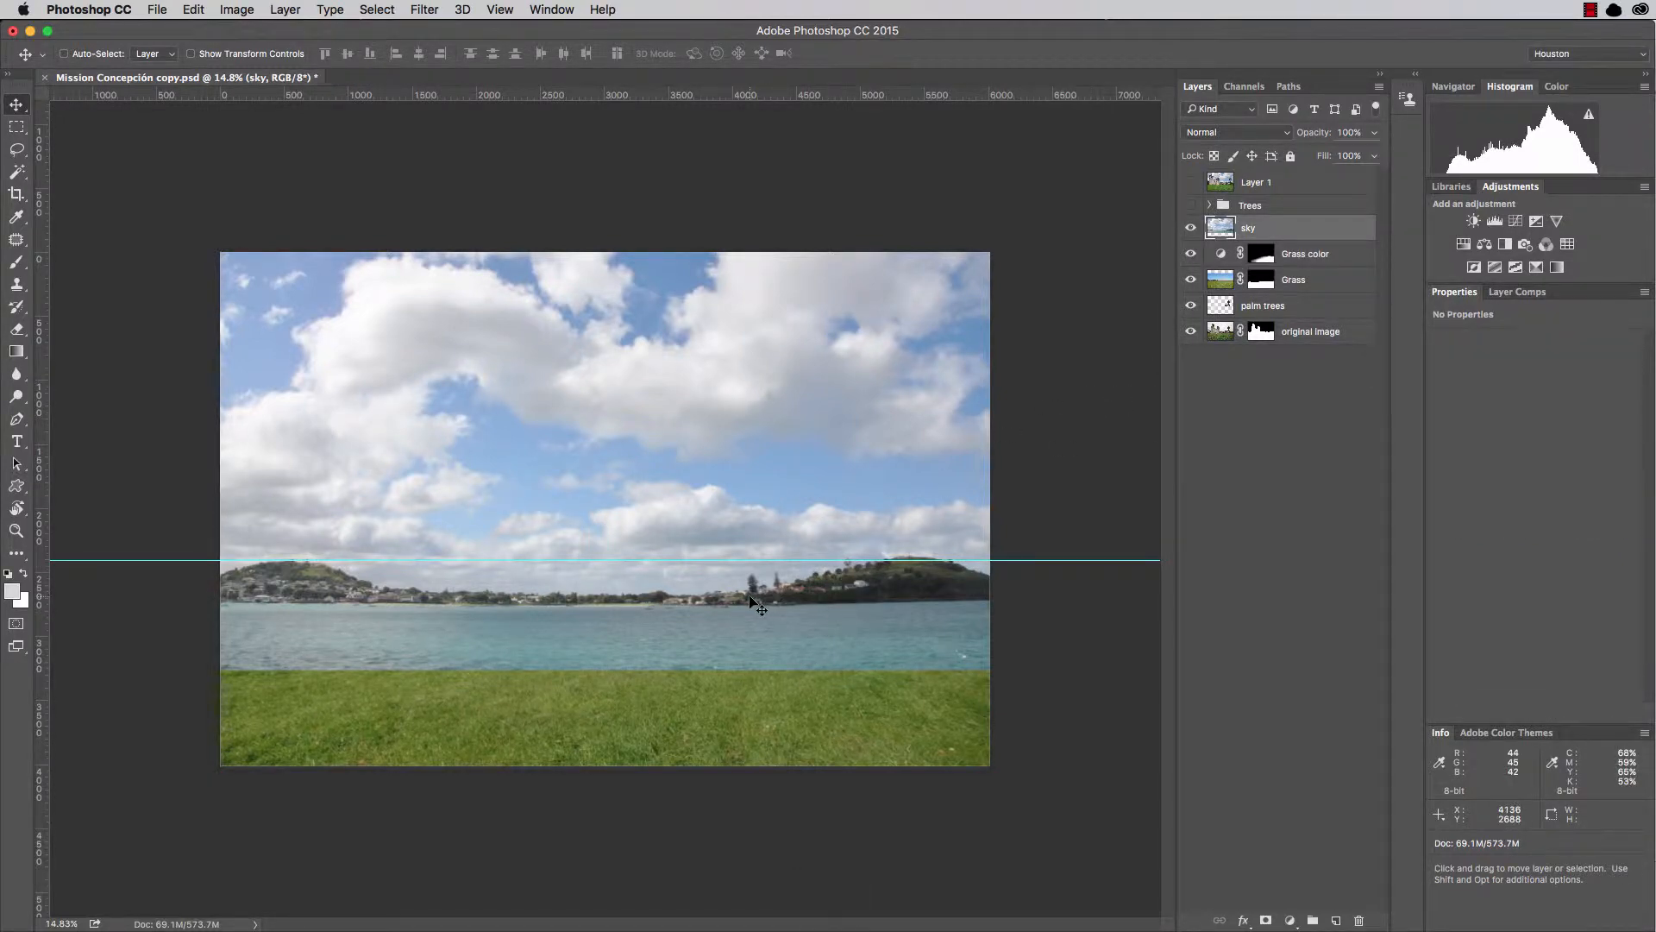
pyautogui.moveTo(747, 600); pyautogui.dragTo(771, 612)
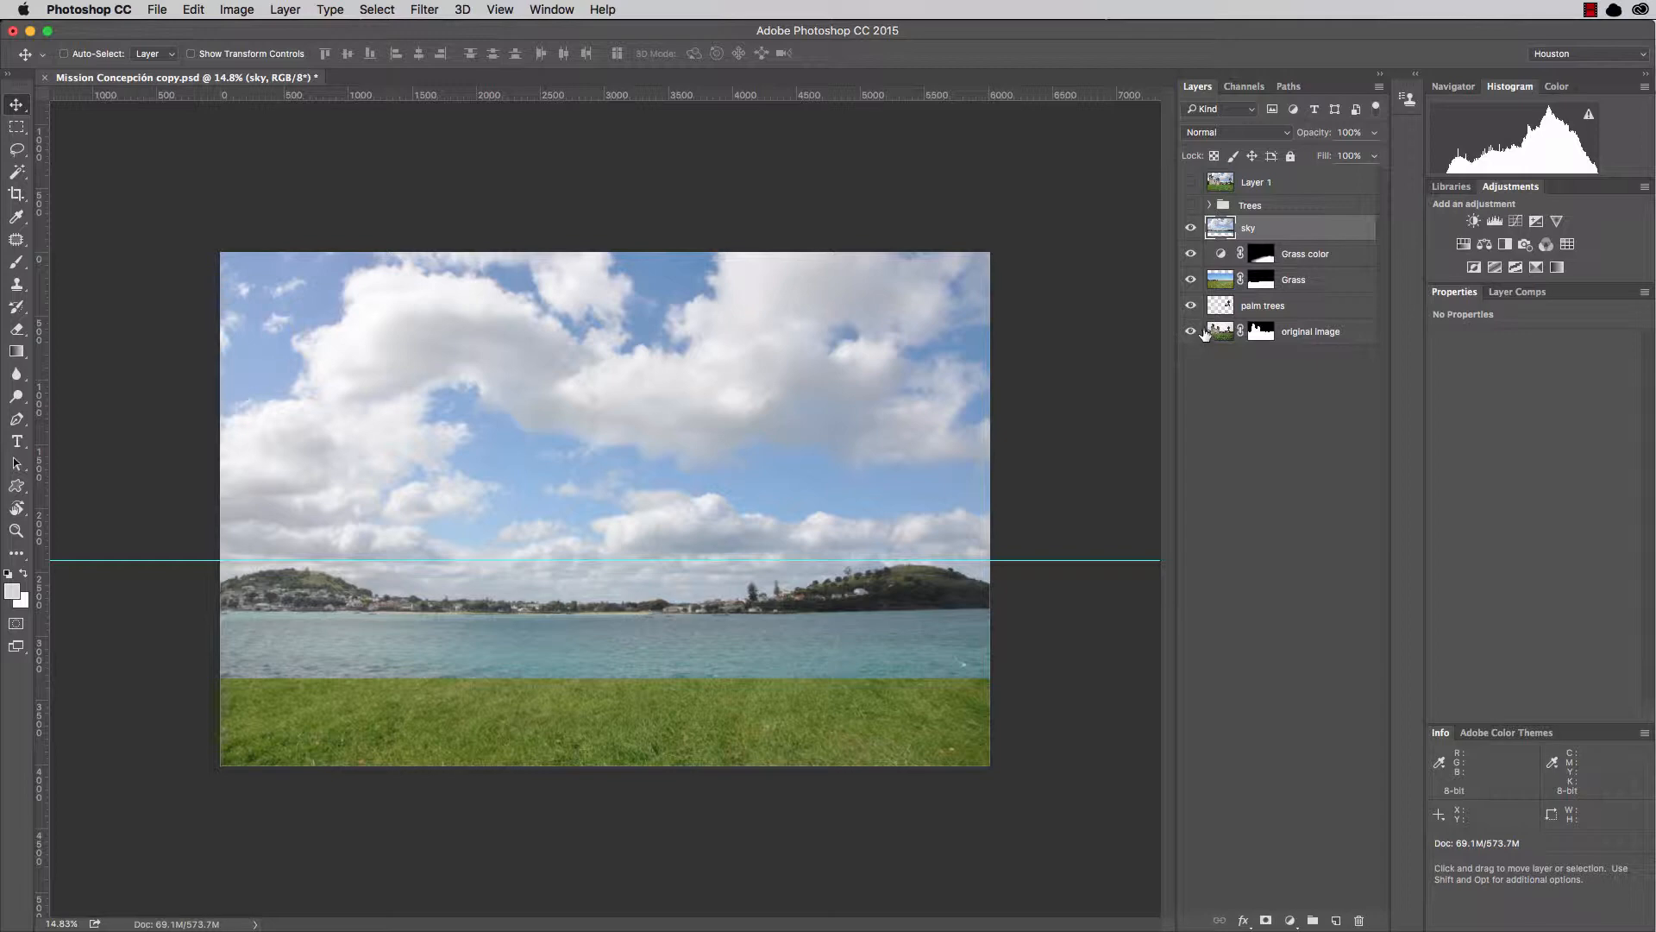
# Compare the sky with the church scene, hide the guides, and move the sky layer below the original image layer.
pyautogui.click(1191, 230)
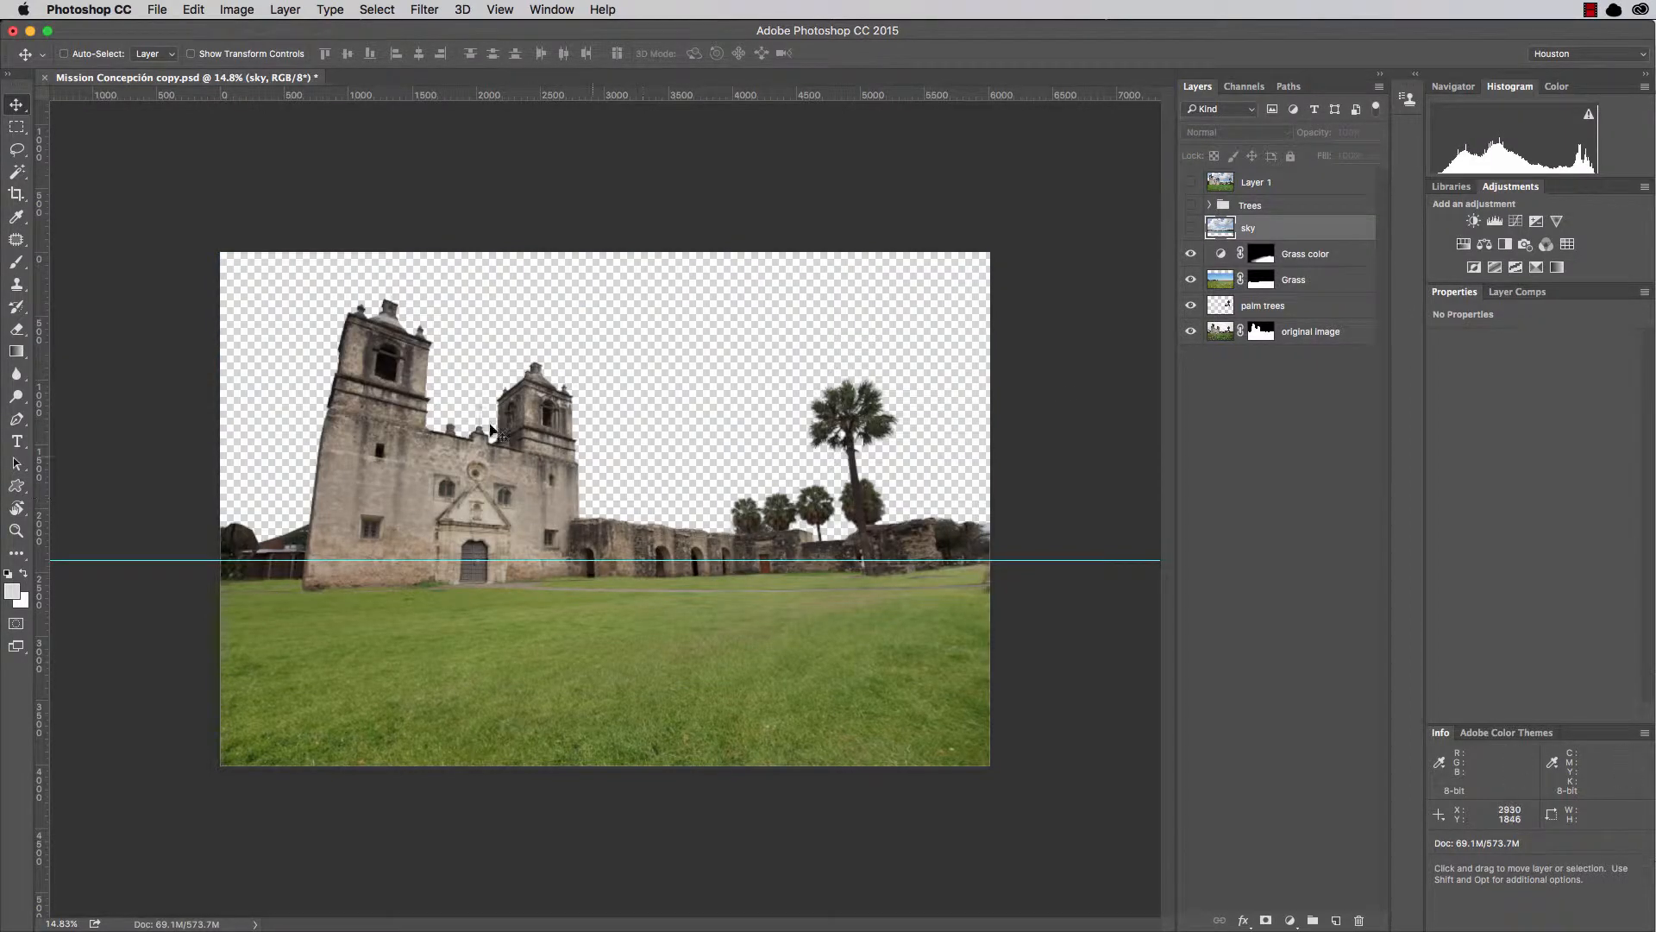
pyautogui.click(1191, 230)
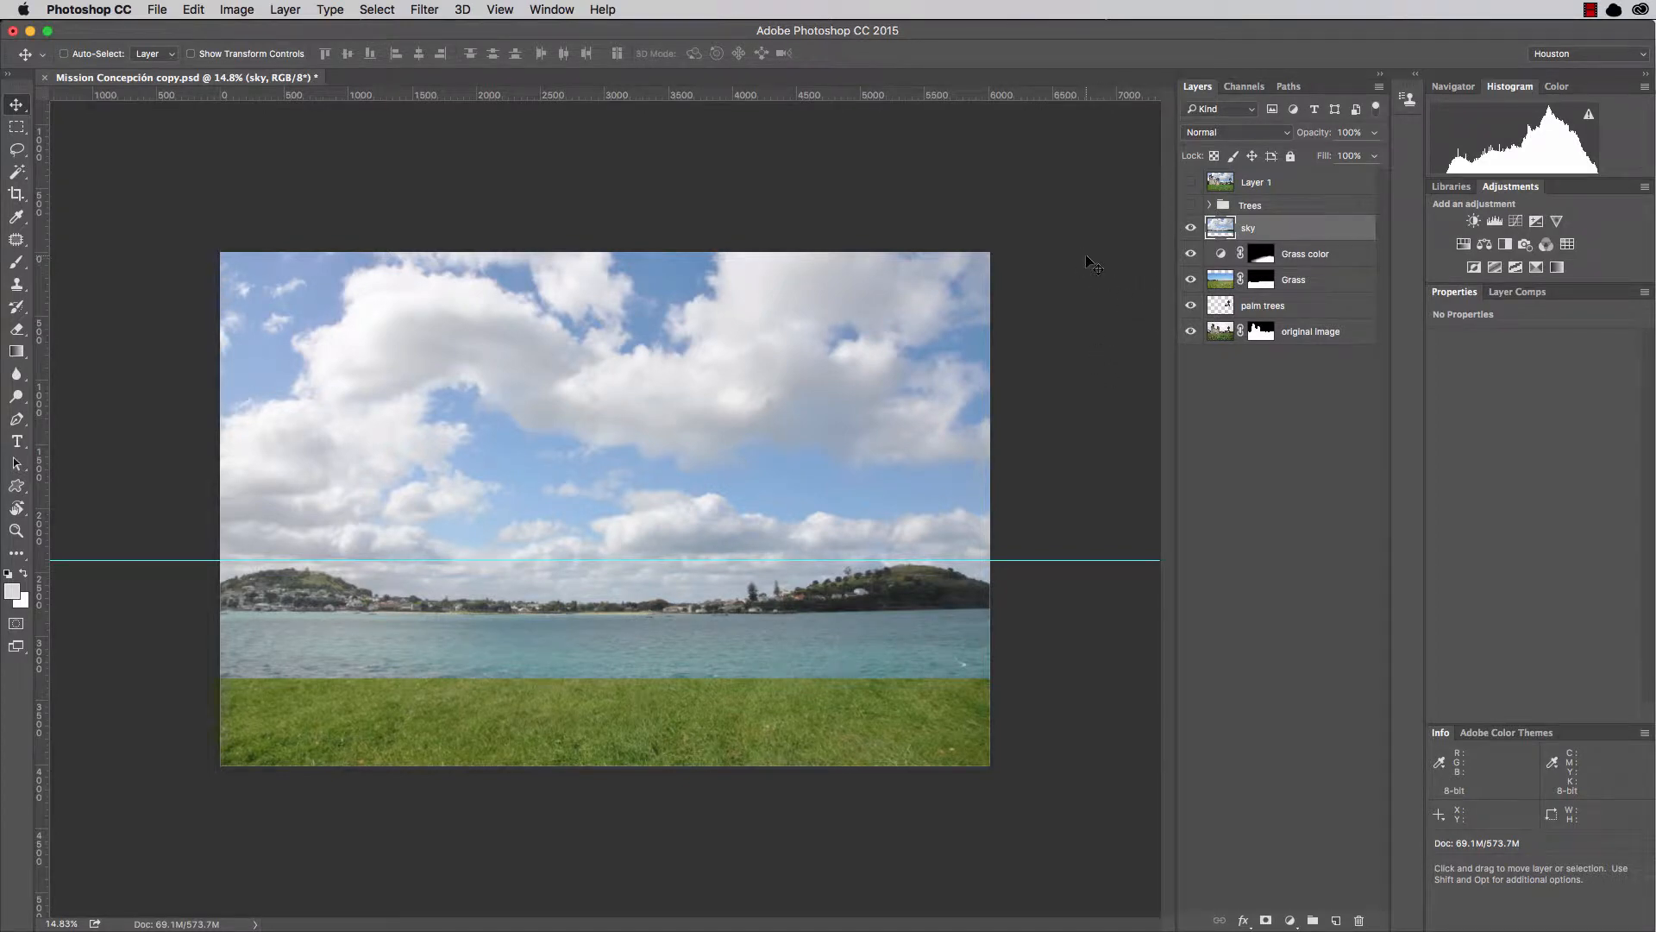
pyautogui.press('cmd+semicolon')
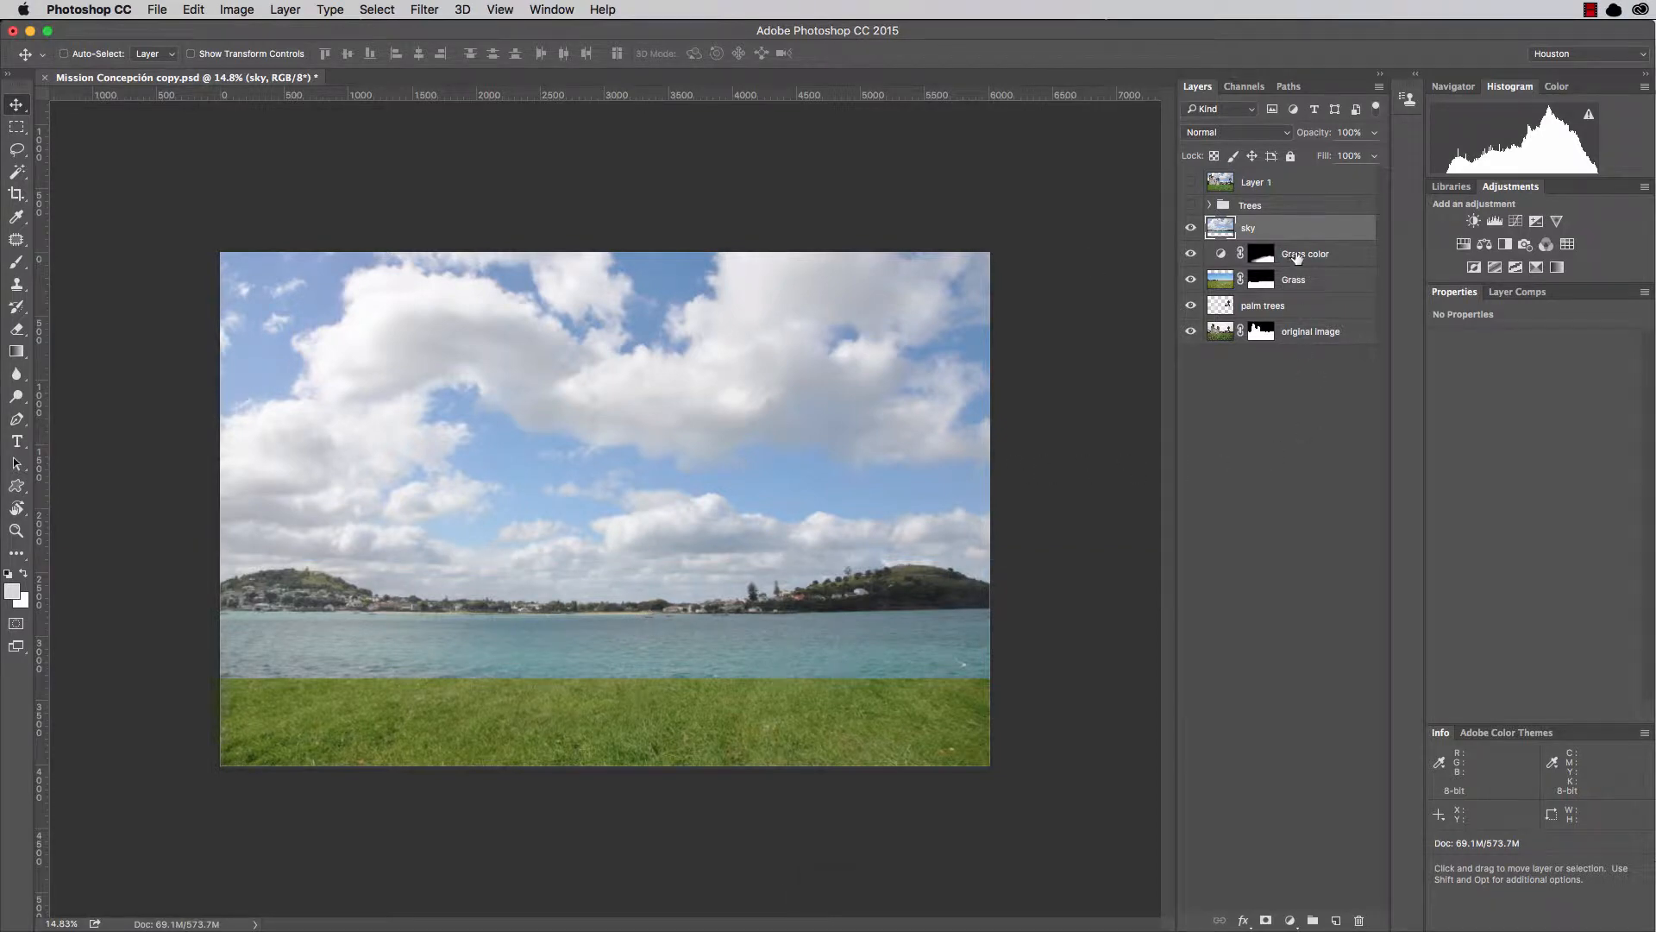
pyautogui.moveTo(1310, 230); pyautogui.dragTo(1317, 355)
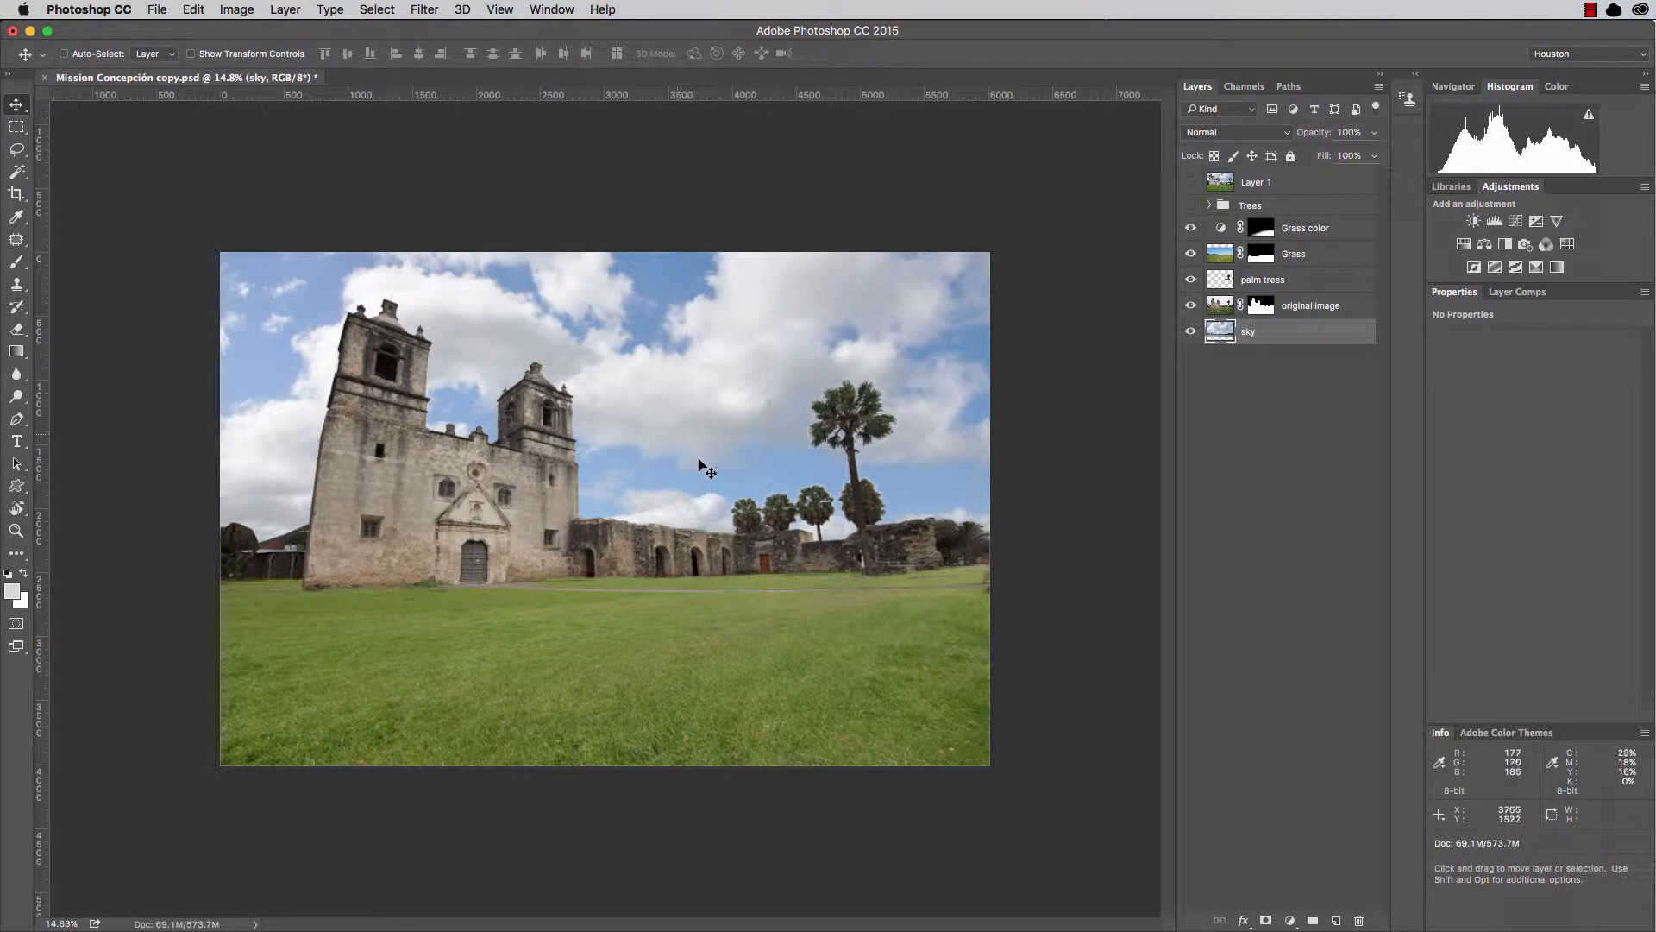
# Examine the edges of the palm trees against the new sky up close.
pyautogui.press('z')
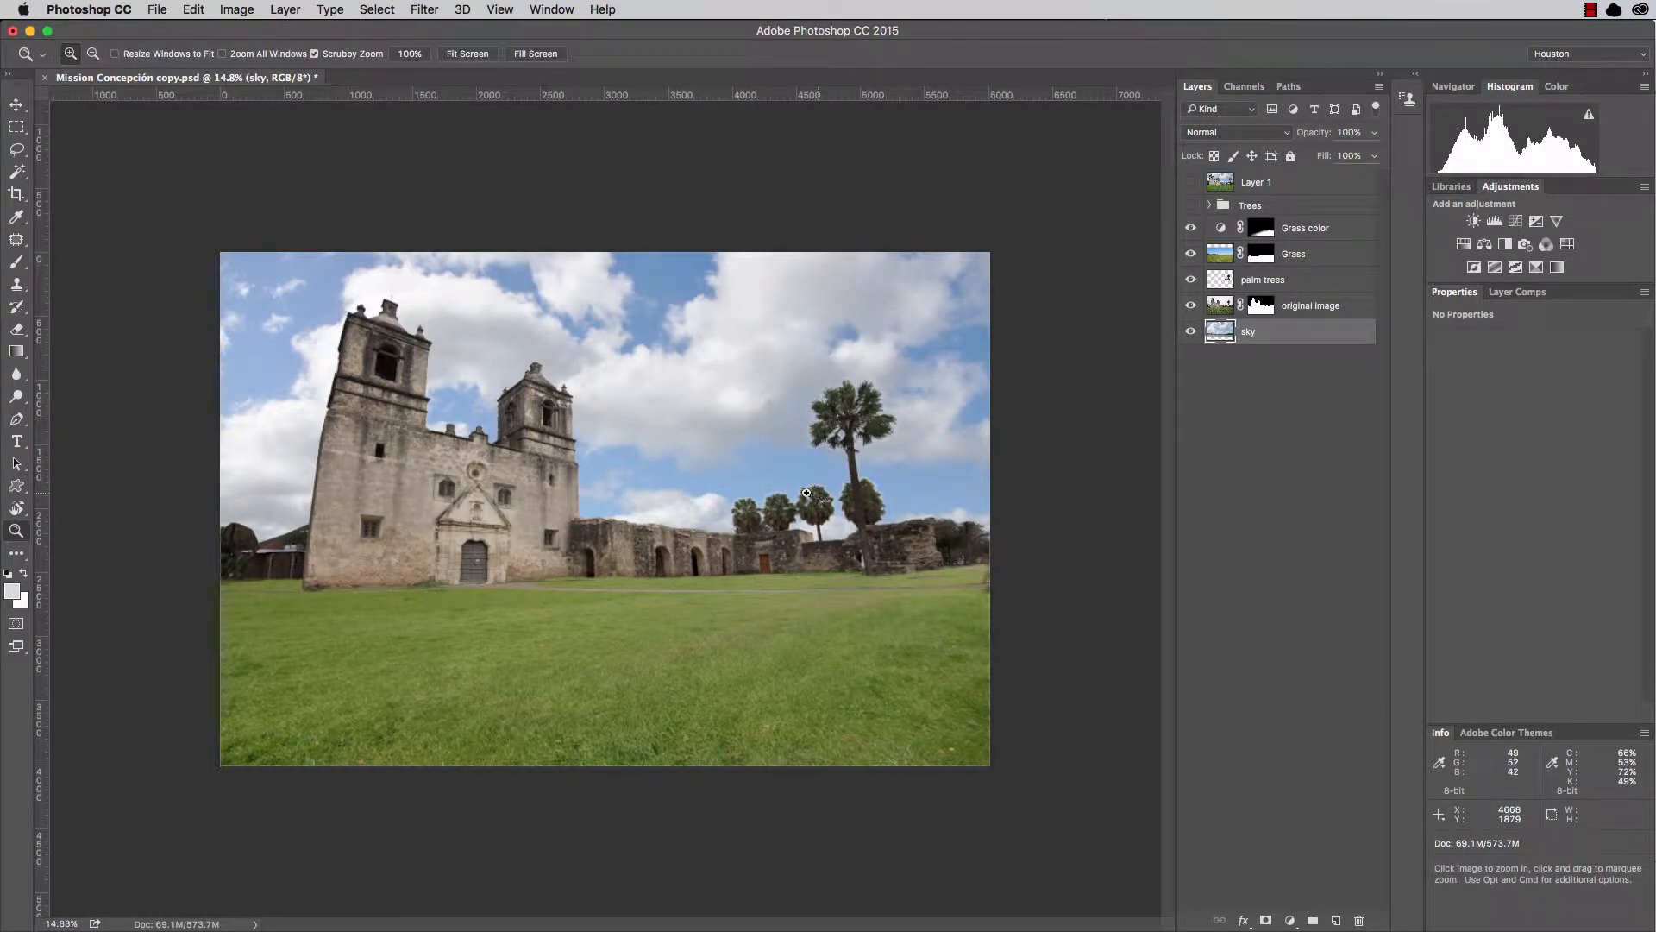
pyautogui.moveTo(806, 493); pyautogui.dragTo(946, 499)
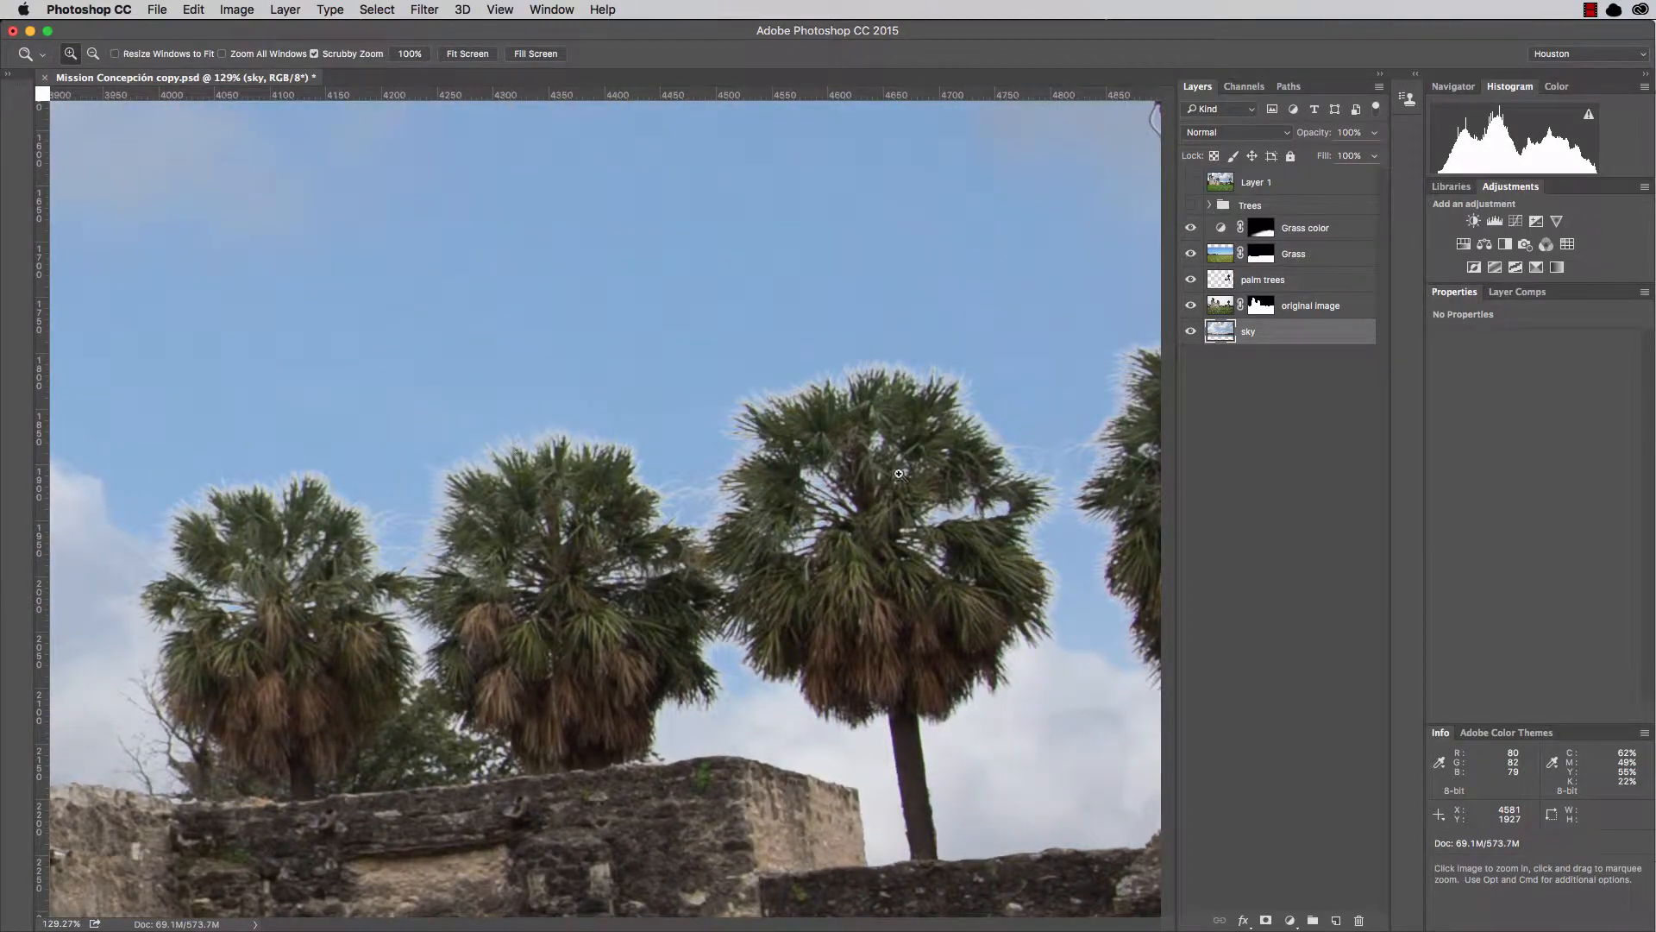
pyautogui.press('v')
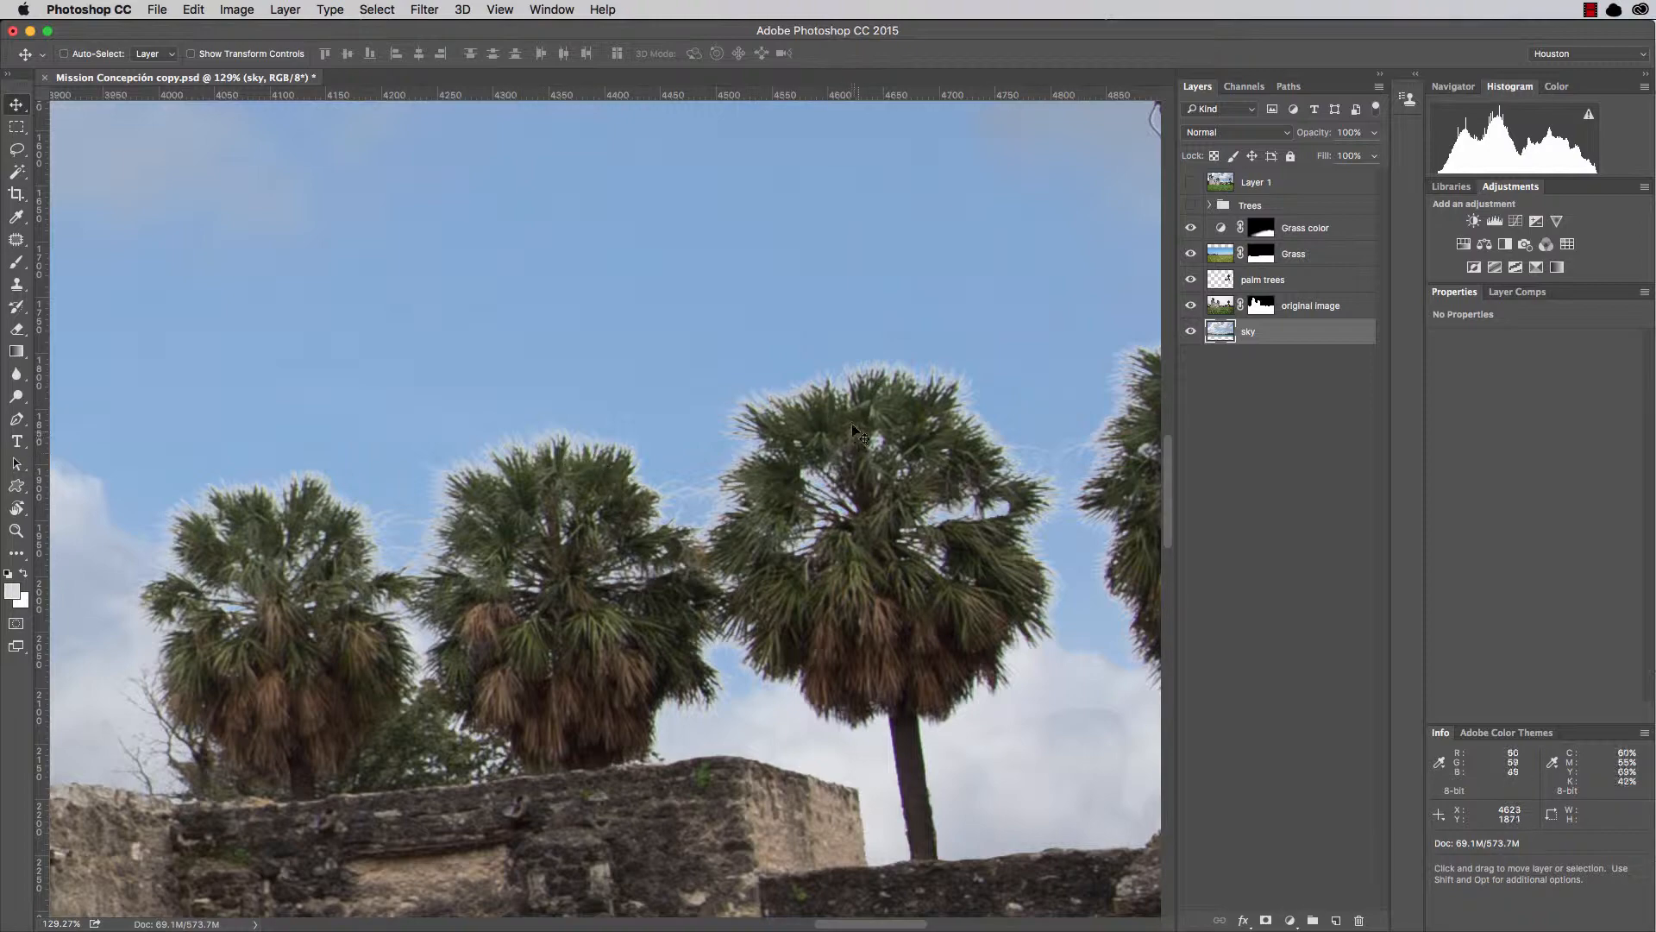
pyautogui.press('super+minus')
pyautogui.press('super+minus')
pyautogui.press('super+minus')
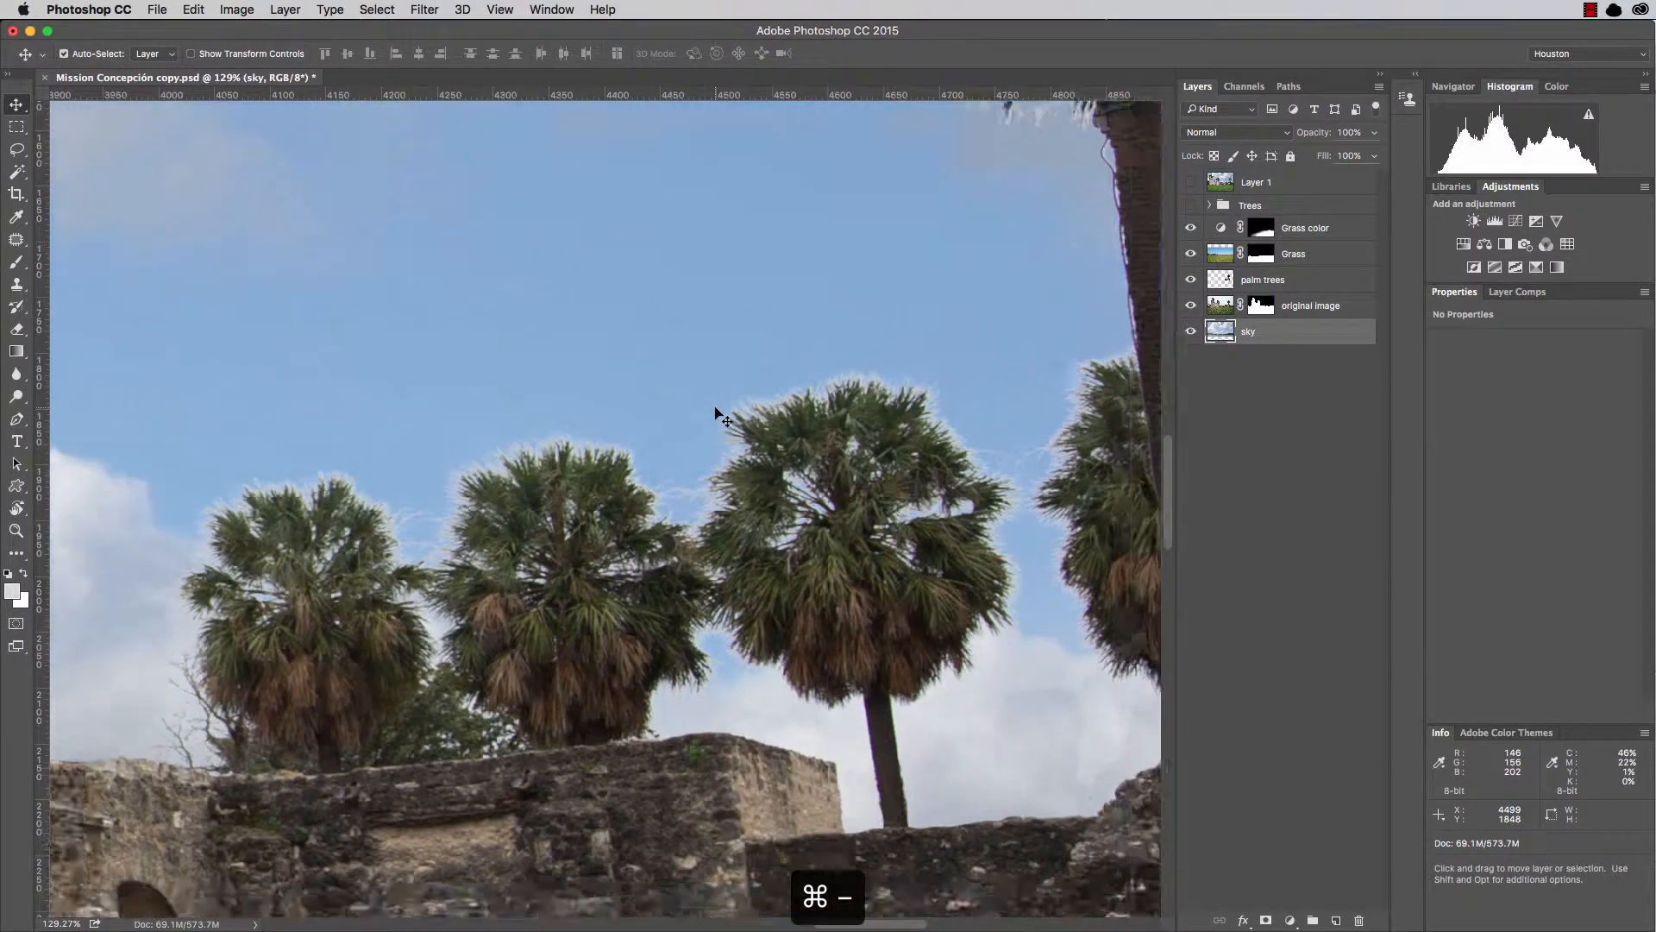
pyautogui.press('super+minus')
pyautogui.press('super+minus')
pyautogui.press('super+minus')
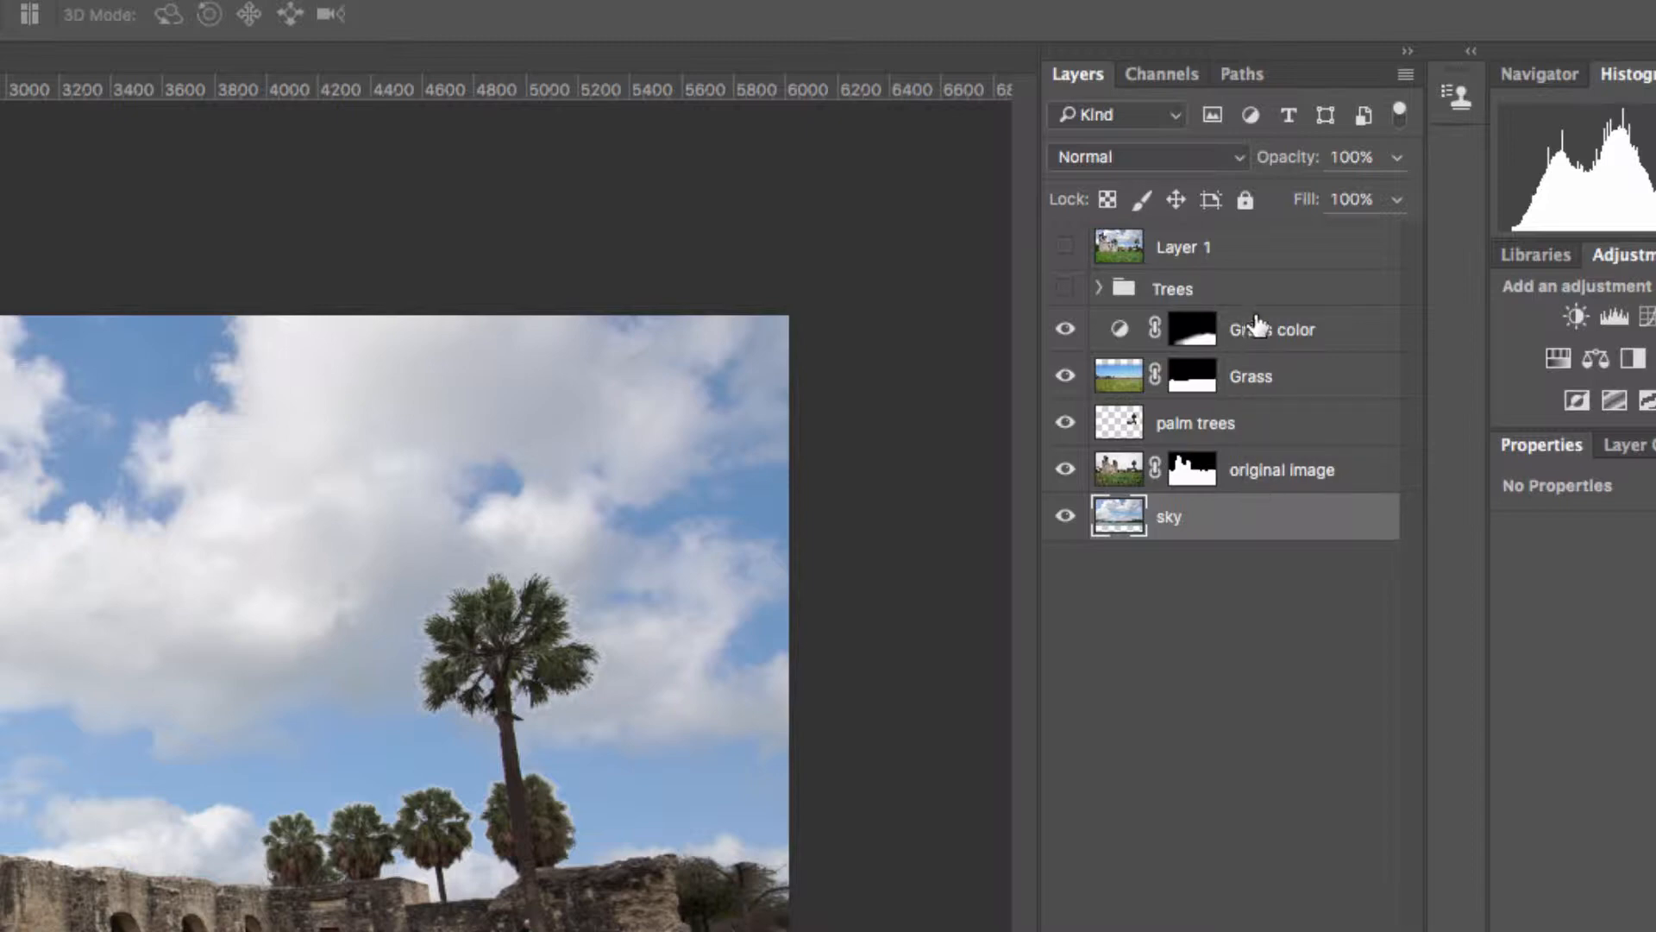
# Hide the sky layer and stamp the visible layers, original image through Grass color, into a new merged layer above them.
pyautogui.click(1065, 516)
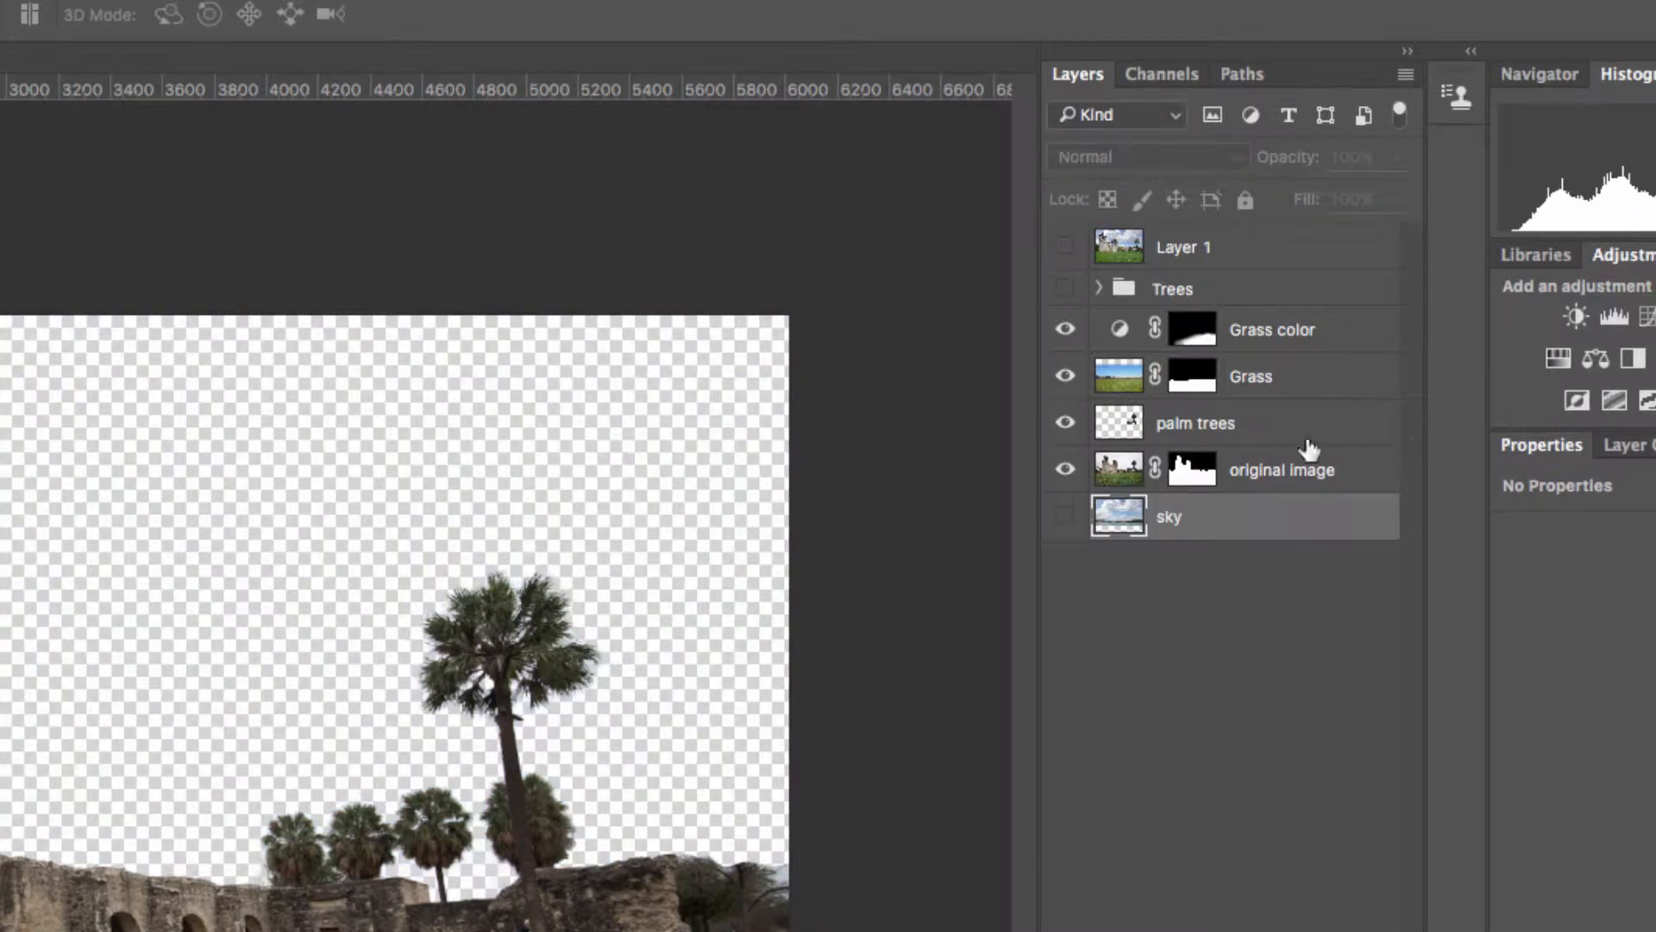
pyautogui.click(1288, 469)
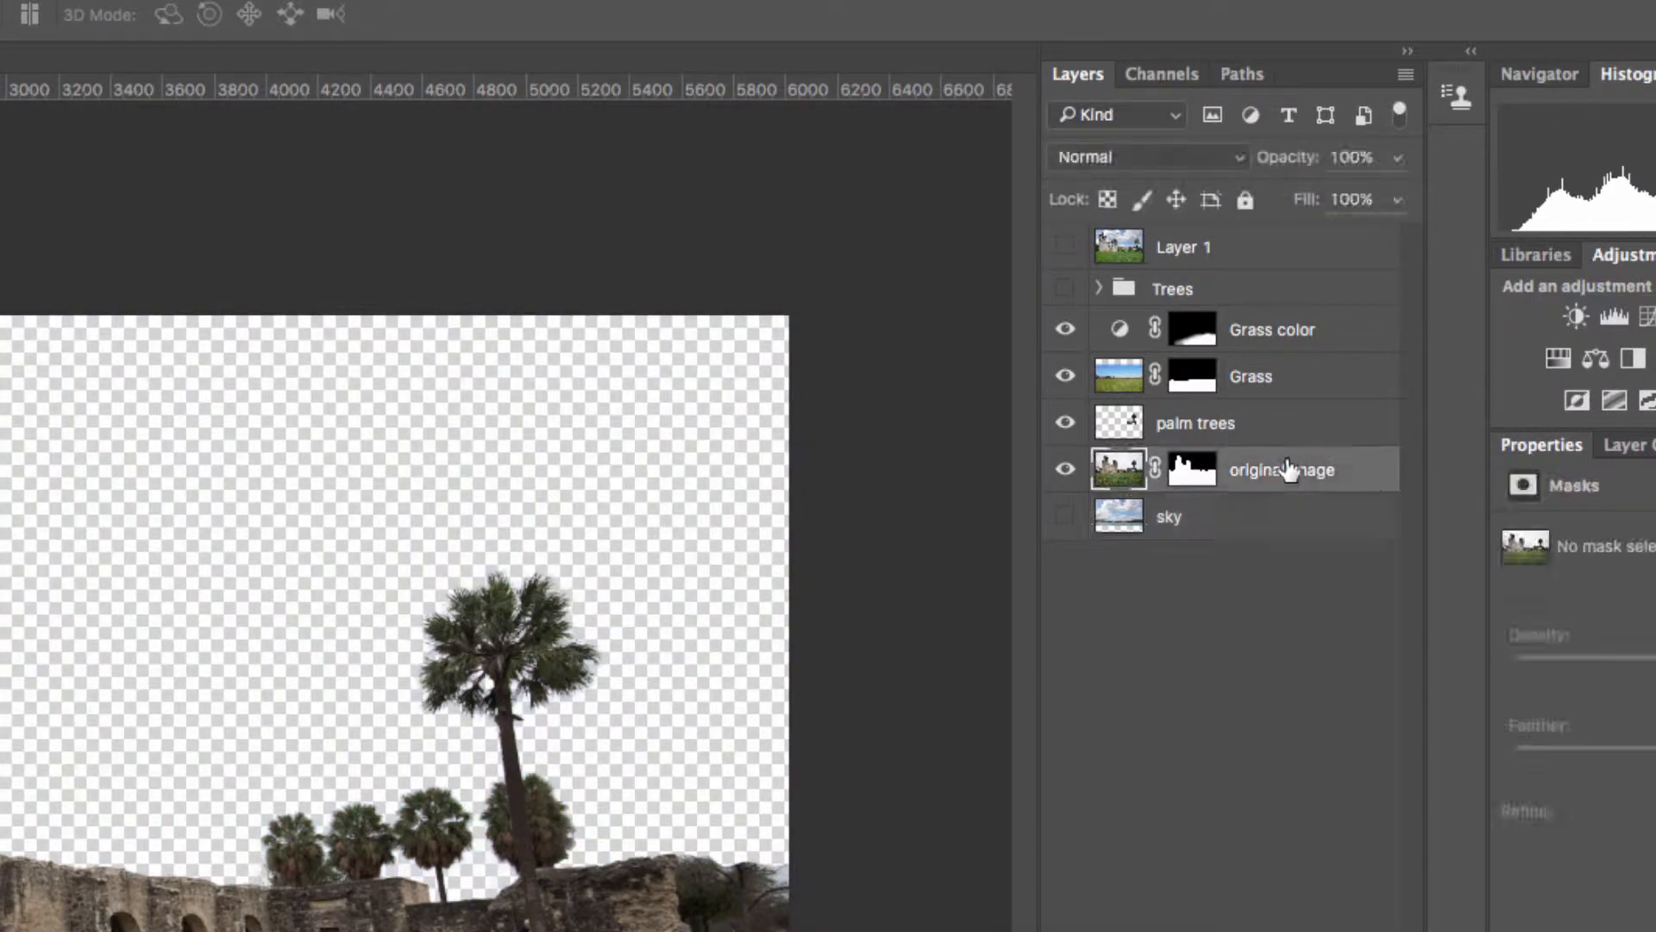
pyautogui.keyDown('shift'); pyautogui.click(1281, 340); pyautogui.keyUp('shift')
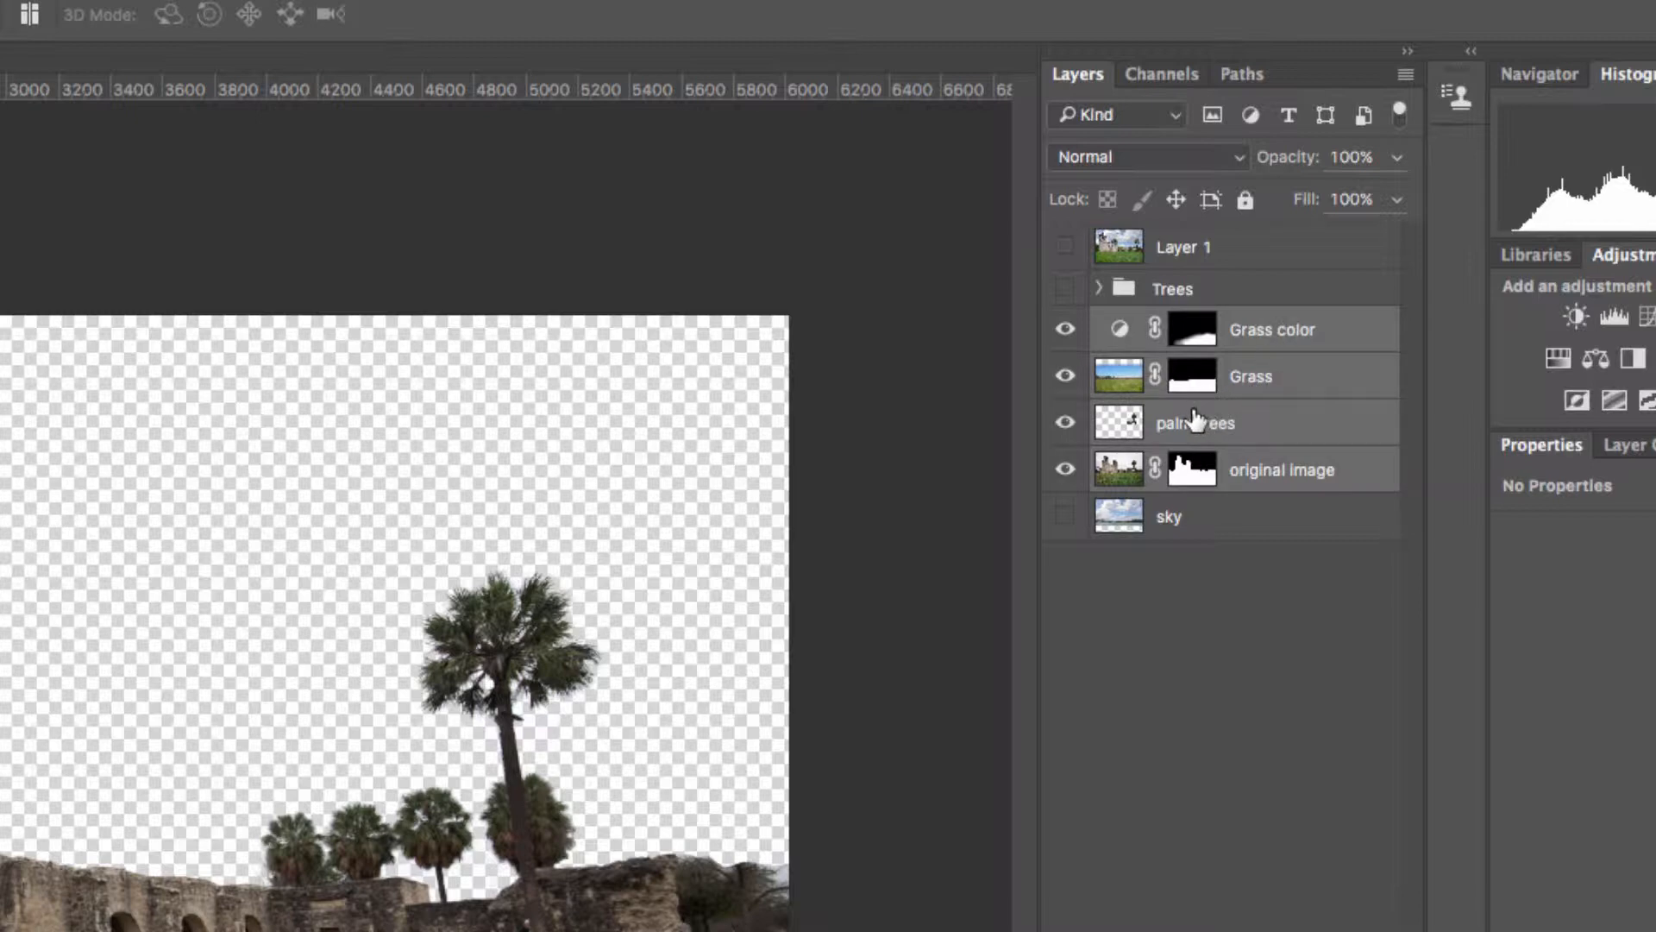
pyautogui.press('alt+shift+super+e')
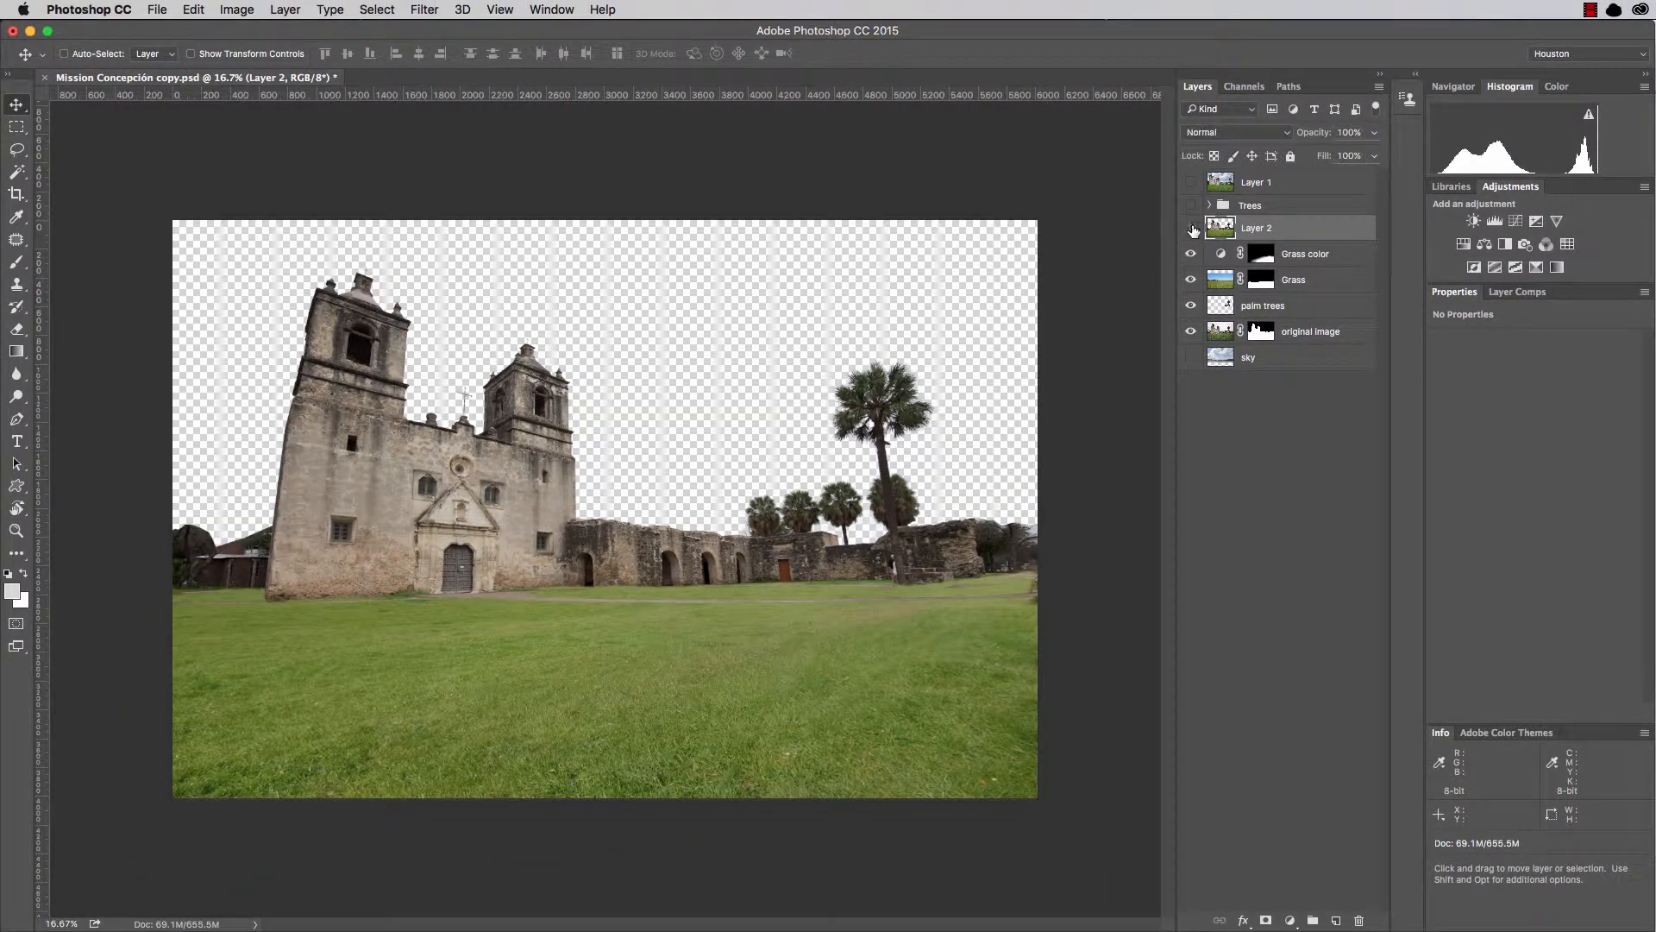
pyautogui.click(1191, 227)
# Show the guides and add two vertical guides, one beside the church's outer wall and one near the tall palm's trunk.
pyautogui.press('super+semicolon')
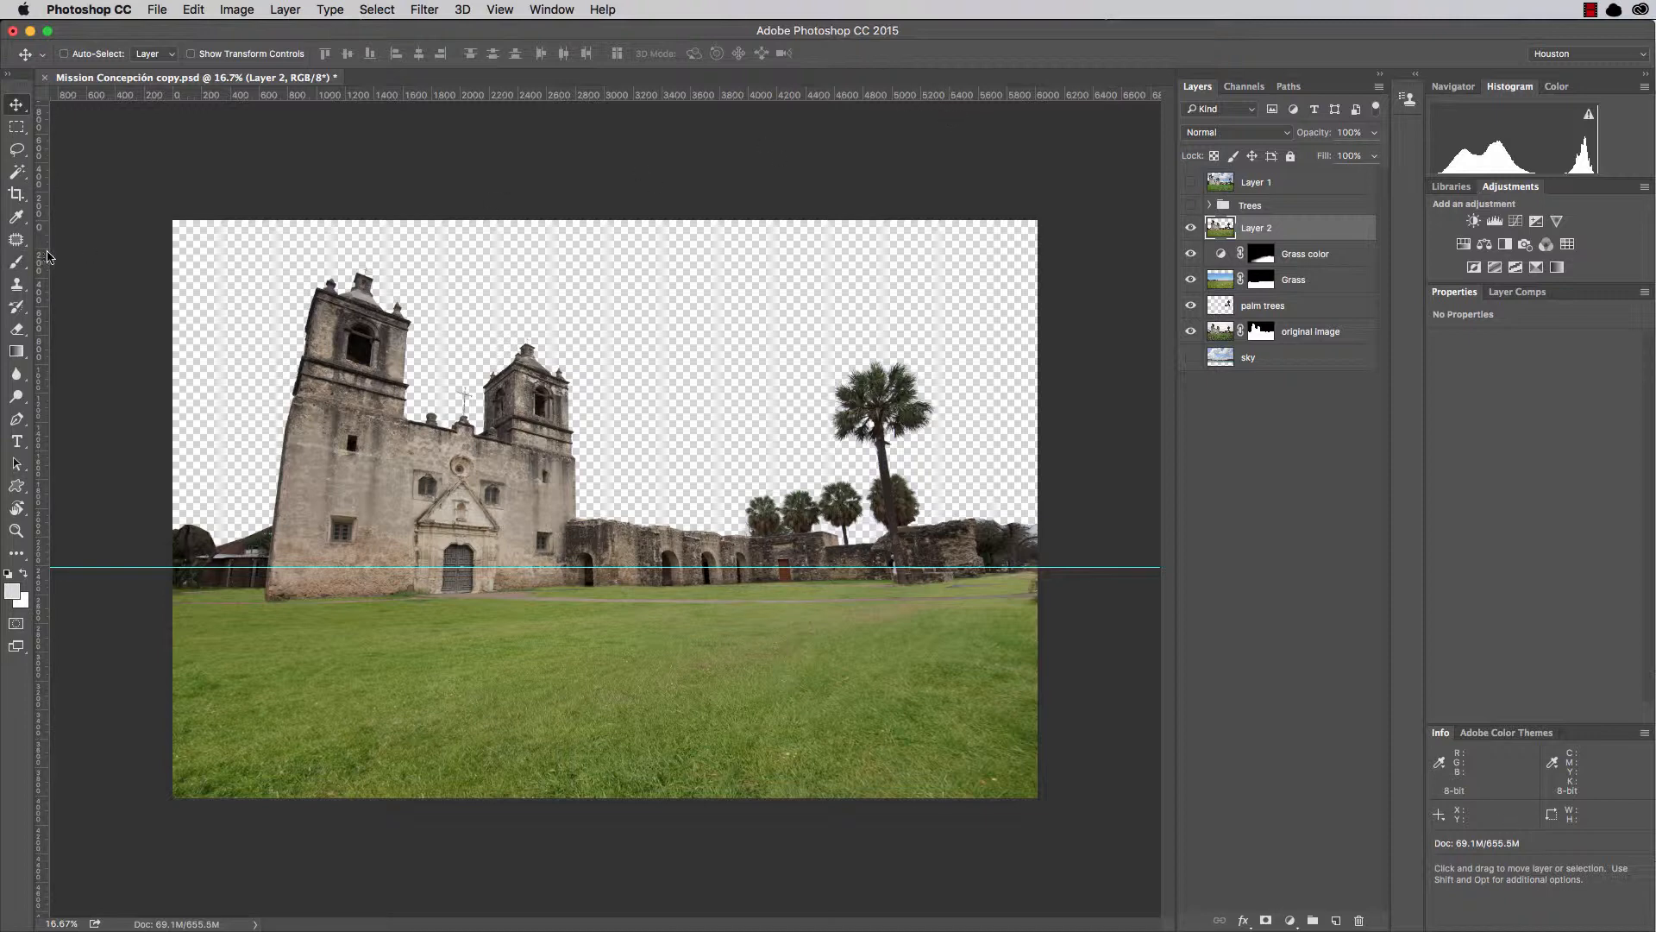
pyautogui.moveTo(40, 263); pyautogui.dragTo(312, 259)
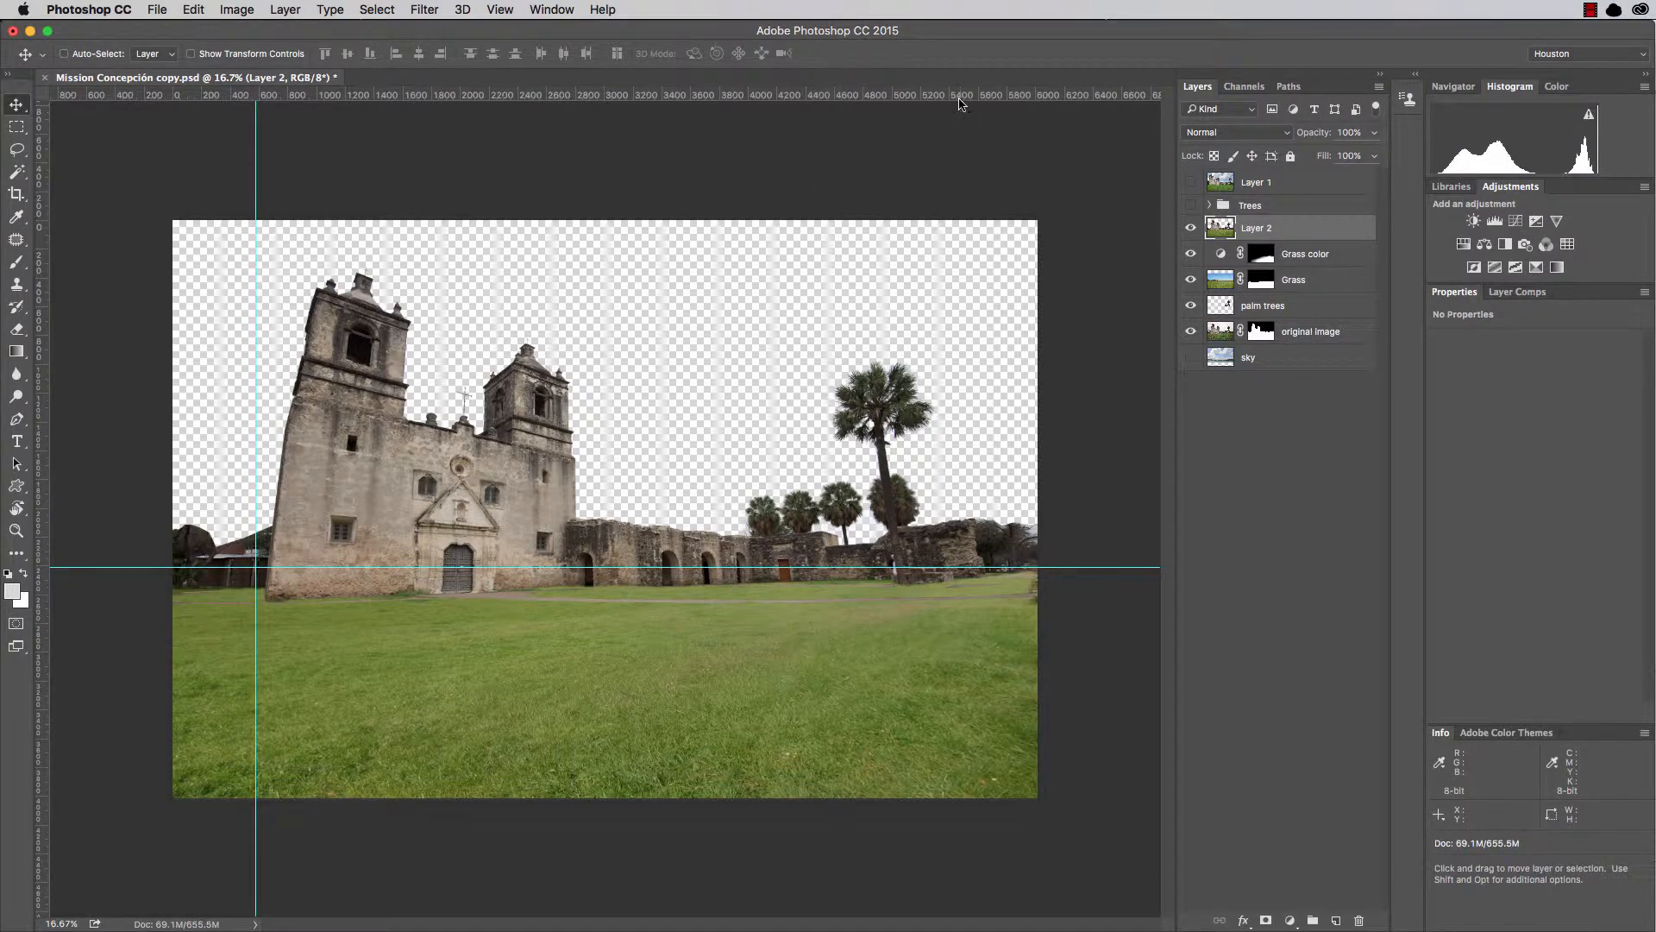
pyautogui.moveTo(975, 101); pyautogui.dragTo(932, 234)
pyautogui.moveTo(927, 237); pyautogui.dragTo(949, 138)
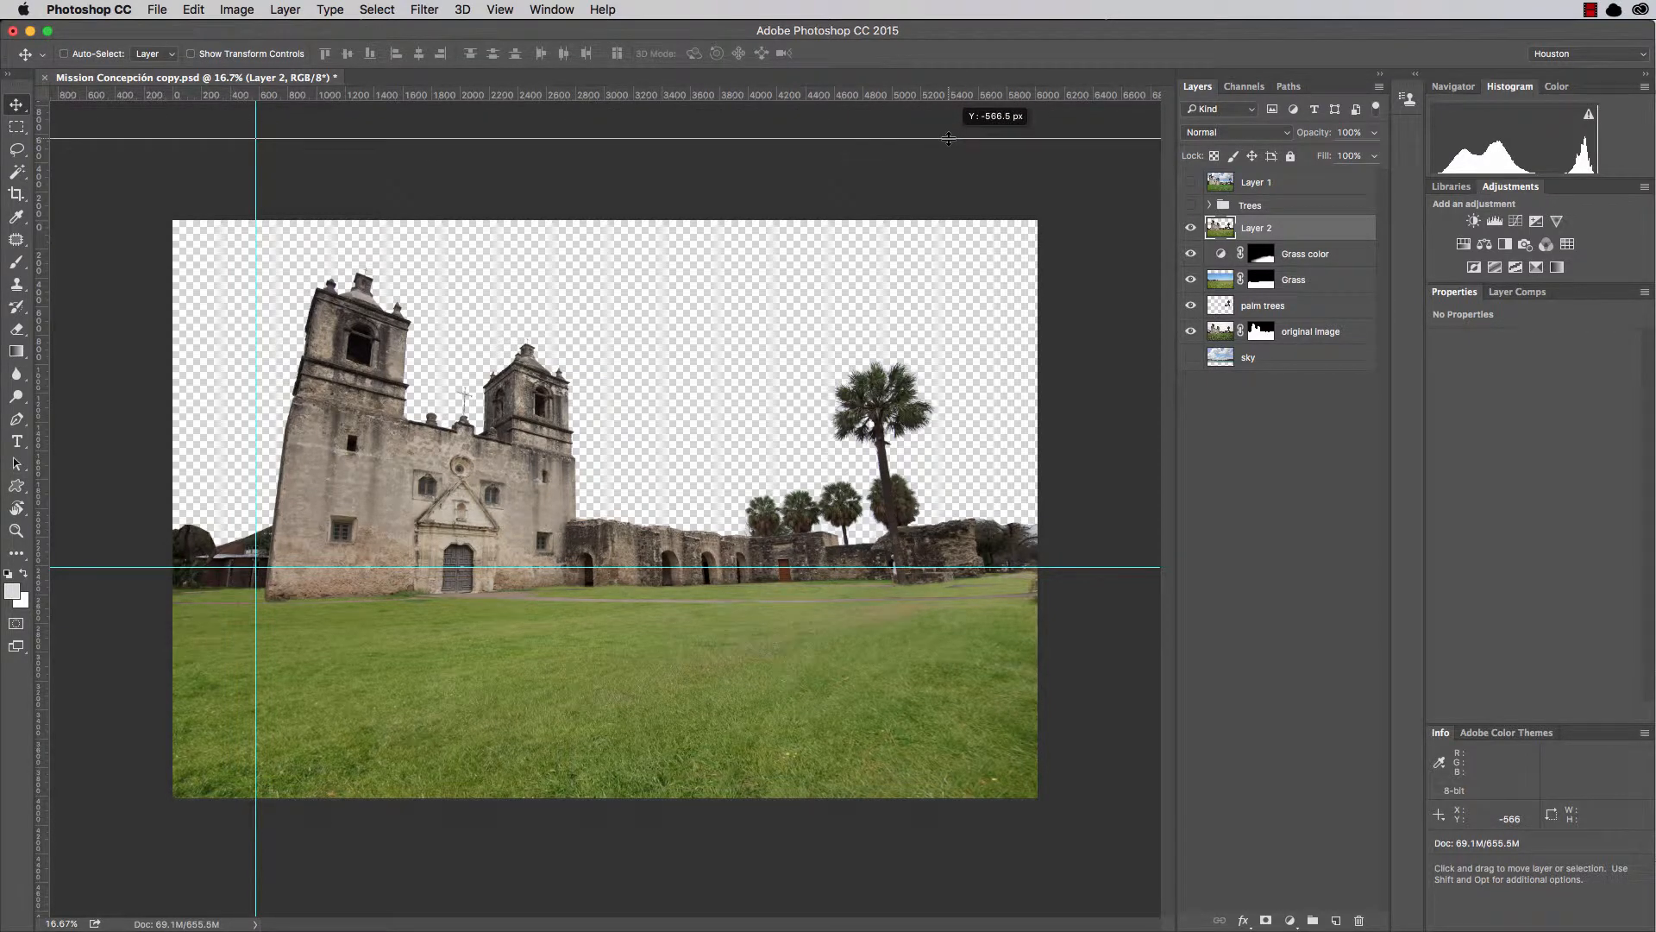
pyautogui.press('alt')
pyautogui.moveTo(949, 138); pyautogui.dragTo(904, 168)
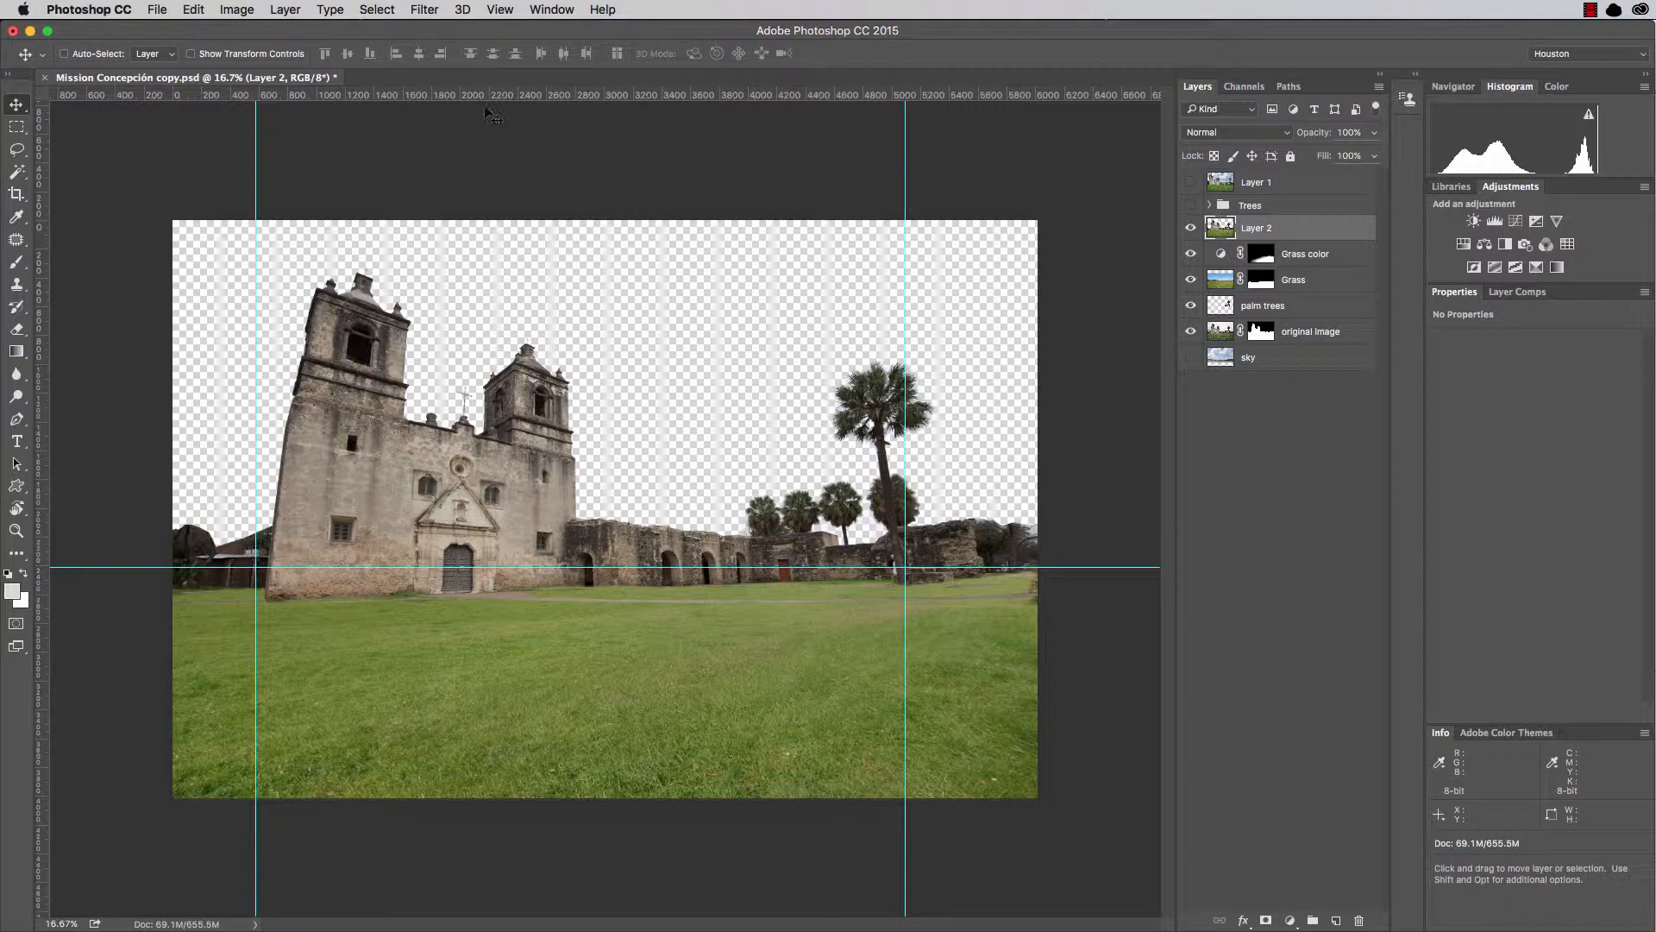
# Try to straighten the leaning church walls on the merged layer with the Lens Correction filter, checking them against its grid.
pyautogui.click(427, 11)
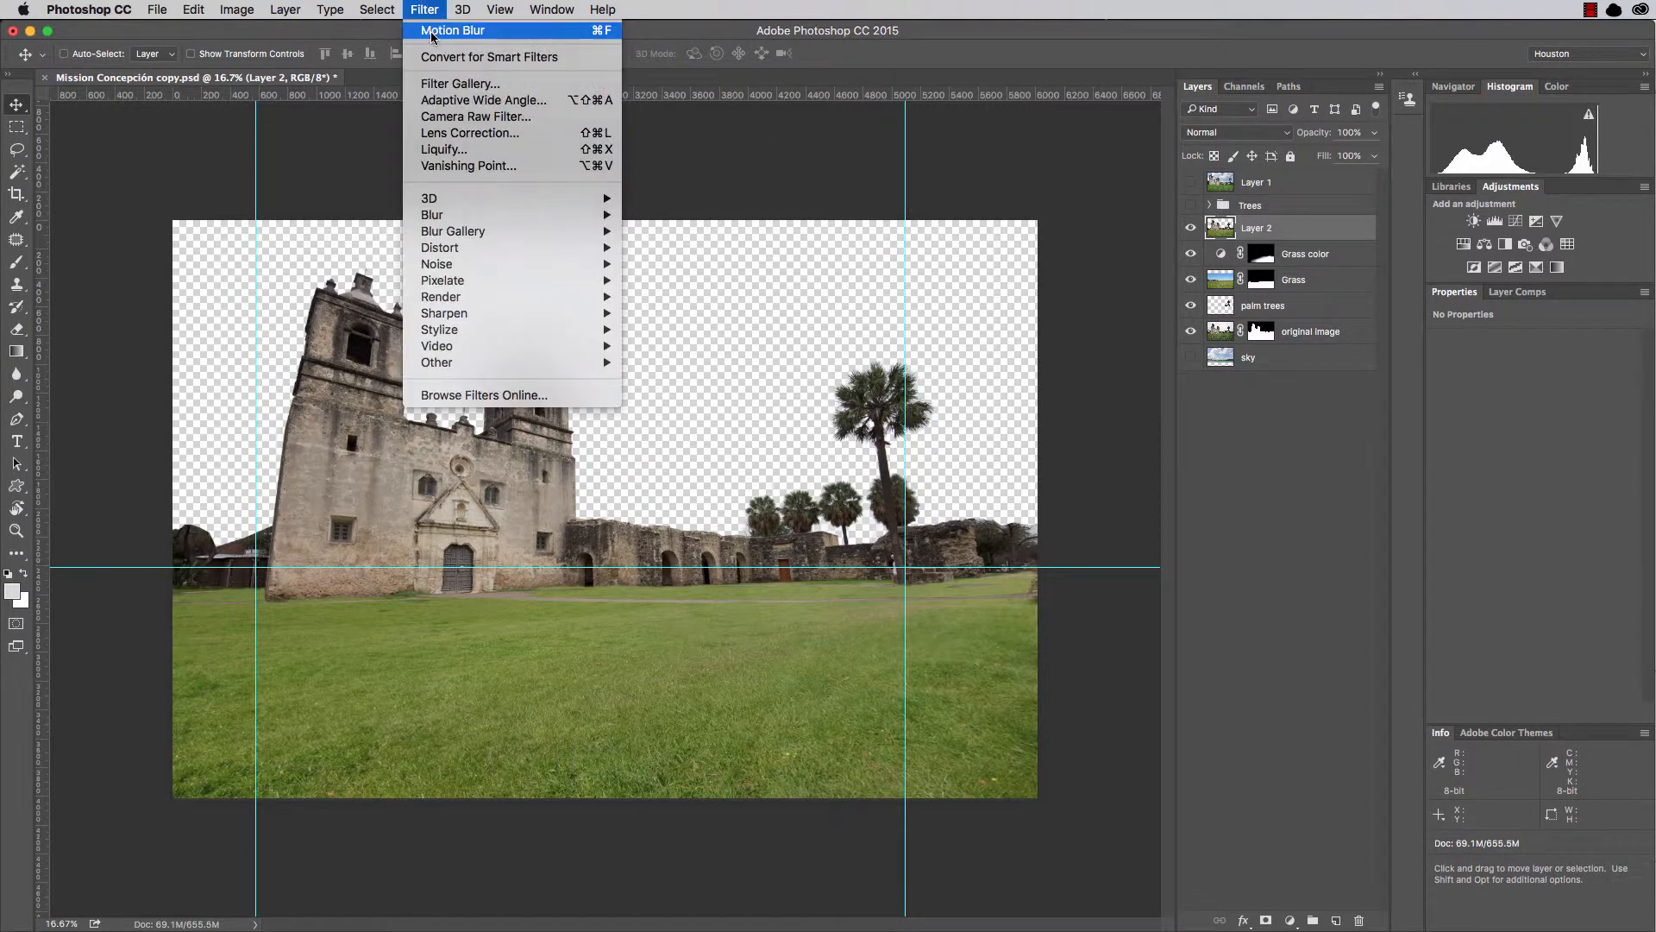
pyautogui.click(445, 139)
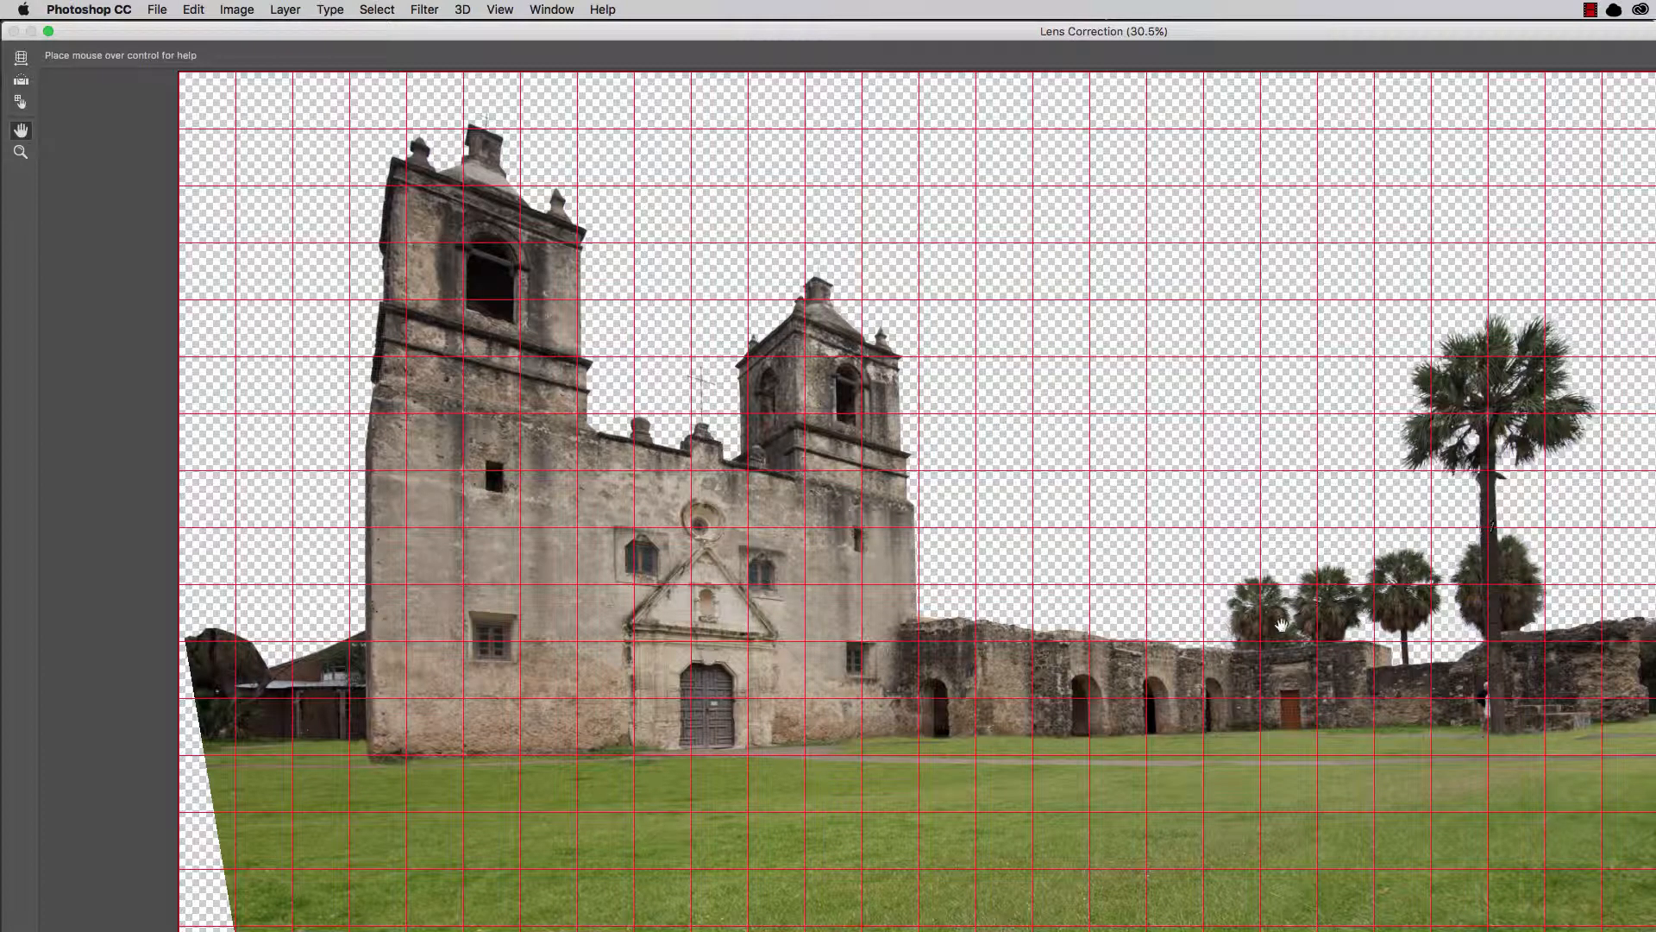
pyautogui.press('super+equal')
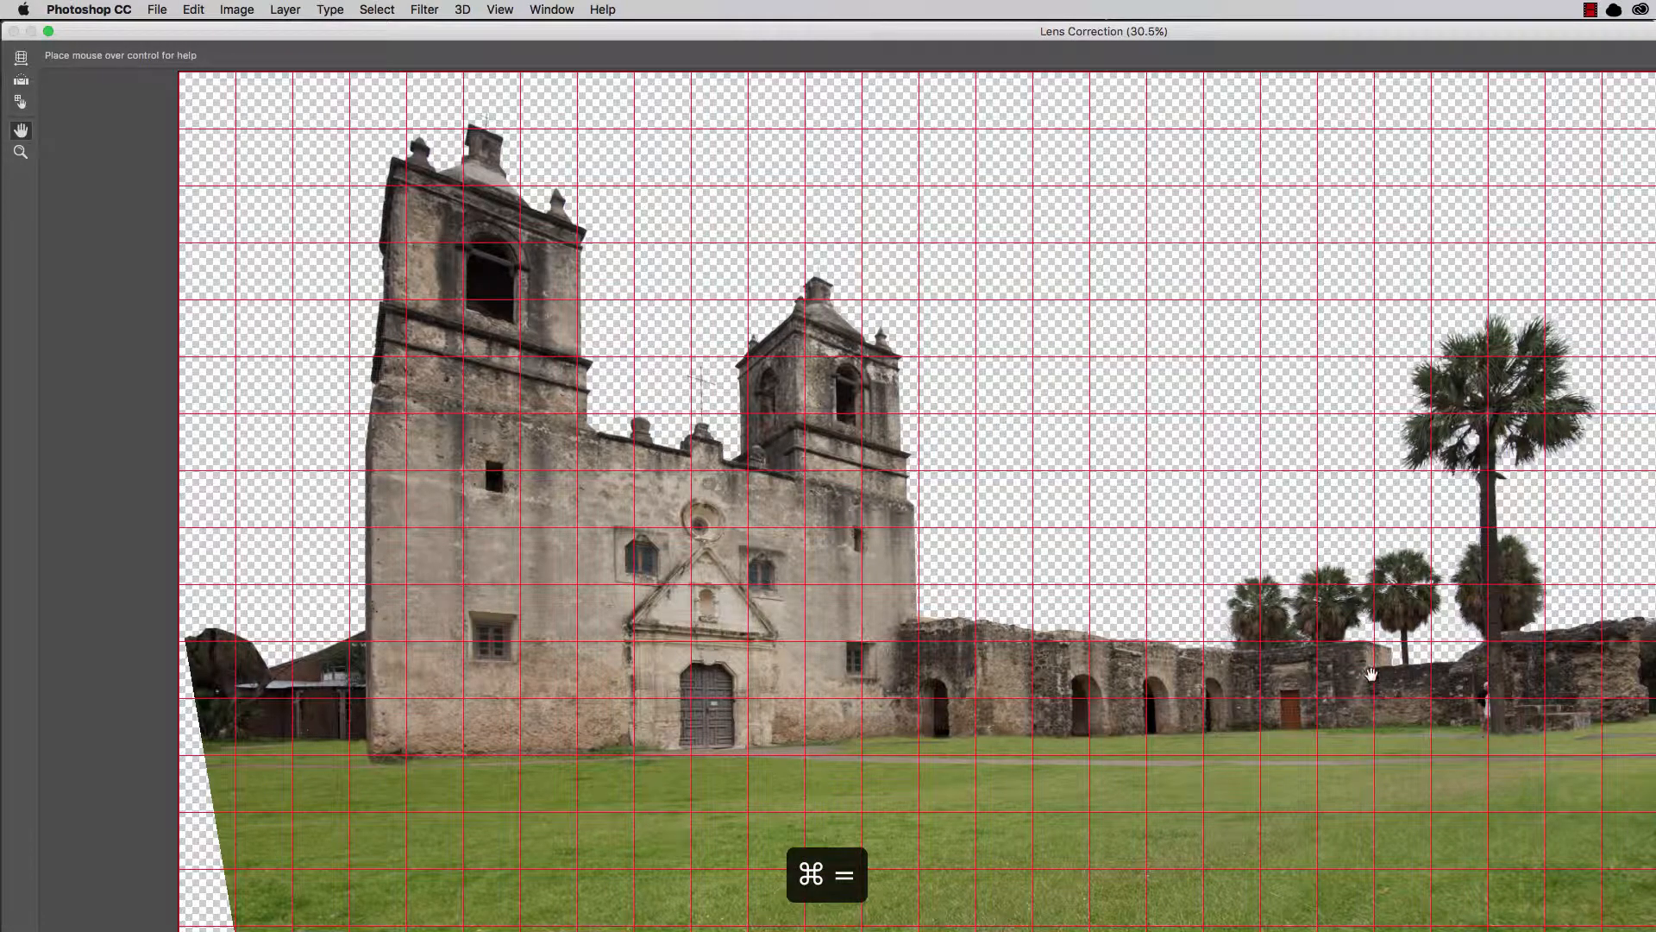
pyautogui.press('super+equal')
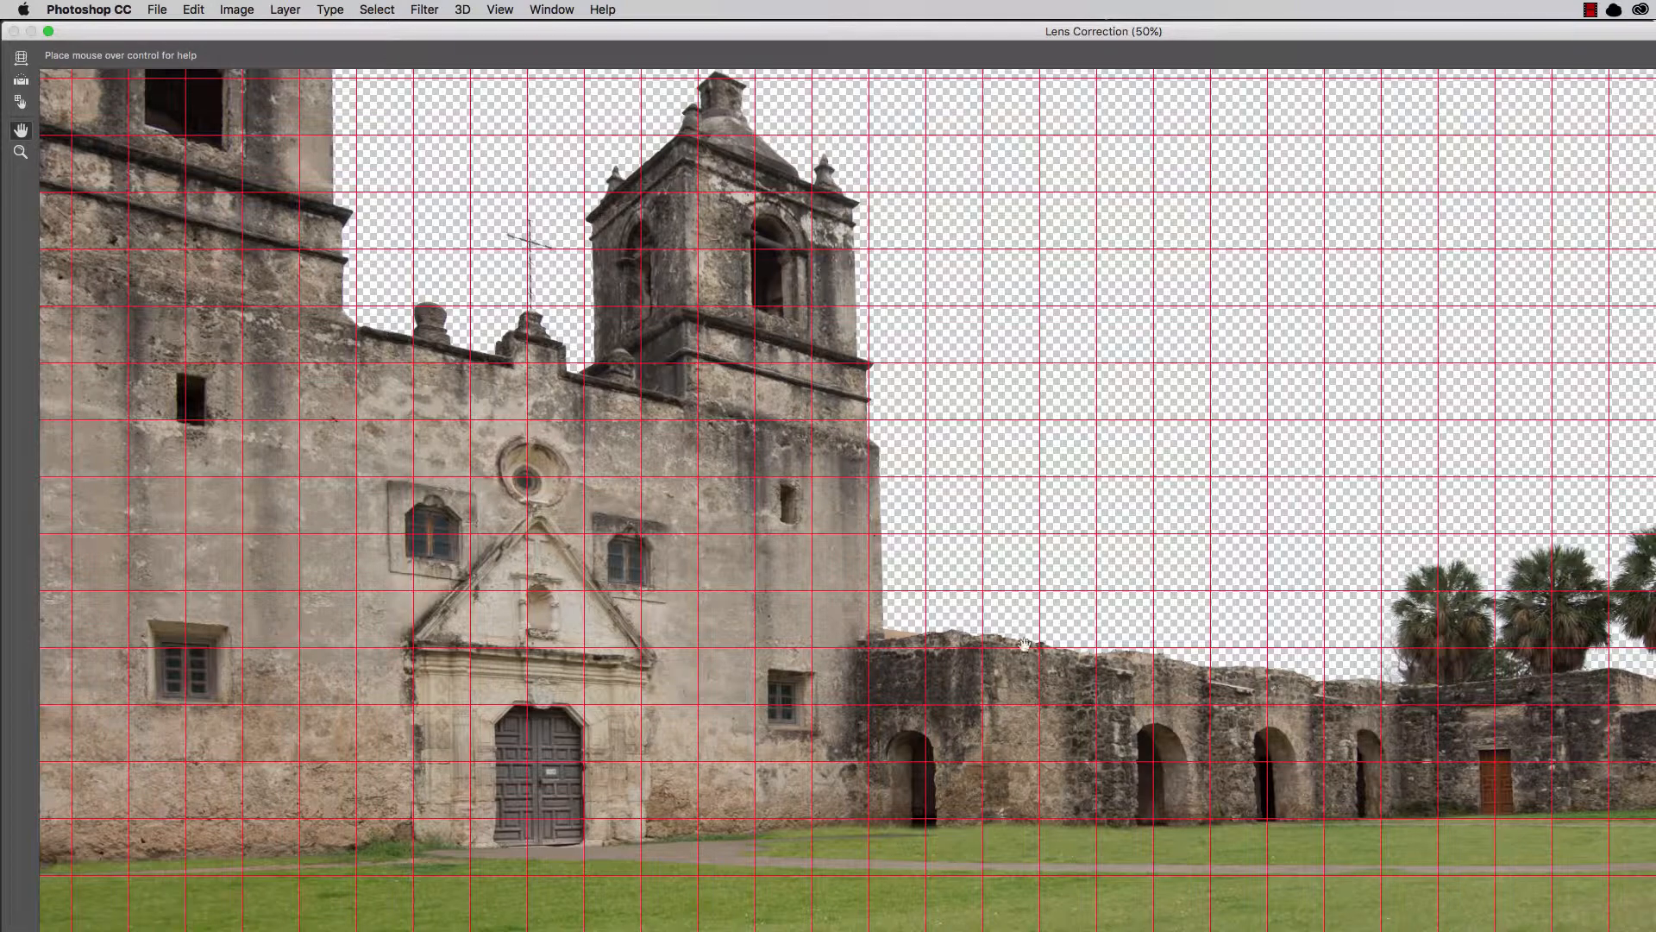
pyautogui.moveTo(384, 538); pyautogui.dragTo(746, 555)
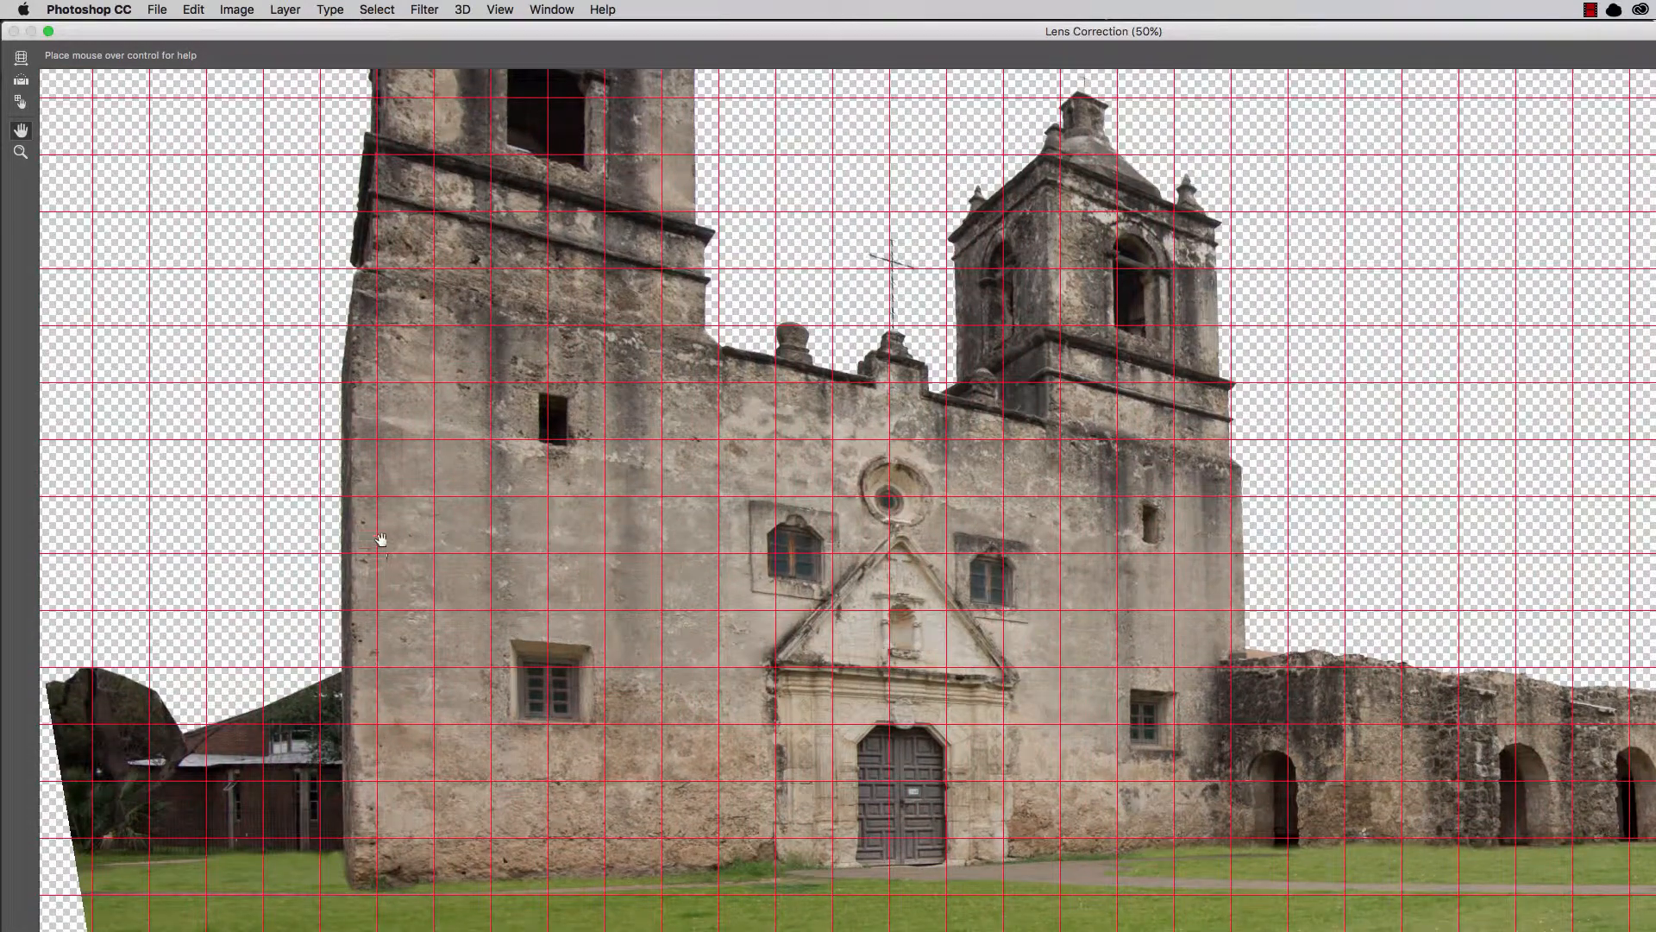
pyautogui.press('super+minus')
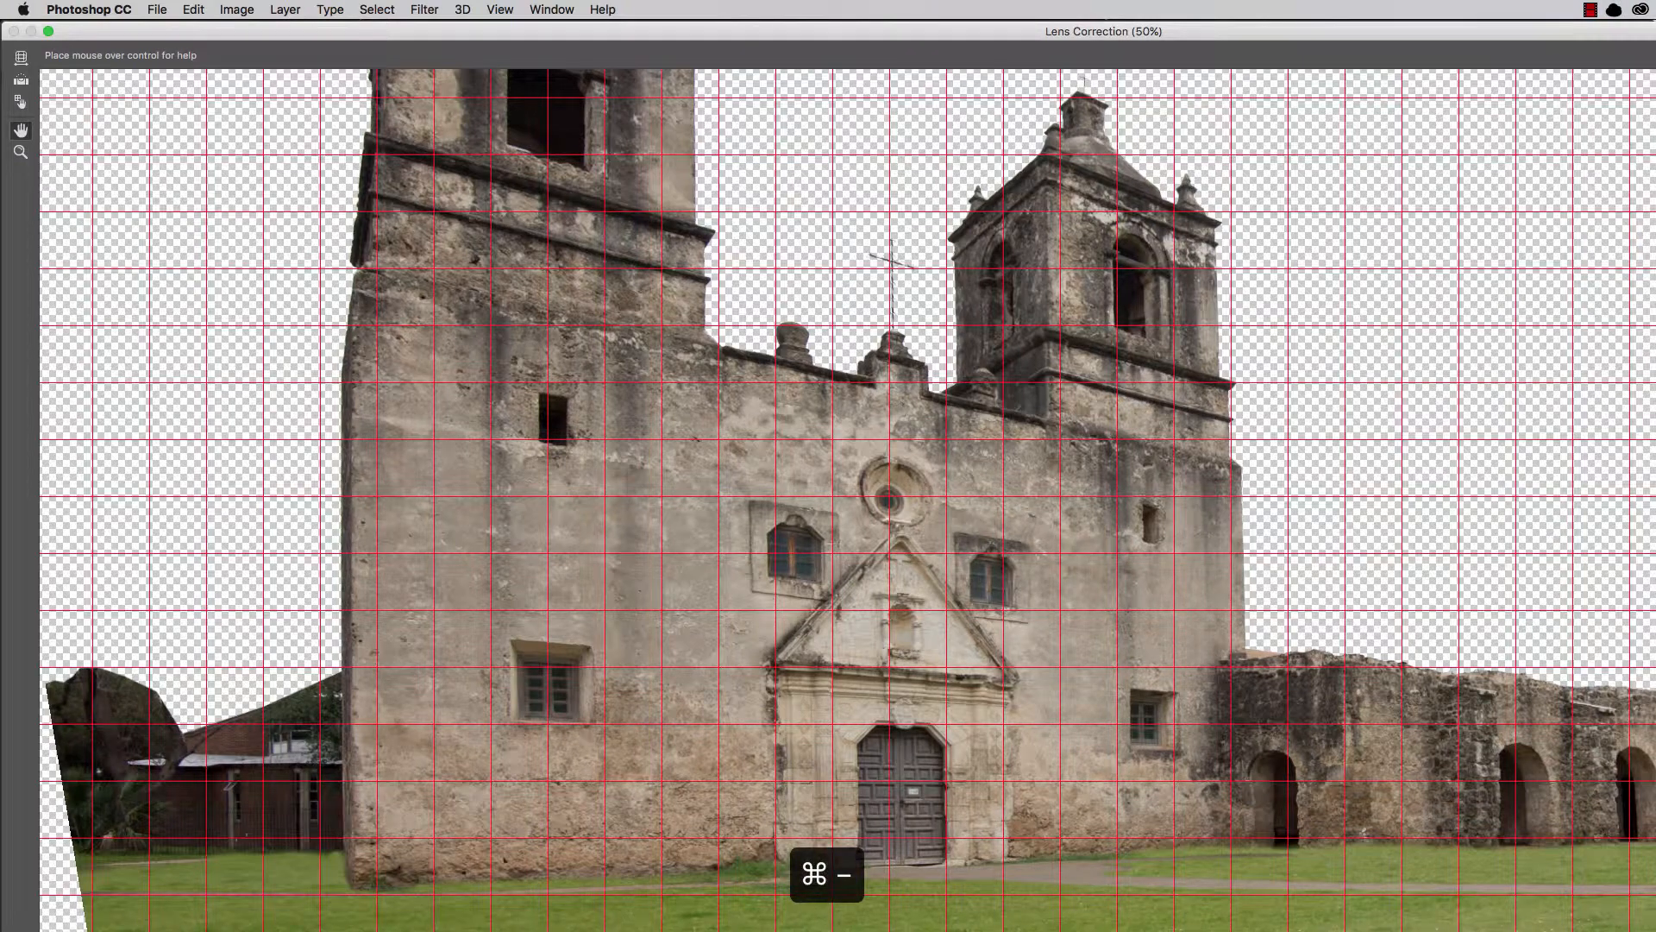
pyautogui.press('super+minus')
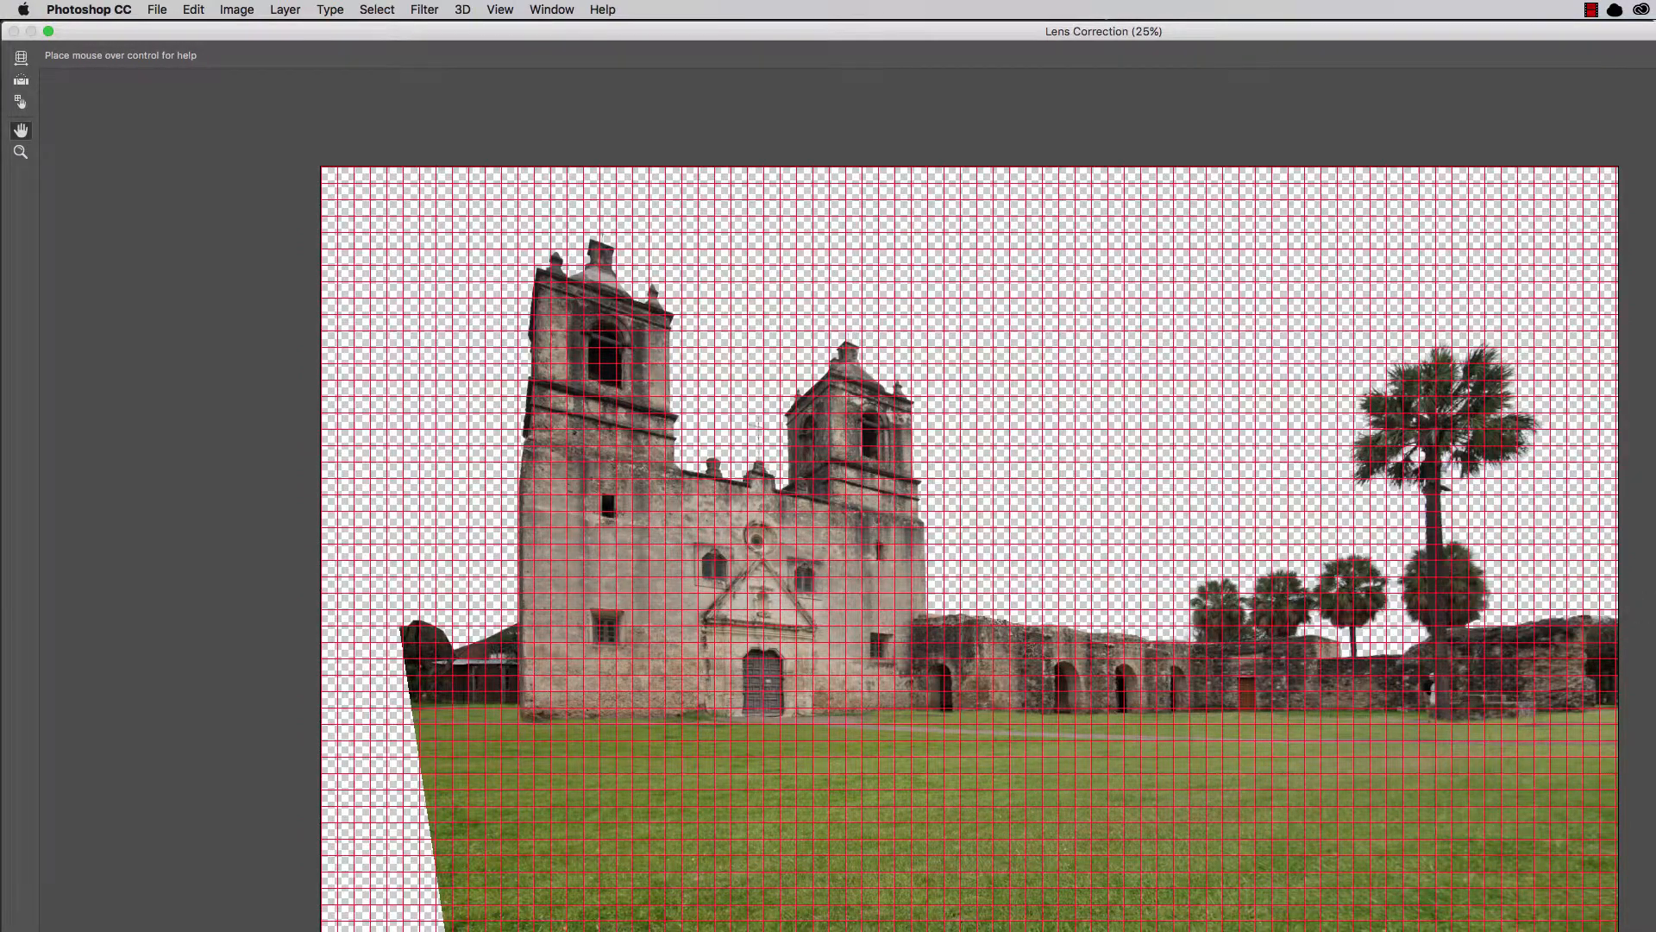
pyautogui.press('Escape')
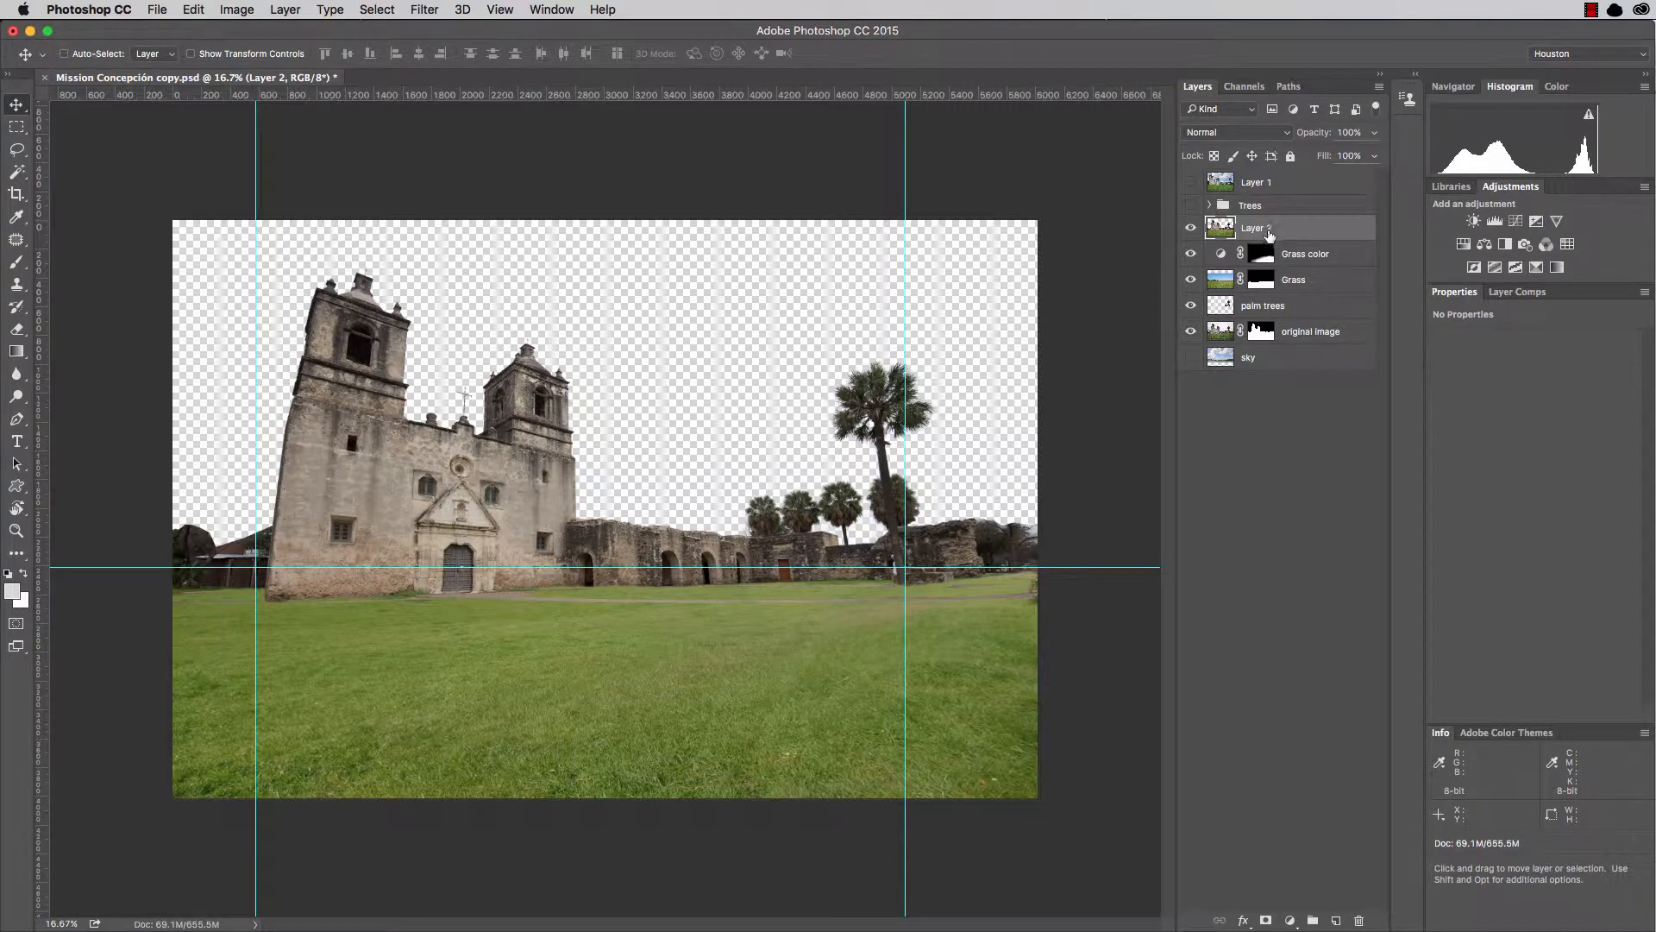
pyautogui.click(199, 12)
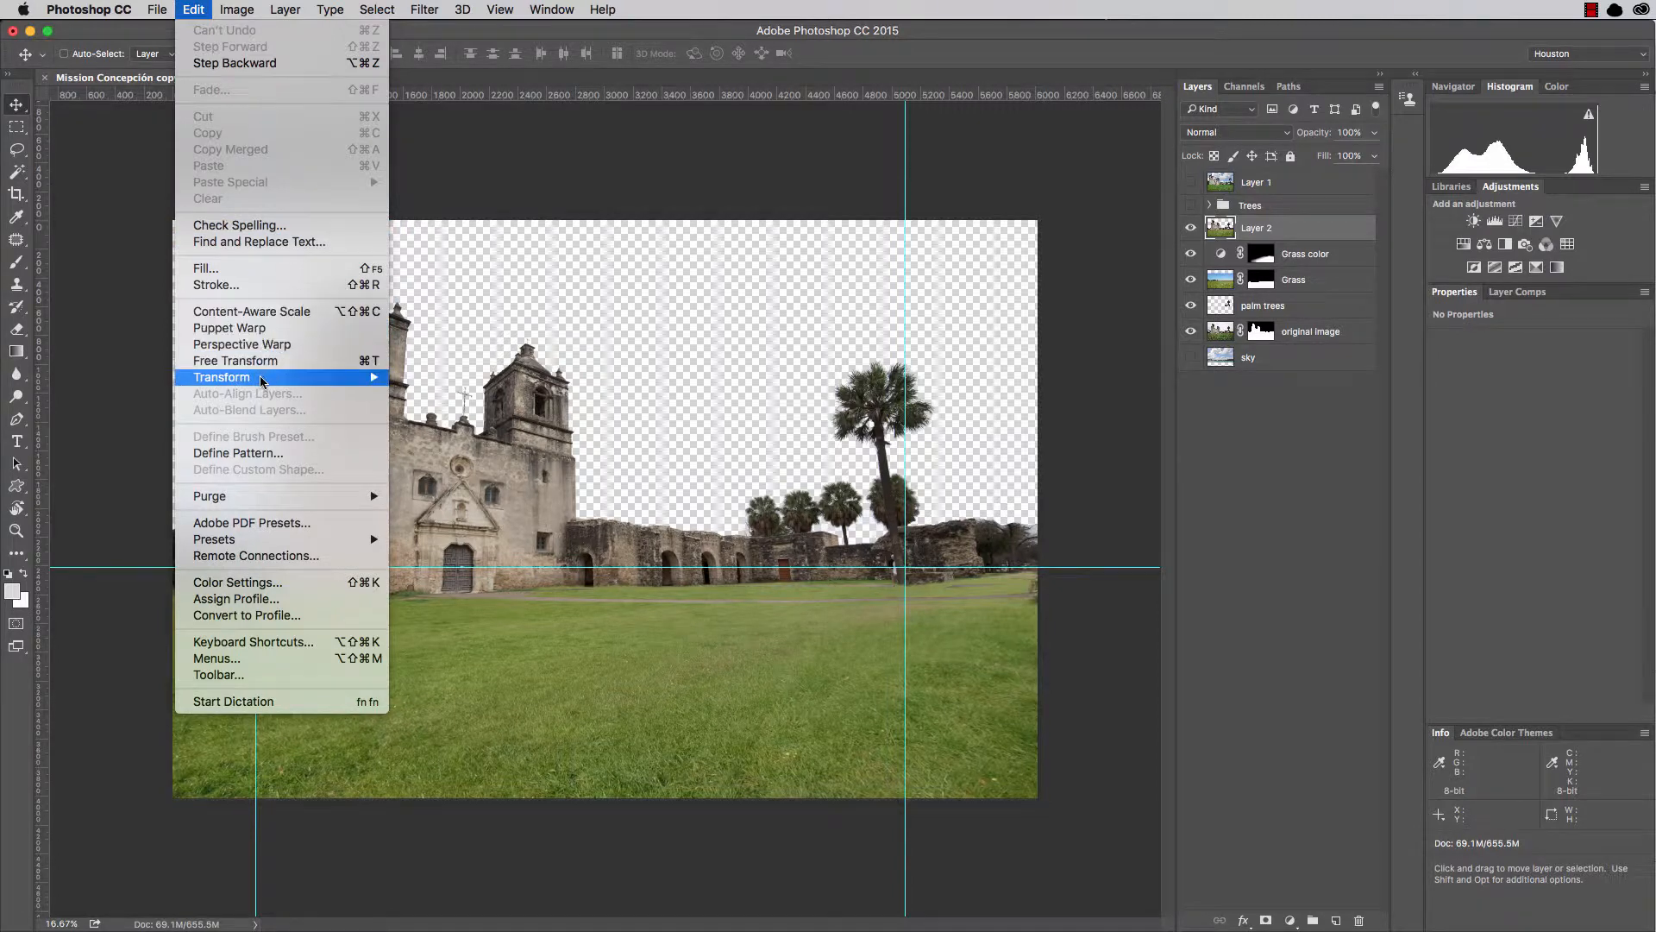
pyautogui.moveTo(263, 380)
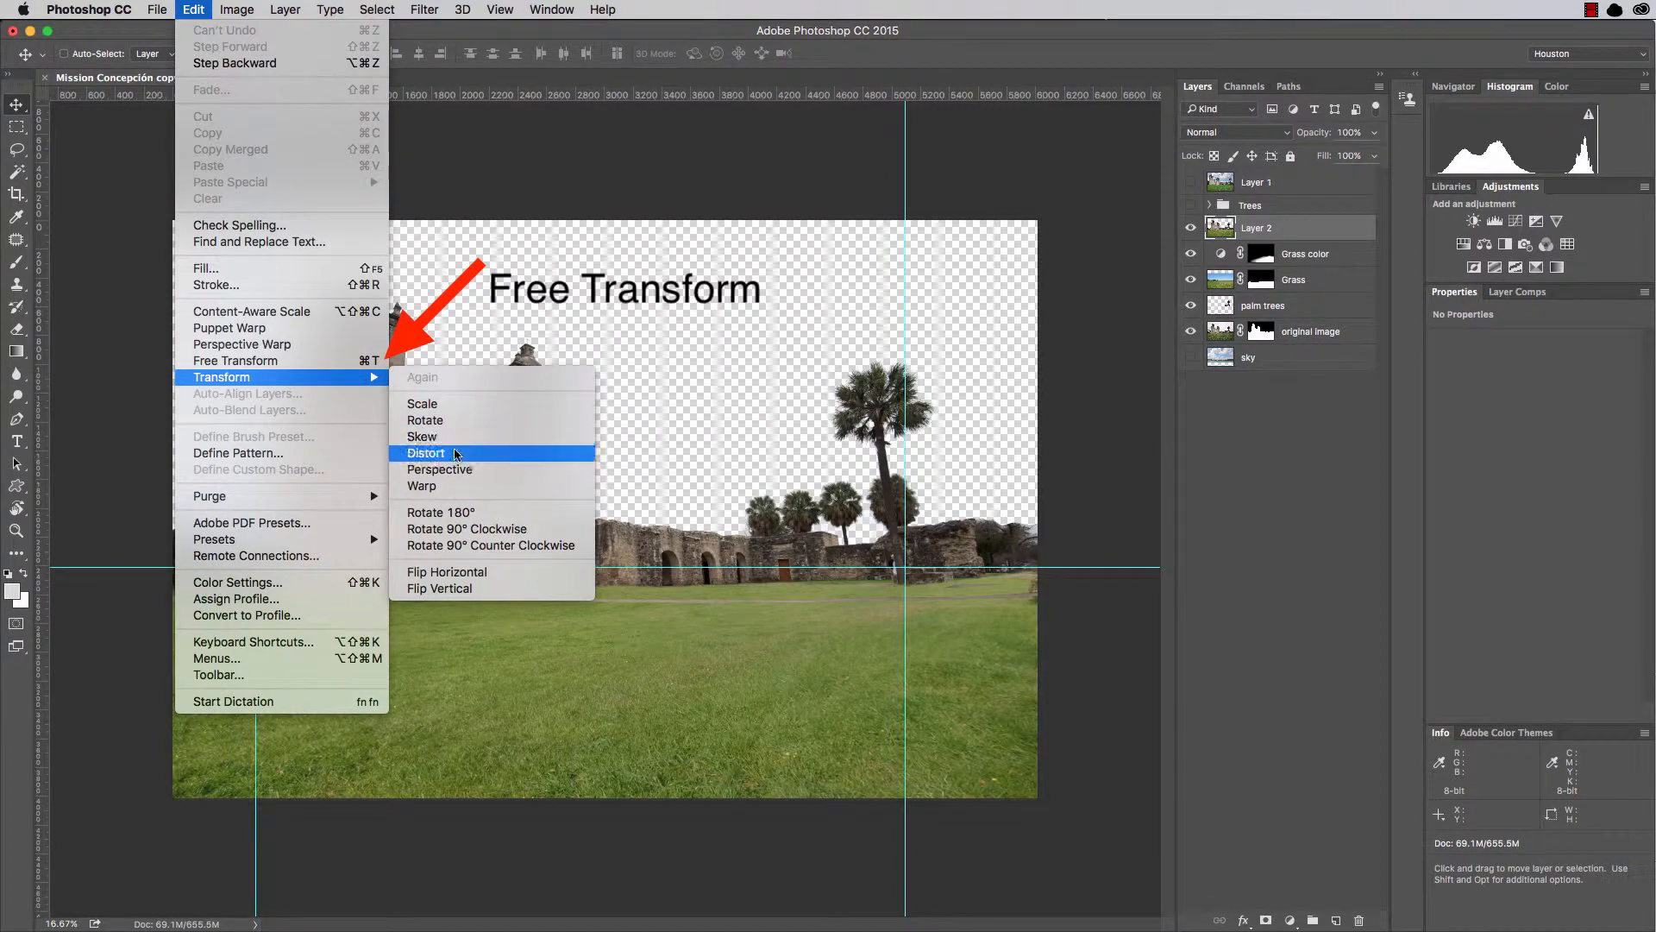
pyautogui.click(535, 171)
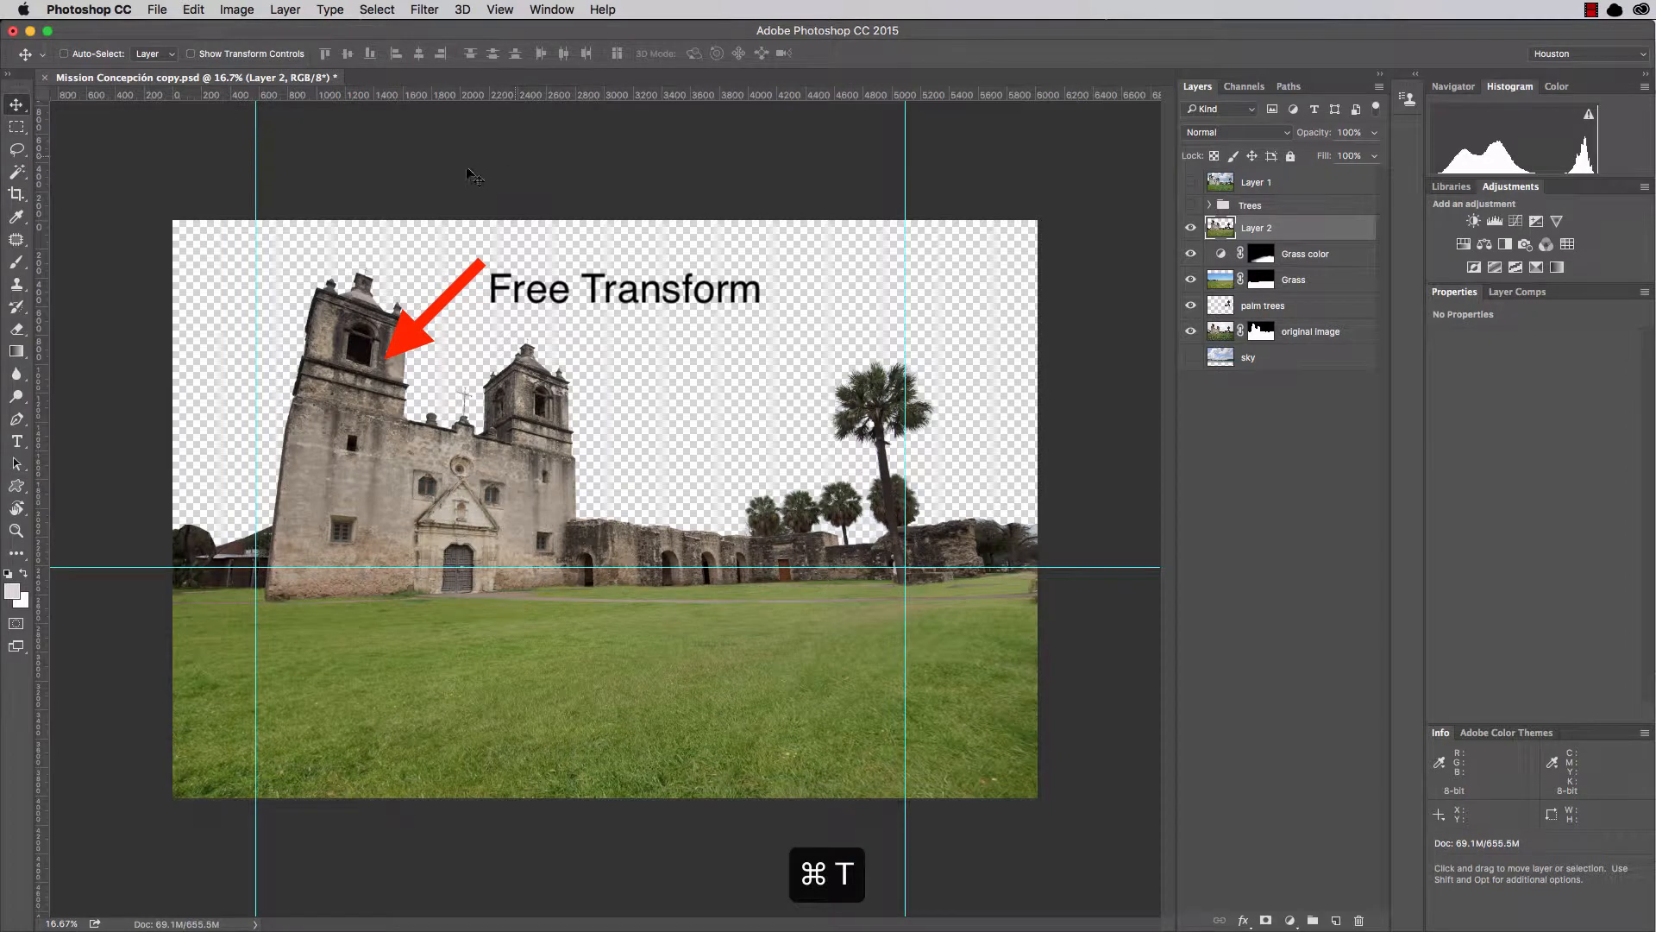
# Distort the merged layer with Free Transform, pulling both upper corners outward to straighten the leaning church wall and the tall palm.
pyautogui.press('super+t')
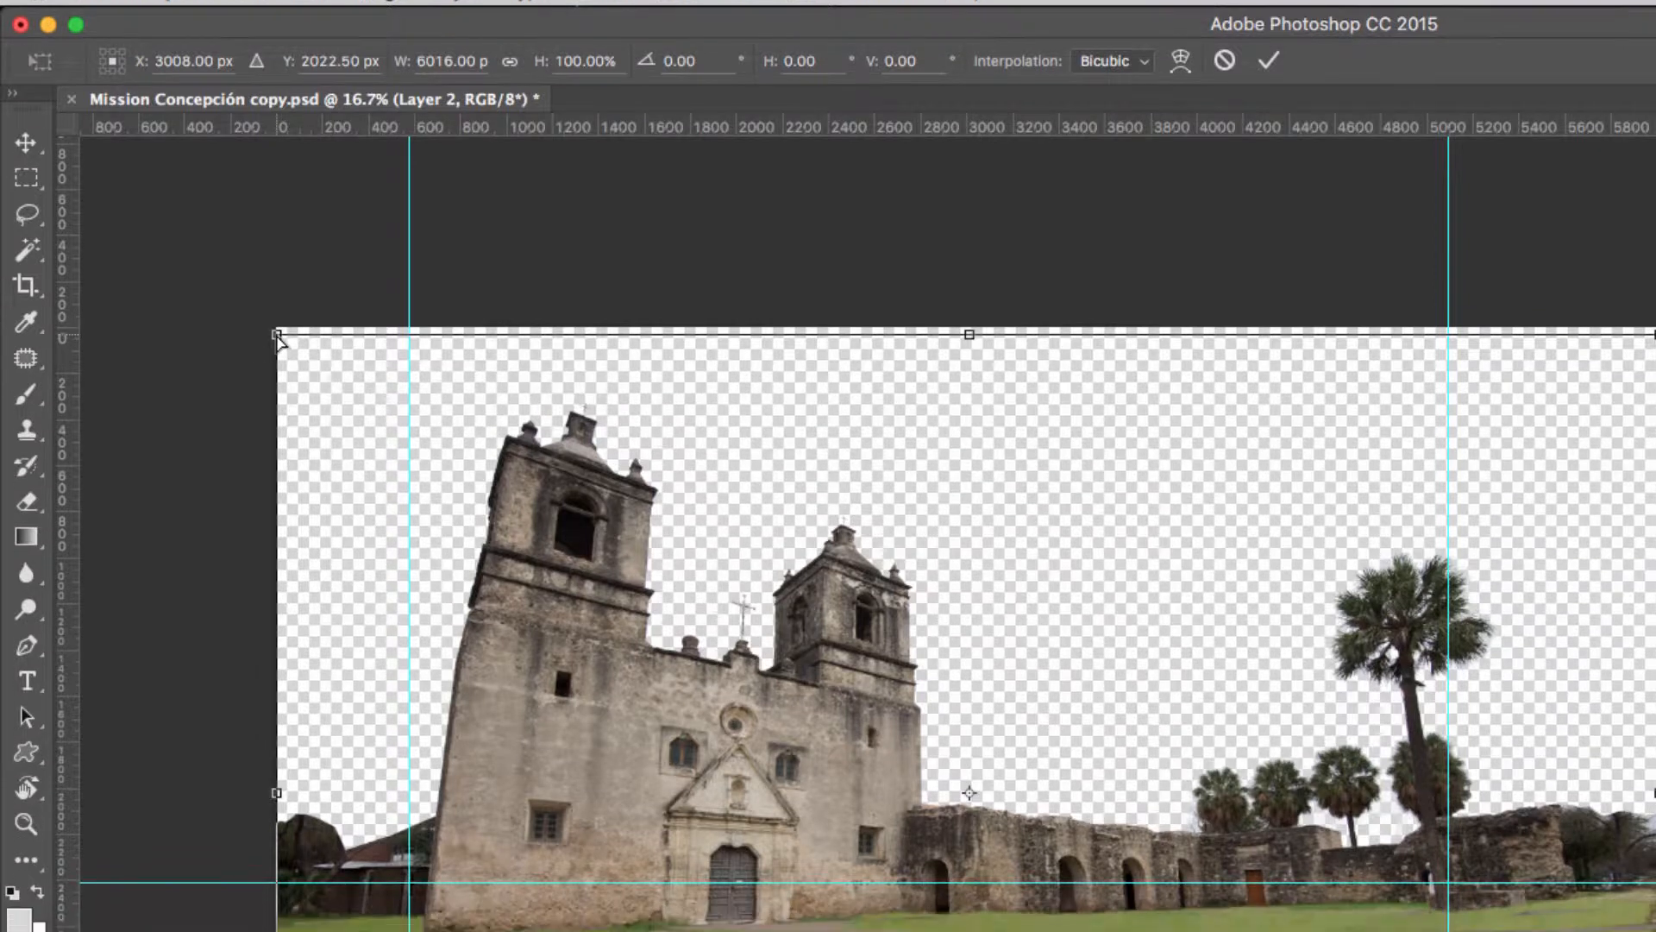
pyautogui.moveTo(277, 333); pyautogui.dragTo(252, 335)
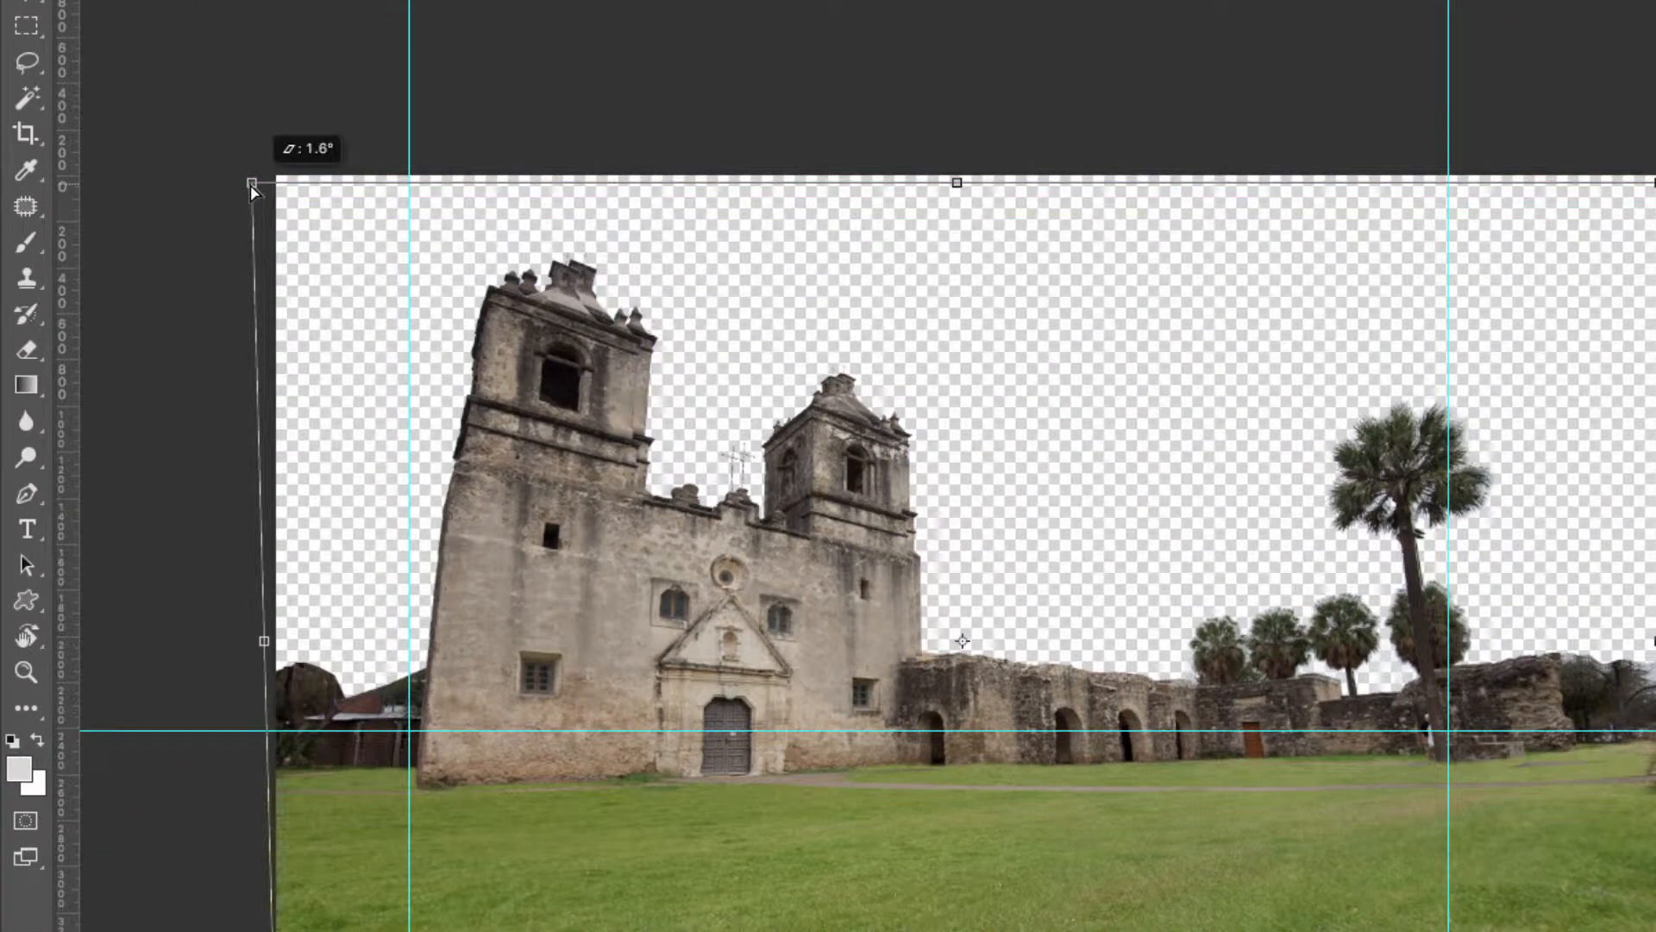
pyautogui.moveTo(252, 190)
pyautogui.mouseDown()
pyautogui.moveTo(241, 274)
pyautogui.moveTo(232, 208)
pyautogui.mouseUp()
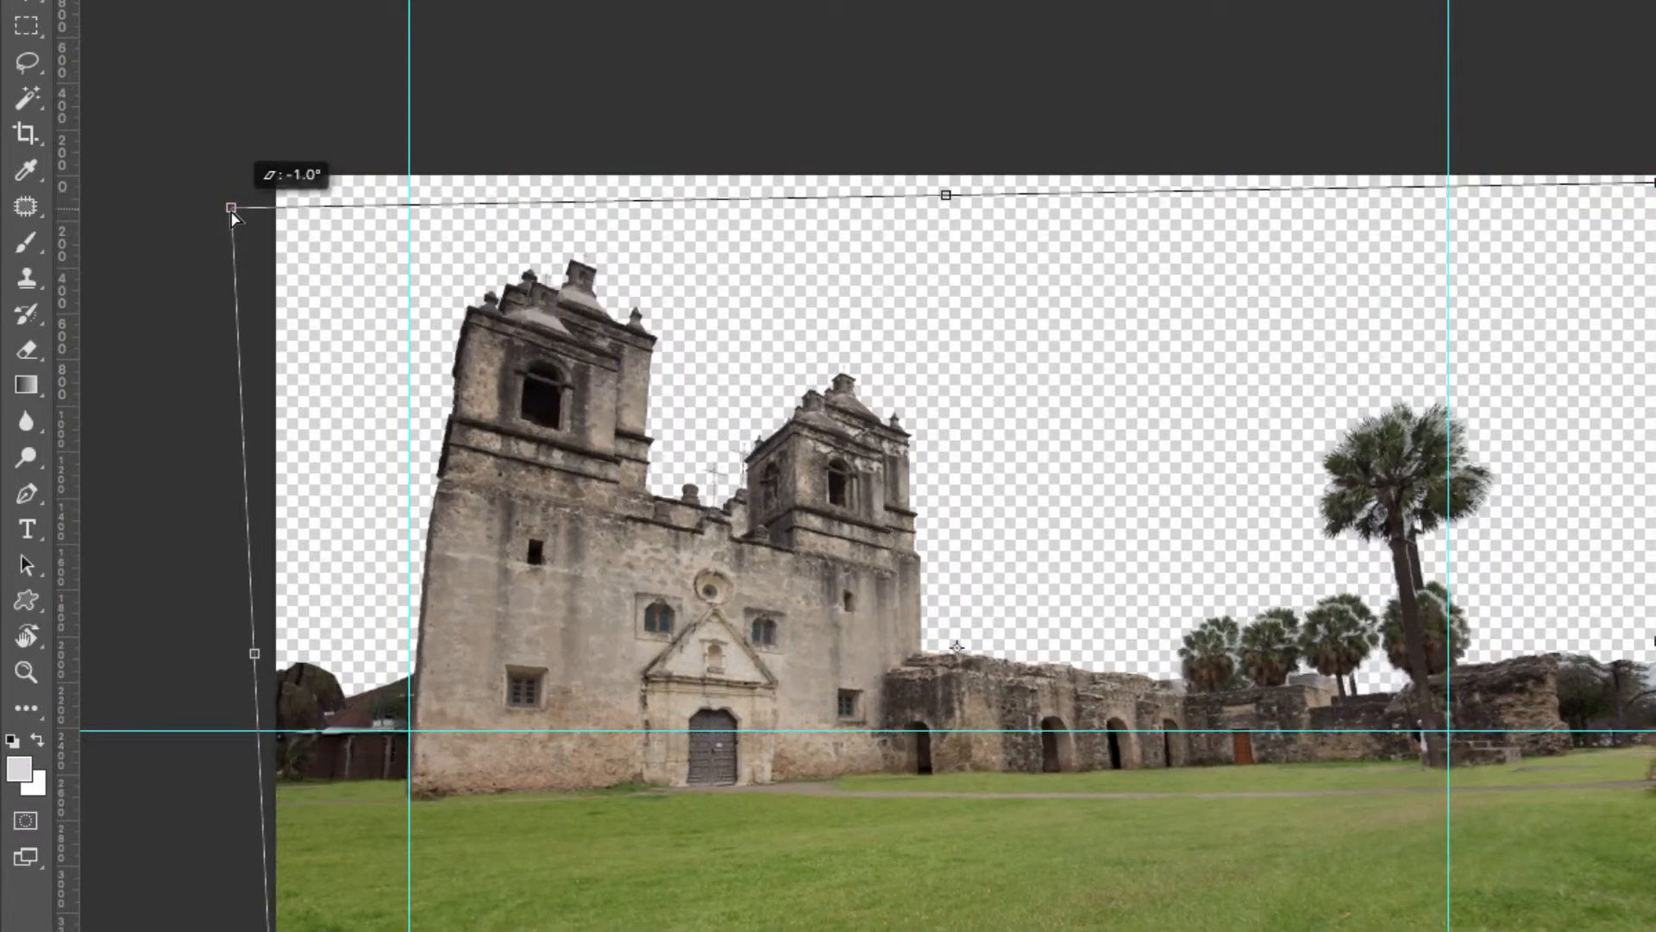
pyautogui.press('super+z')
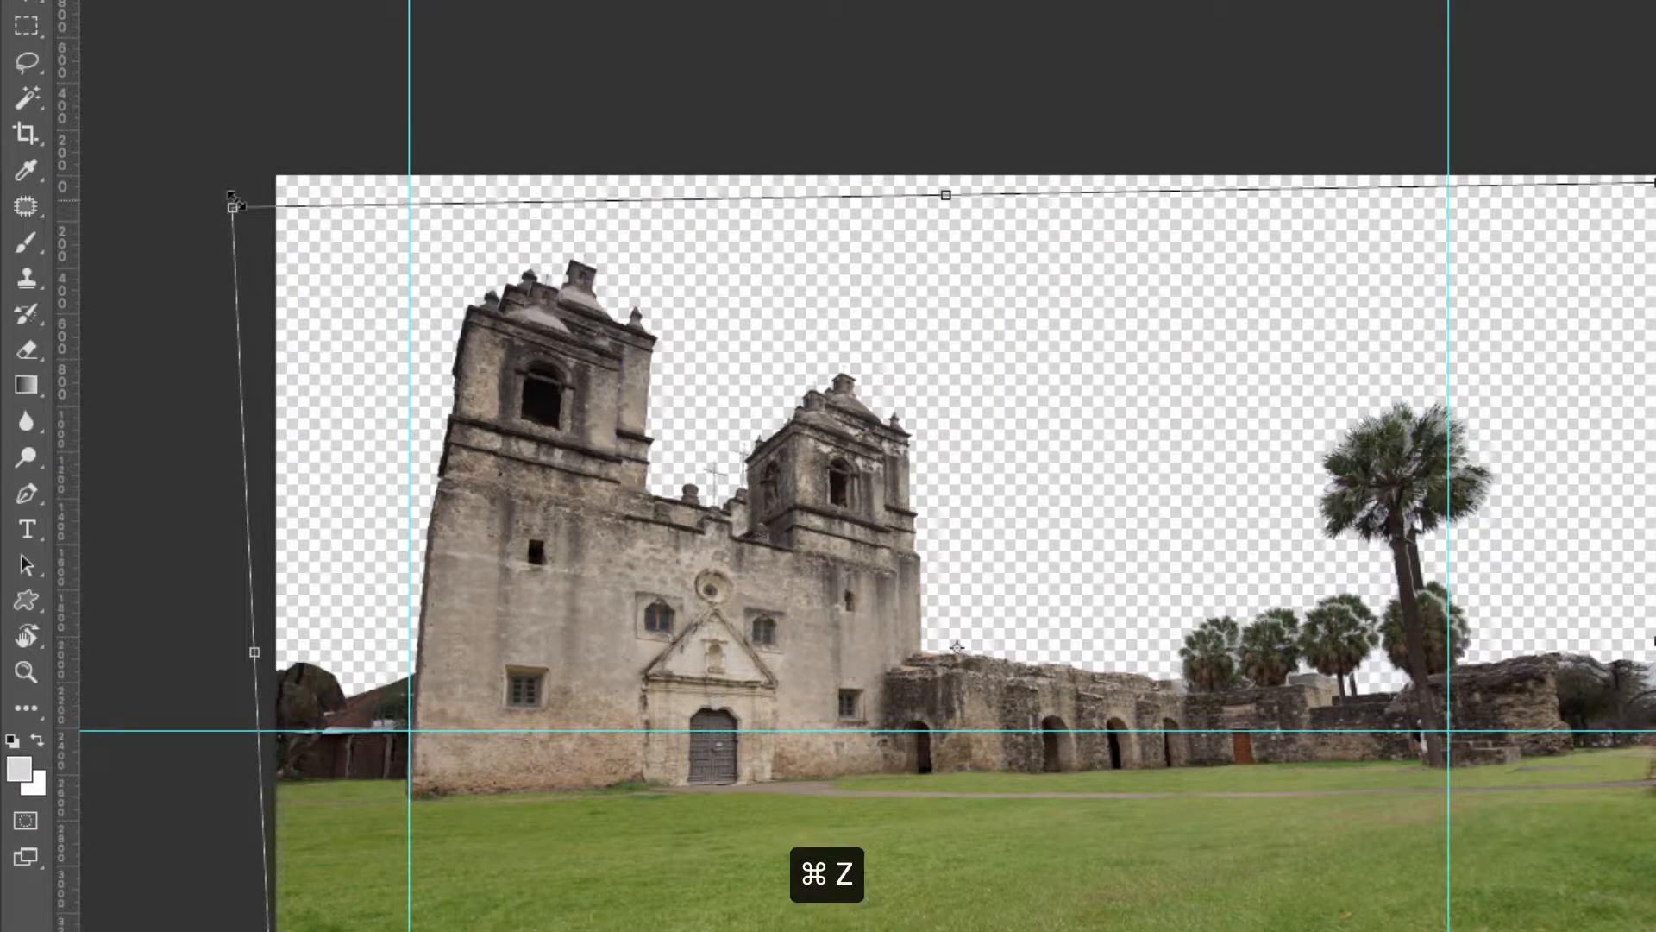
pyautogui.press('super+z')
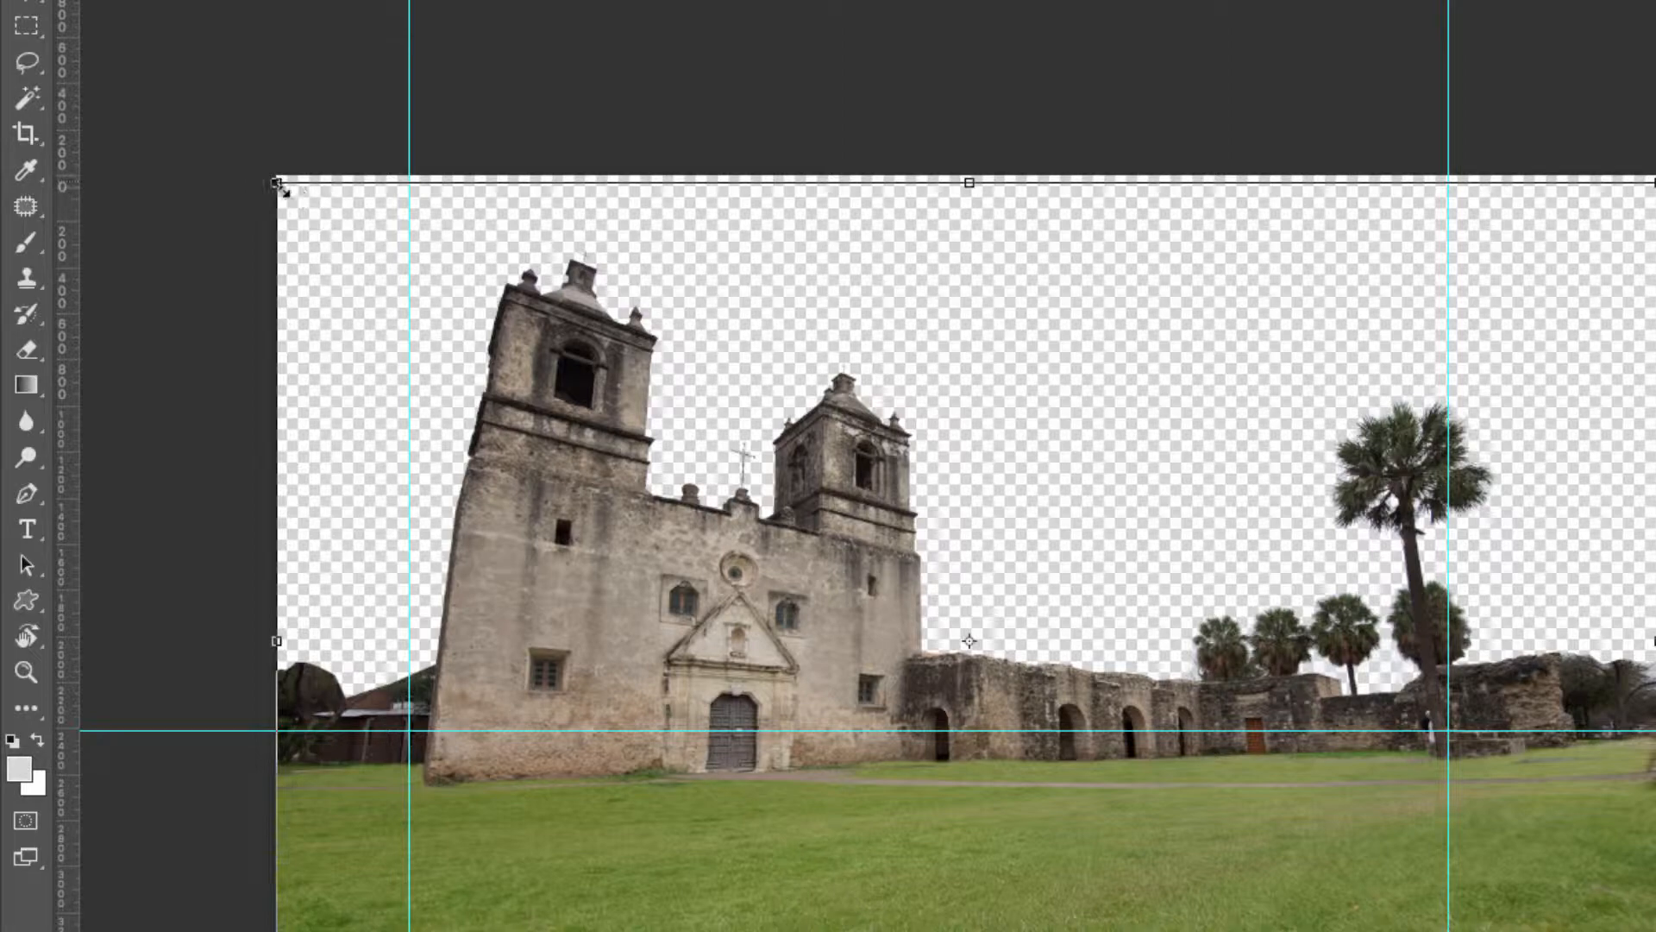
pyautogui.moveTo(276, 183); pyautogui.dragTo(151, 183)
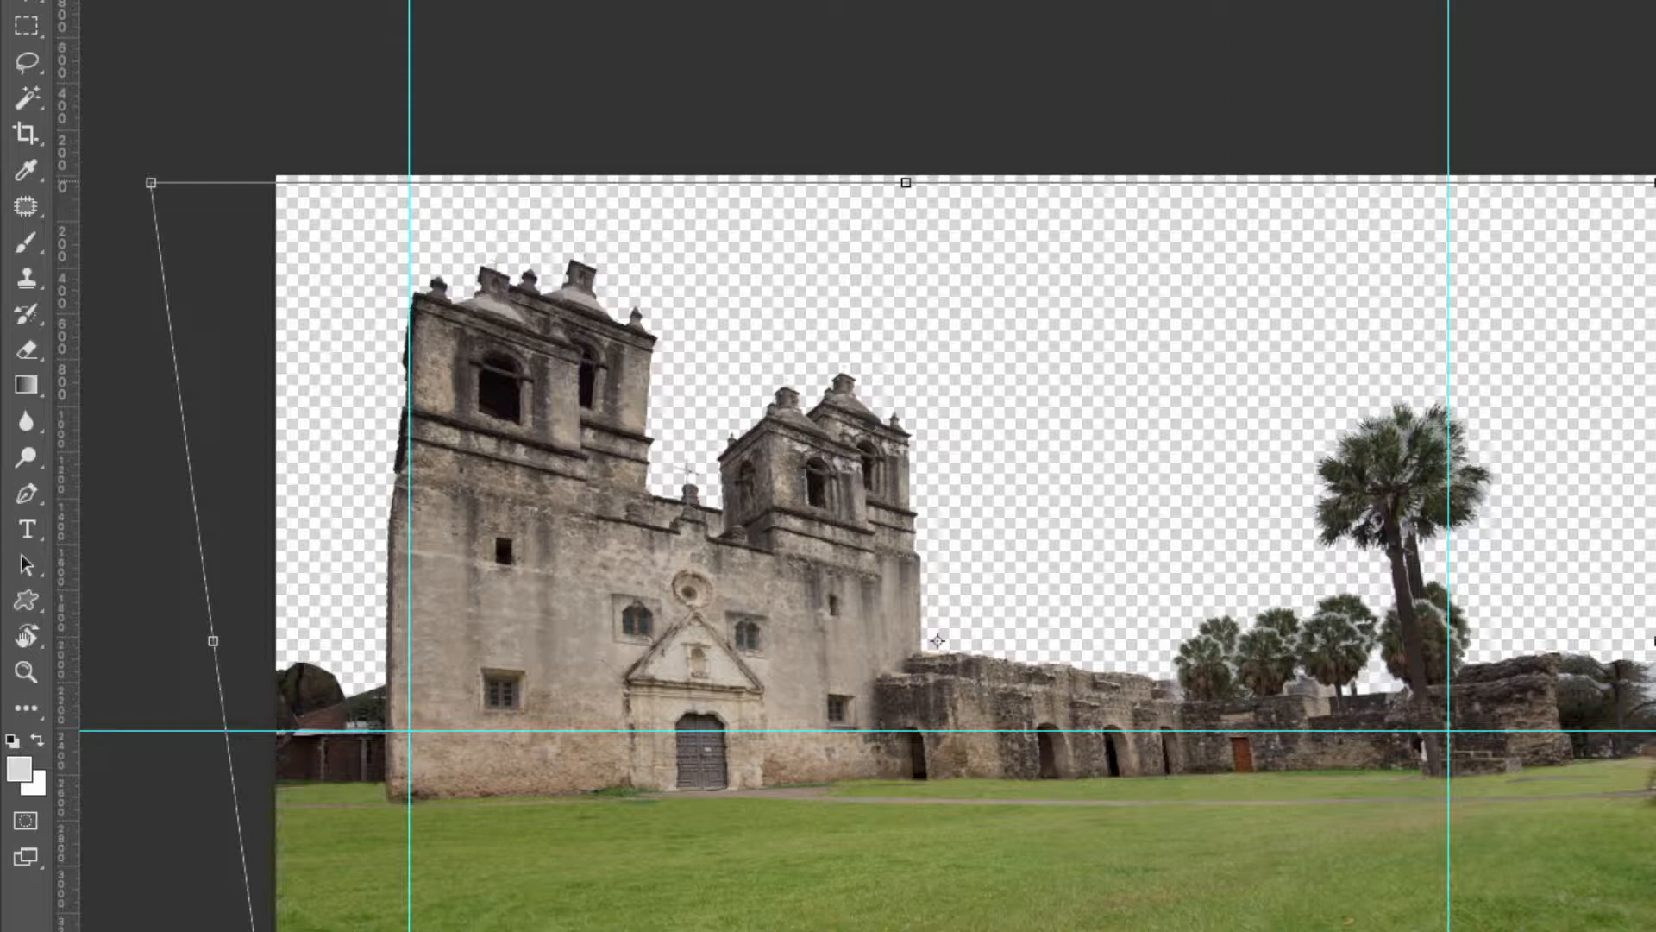
pyautogui.moveTo(938, 641); pyautogui.dragTo(981, 641)
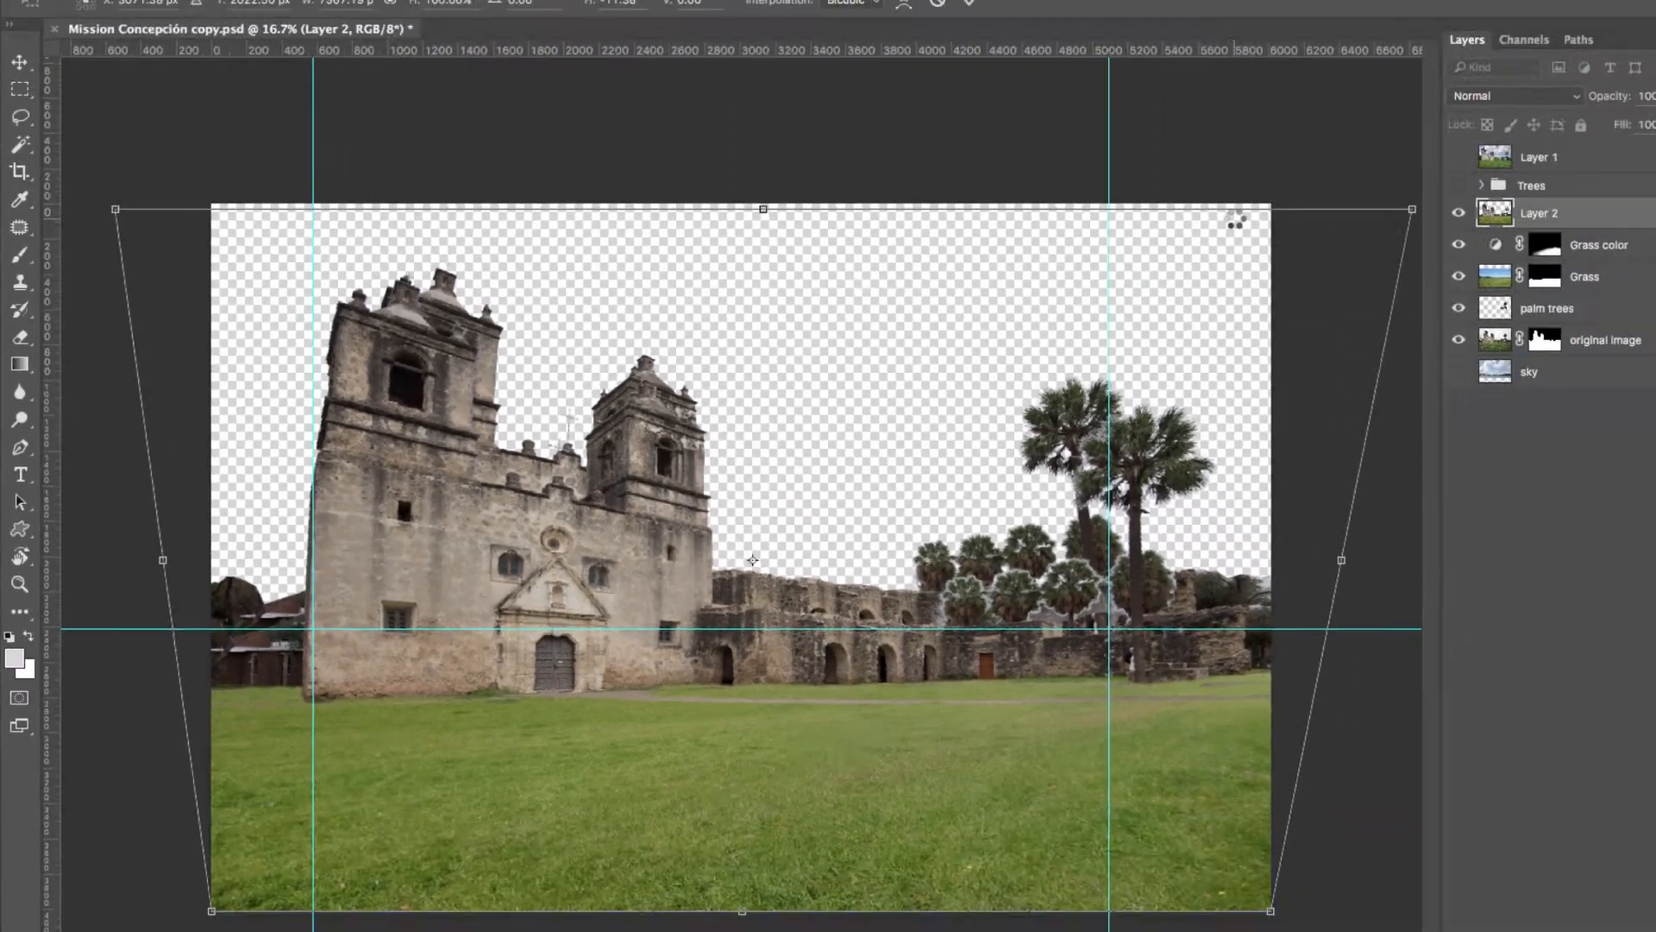
pyautogui.press('Return')
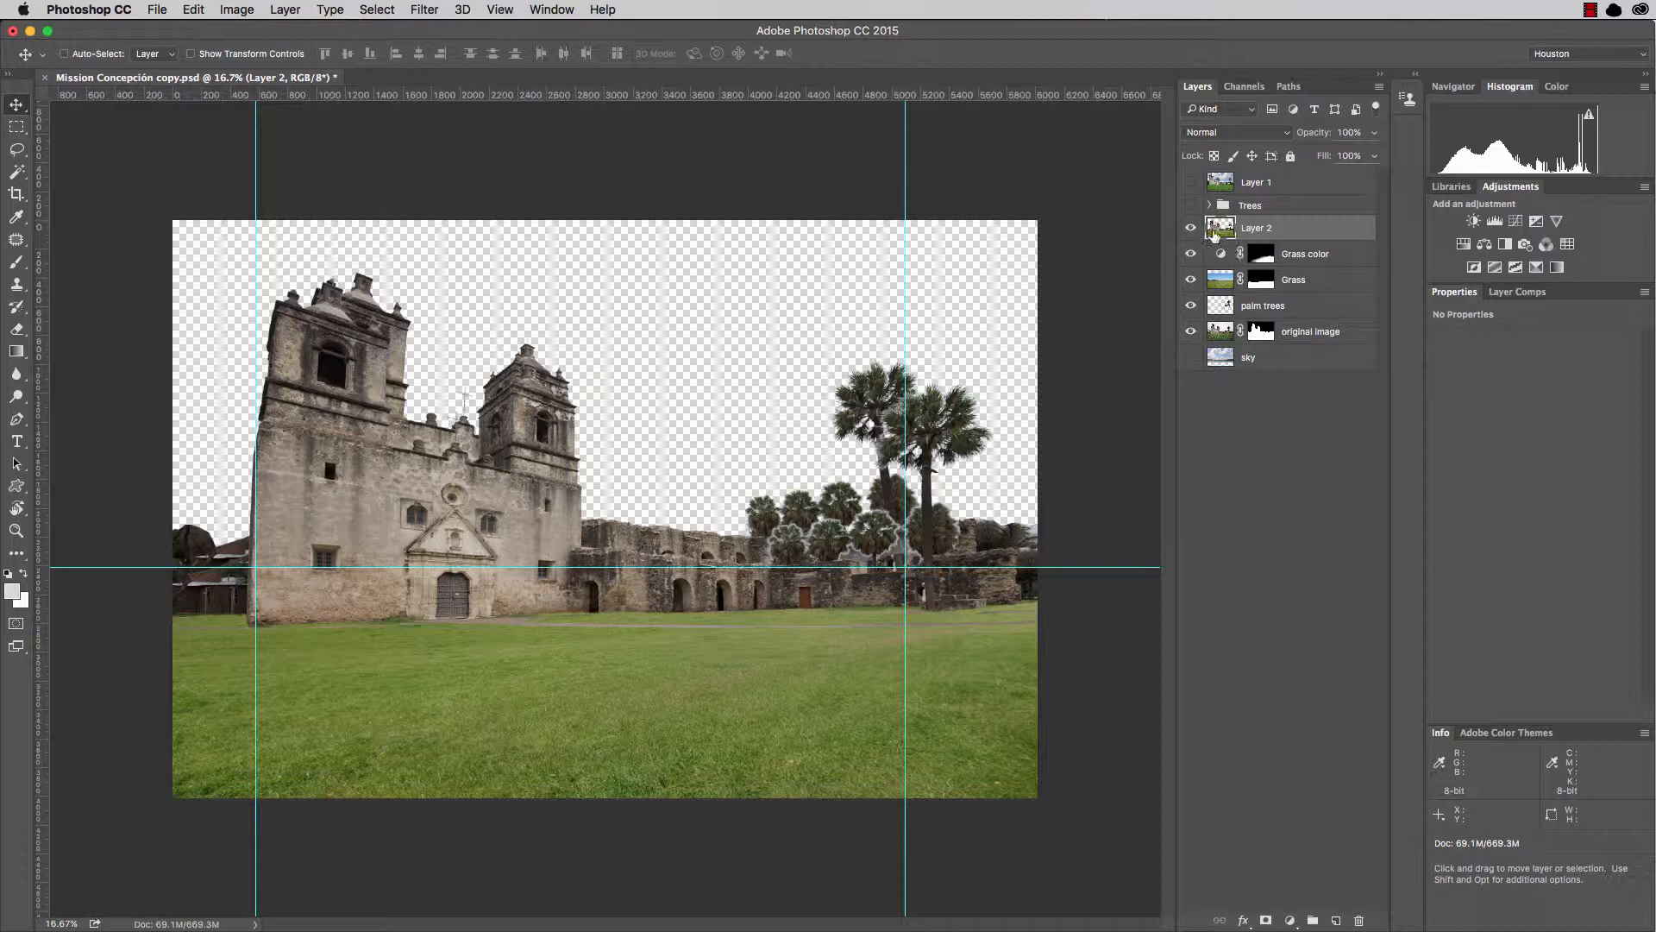
# Hide Layer 2 and group the layers from Grass color down to original image under the name "Origial mission".
pyautogui.click(1336, 259)
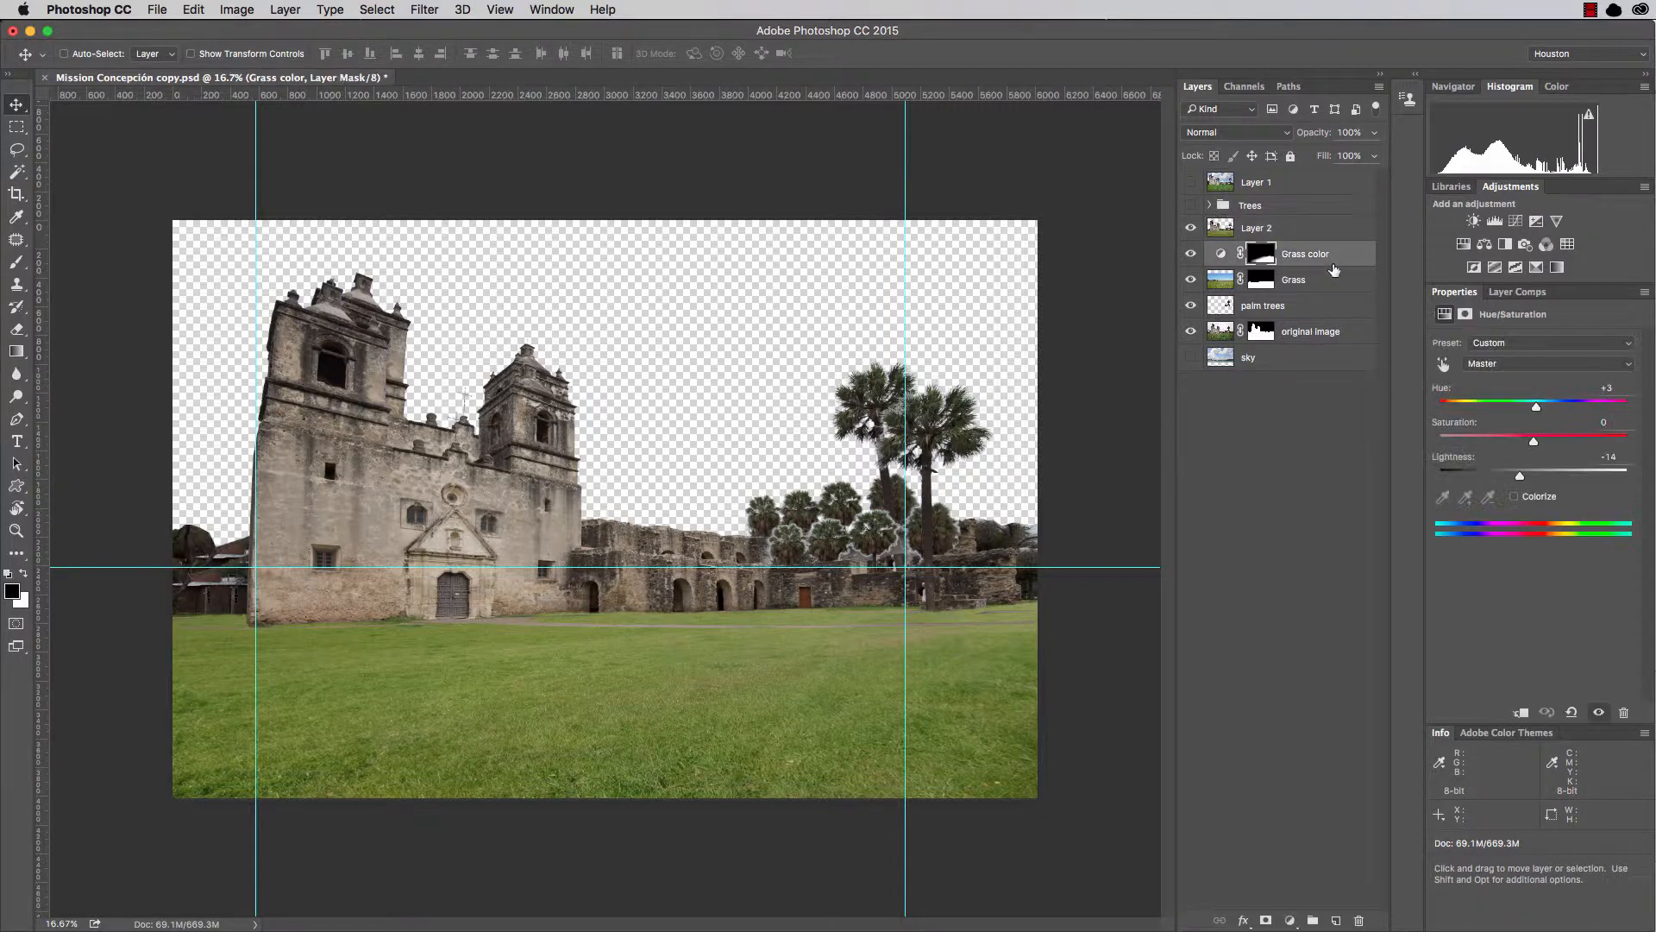
pyautogui.keyDown('shift'); pyautogui.click(1315, 333); pyautogui.keyUp('shift')
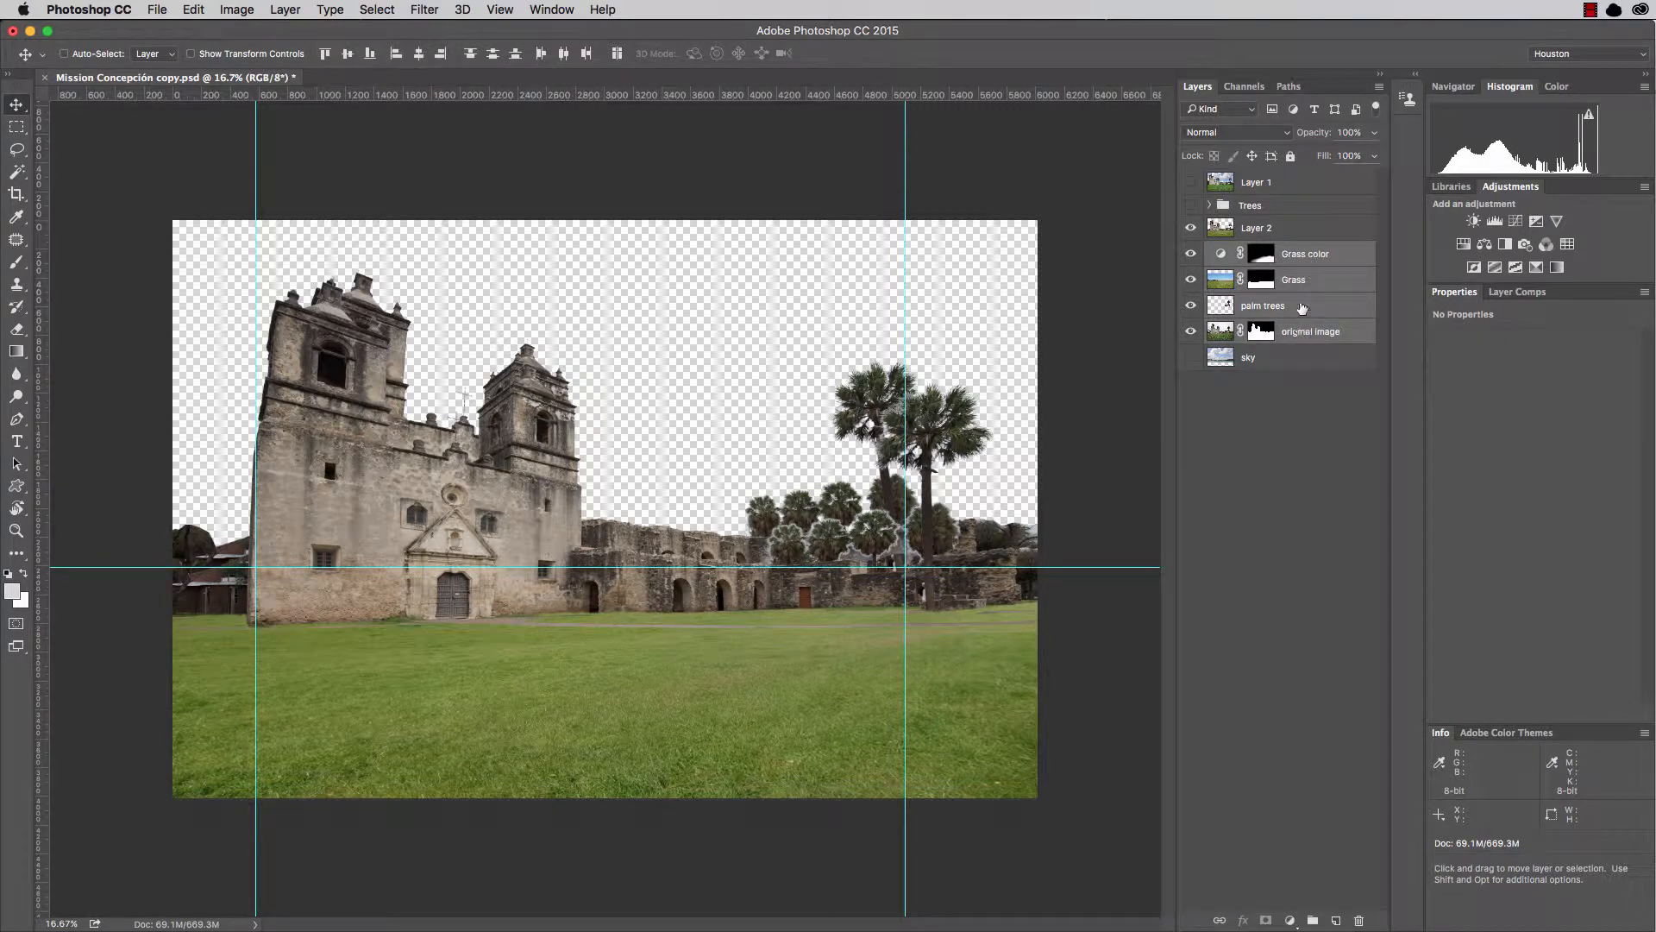
pyautogui.click(1187, 228)
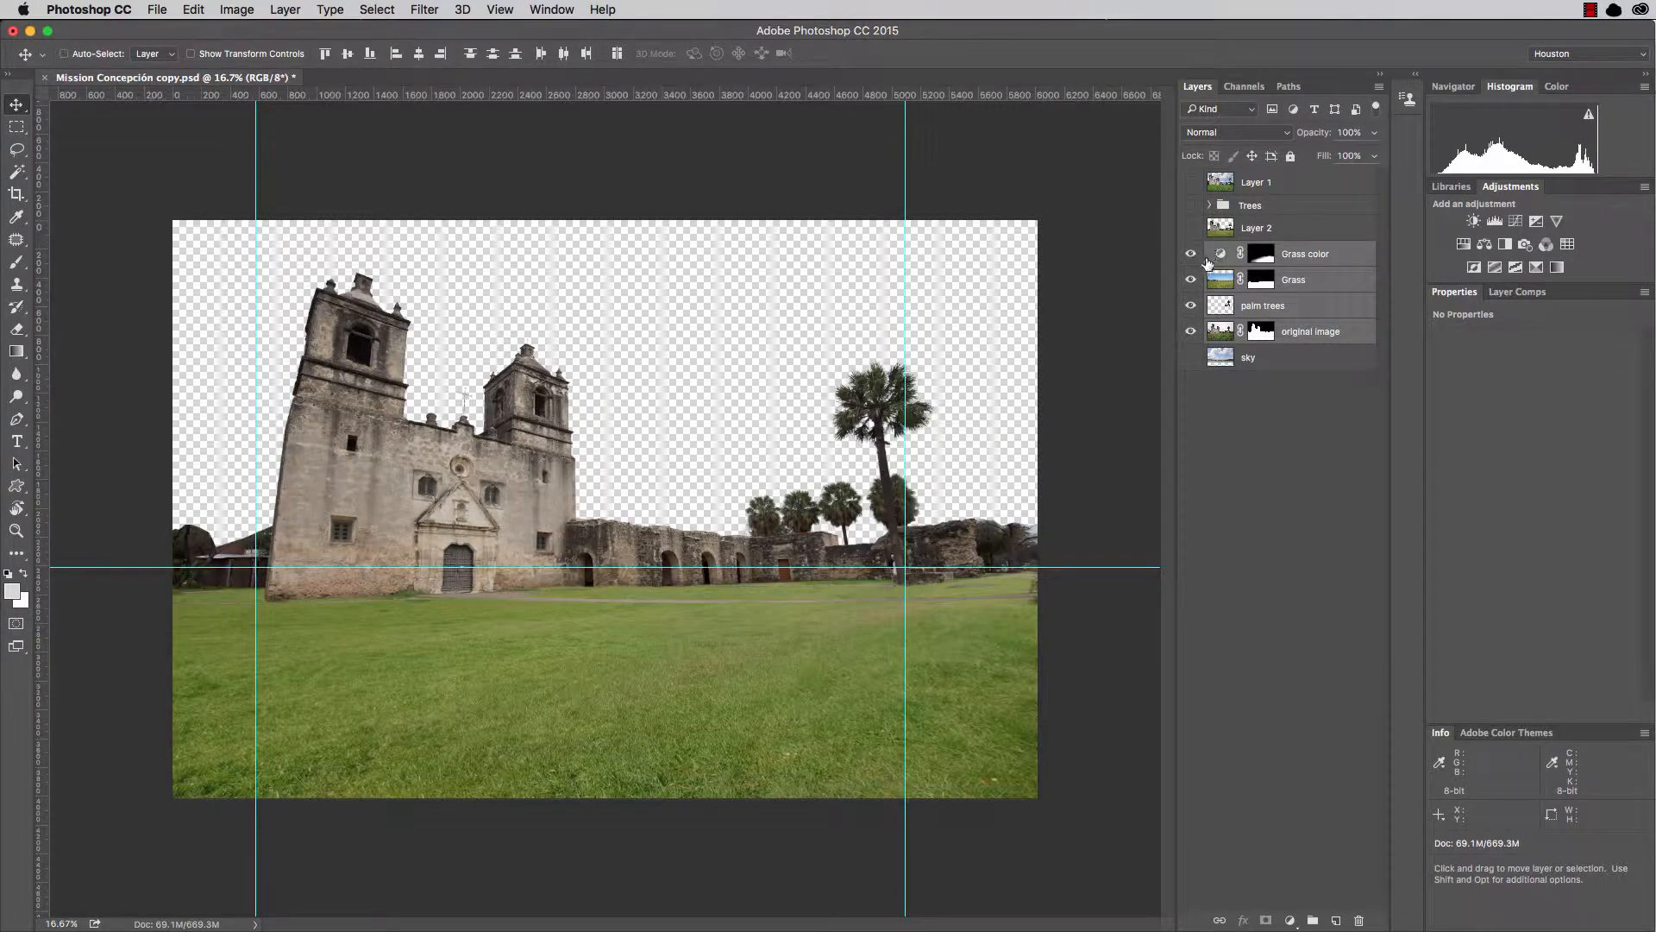
pyautogui.click(1326, 257)
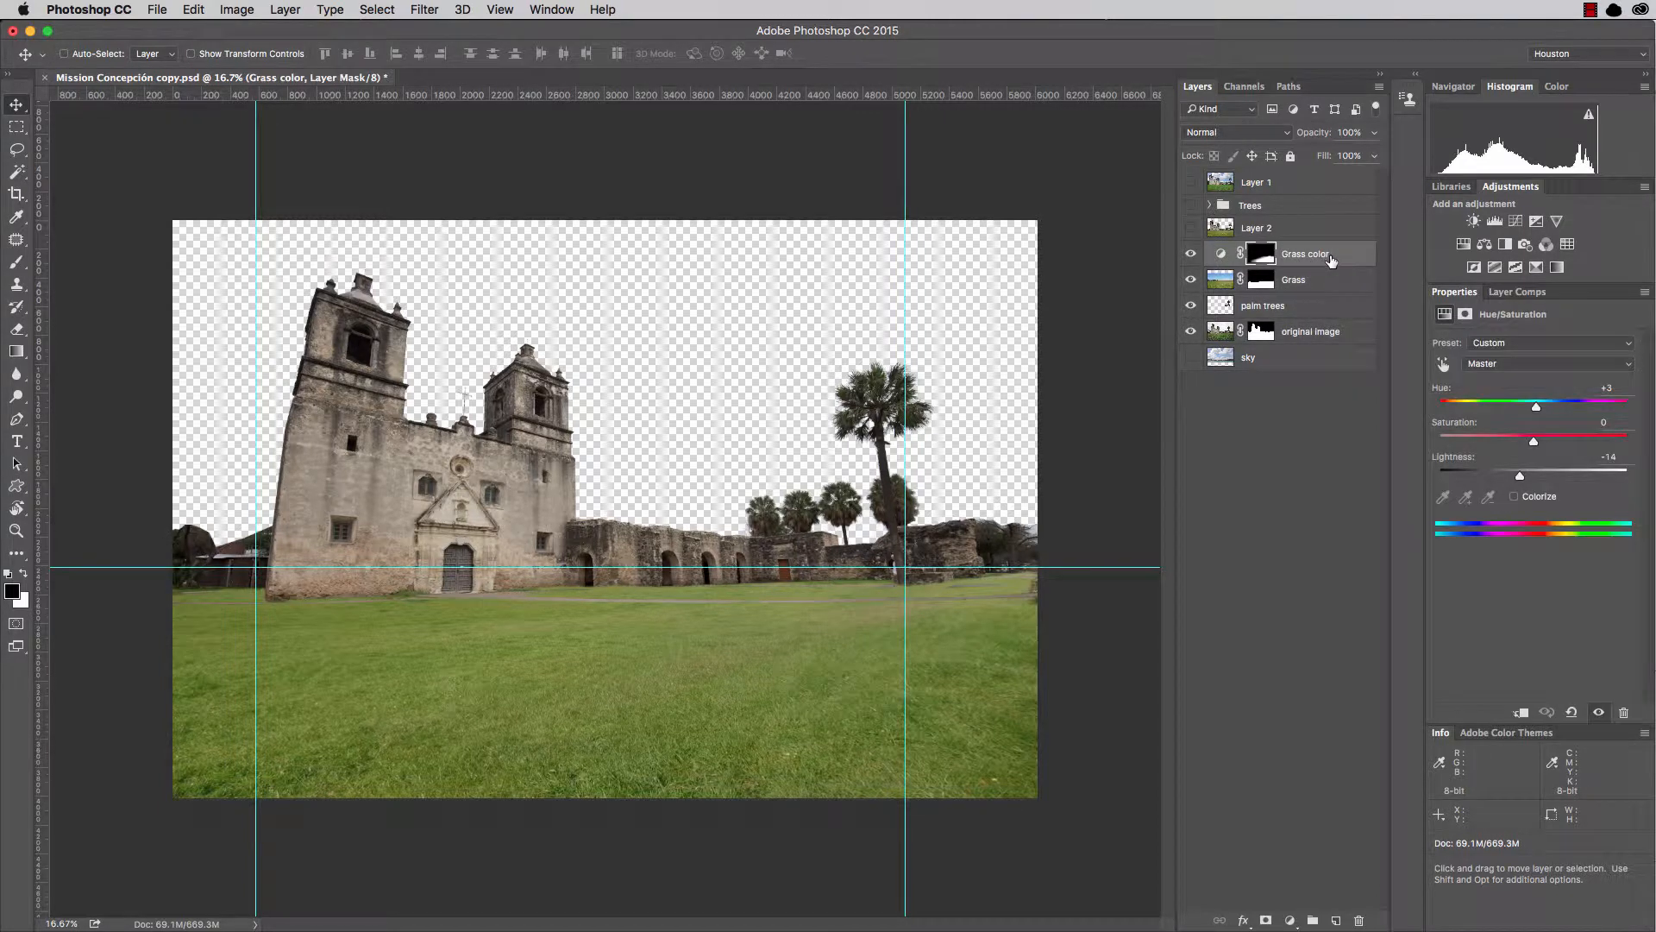
pyautogui.keyDown('shift'); pyautogui.click(1309, 339); pyautogui.keyUp('shift')
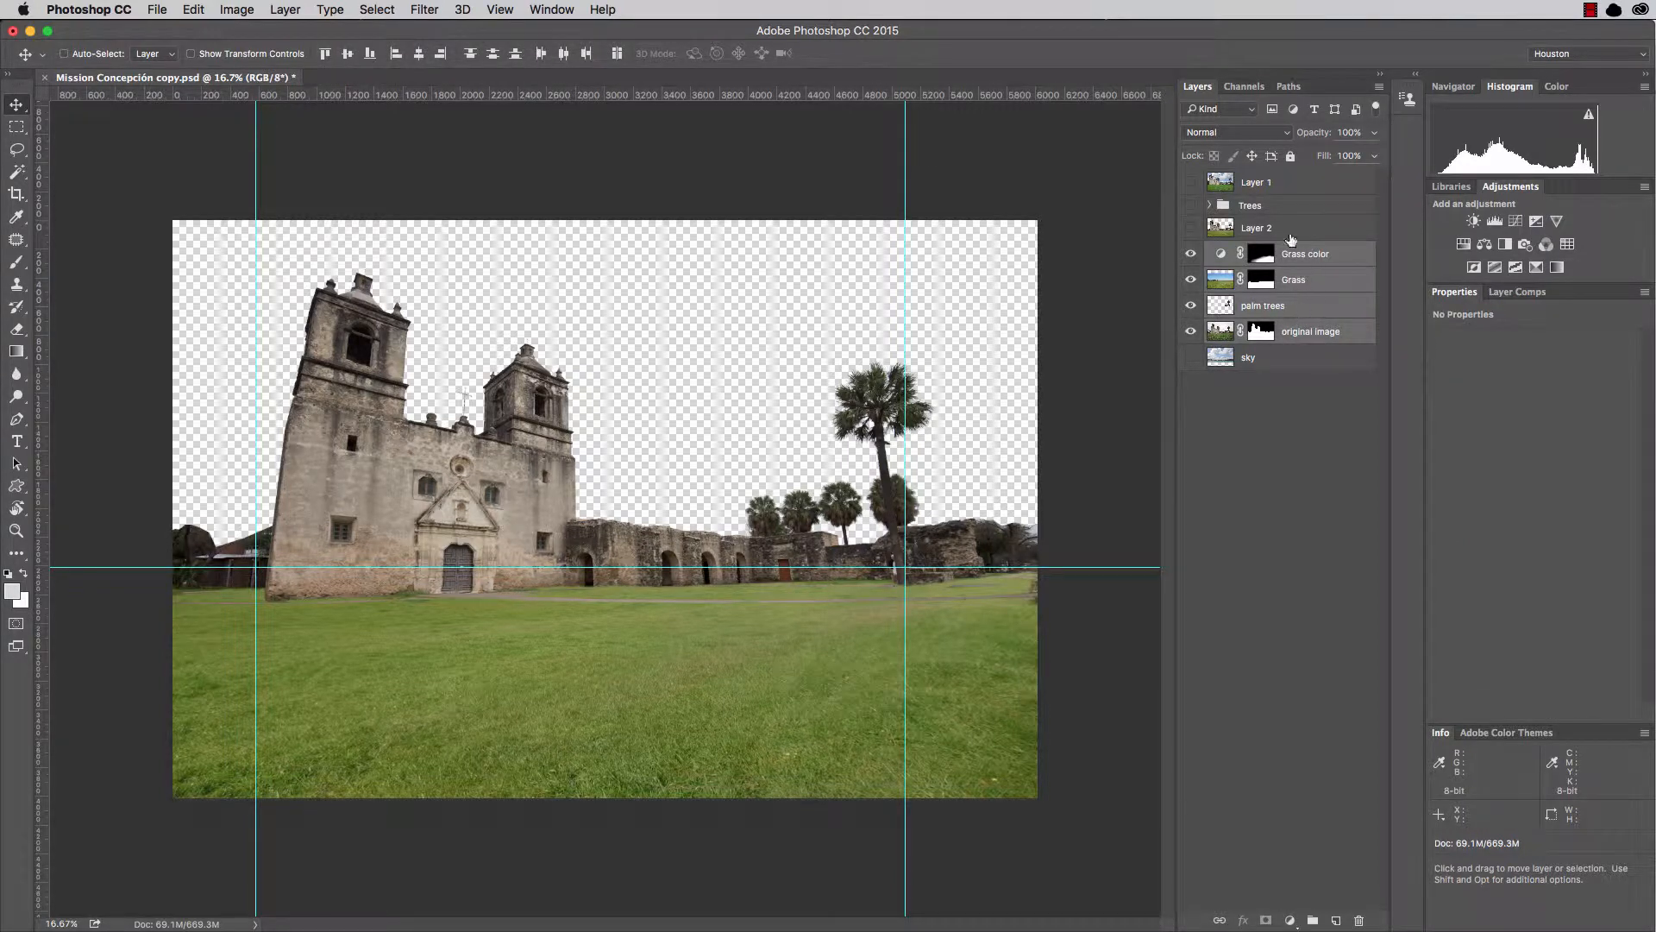
pyautogui.press('super+g')
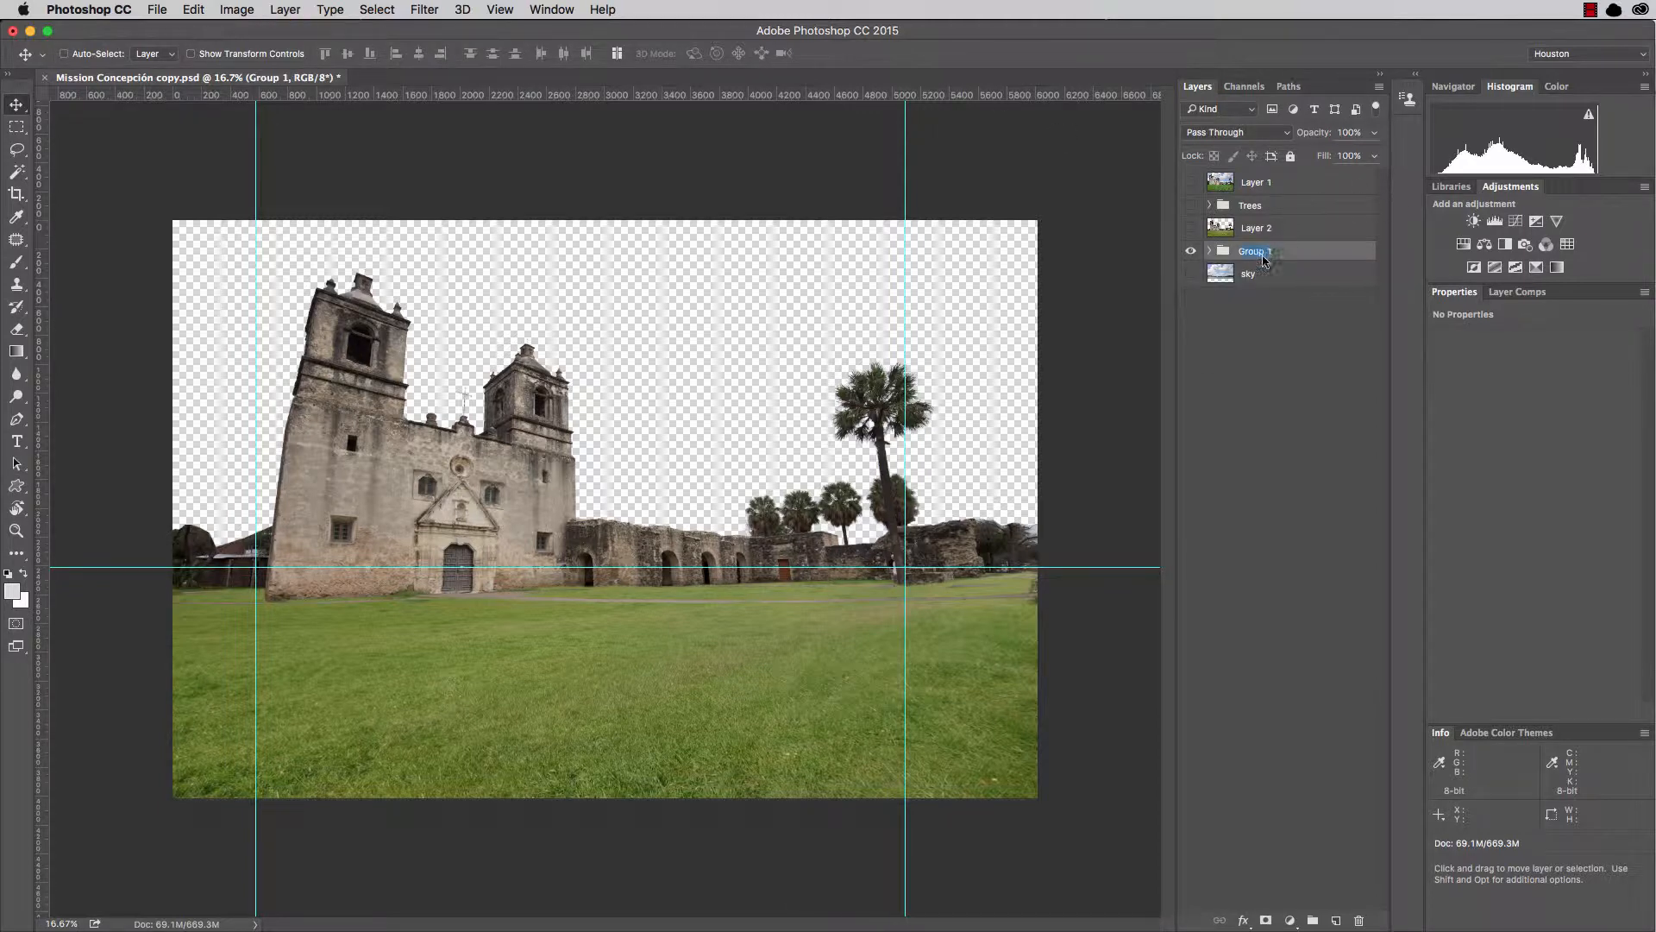
pyautogui.write('Origial mission')
pyautogui.press('Return')
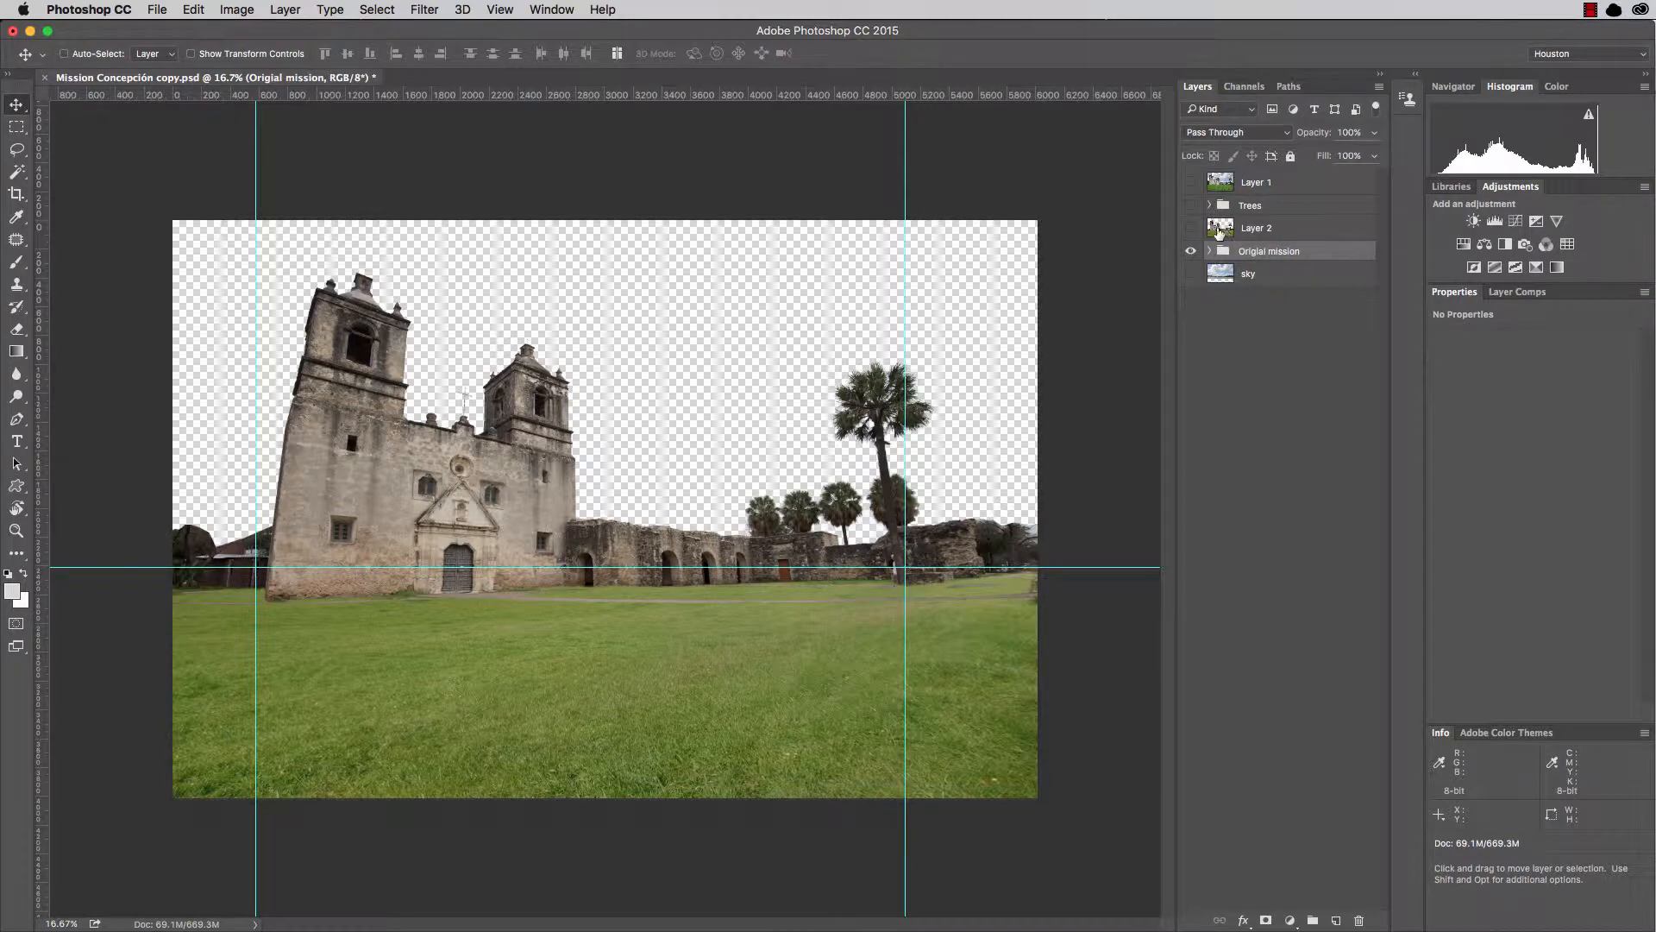
# Show Layer 2 in place of the Origial mission group and rename it "ddistortion correction".
pyautogui.click(1195, 251)
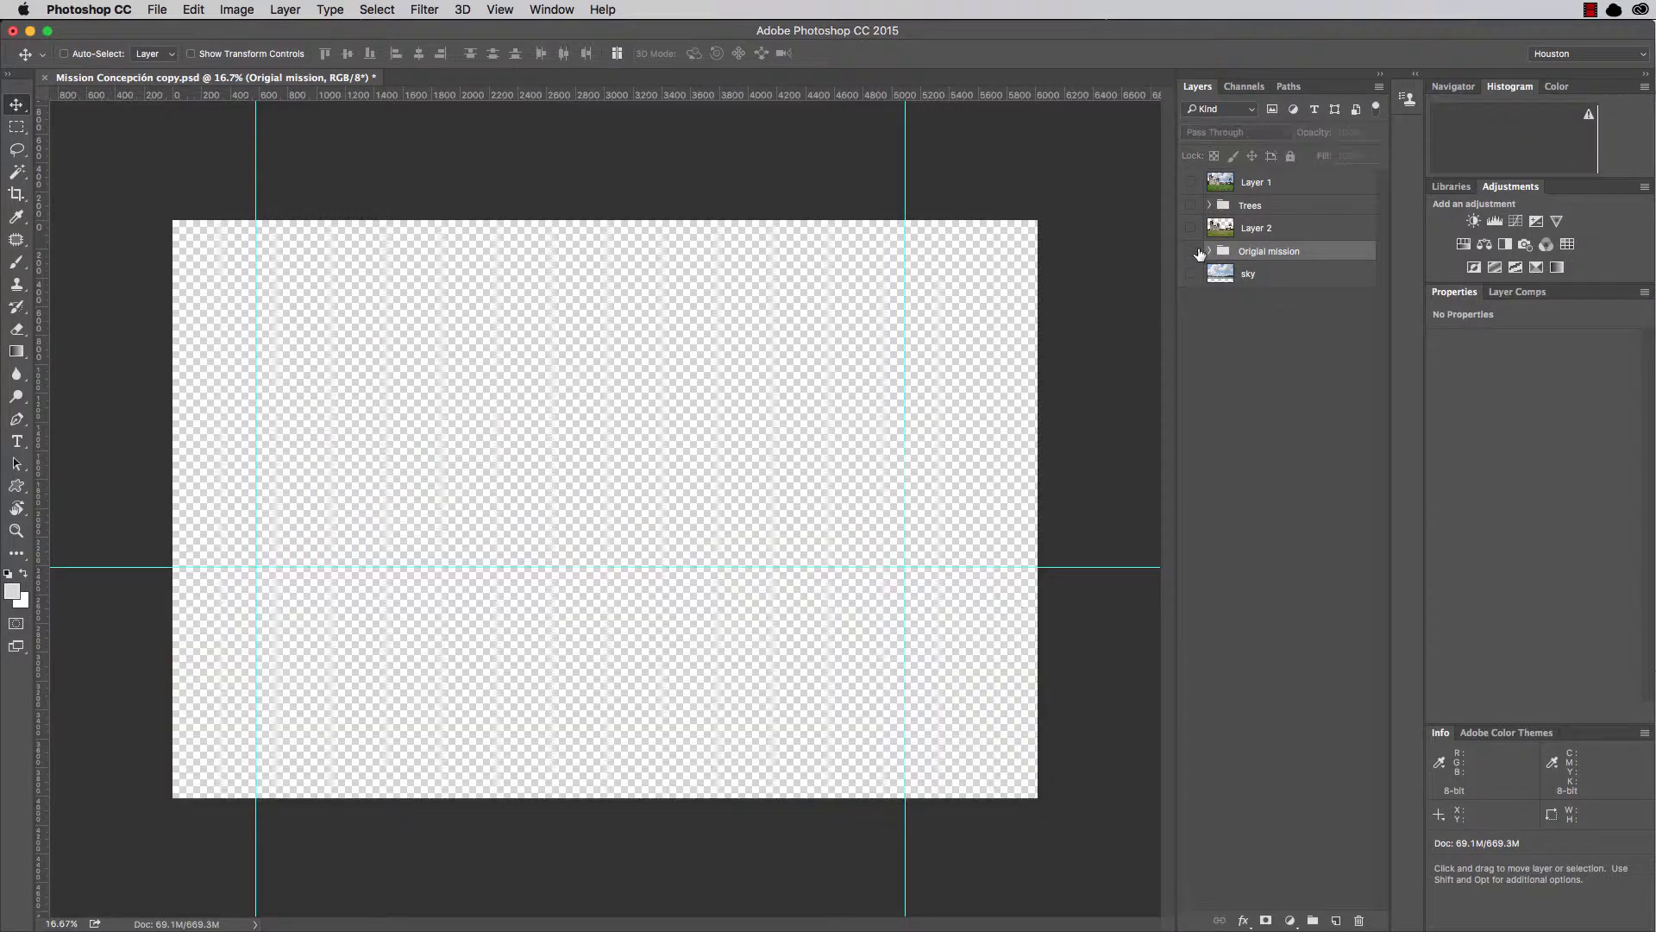
pyautogui.click(1192, 229)
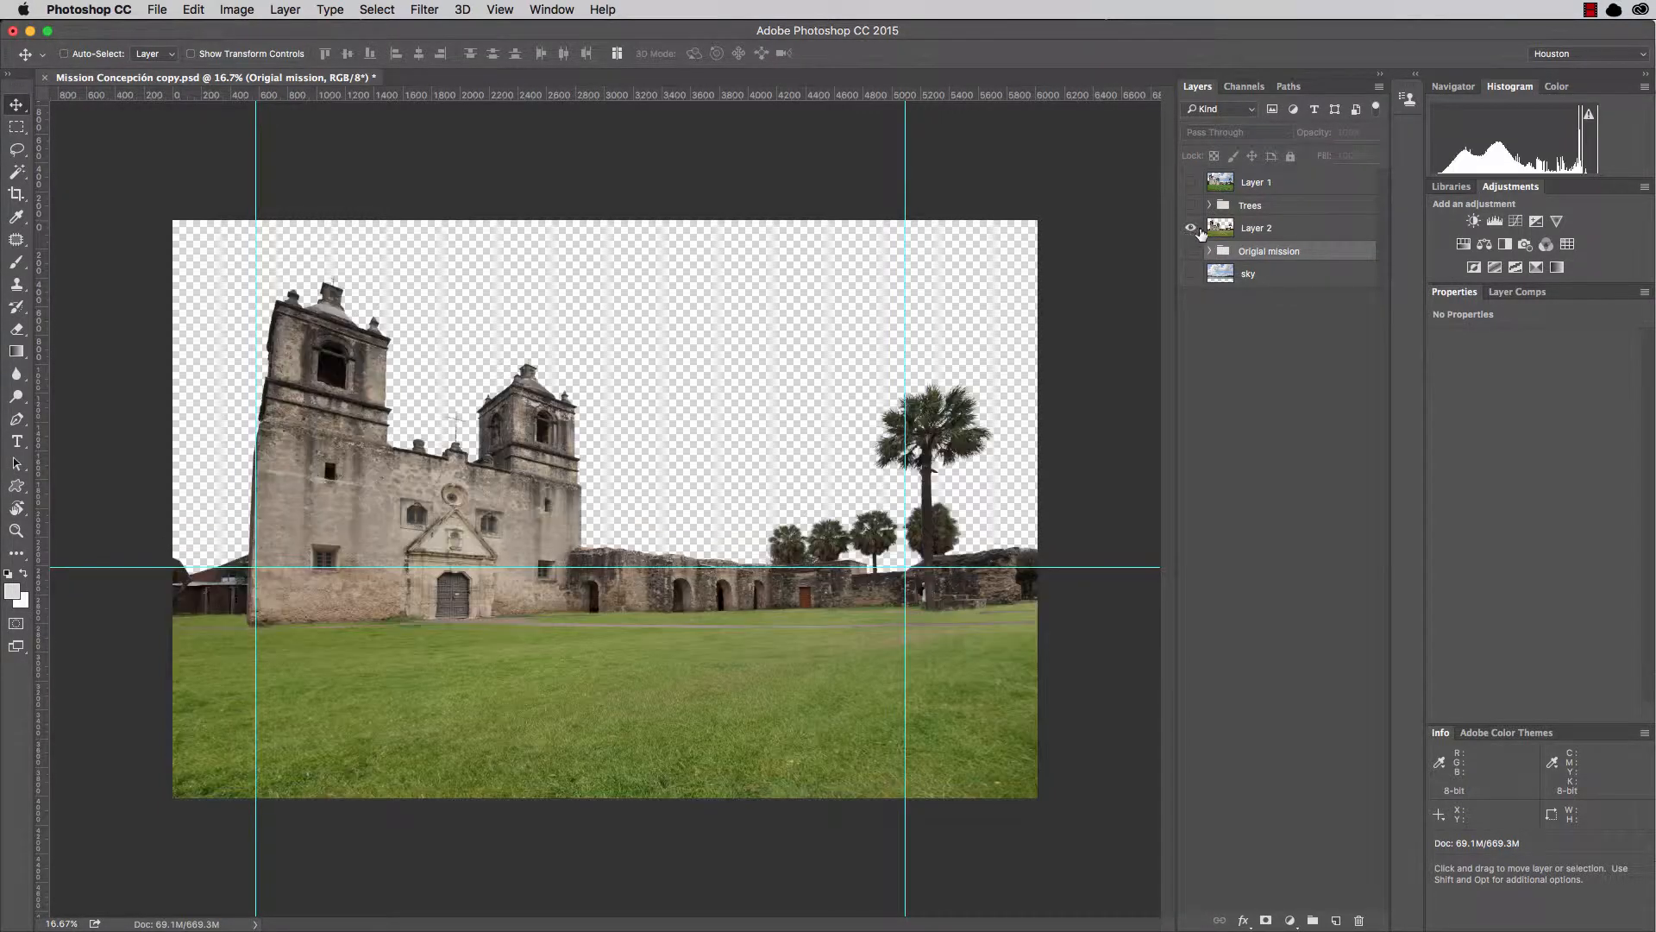
pyautogui.doubleClick(1266, 231)
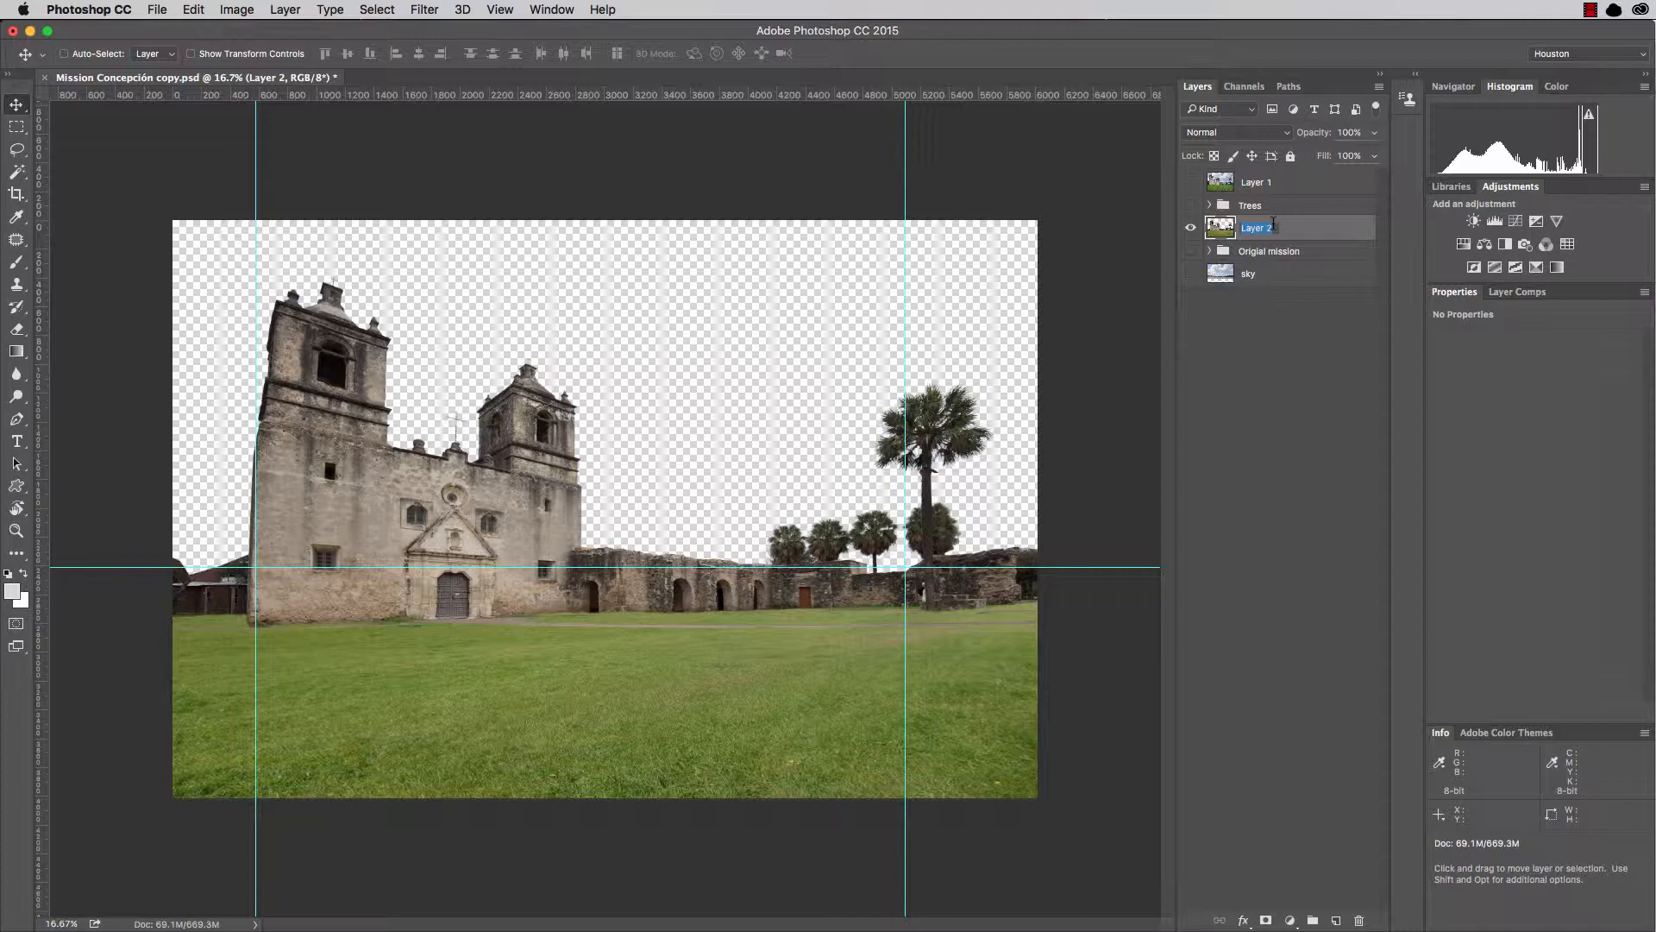
pyautogui.write('c')
pyautogui.write('distor')
pyautogui.write('tion correction')
pyautogui.press('Return')
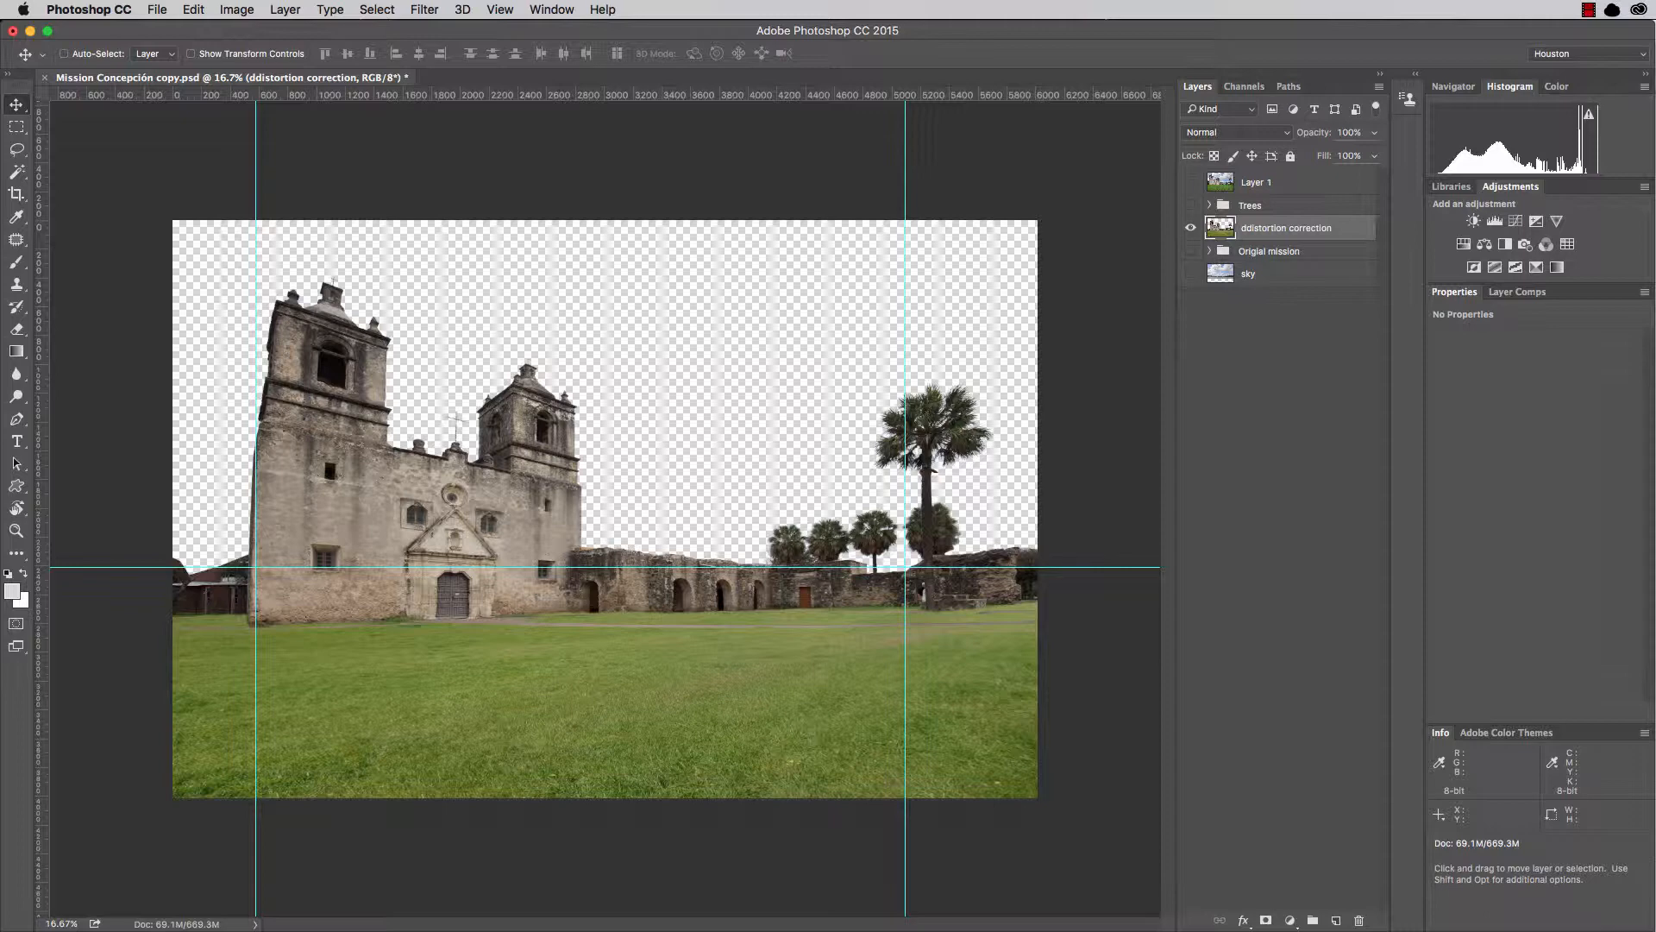
# Show the sky layer and inspect the church's towers and outer wall up close against the vertical guide.
pyautogui.click(1191, 275)
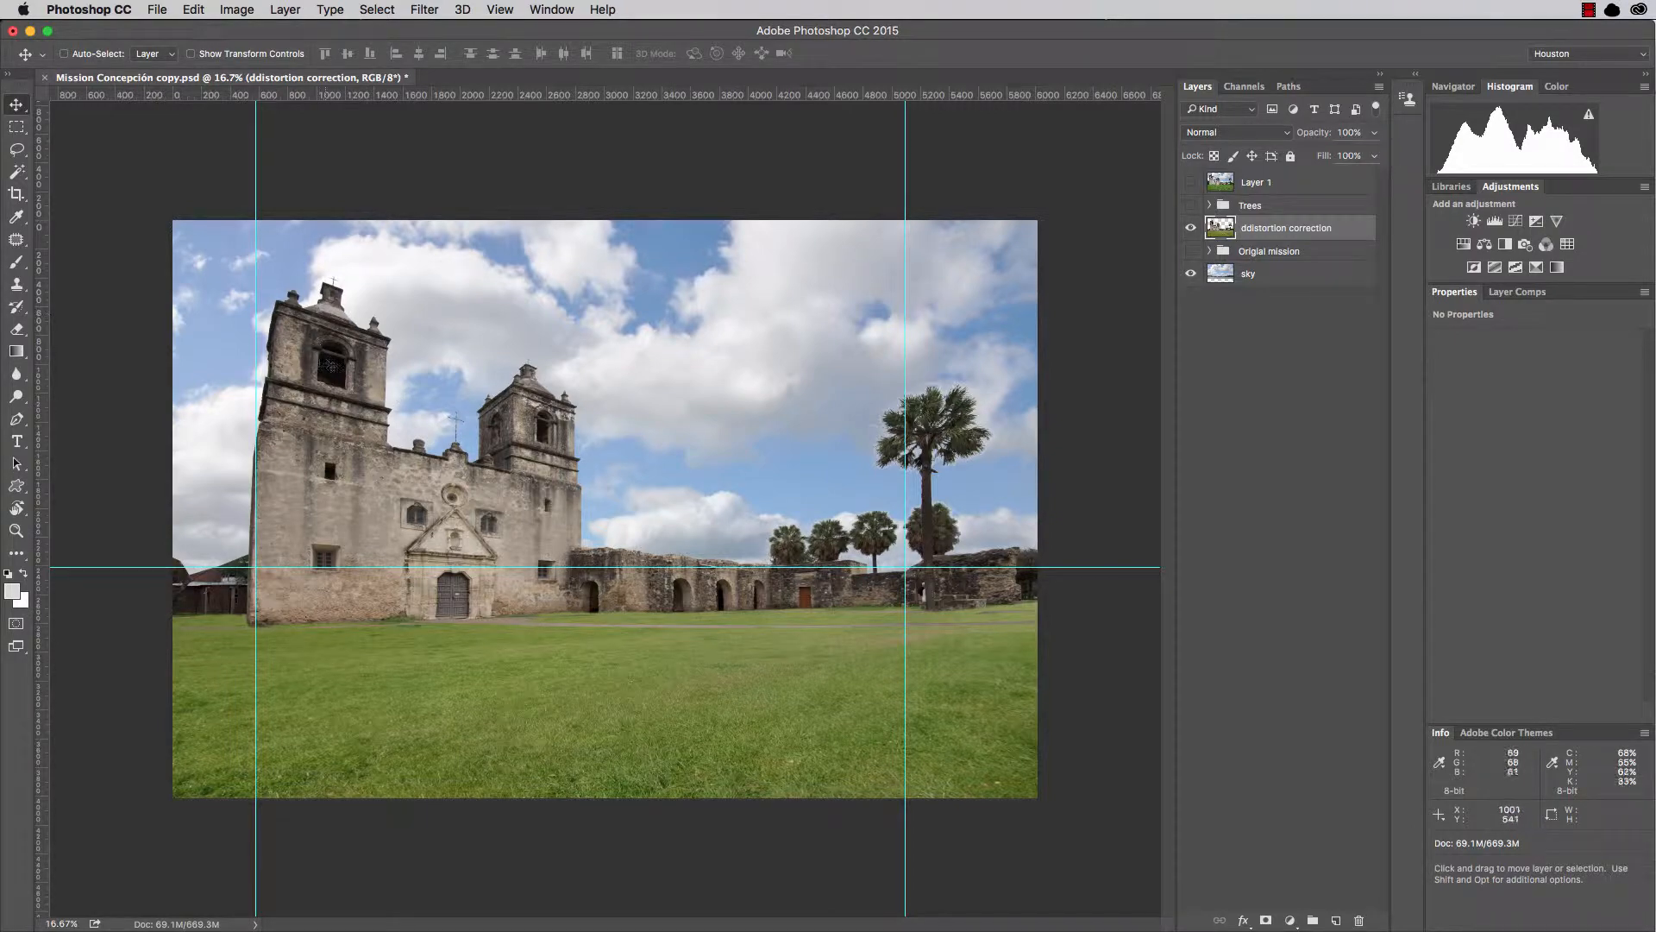
pyautogui.press('z')
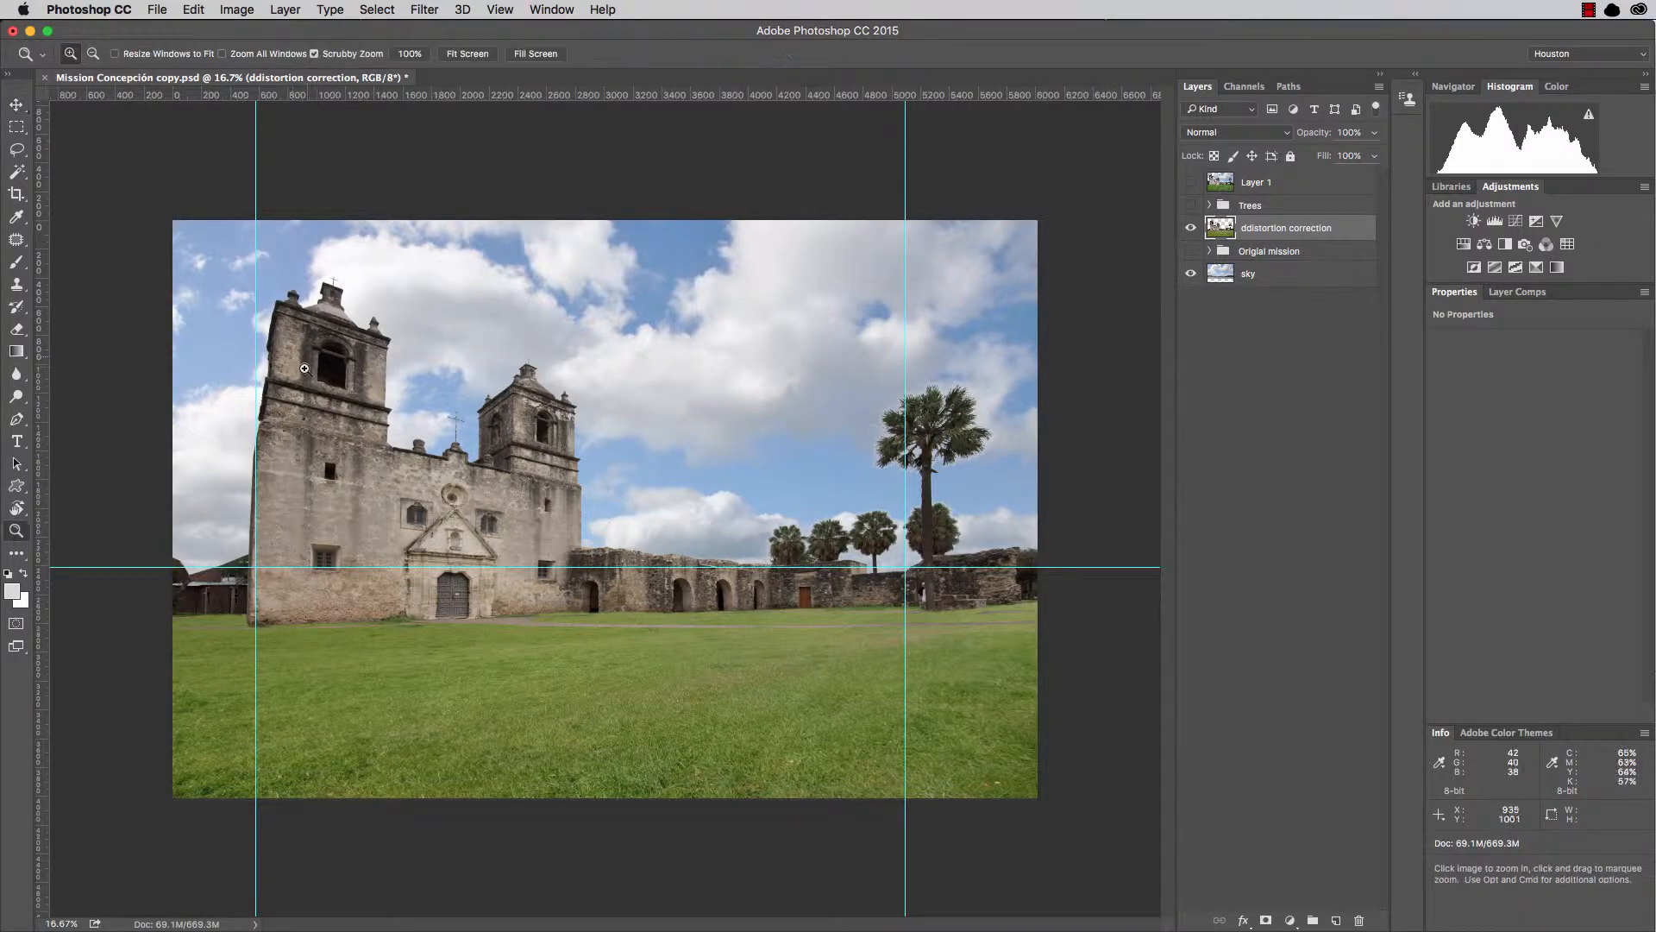
pyautogui.moveTo(305, 368); pyautogui.dragTo(375, 360)
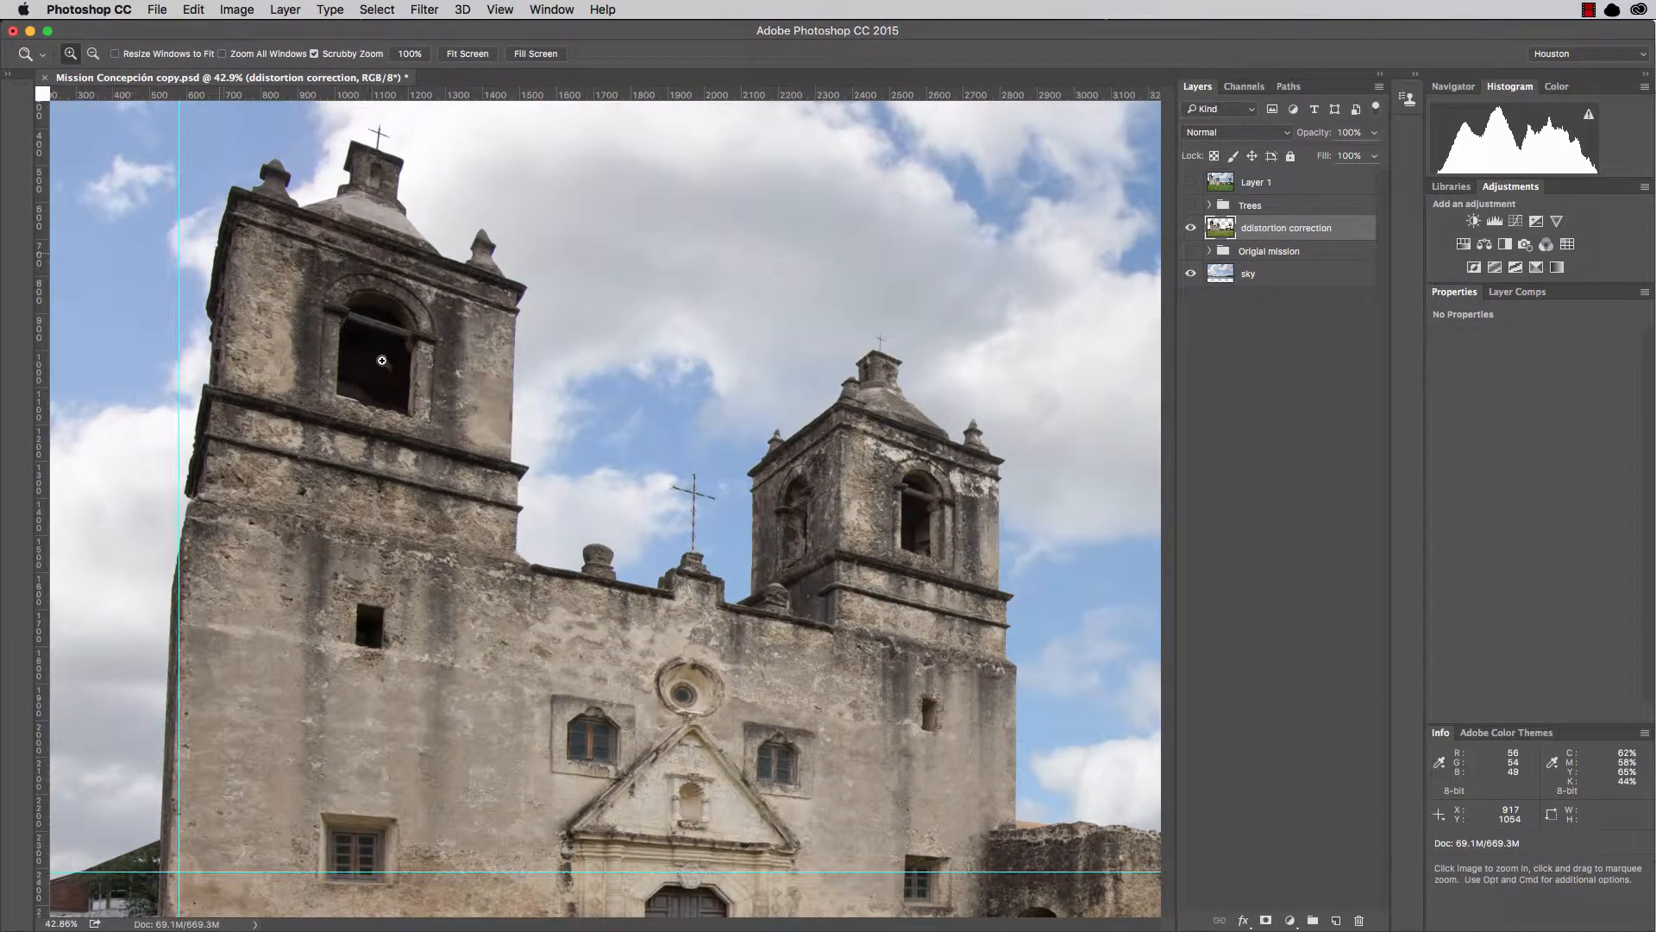
pyautogui.press('v')
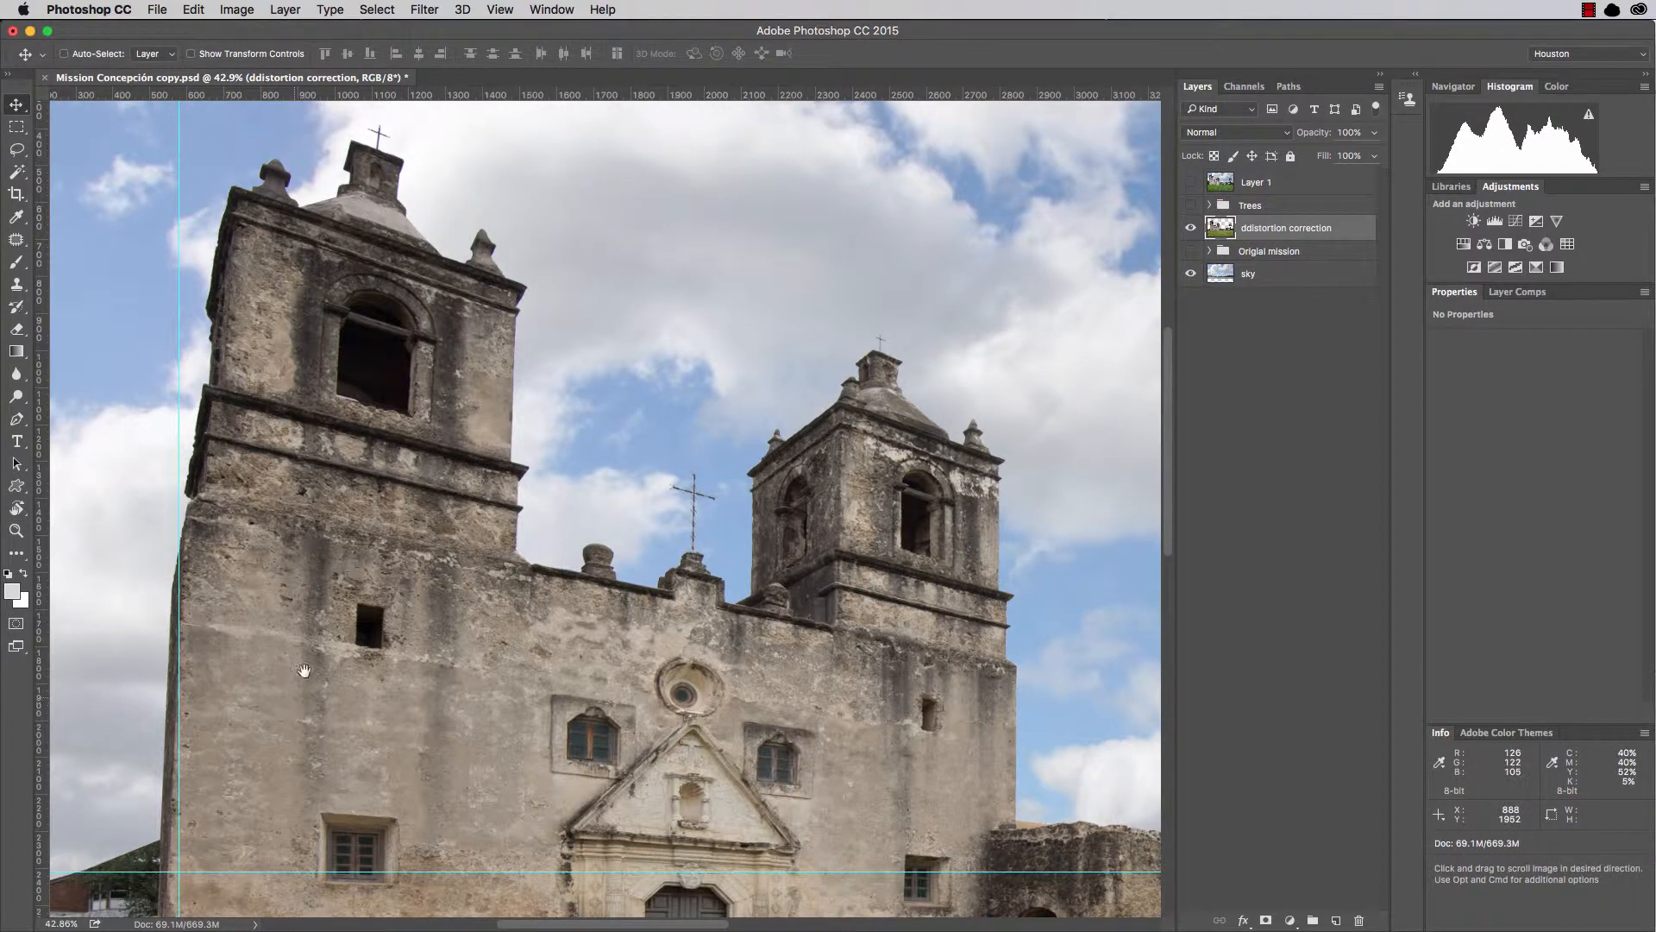
pyautogui.moveTo(303, 669); pyautogui.dragTo(412, 420)
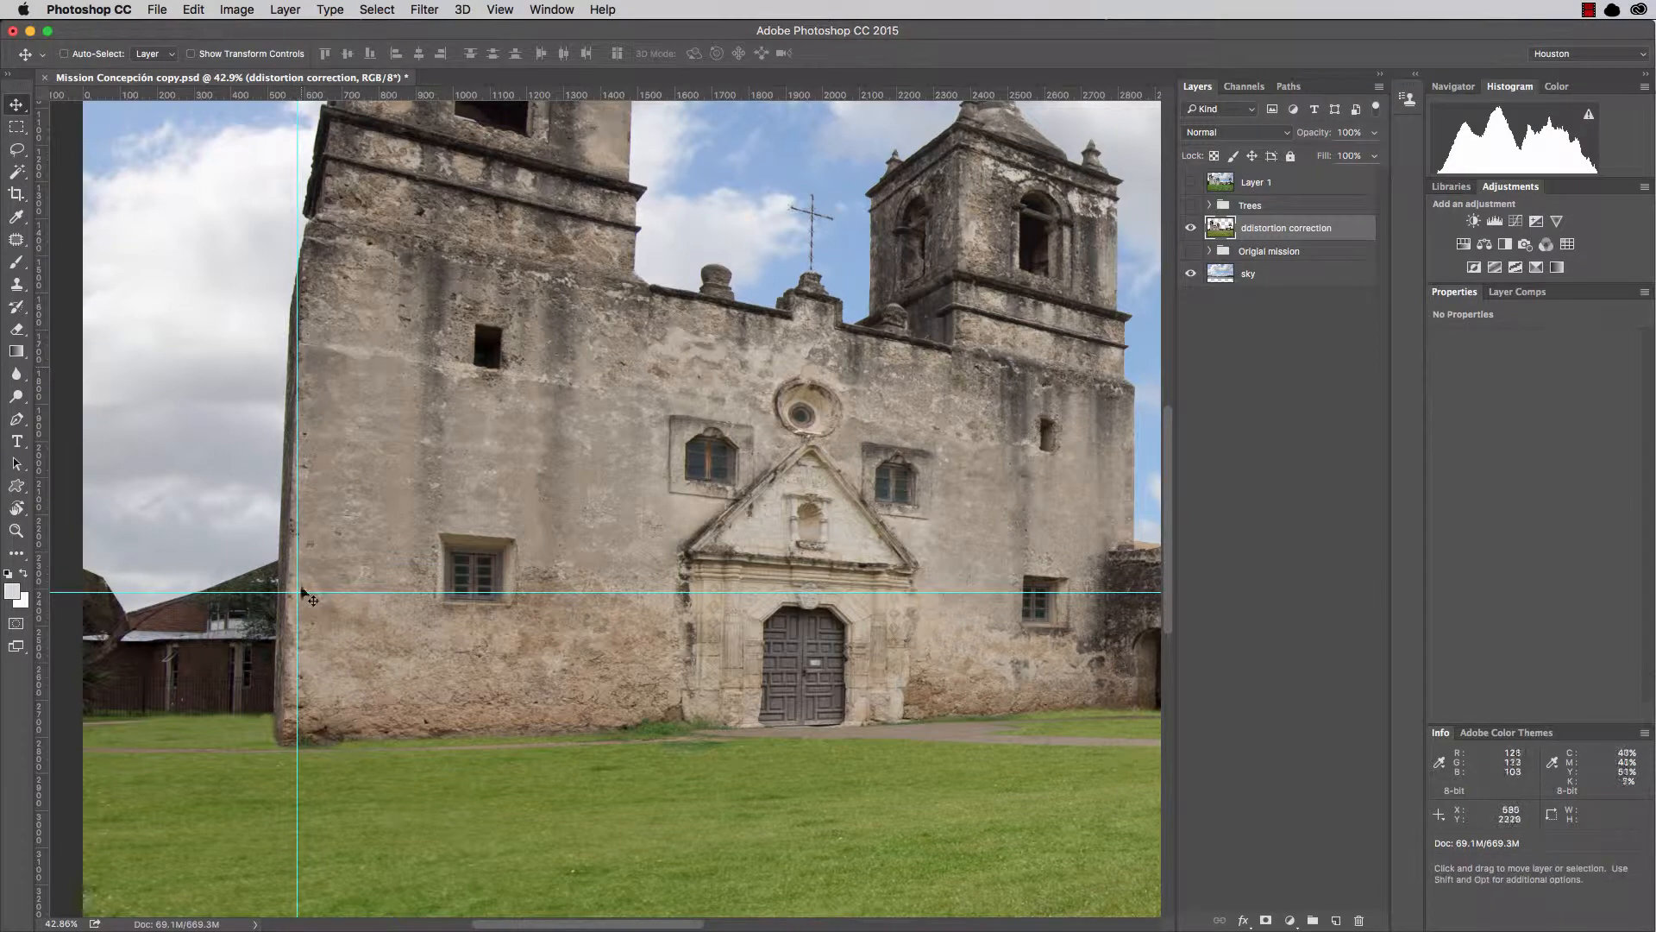
pyautogui.press('super+minus')
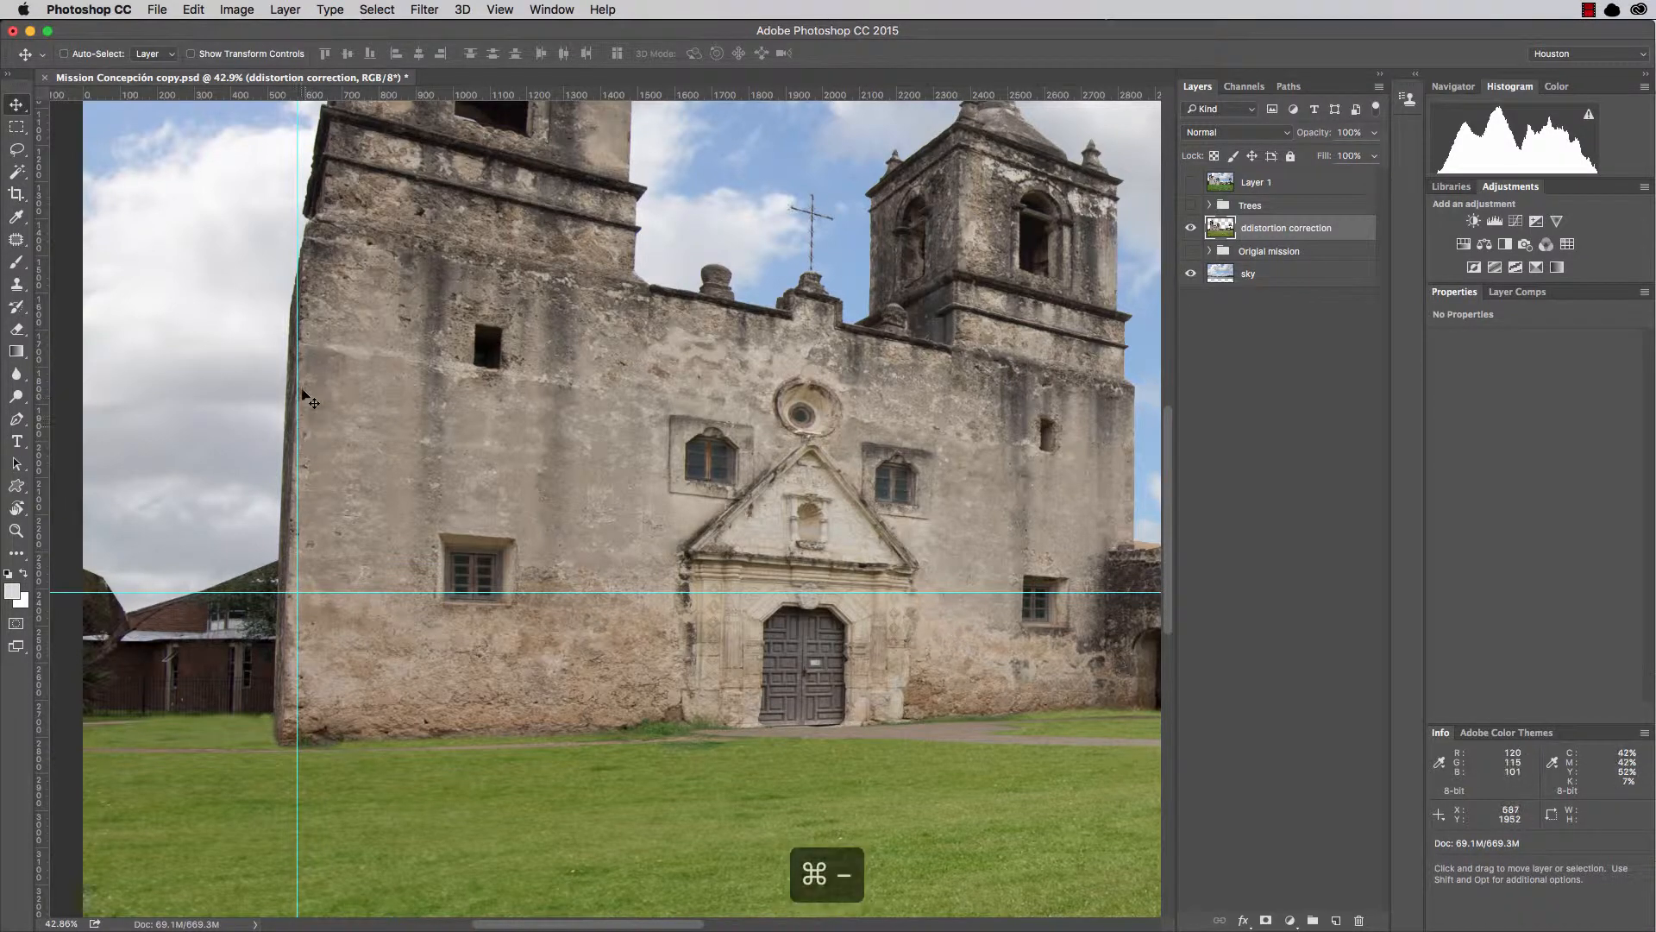
pyautogui.press('super+minus')
pyautogui.press('super+minus')
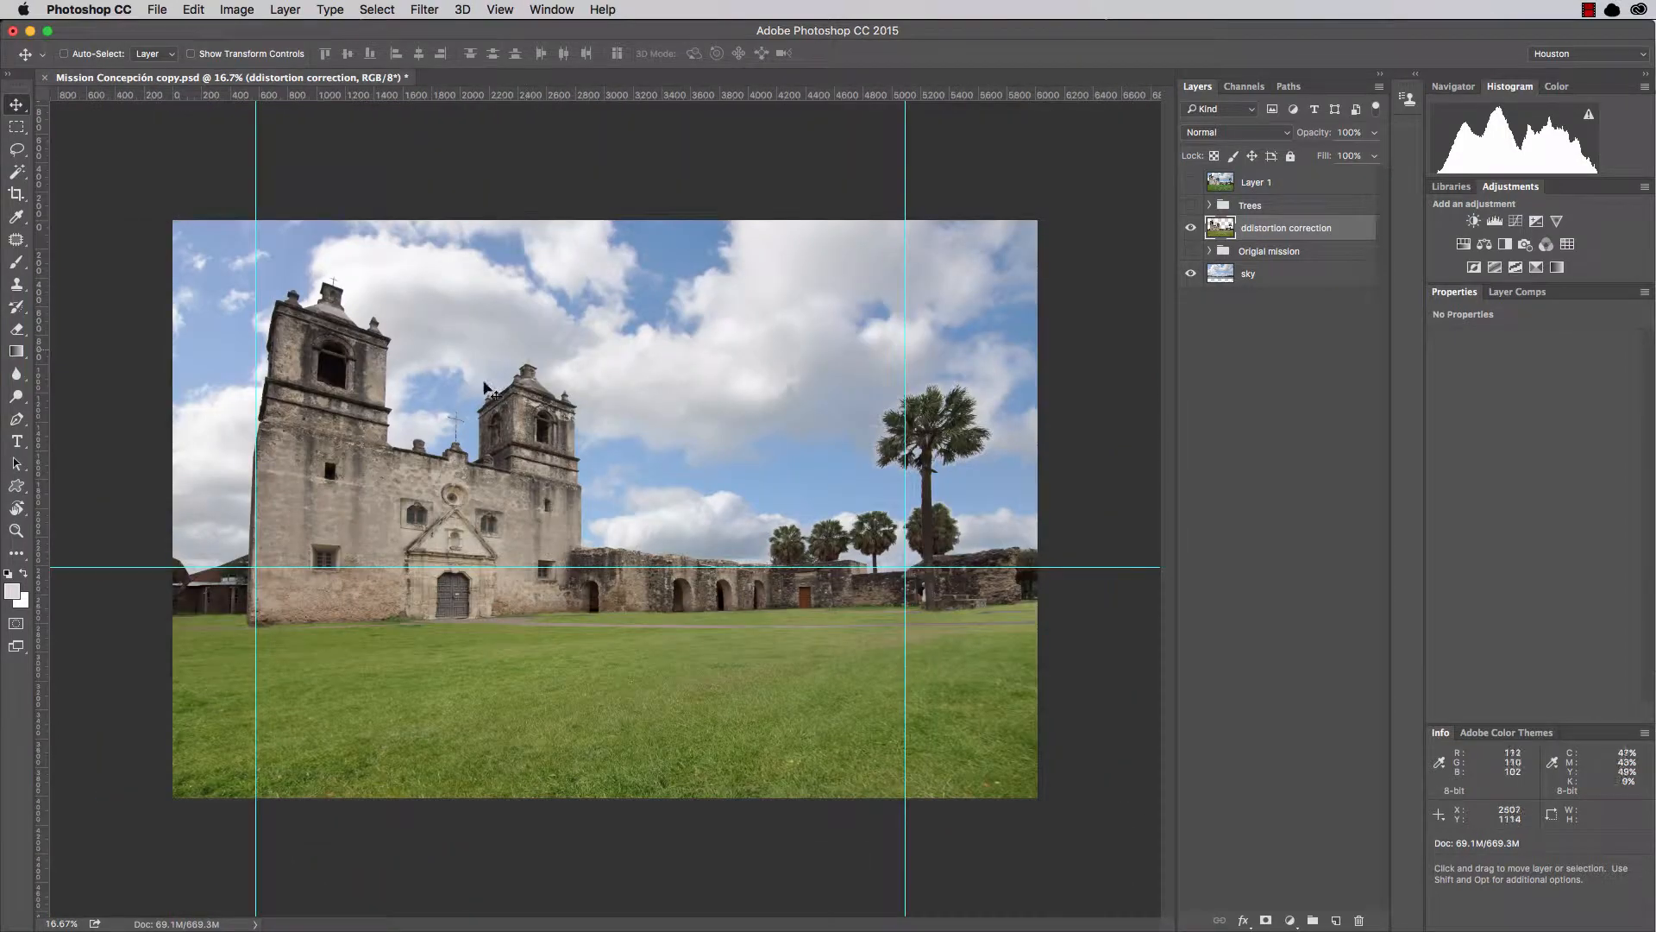
# Move the vertical guide at the church outward, just past the base of its outer wall.
pyautogui.press('z')
pyautogui.moveTo(245, 551); pyautogui.dragTo(669, 600)
pyautogui.press('v')
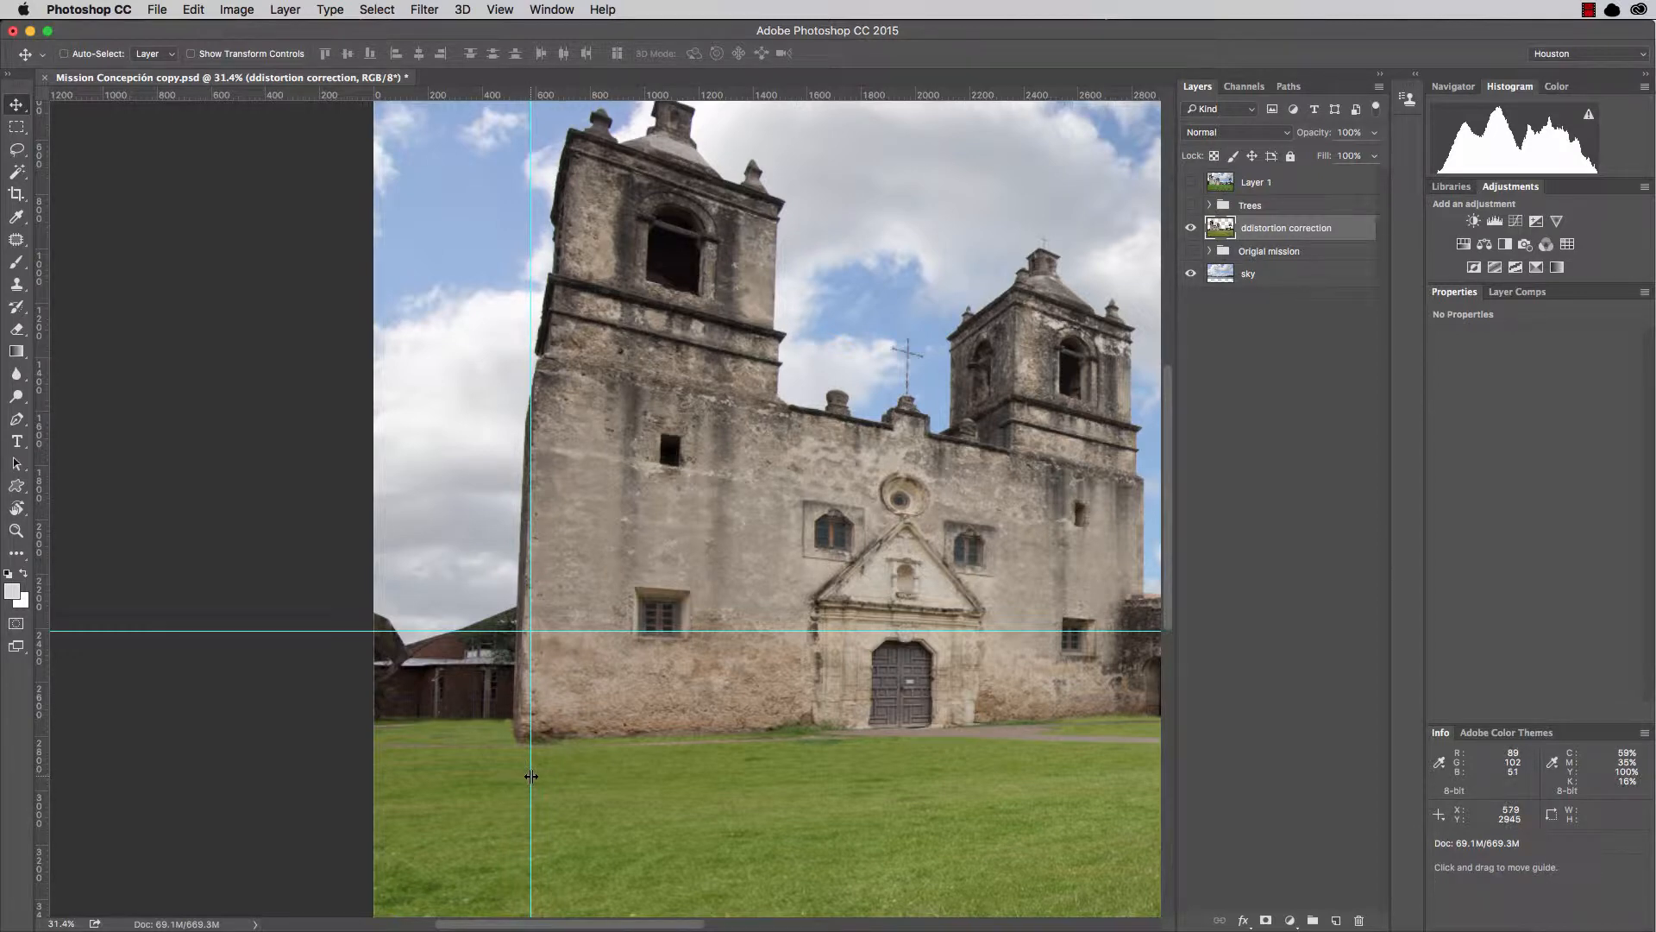
pyautogui.moveTo(532, 776); pyautogui.dragTo(505, 781)
# Start a Free Transform of the ddistortion correction layer and pull its upper-left corner outward to about 2.5° of horizontal skew.
pyautogui.press('super+t')
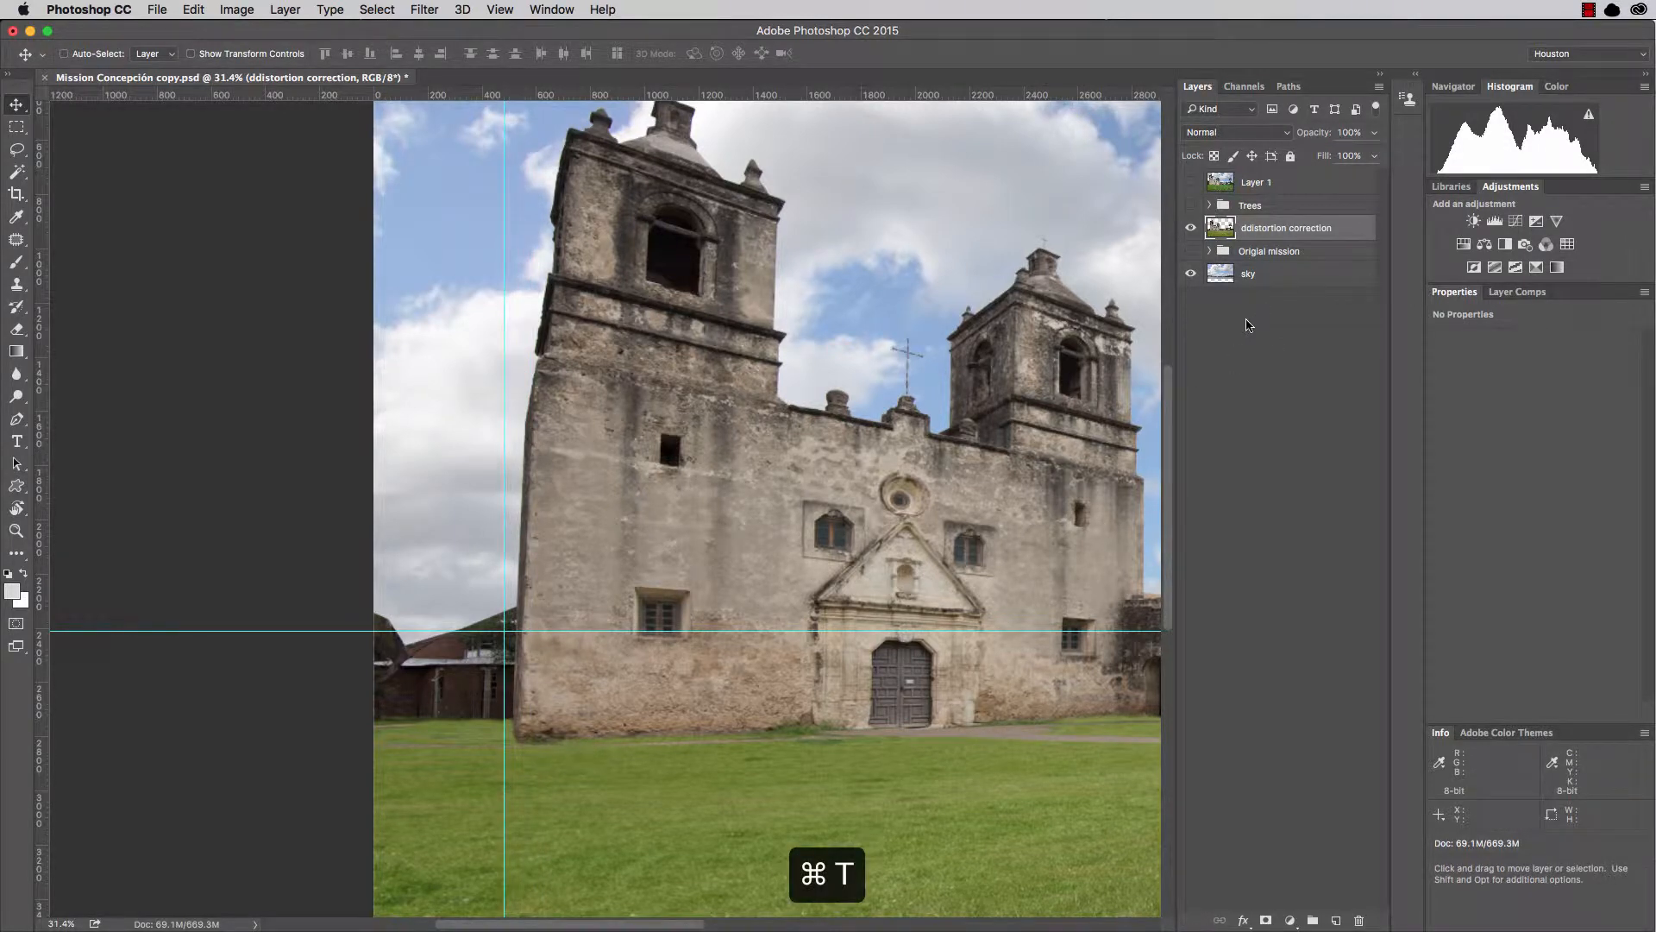
pyautogui.press('super+minus')
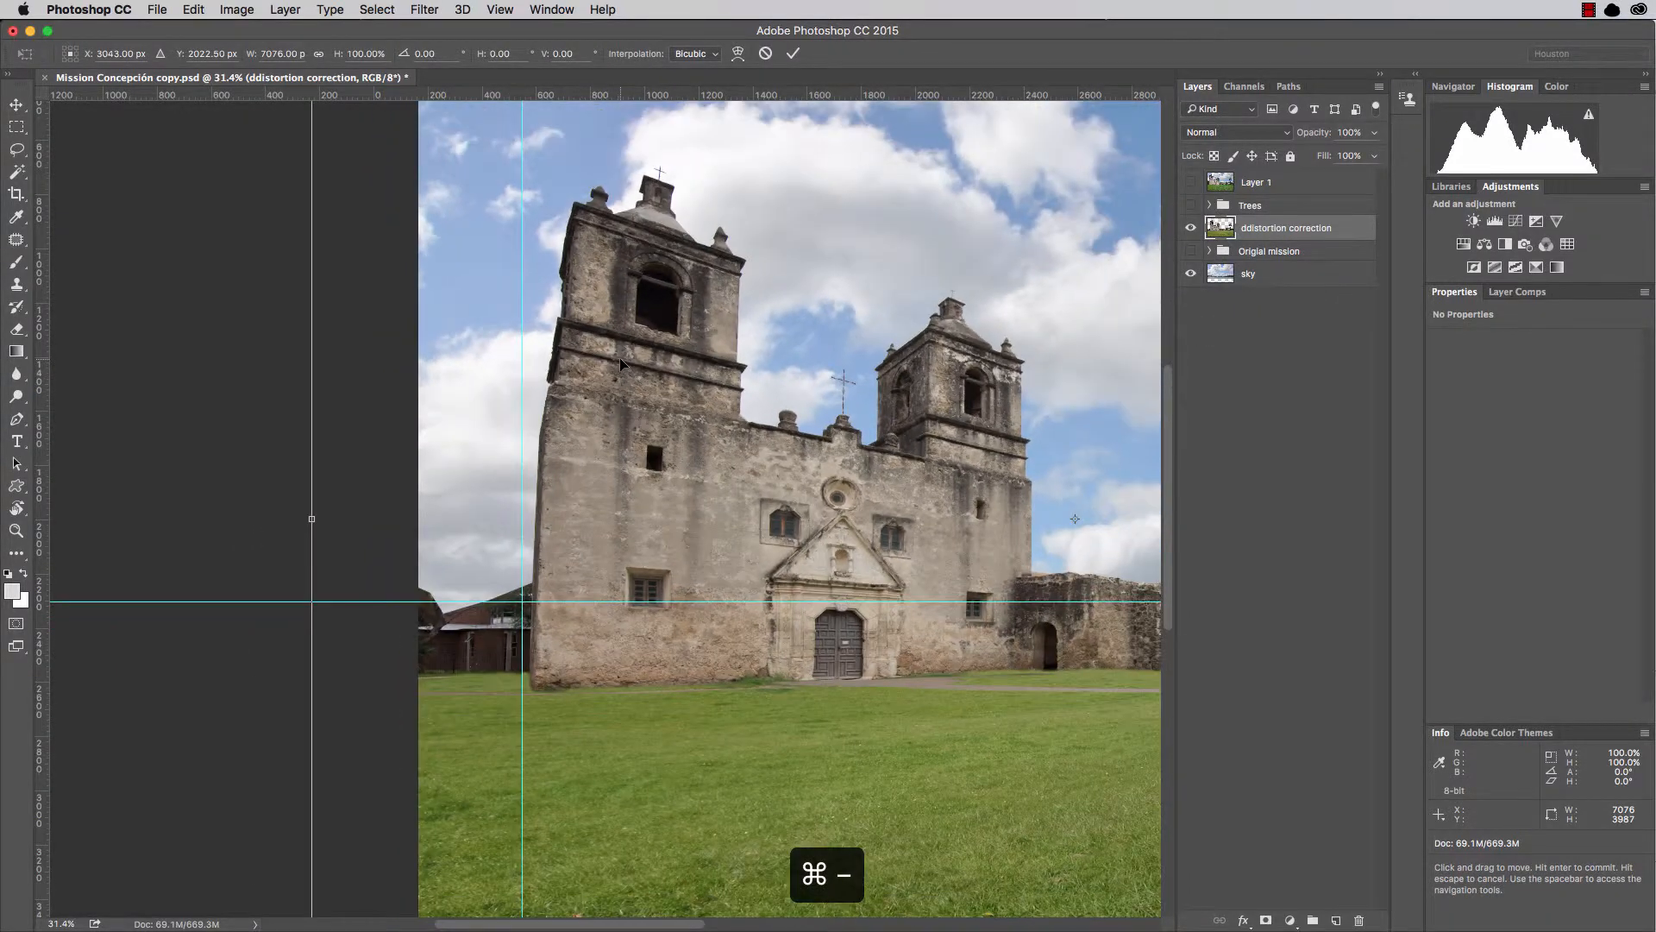
pyautogui.press('super+minus')
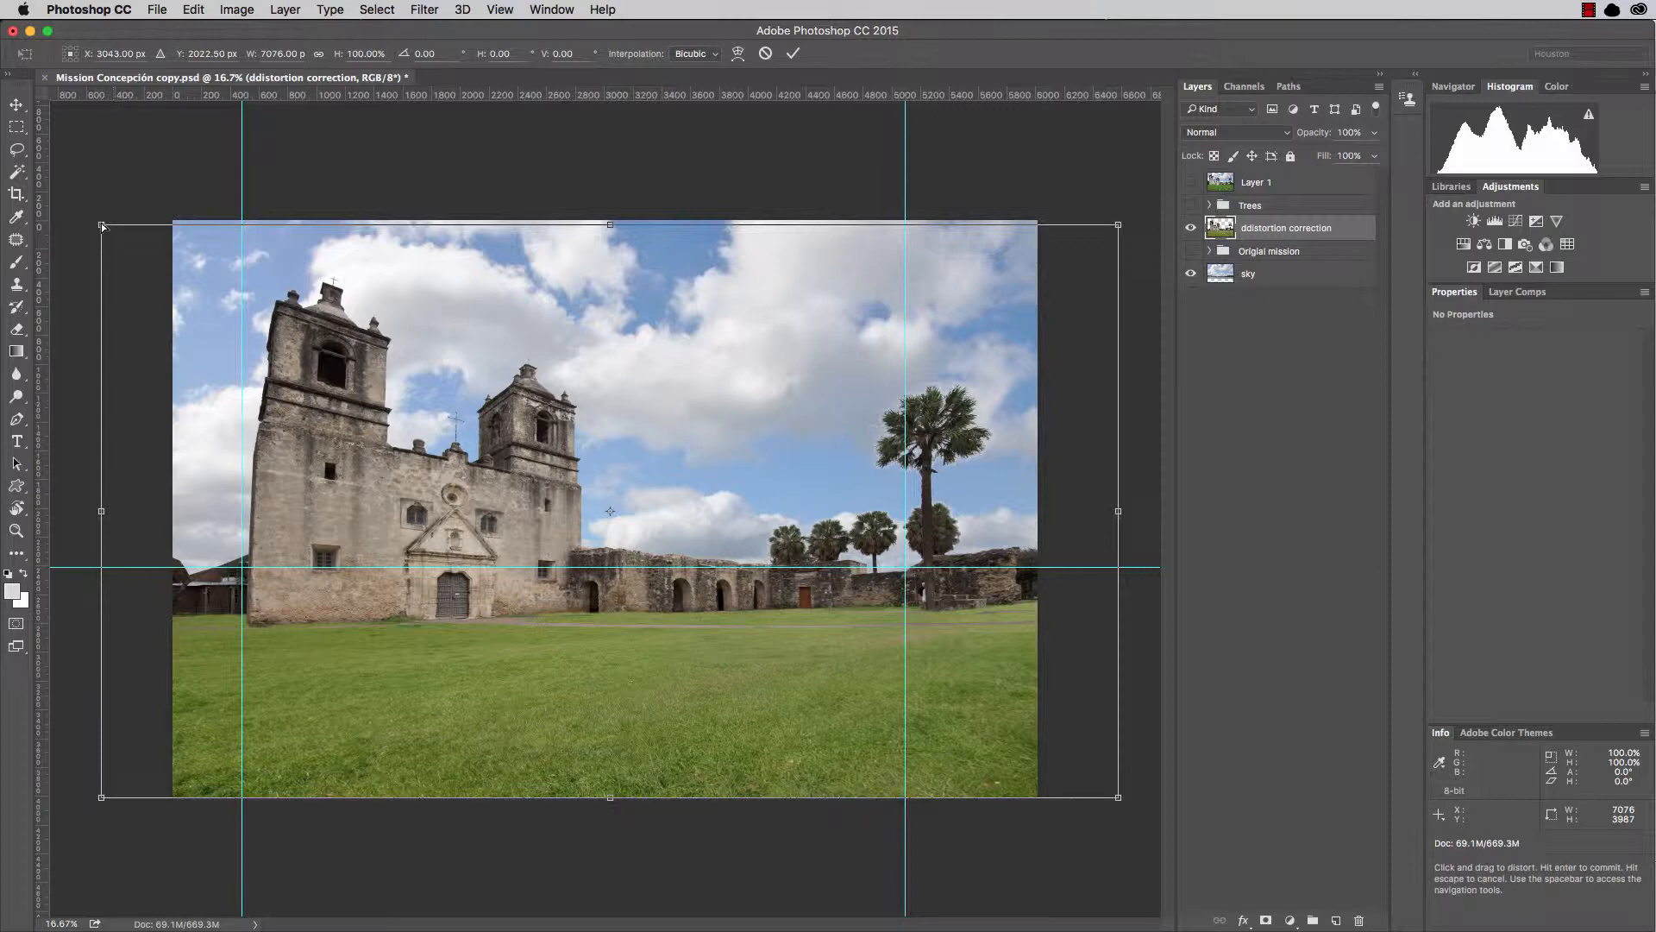
pyautogui.moveTo(101, 225); pyautogui.dragTo(79, 221)
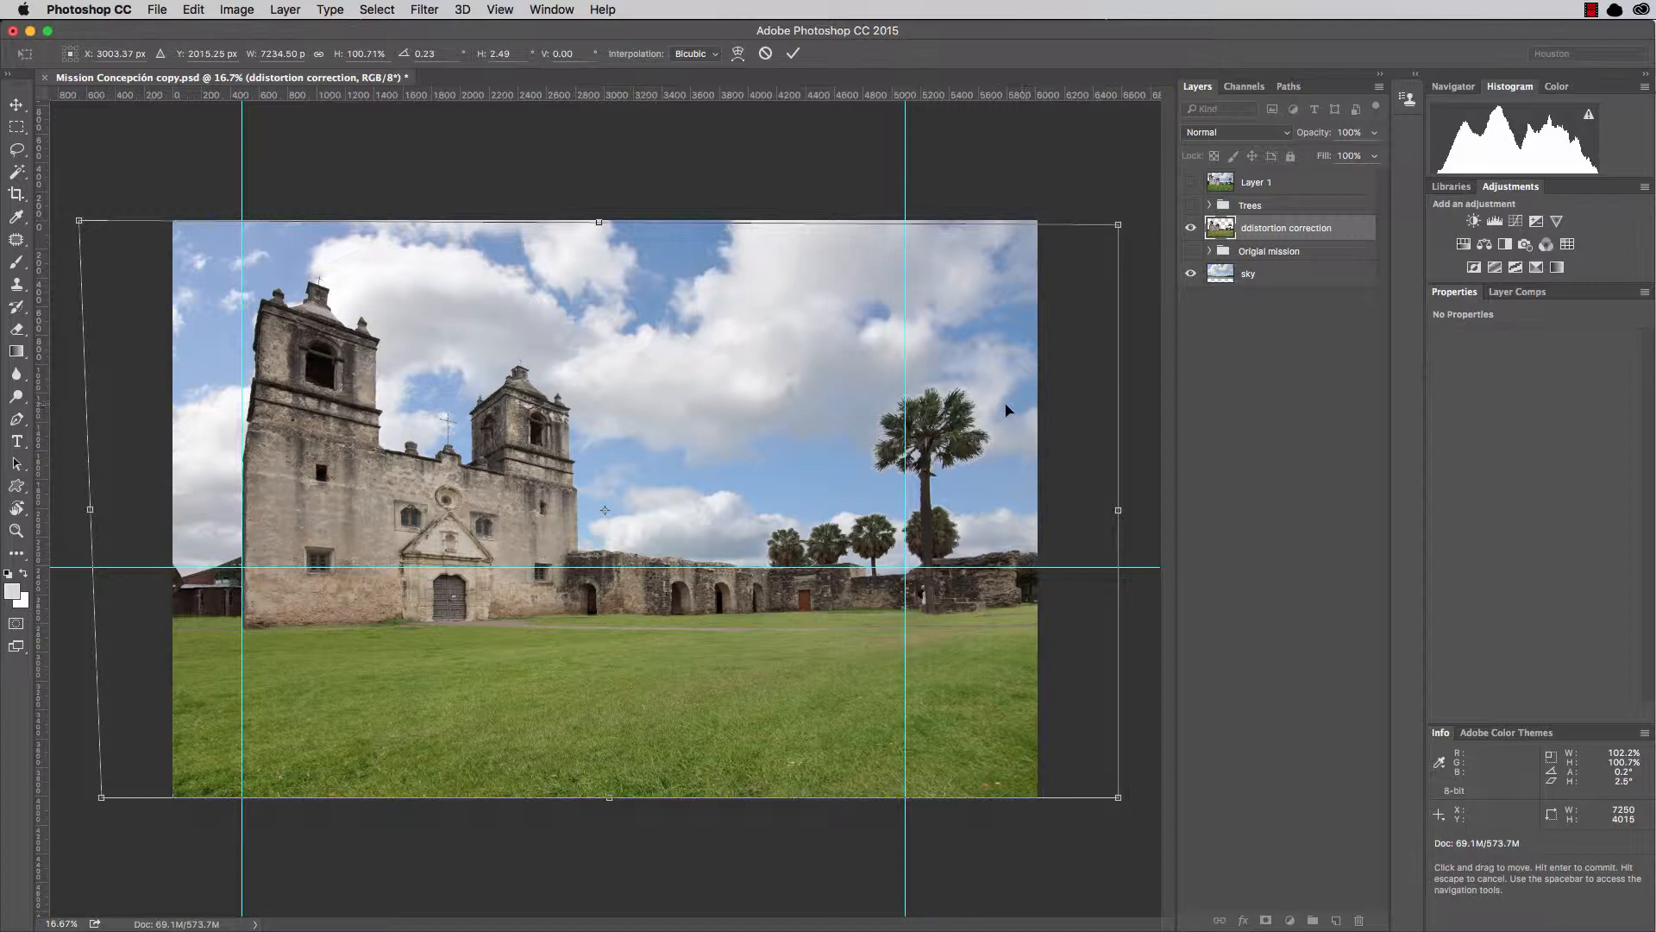
# Move the vertical guide slightly inward, onto the church's outer wall, to check how upright it stands.
pyautogui.press('super+equal')
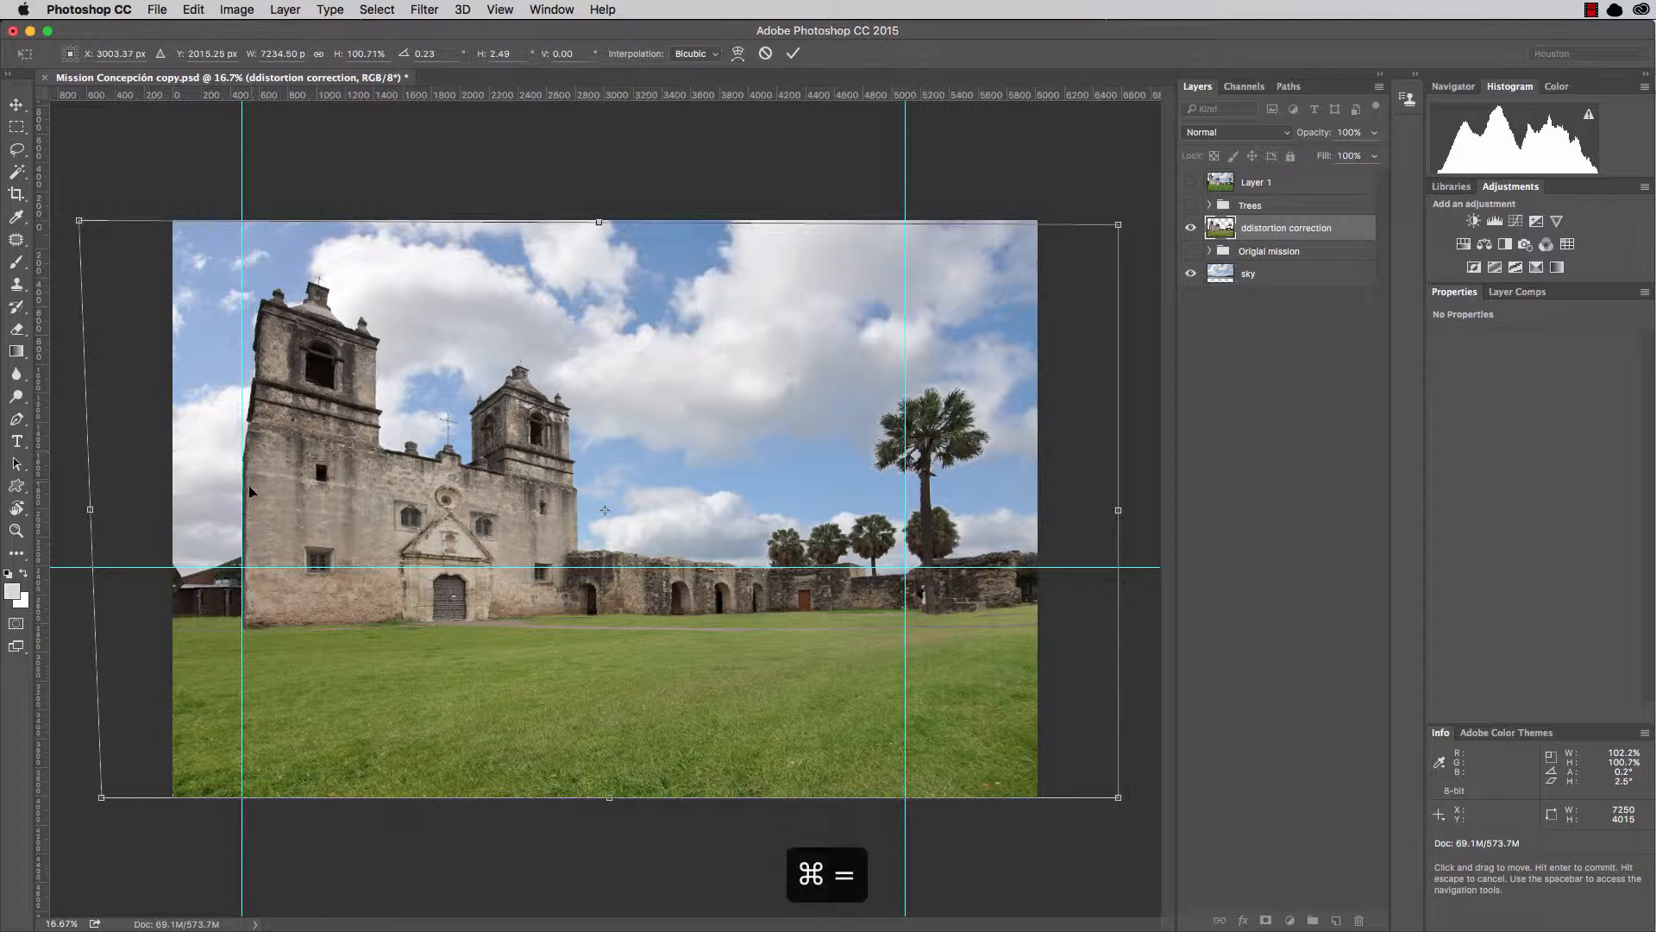
pyautogui.press('super+equal')
pyautogui.press('super+equal')
pyautogui.press('super+equal')
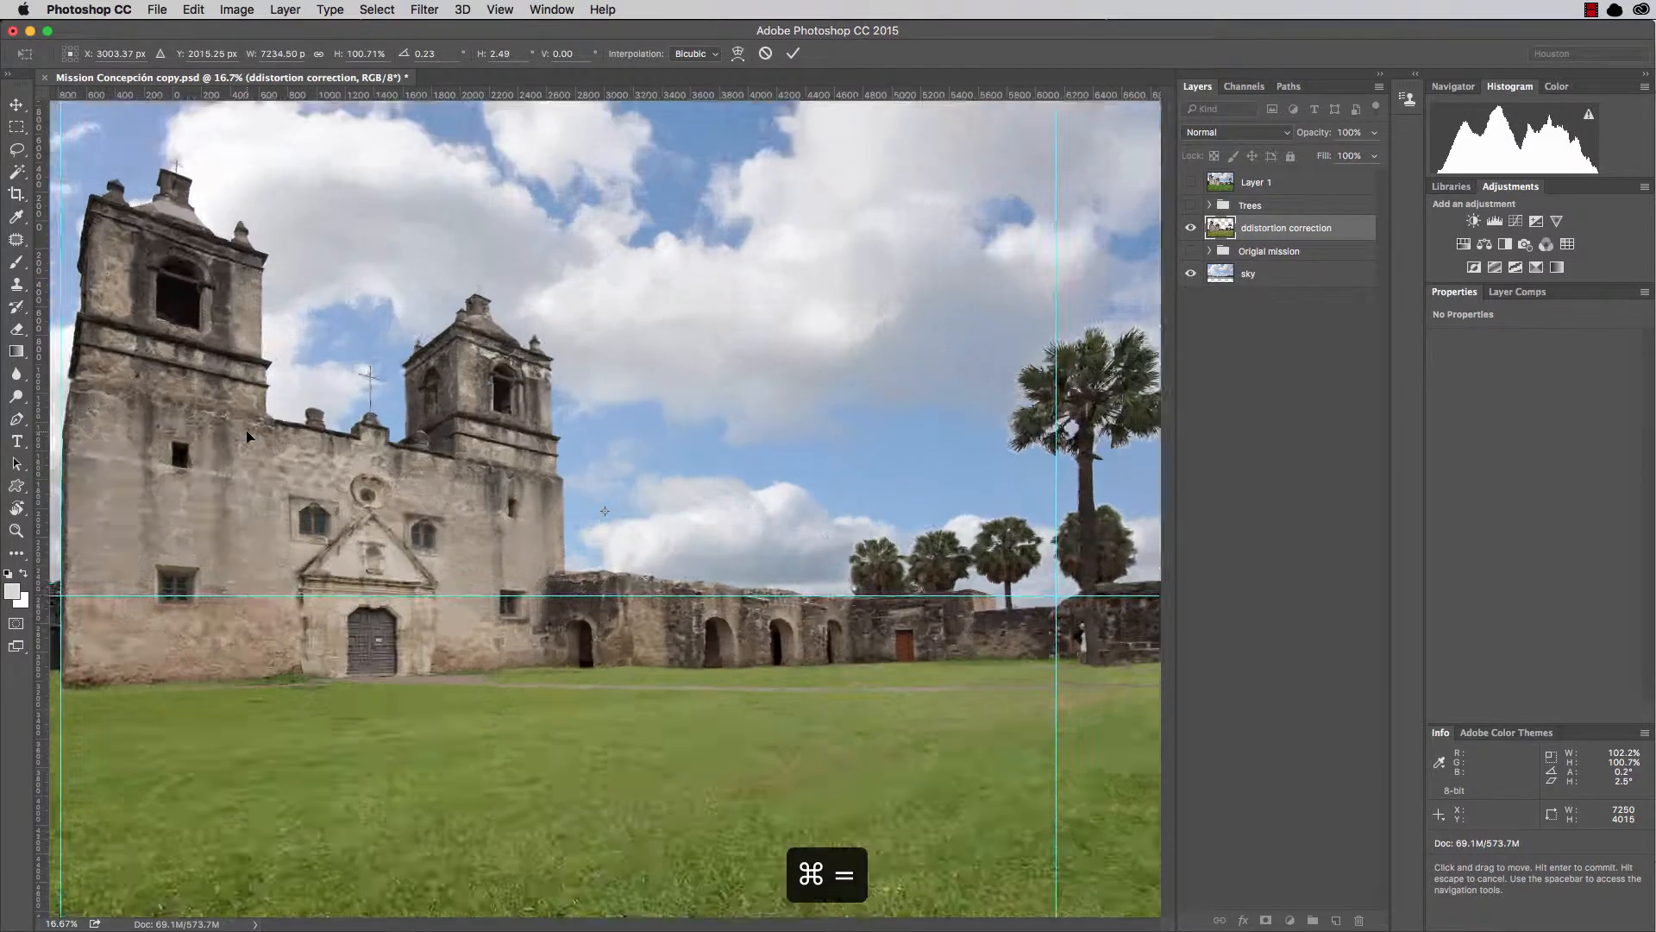
pyautogui.press('space')
pyautogui.moveTo(339, 495); pyautogui.dragTo(1053, 518)
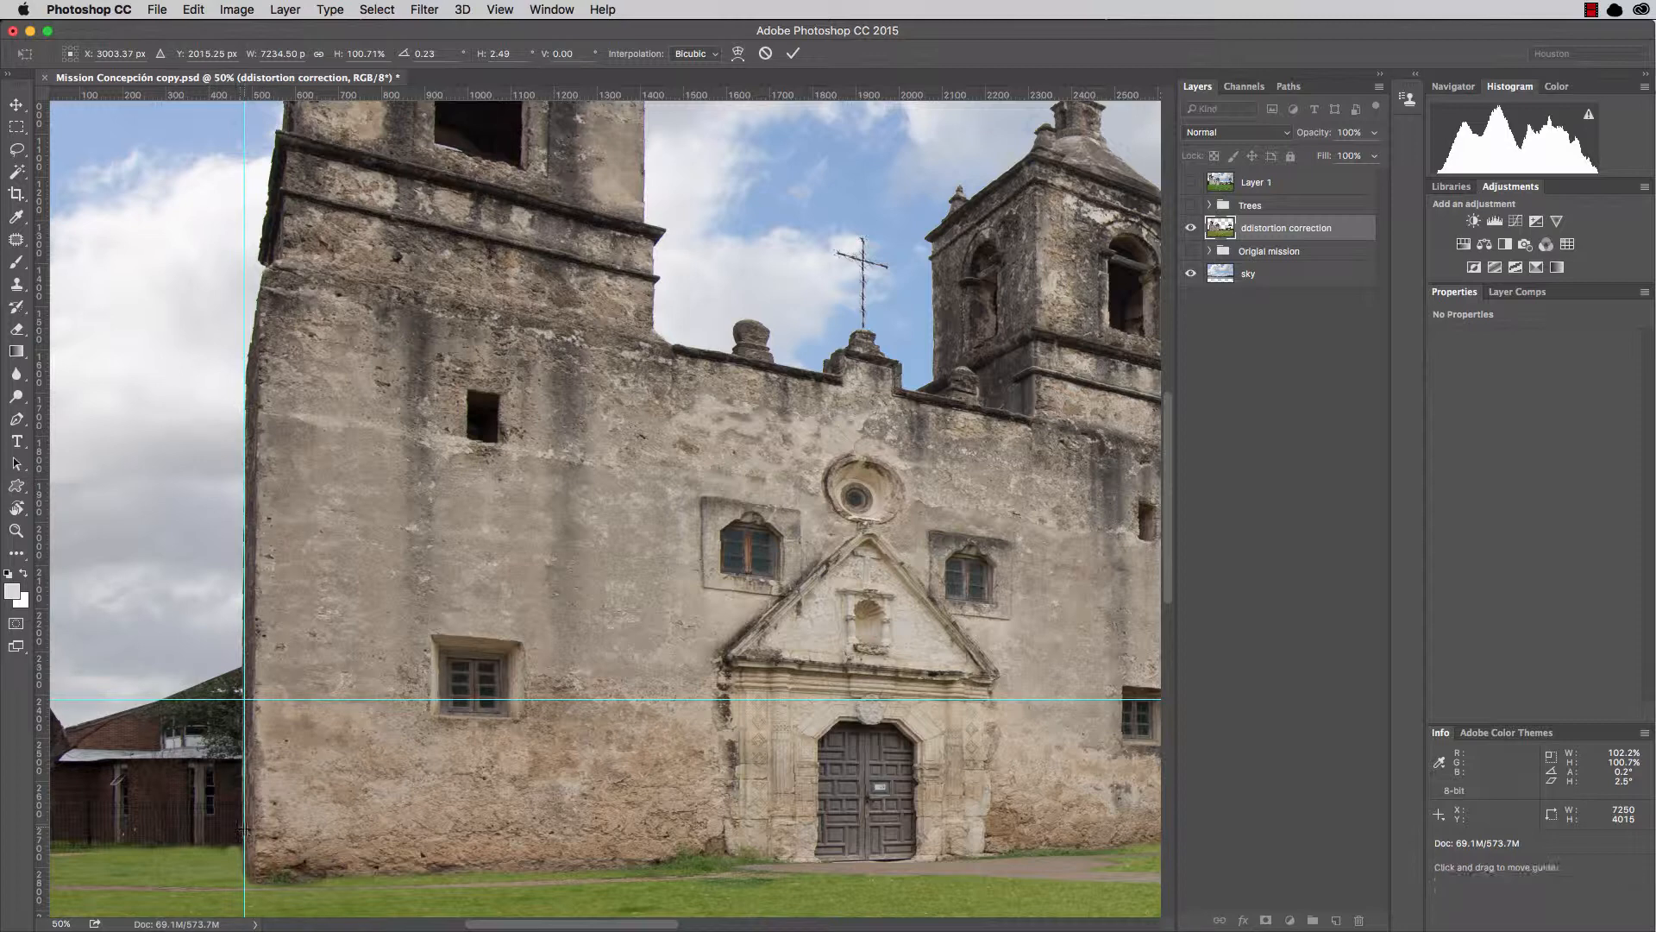
pyautogui.moveTo(243, 830); pyautogui.dragTo(256, 832)
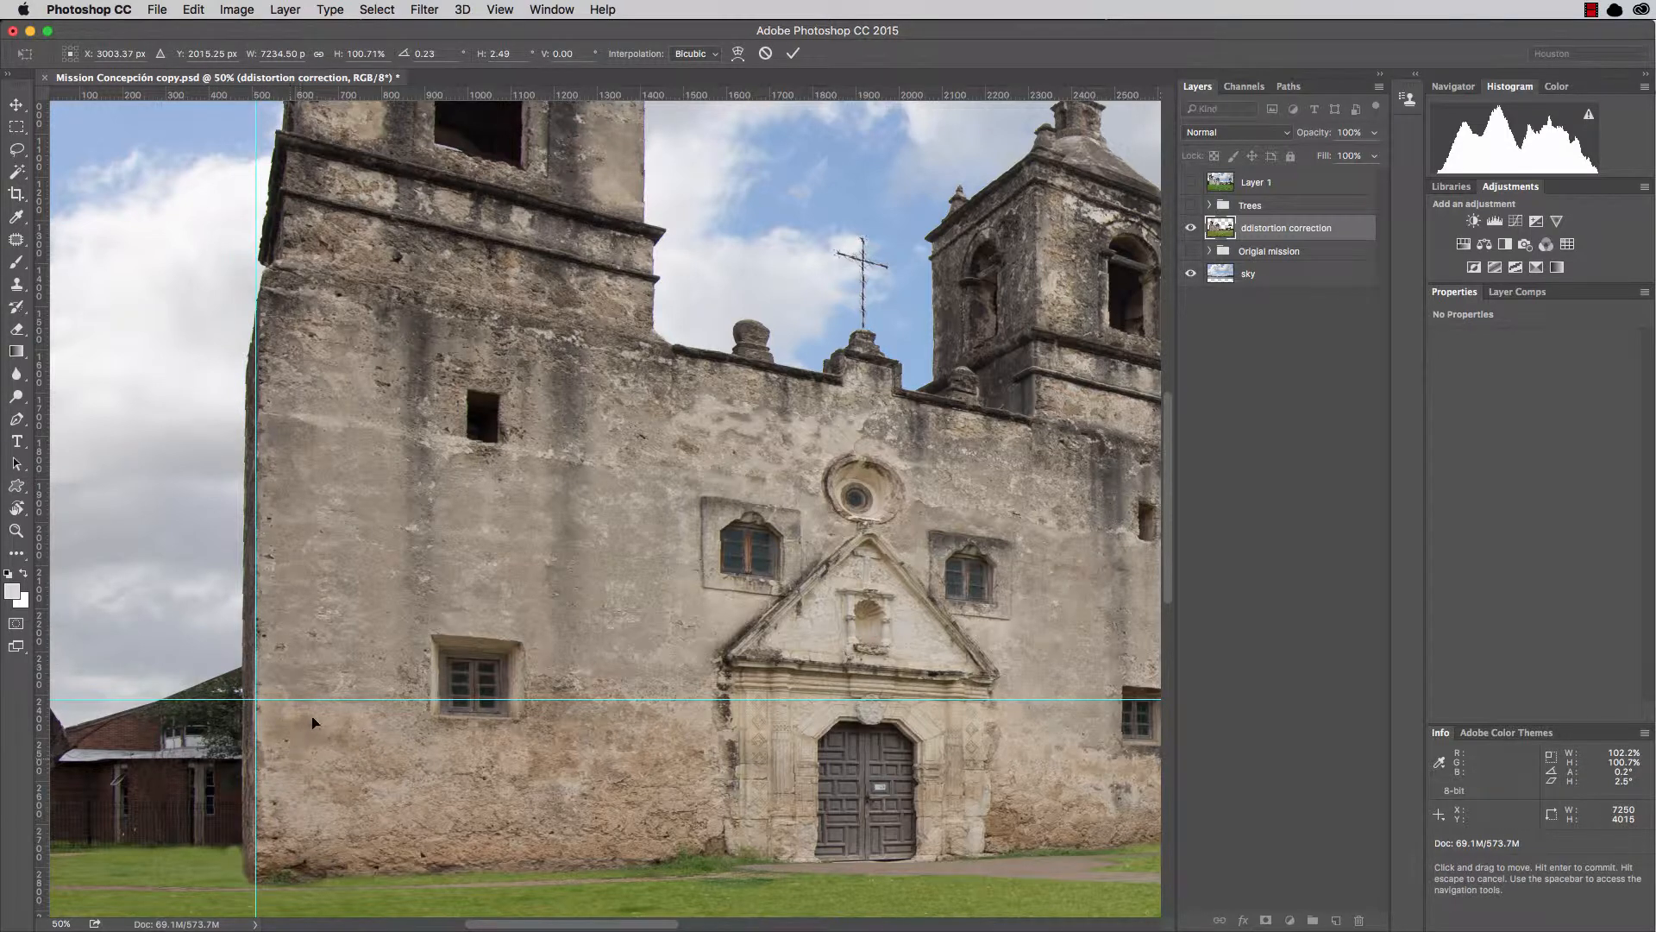
# Pull the upper-left corner of the distortion layer slightly further outward, to about 3.1° of horizontal skew.
pyautogui.press('super+minus')
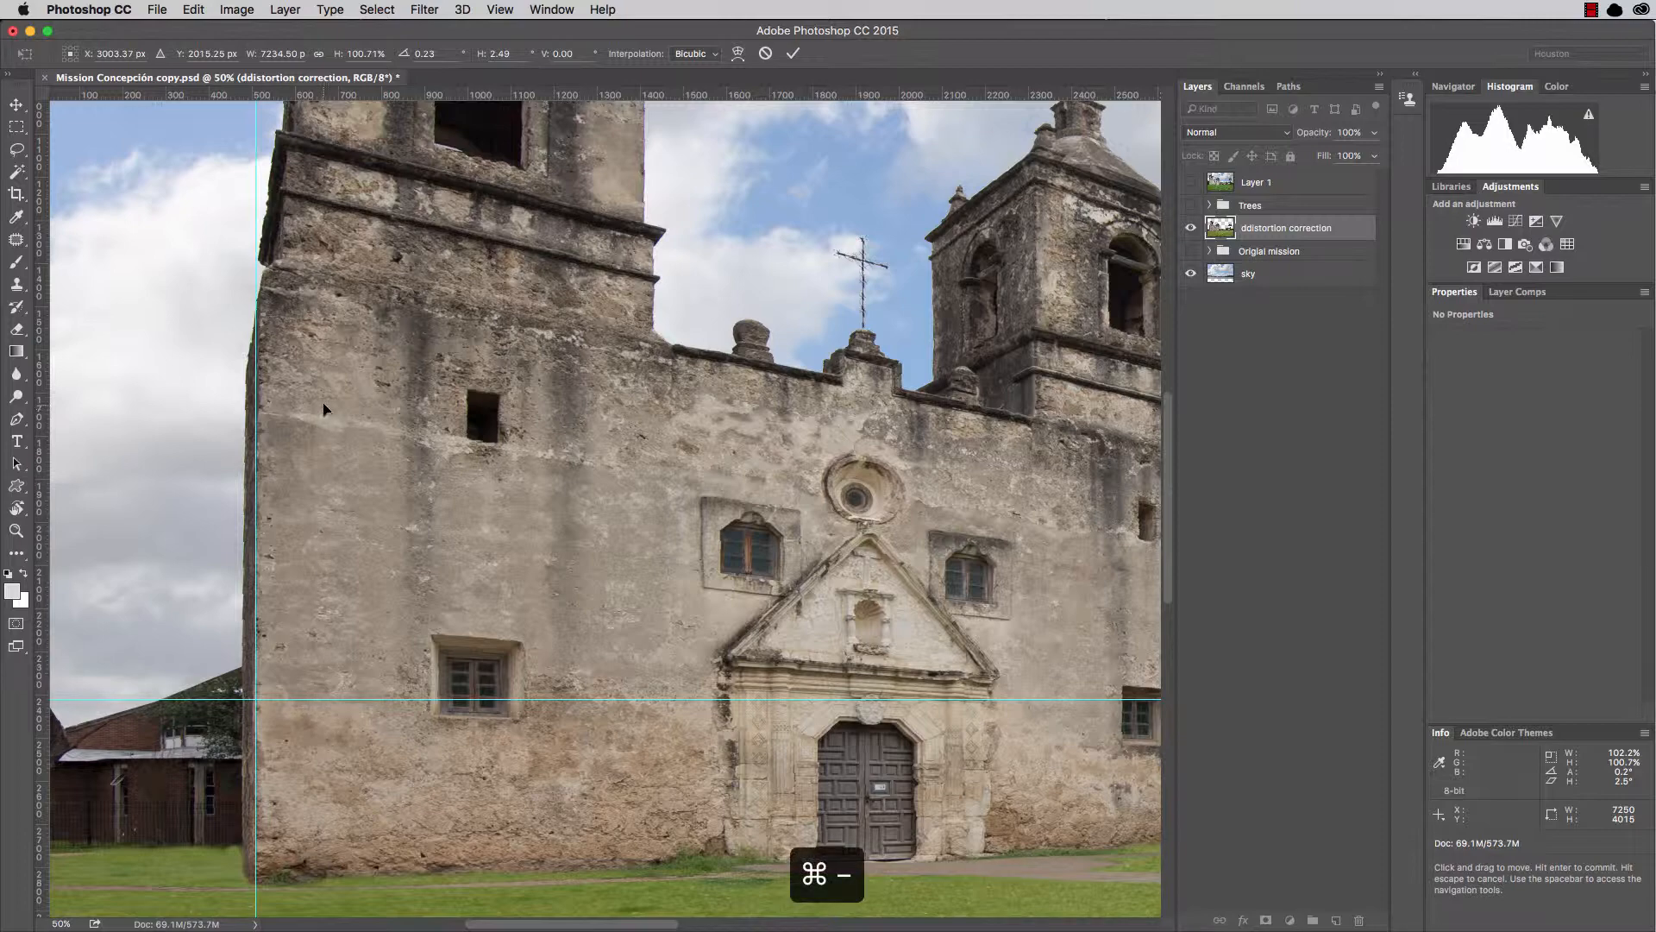
pyautogui.press('super+minus')
pyautogui.press('super+minus')
pyautogui.press('super+minus')
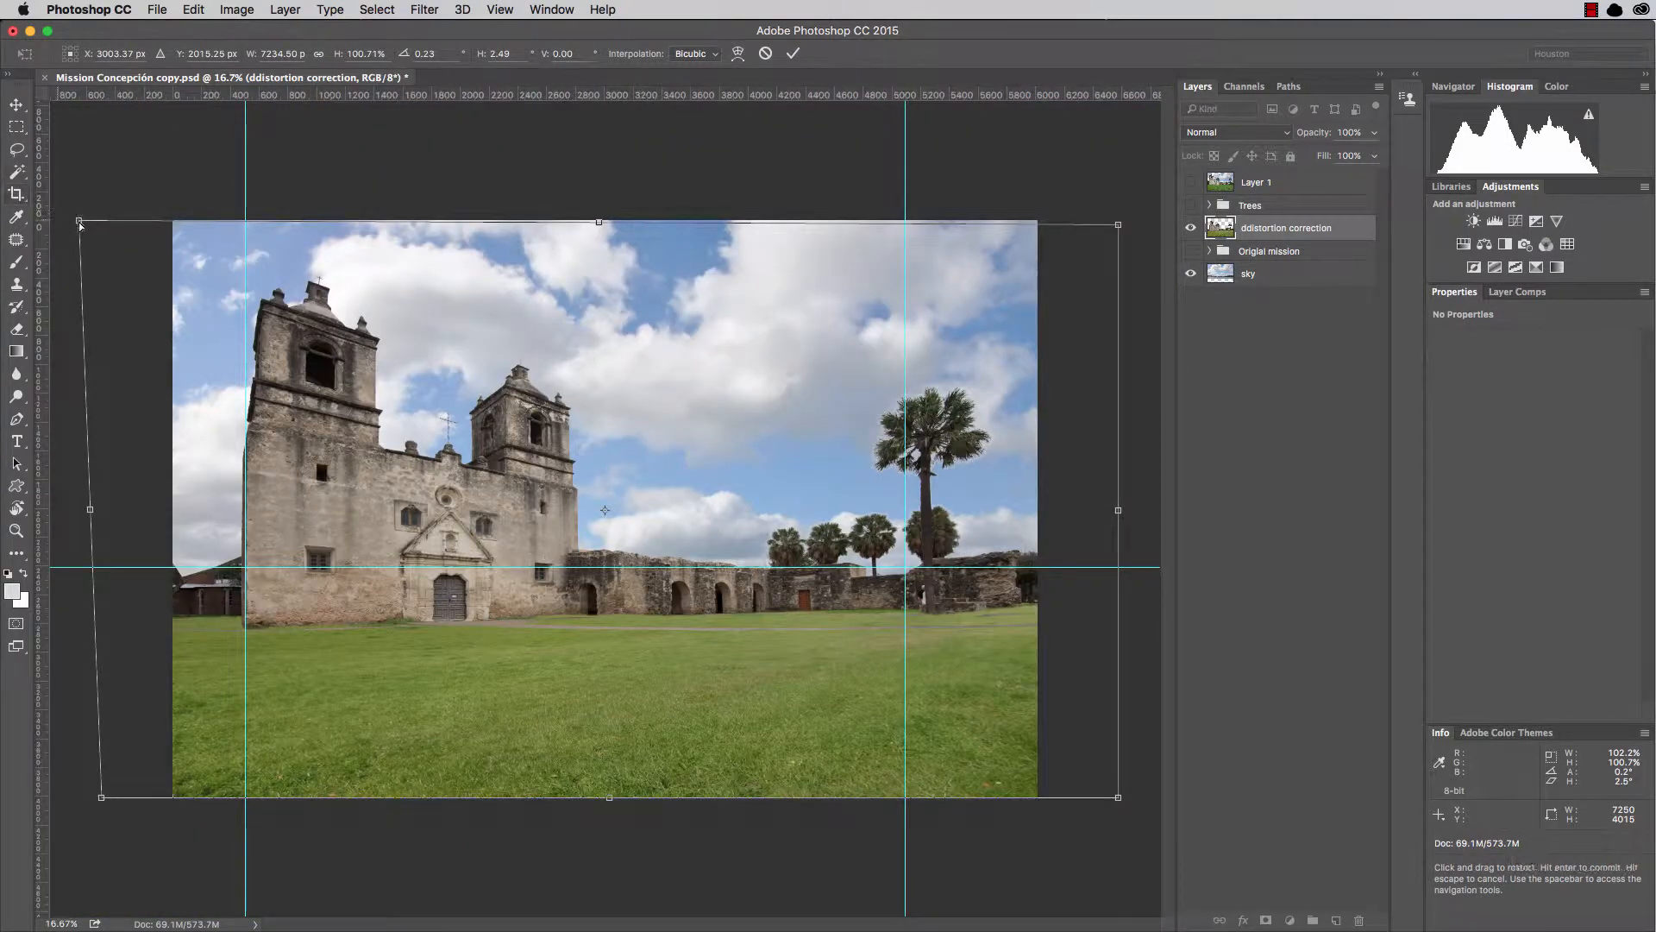
pyautogui.moveTo(78, 221); pyautogui.dragTo(72, 222)
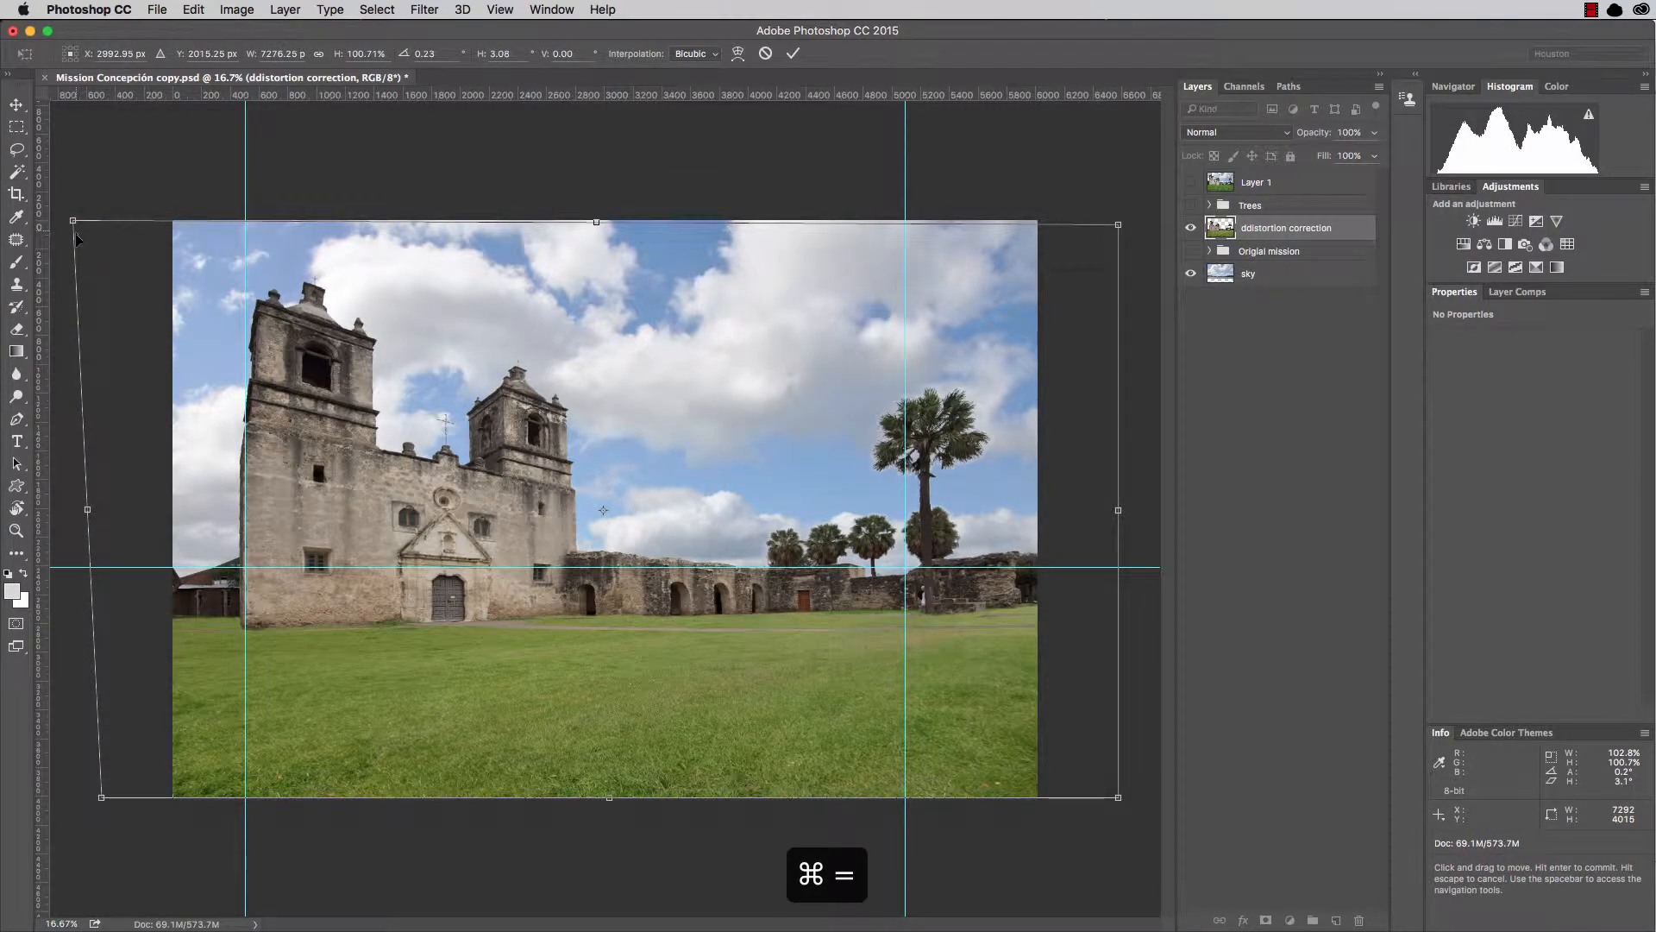
# Compare the church's outer wall with the vertical guide up close and commit the transform.
pyautogui.press('super+equal')
pyautogui.press('super+equal')
pyautogui.press('super+equal')
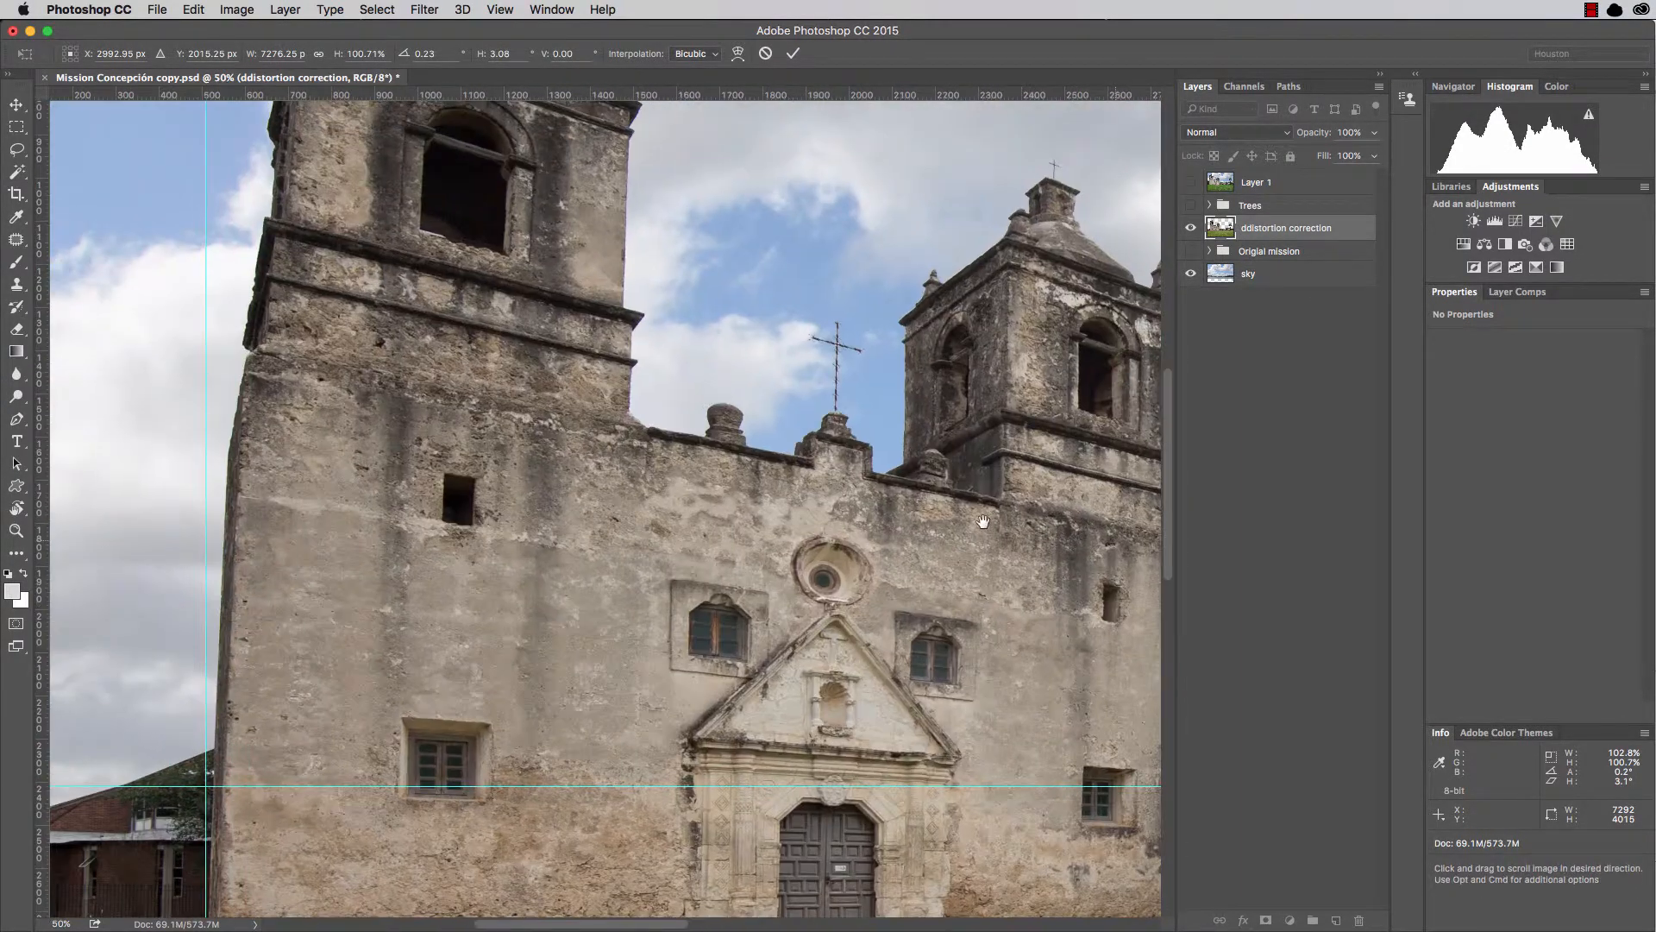
pyautogui.moveTo(983, 521); pyautogui.dragTo(989, 527)
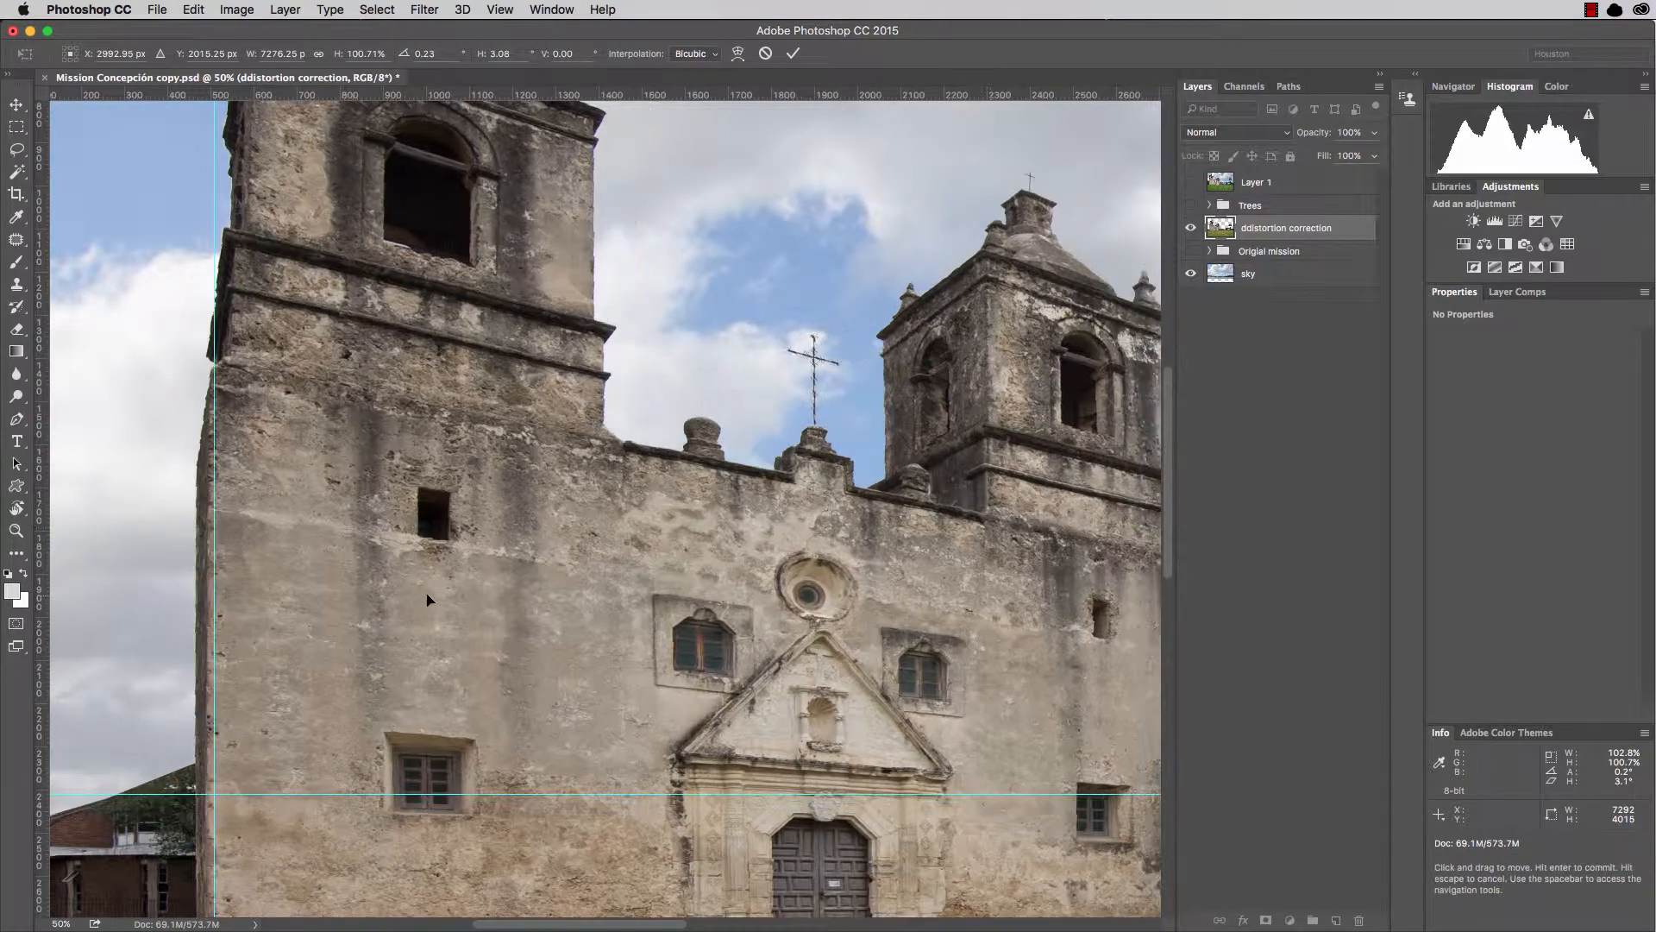
pyautogui.moveTo(329, 610); pyautogui.dragTo(444, 512)
pyautogui.press('super+minus')
pyautogui.scroll(5, 444, 512)
pyautogui.press('super+Return')
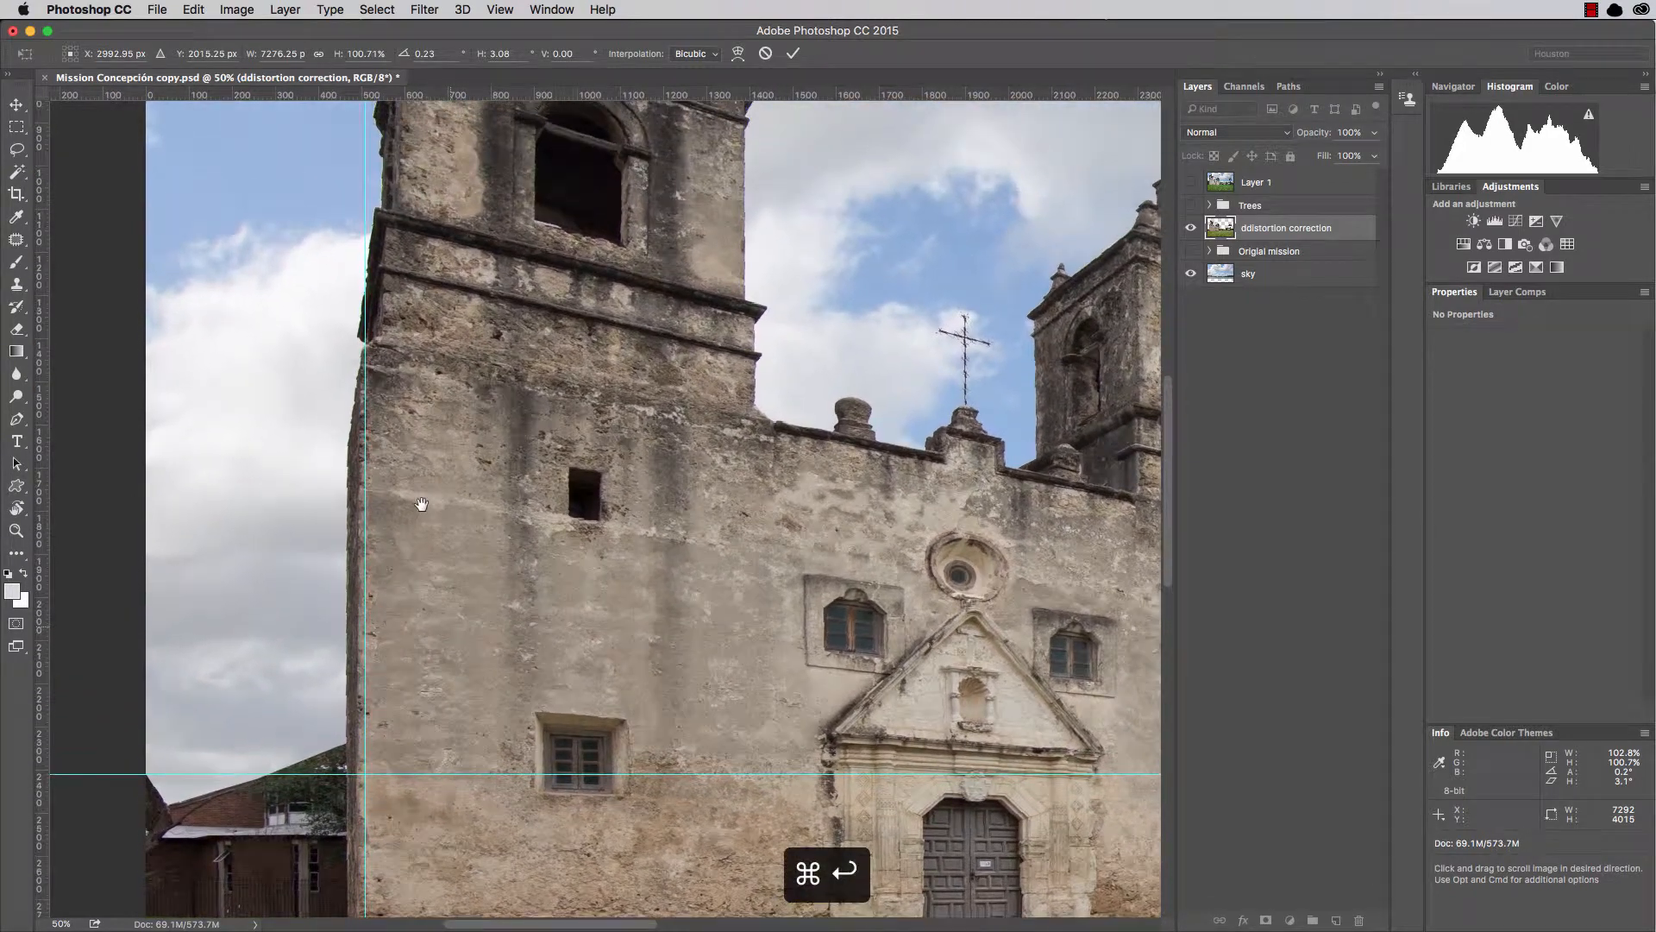
pyautogui.press('super+minus')
pyautogui.press('super+minus')
pyautogui.press('super+minus')
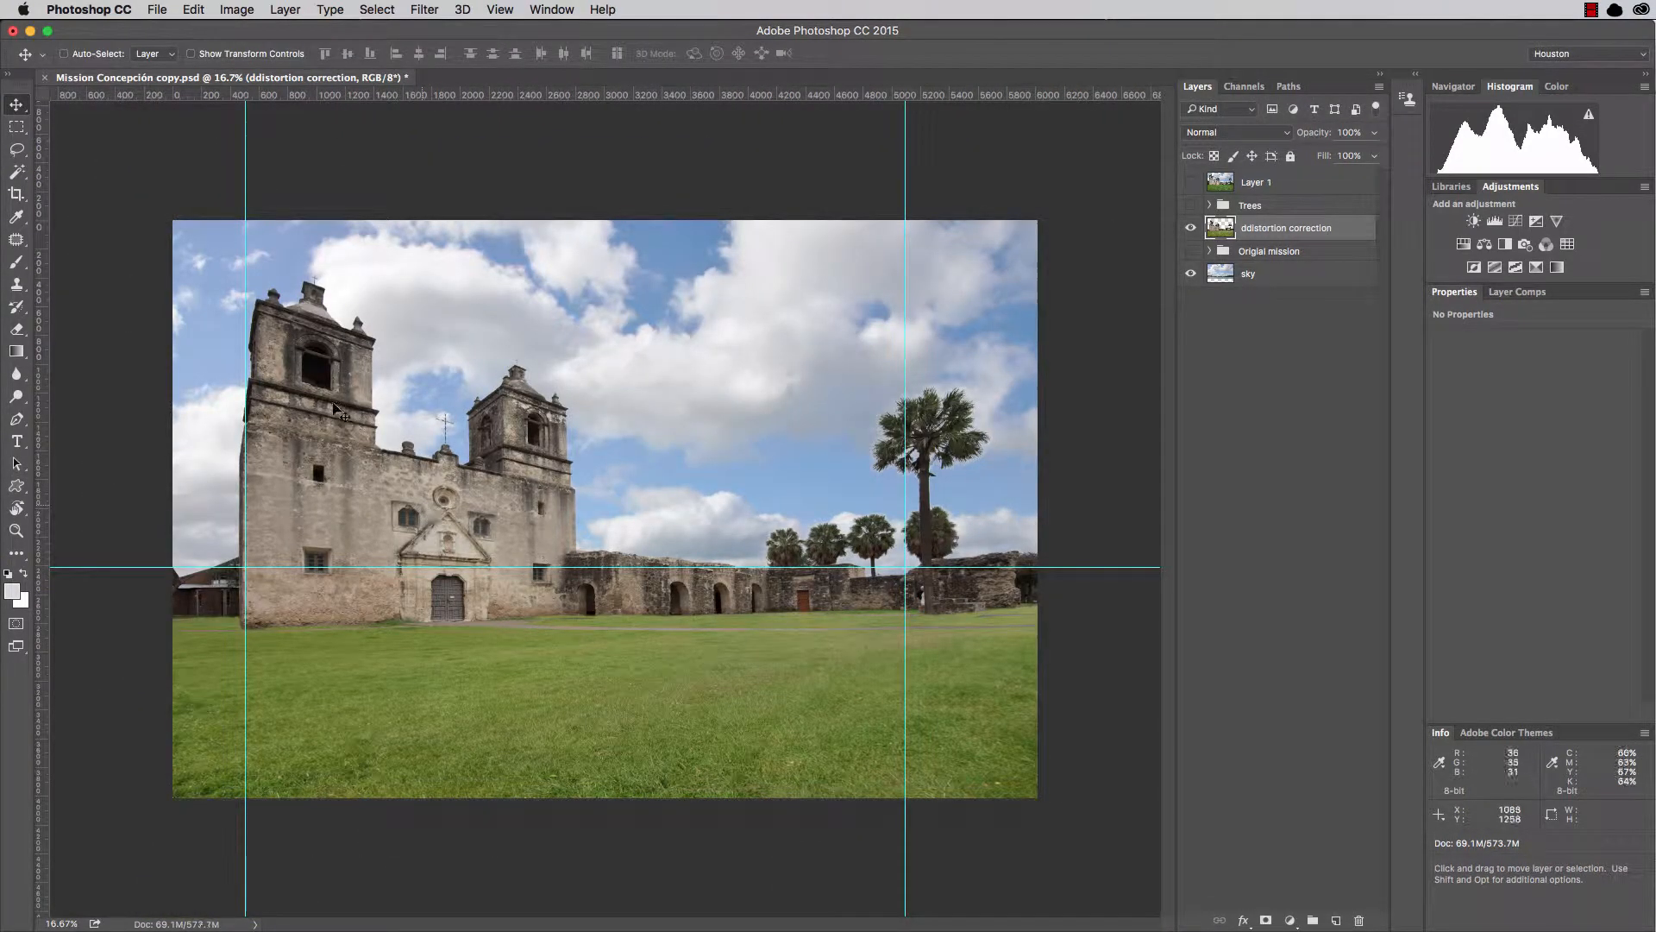
# Hide the guides and examine the large bell tower up close for any remaining lean.
pyautogui.press('super+semicolon')
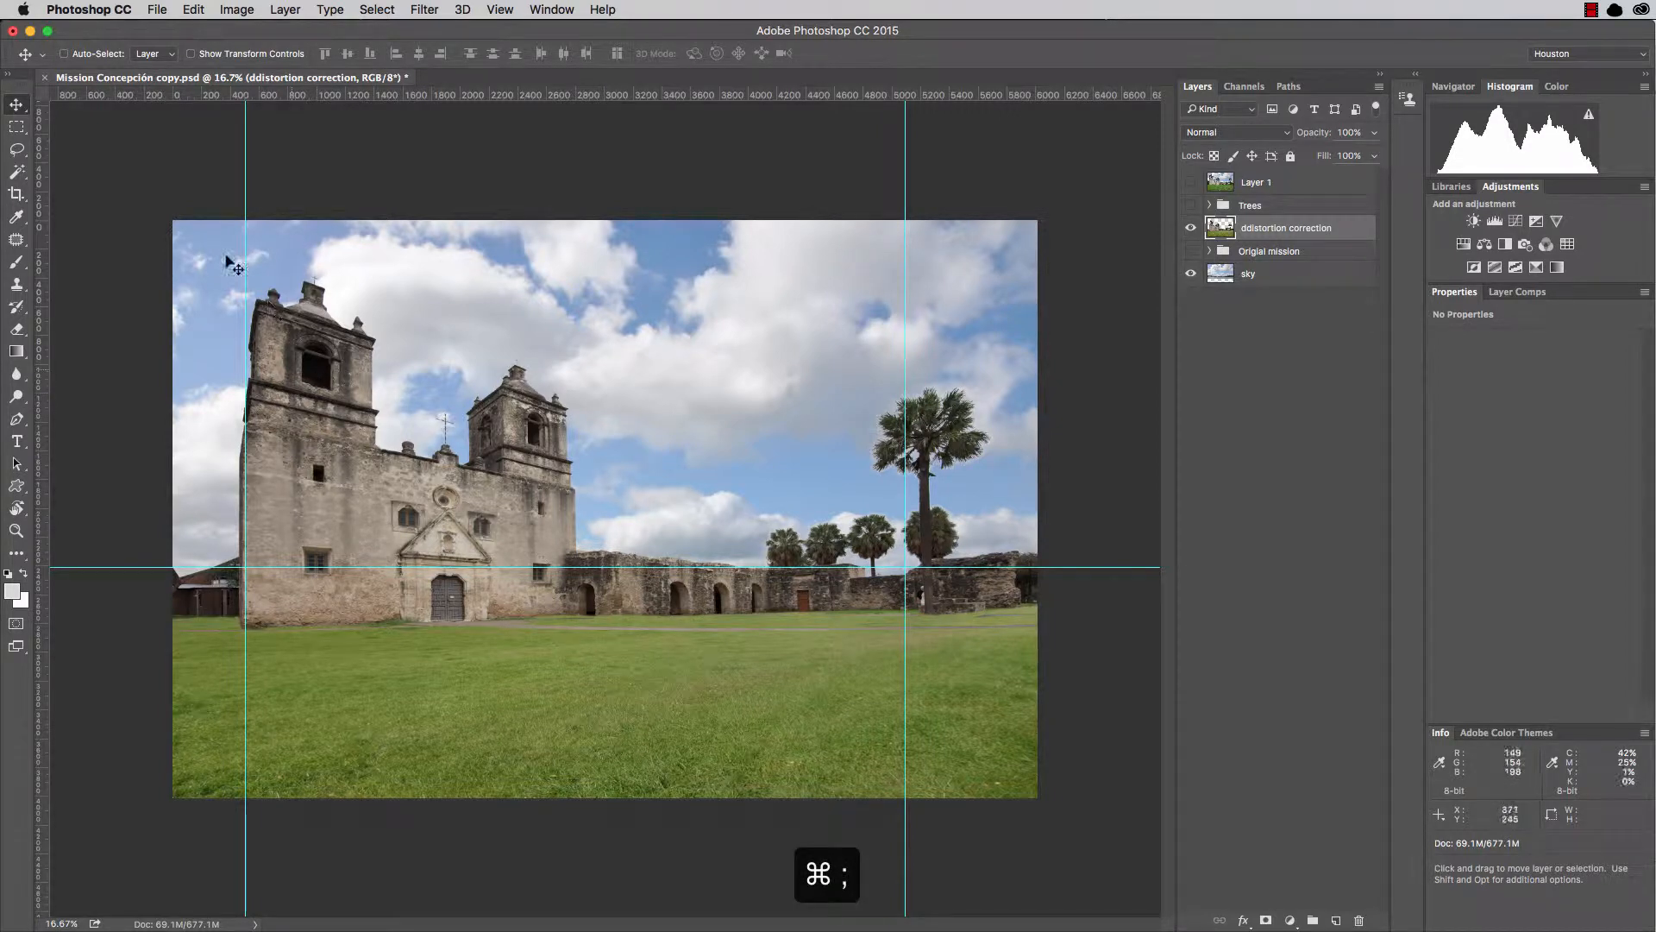
pyautogui.press('super+semicolon')
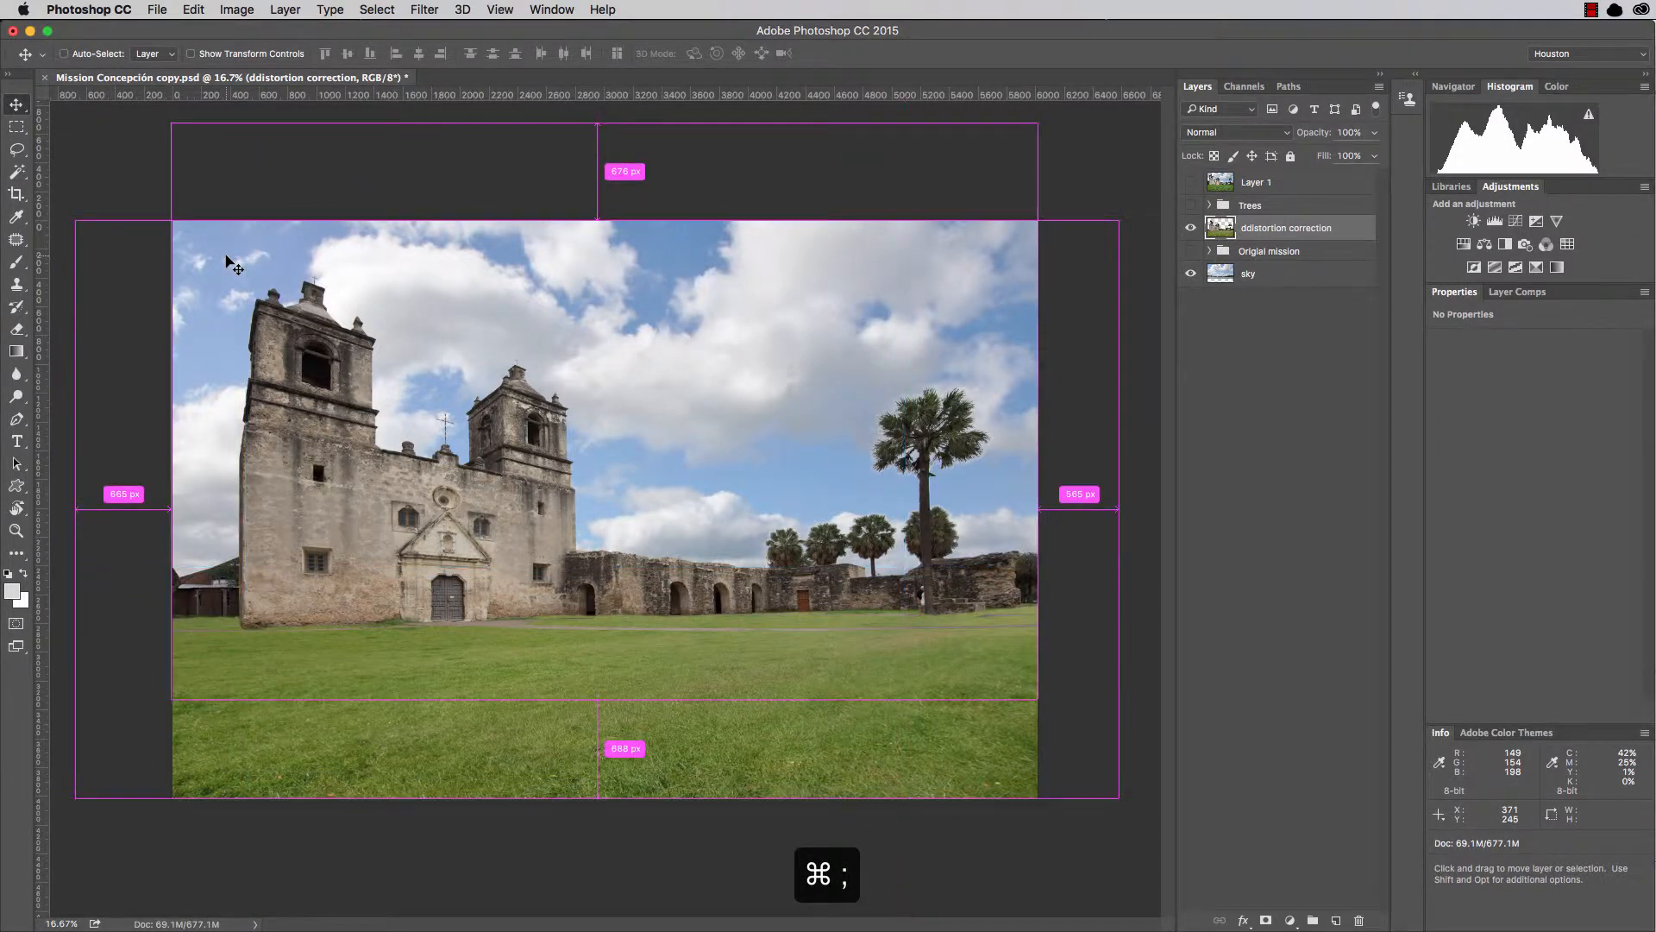
pyautogui.press('z')
pyautogui.moveTo(275, 414); pyautogui.dragTo(450, 484)
pyautogui.scroll(10, 450, 483)
pyautogui.hscroll(-4, 450, 484)
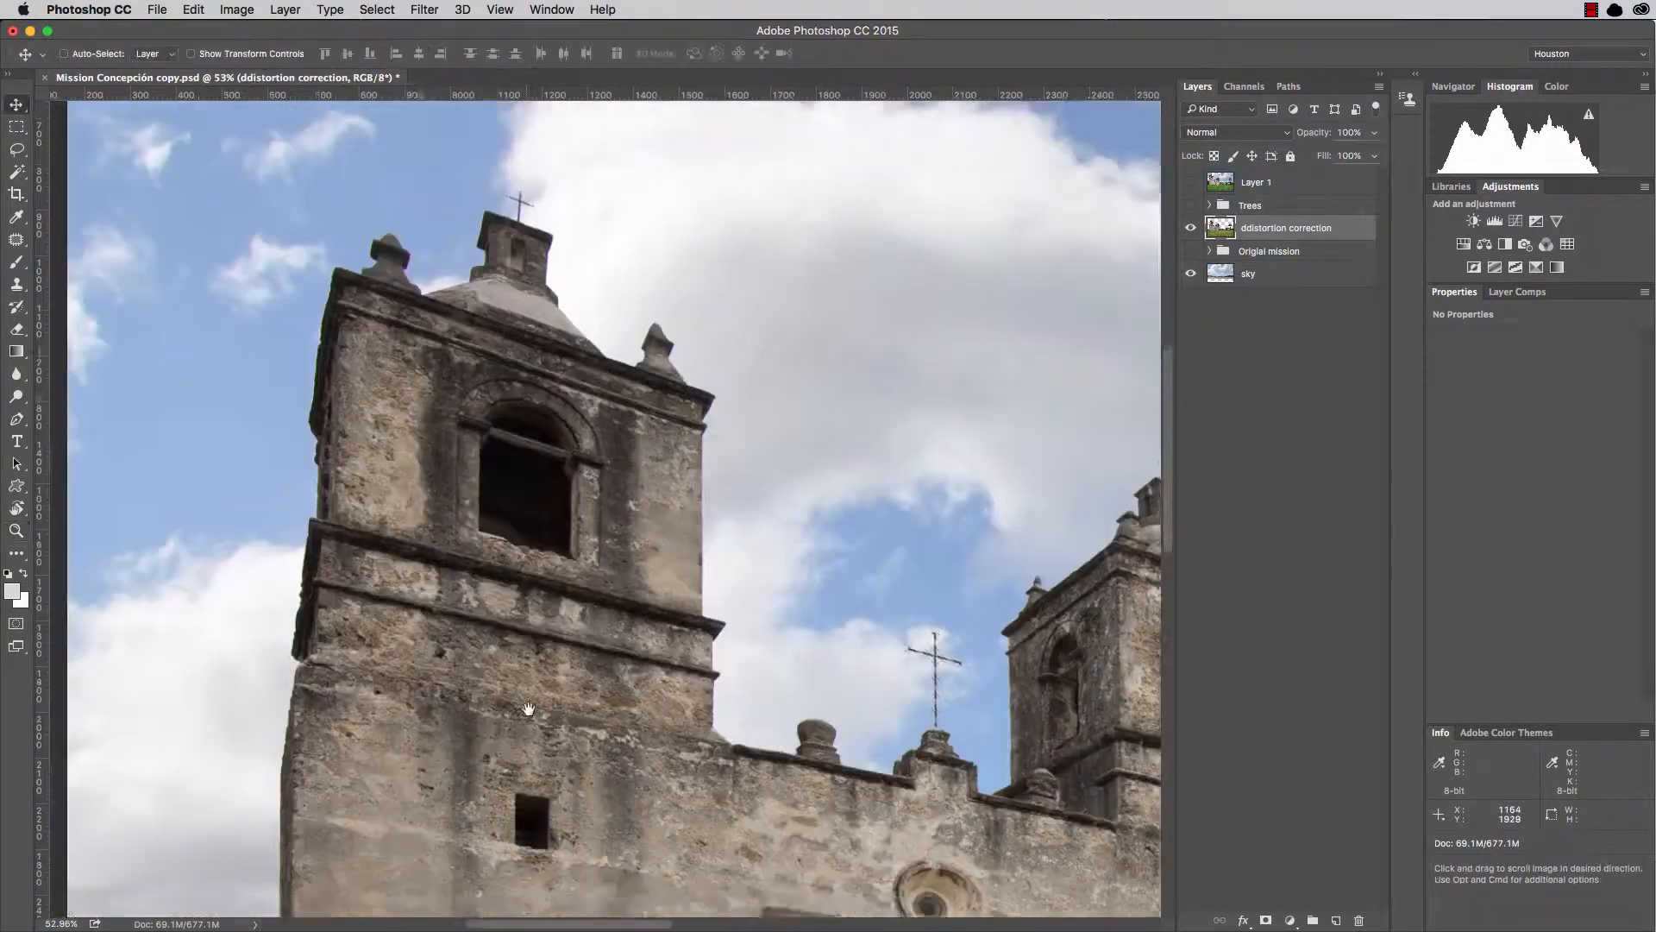
pyautogui.press('v')
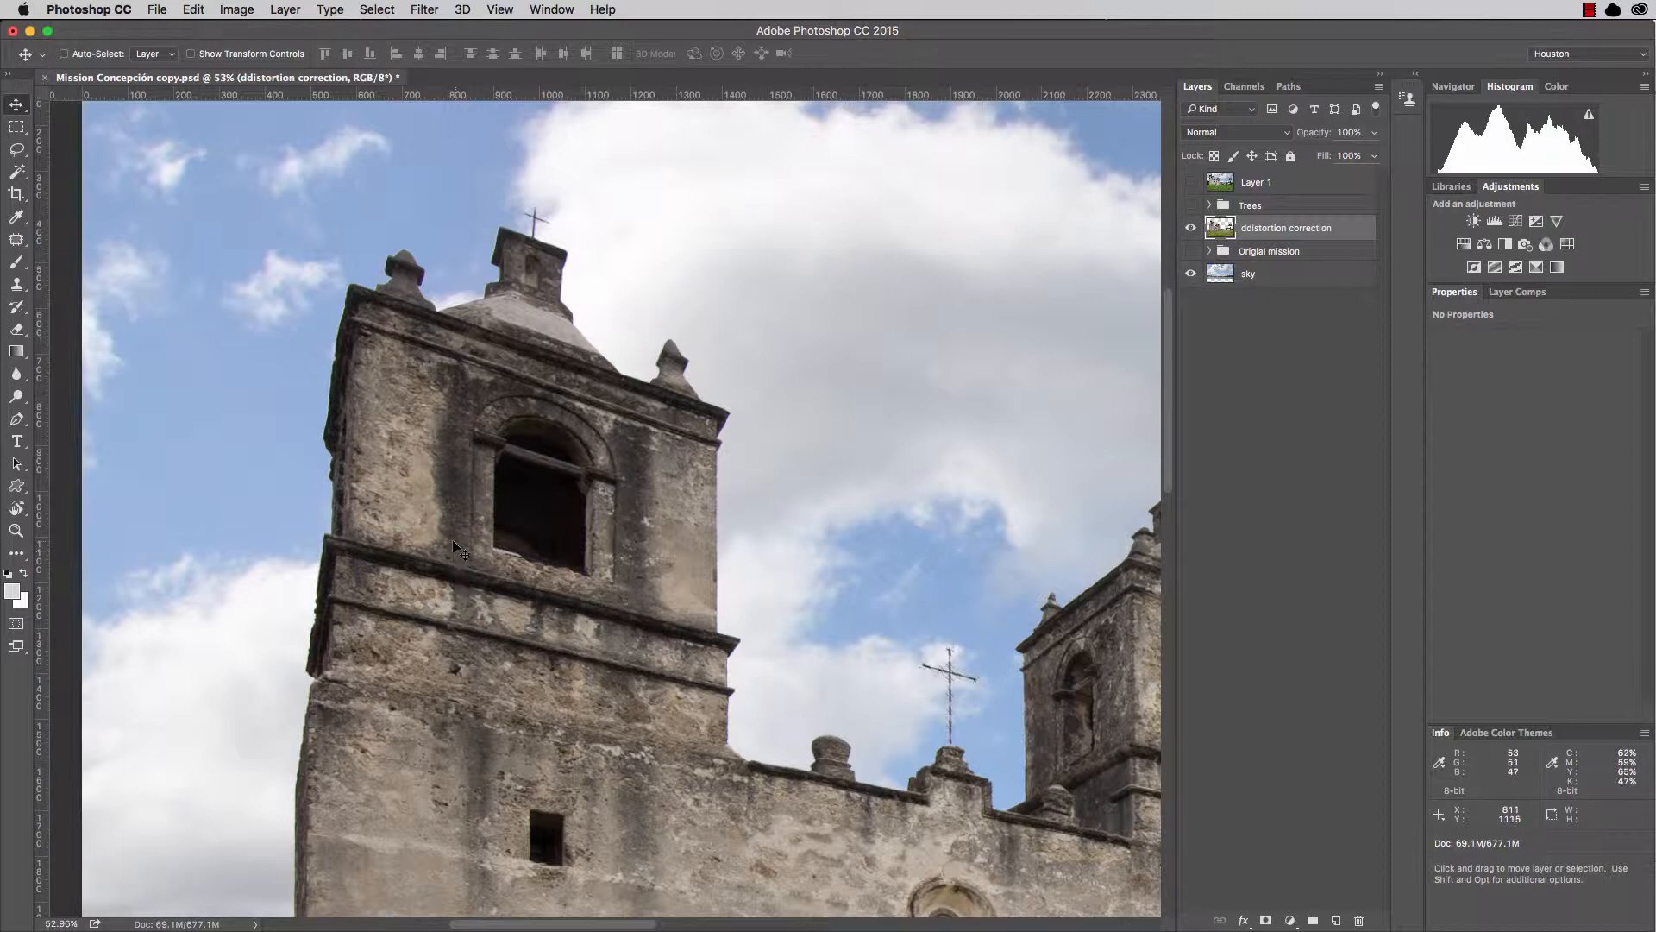
pyautogui.press('super+minus')
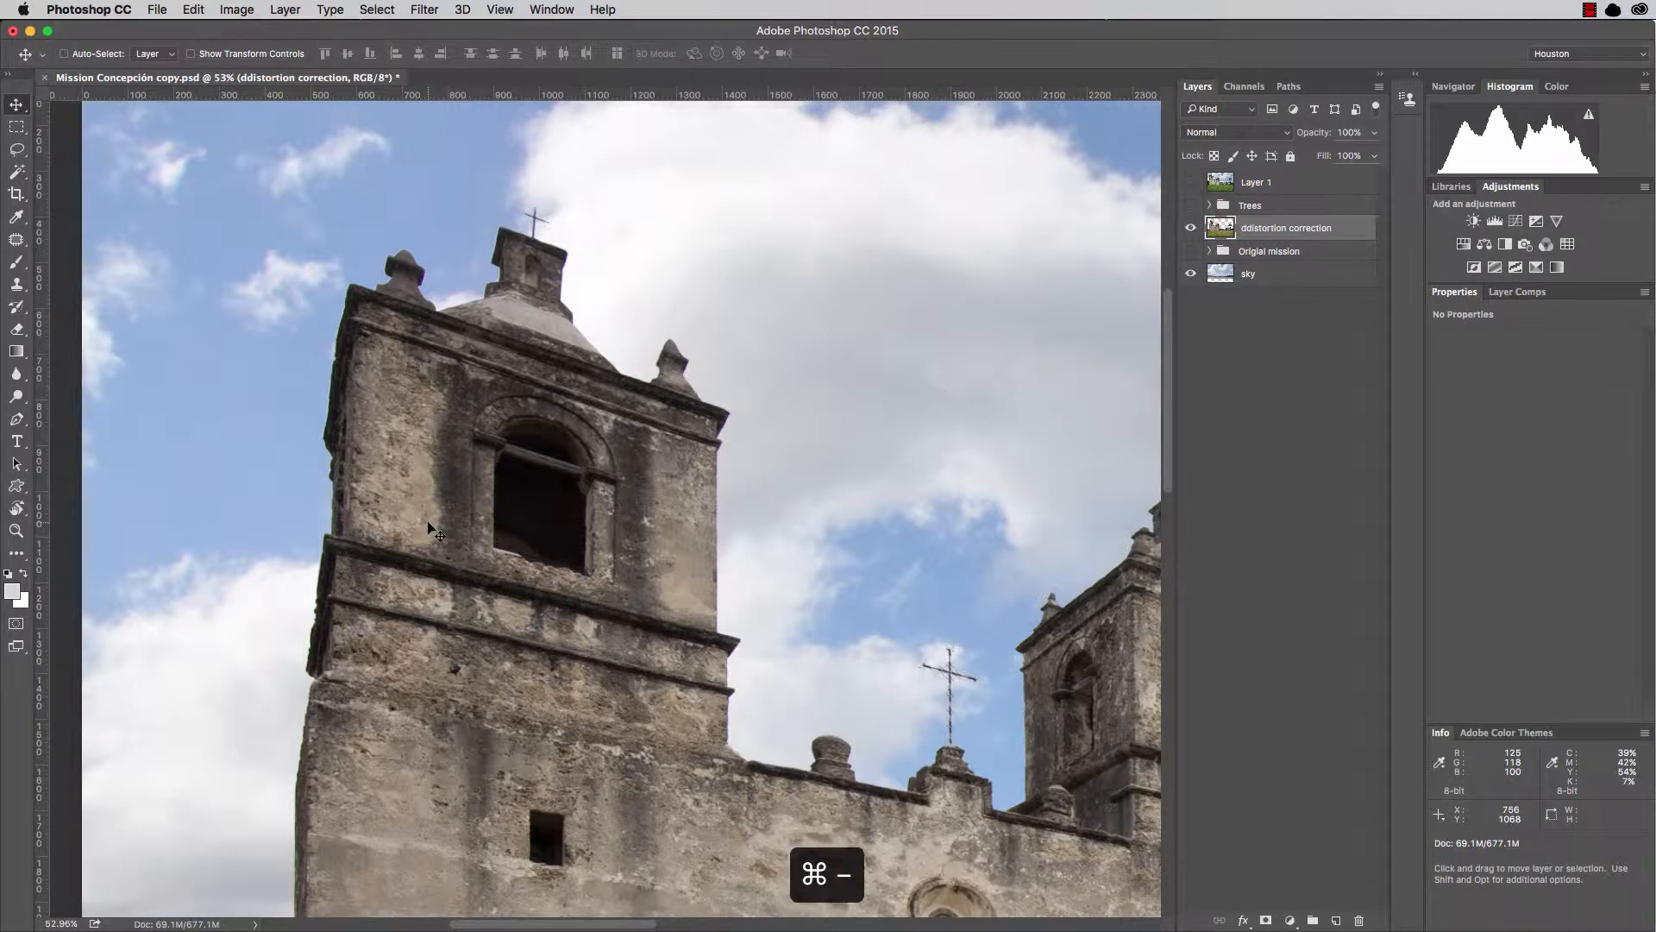
pyautogui.press('super+minus')
pyautogui.press('super+minus')
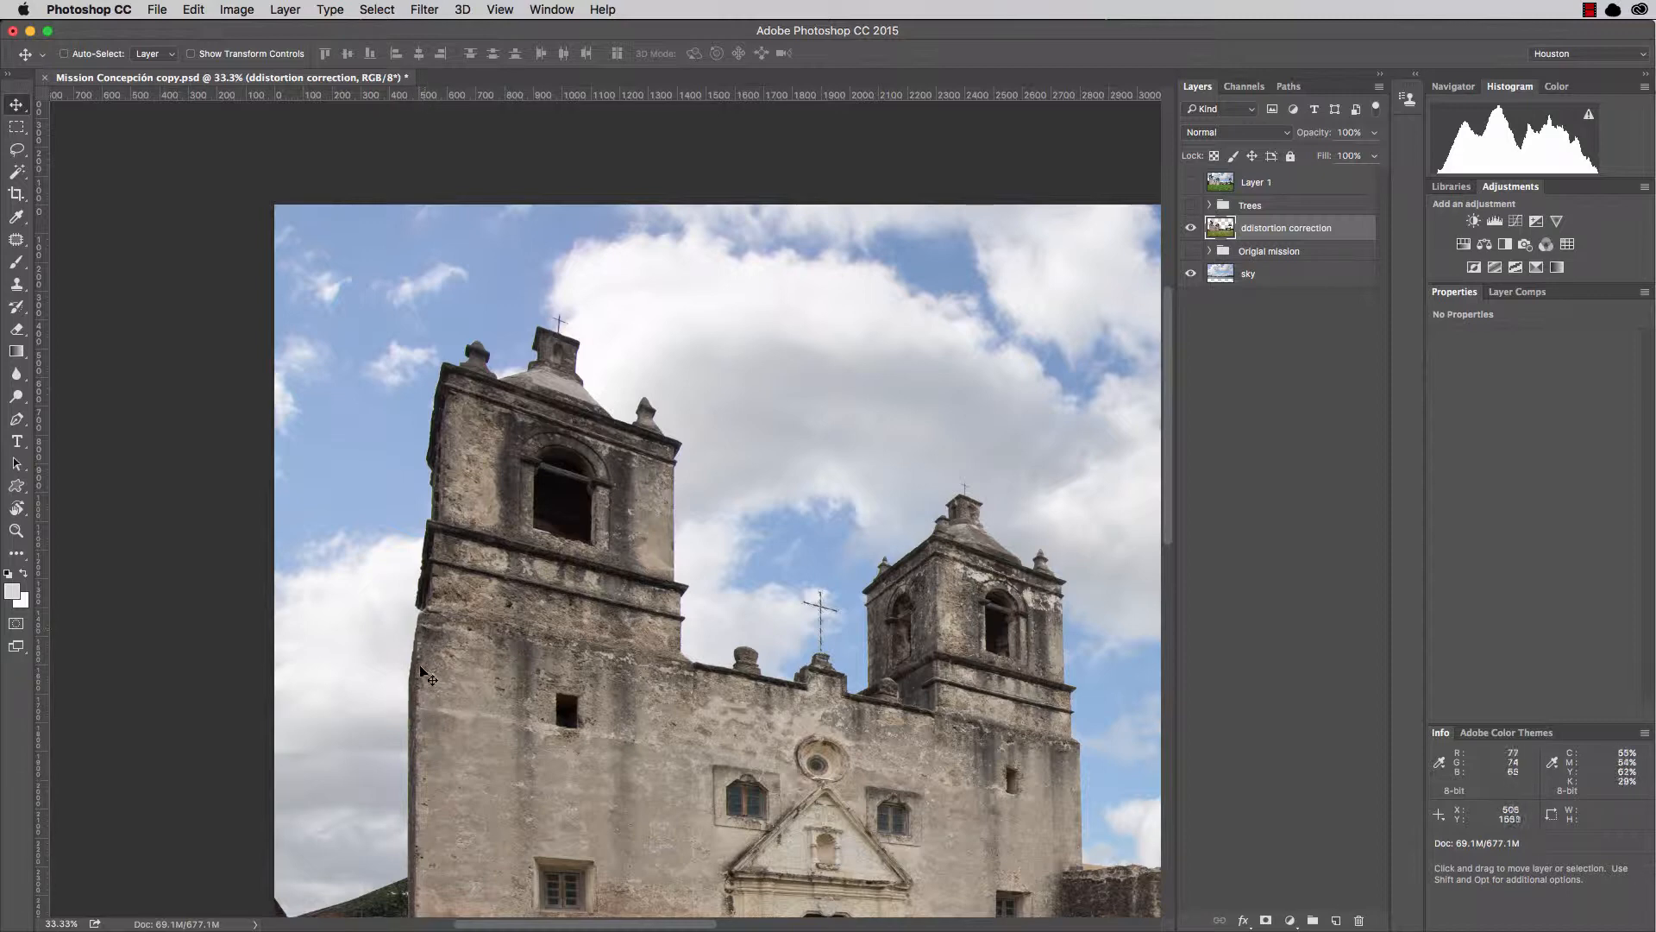
# Align the vertical guide with the large tower's inner edge to check its lean, and hide the guides again.
pyautogui.press('super+semicolon')
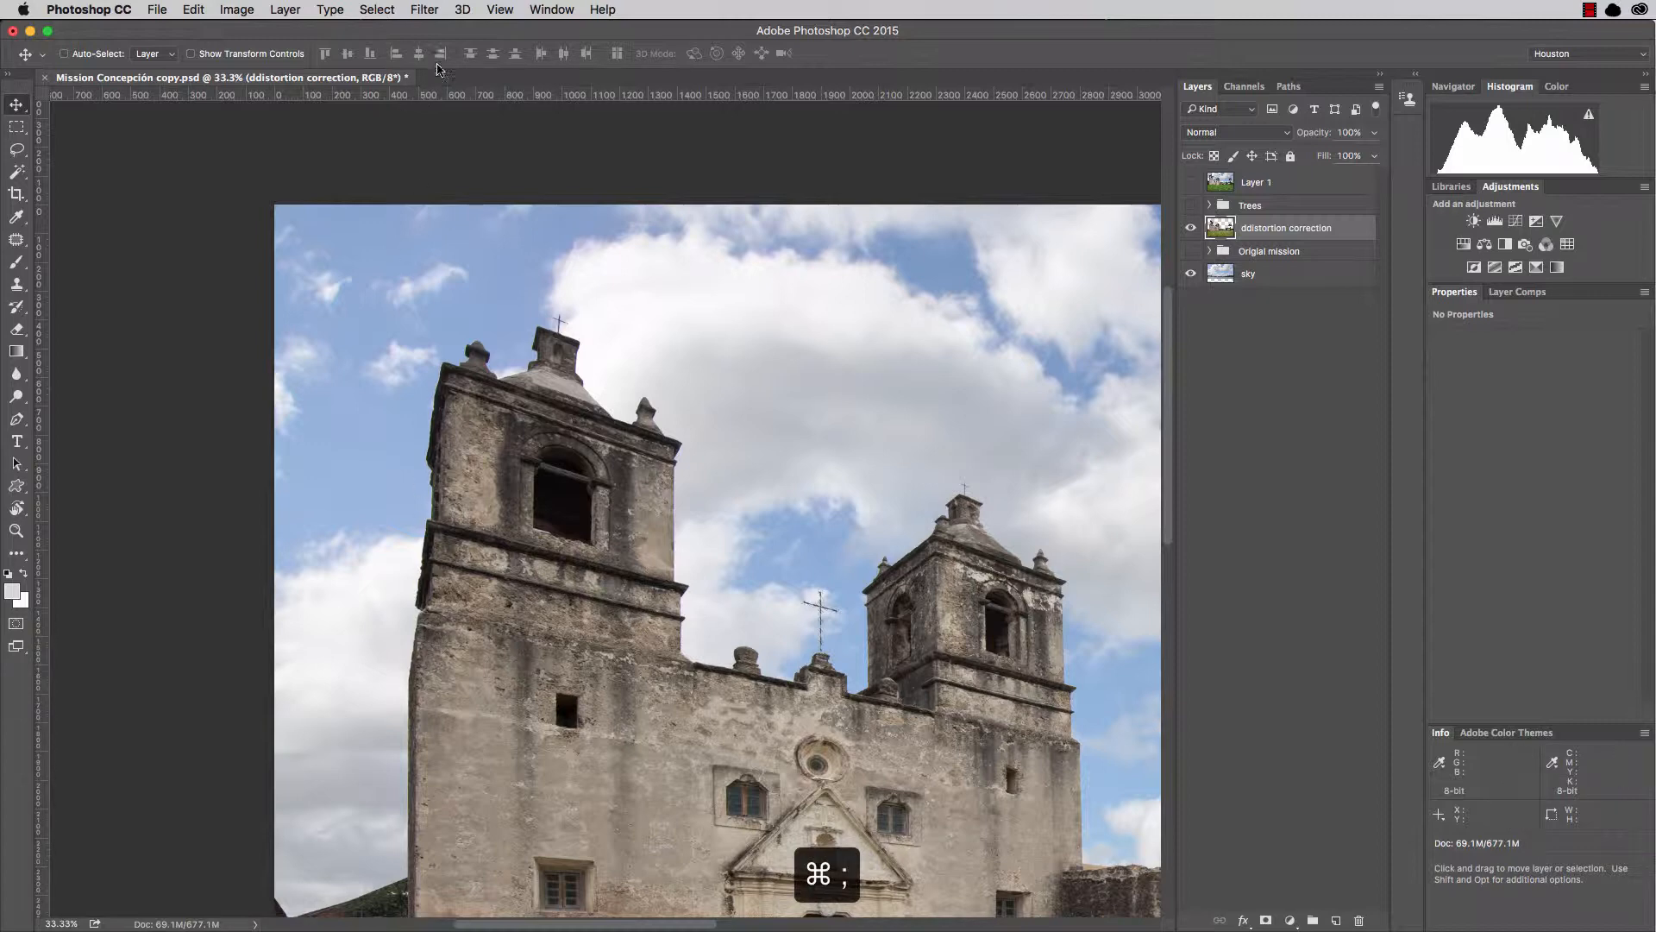
pyautogui.press('super+semicolon')
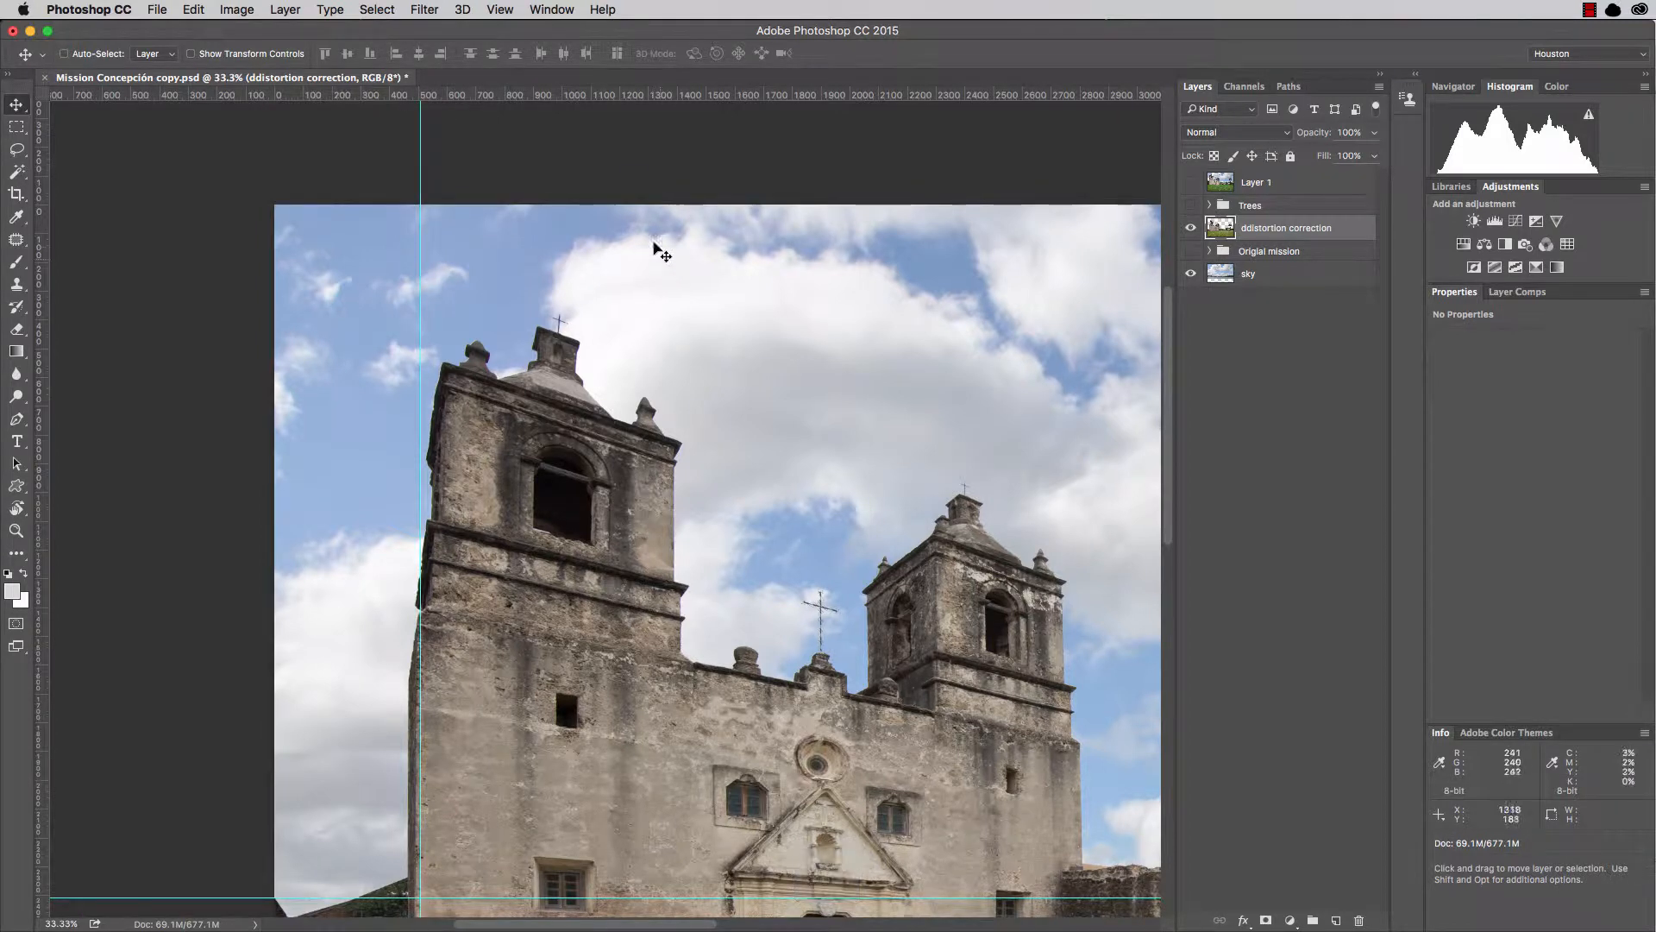
pyautogui.press('super')
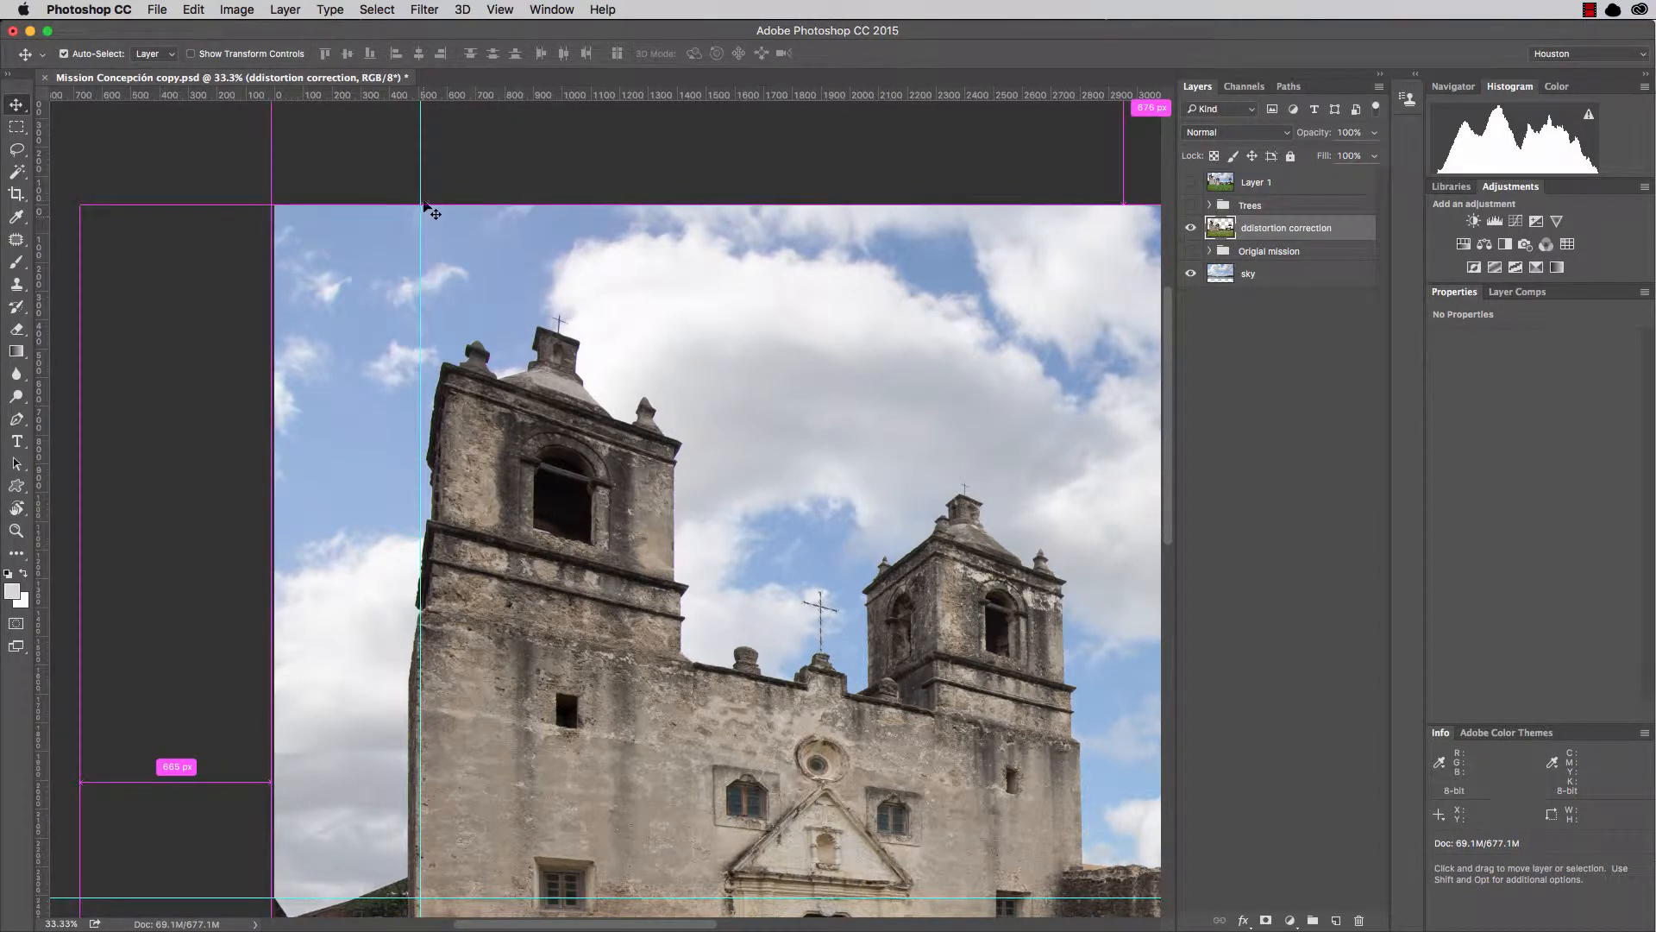
pyautogui.moveTo(420, 194); pyautogui.dragTo(677, 249)
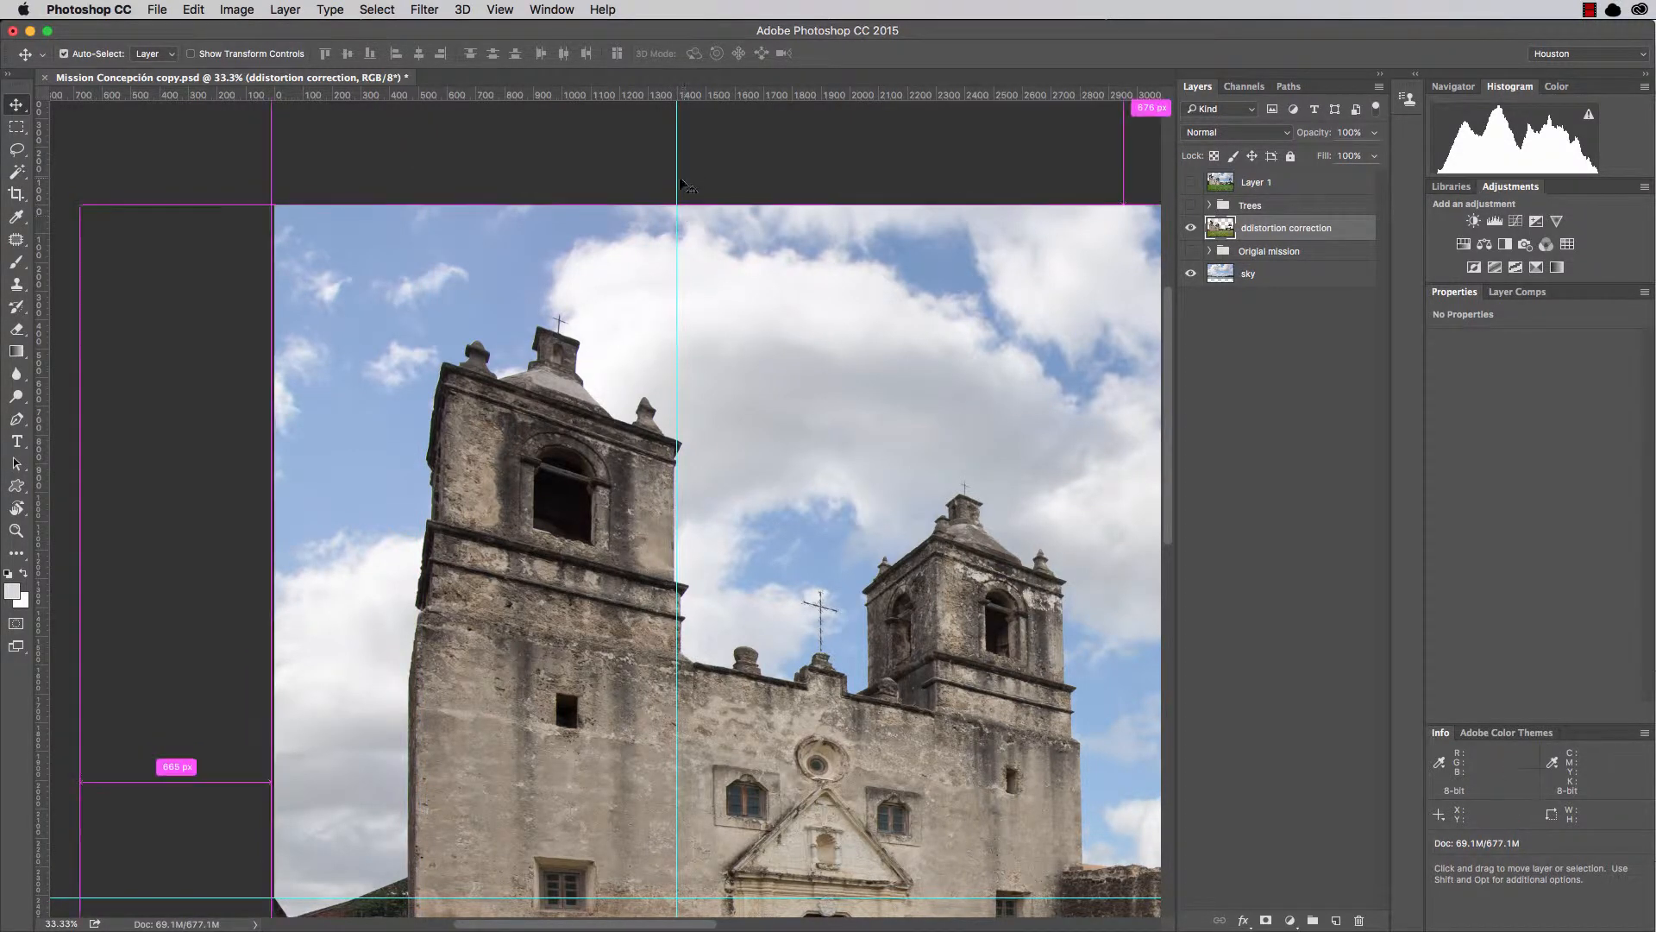
pyautogui.moveTo(679, 173); pyautogui.dragTo(676, 175)
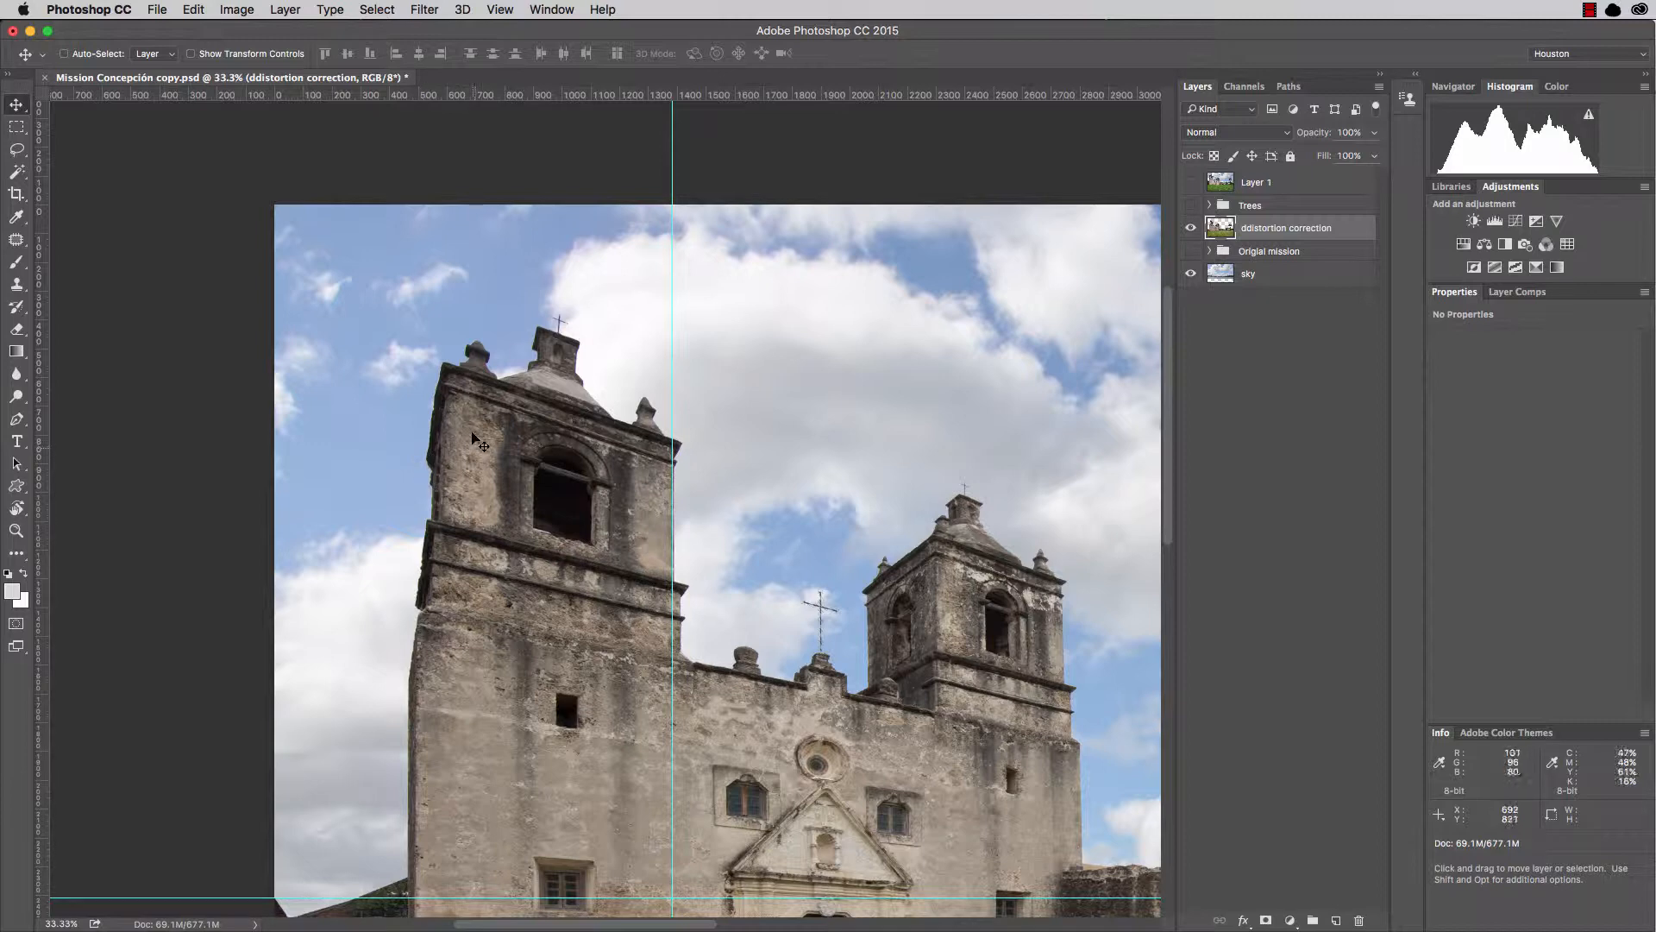
pyautogui.press('super+semicolon')
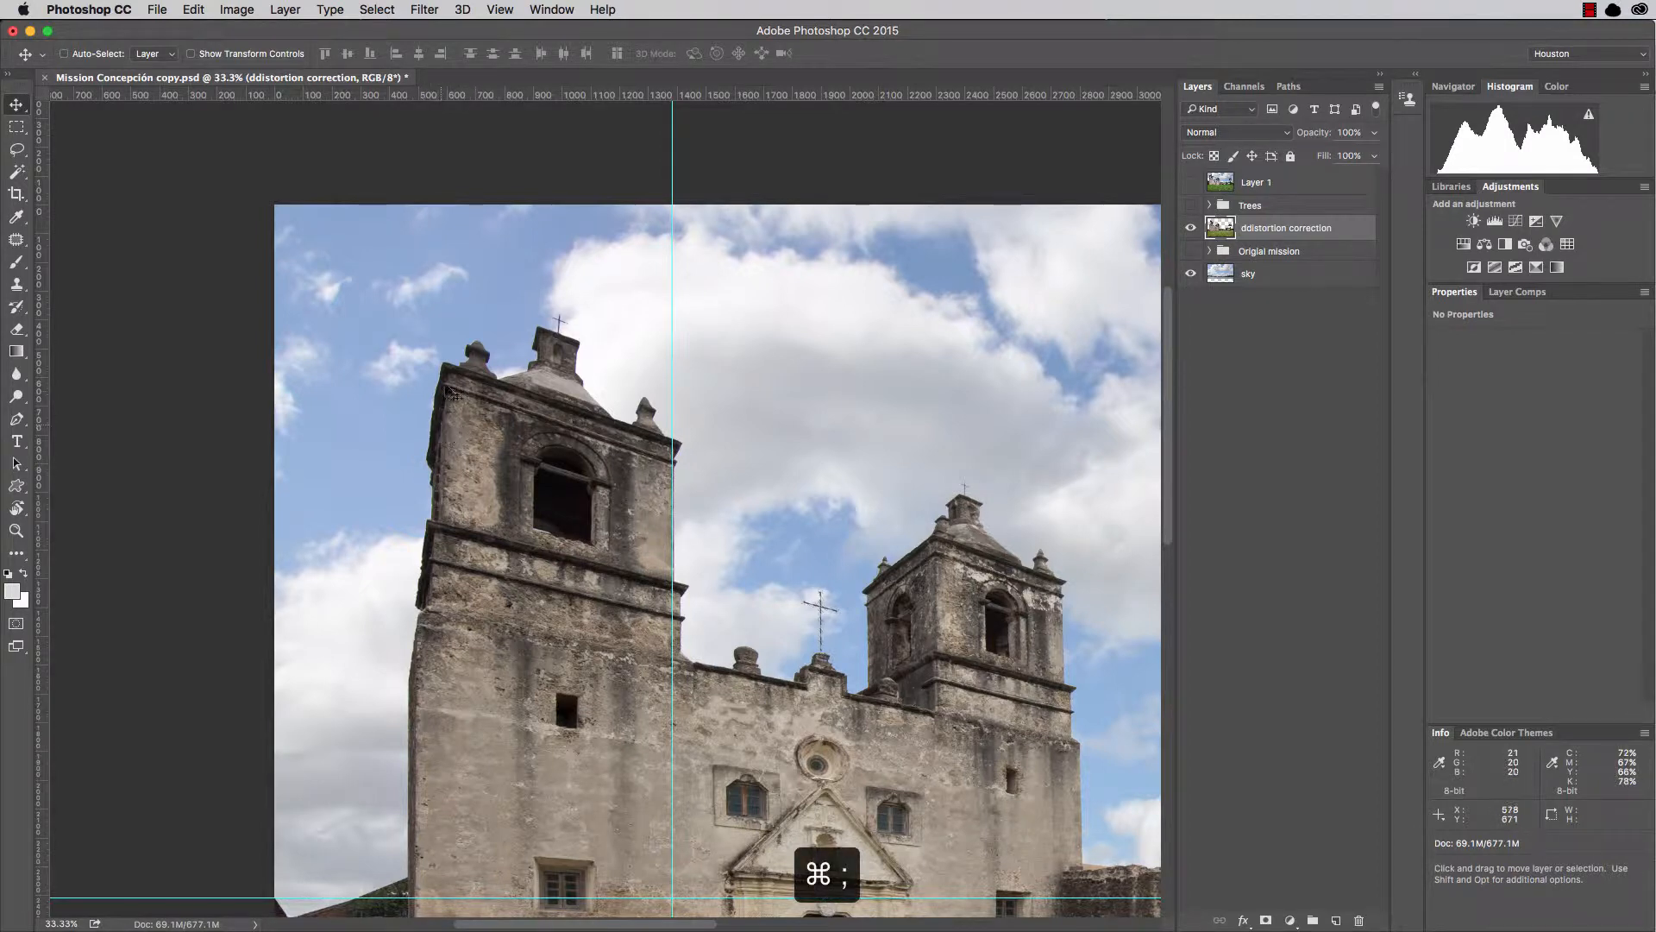
pyautogui.press('super+semicolon')
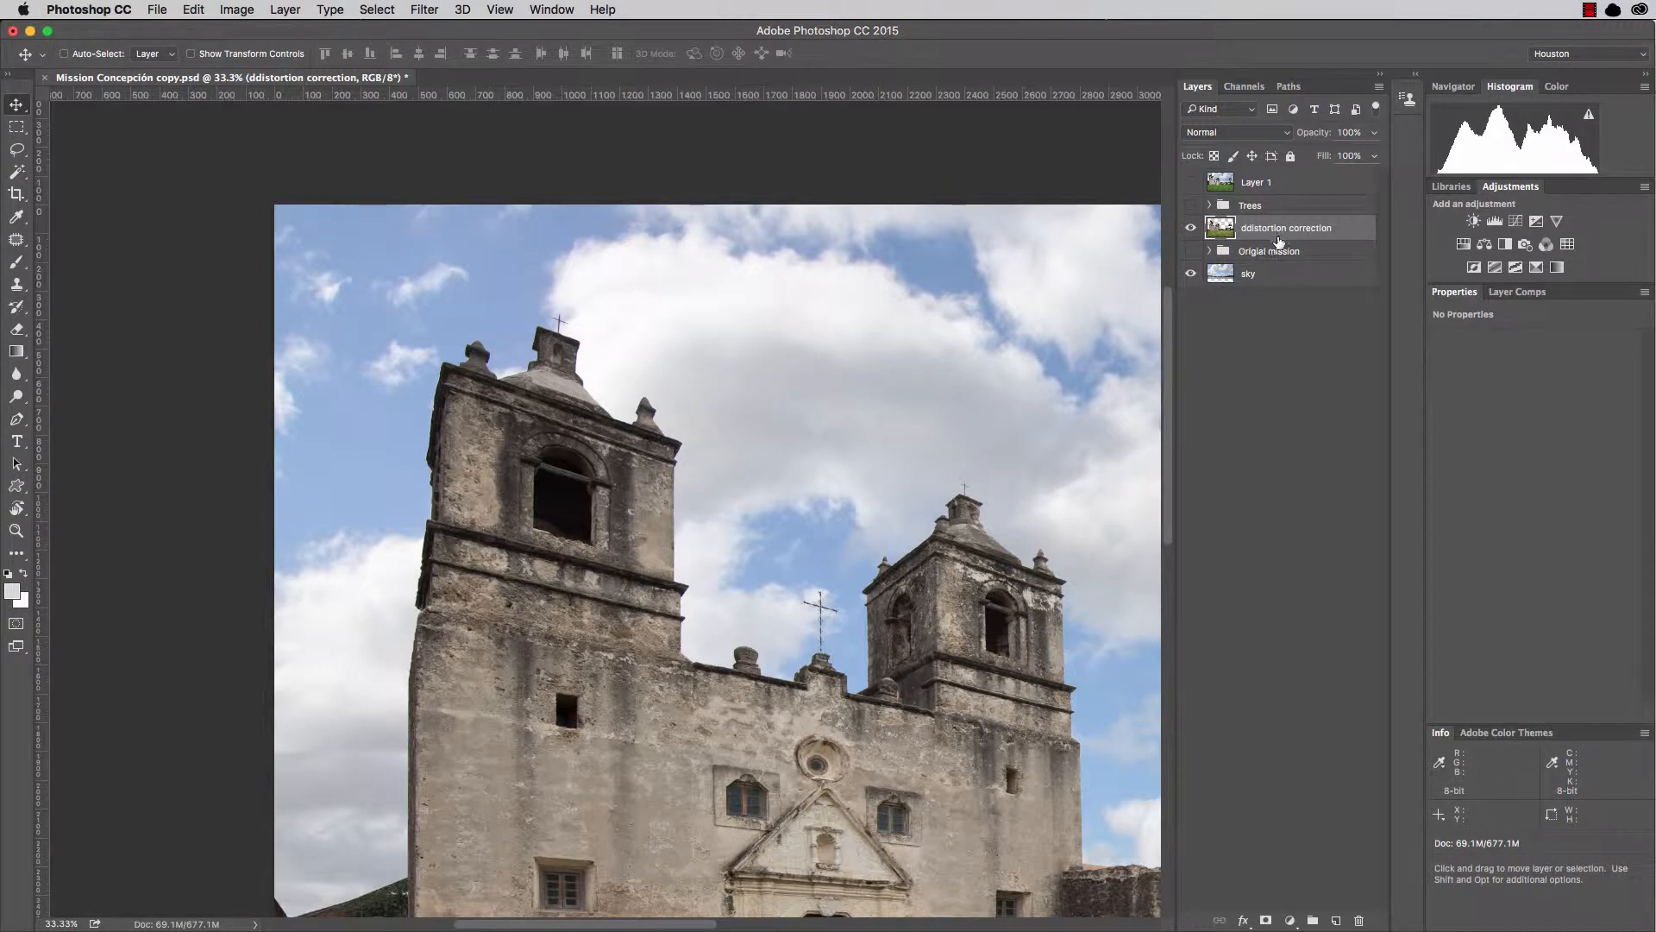
# Select the large tower with a rectangular marquee of about 1165 x 1540 px and copy it onto a new layer.
pyautogui.press('m')
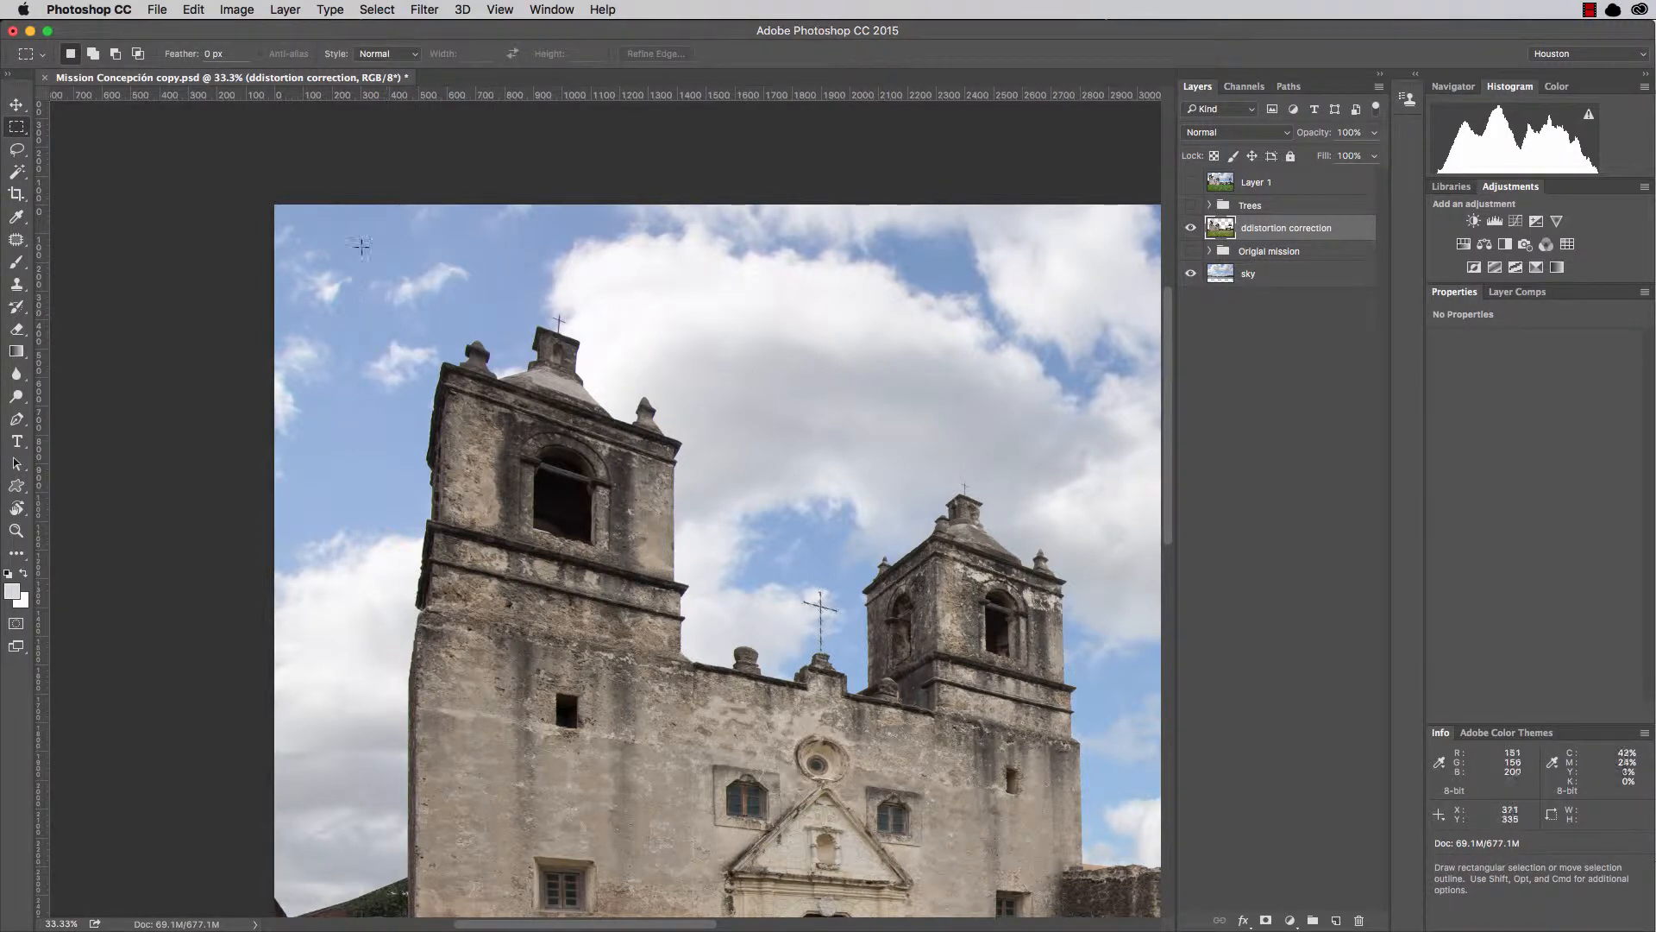
pyautogui.moveTo(361, 235); pyautogui.dragTo(699, 648)
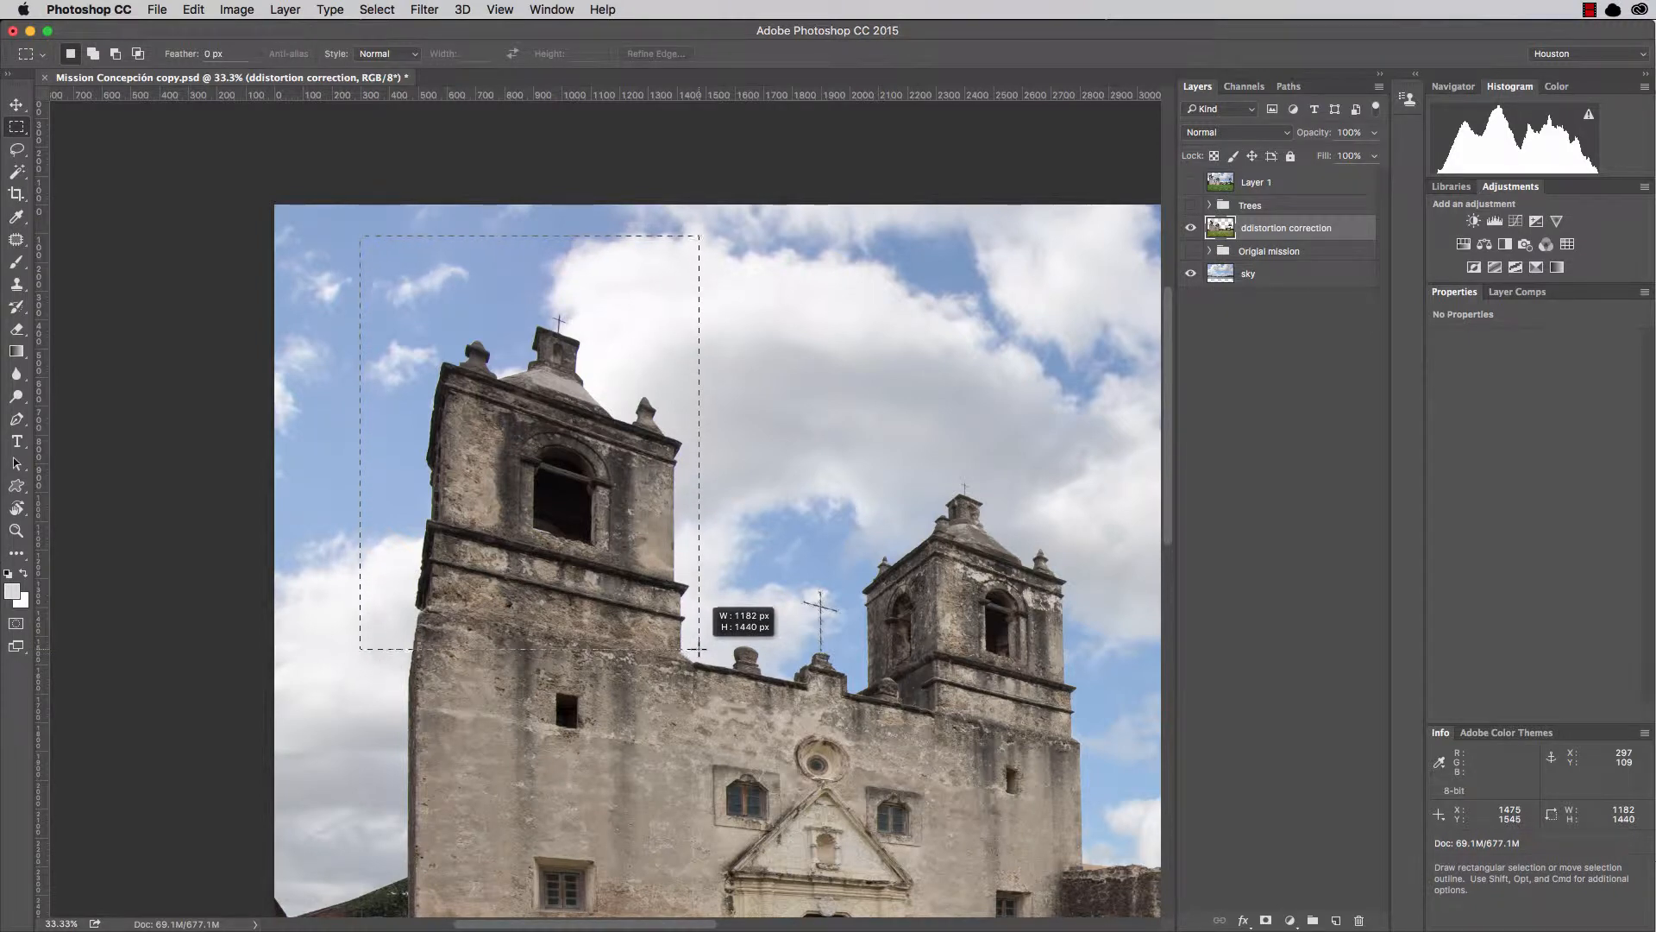
pyautogui.moveTo(698, 648); pyautogui.dragTo(695, 678)
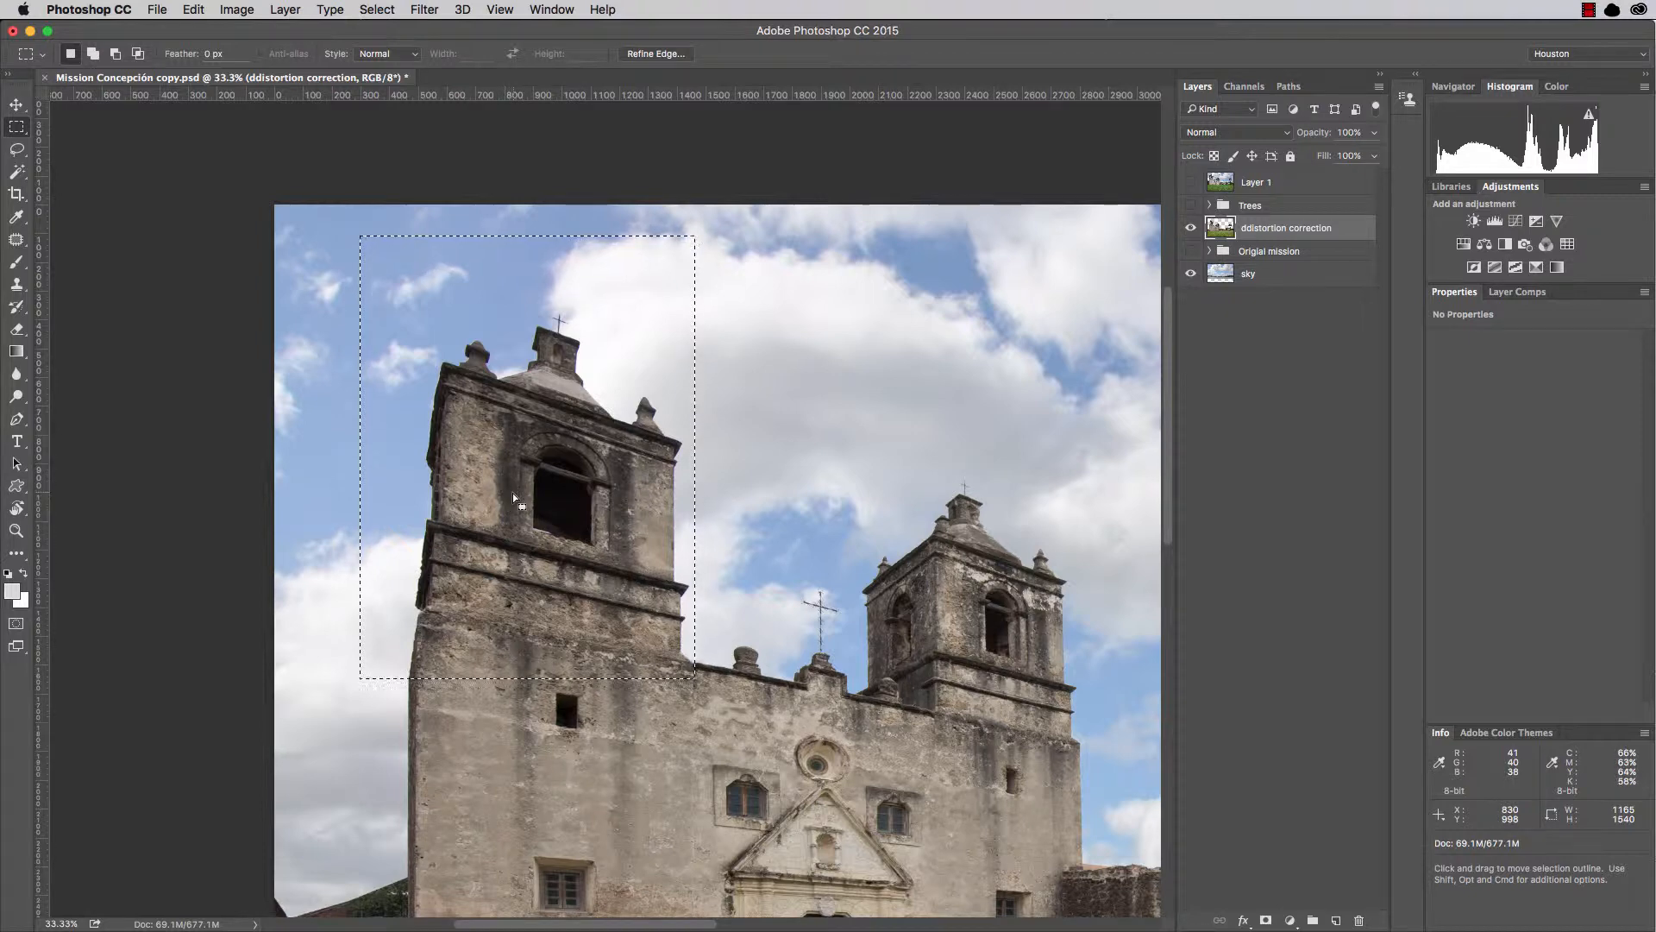
pyautogui.press('super+j')
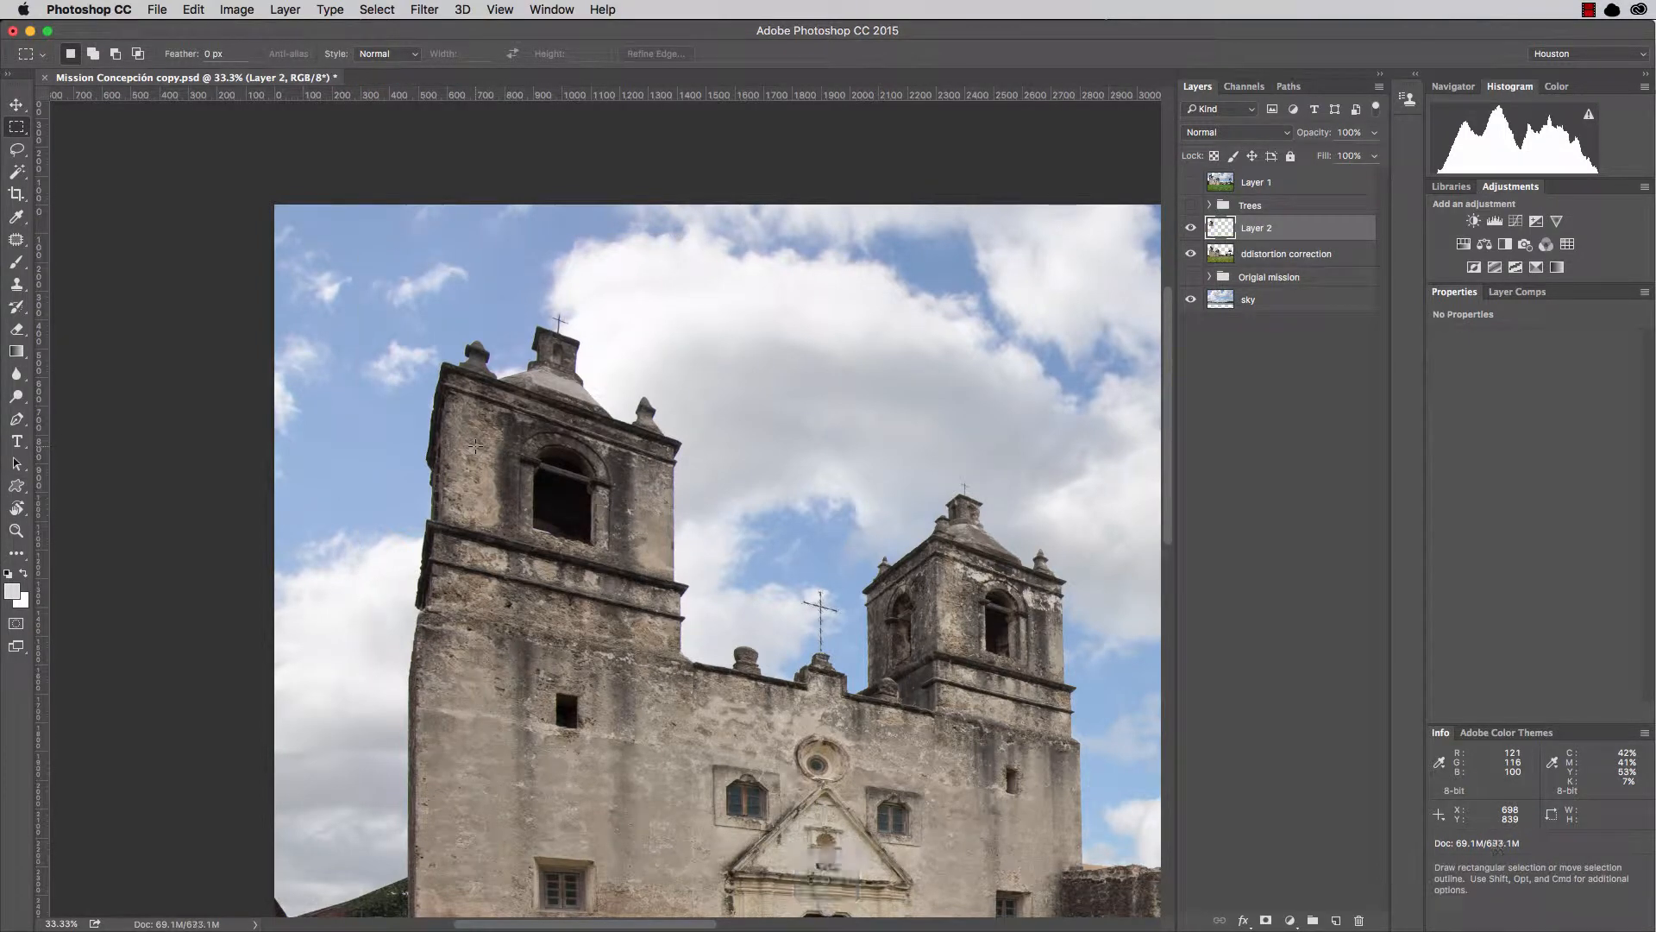
# Move the tower copy beside the original, try skewing it horizontally about 6.1° with Free Transform, and undo the skew.
pyautogui.press('v')
pyautogui.press('super+t')
pyautogui.moveTo(517, 489); pyautogui.dragTo(882, 441)
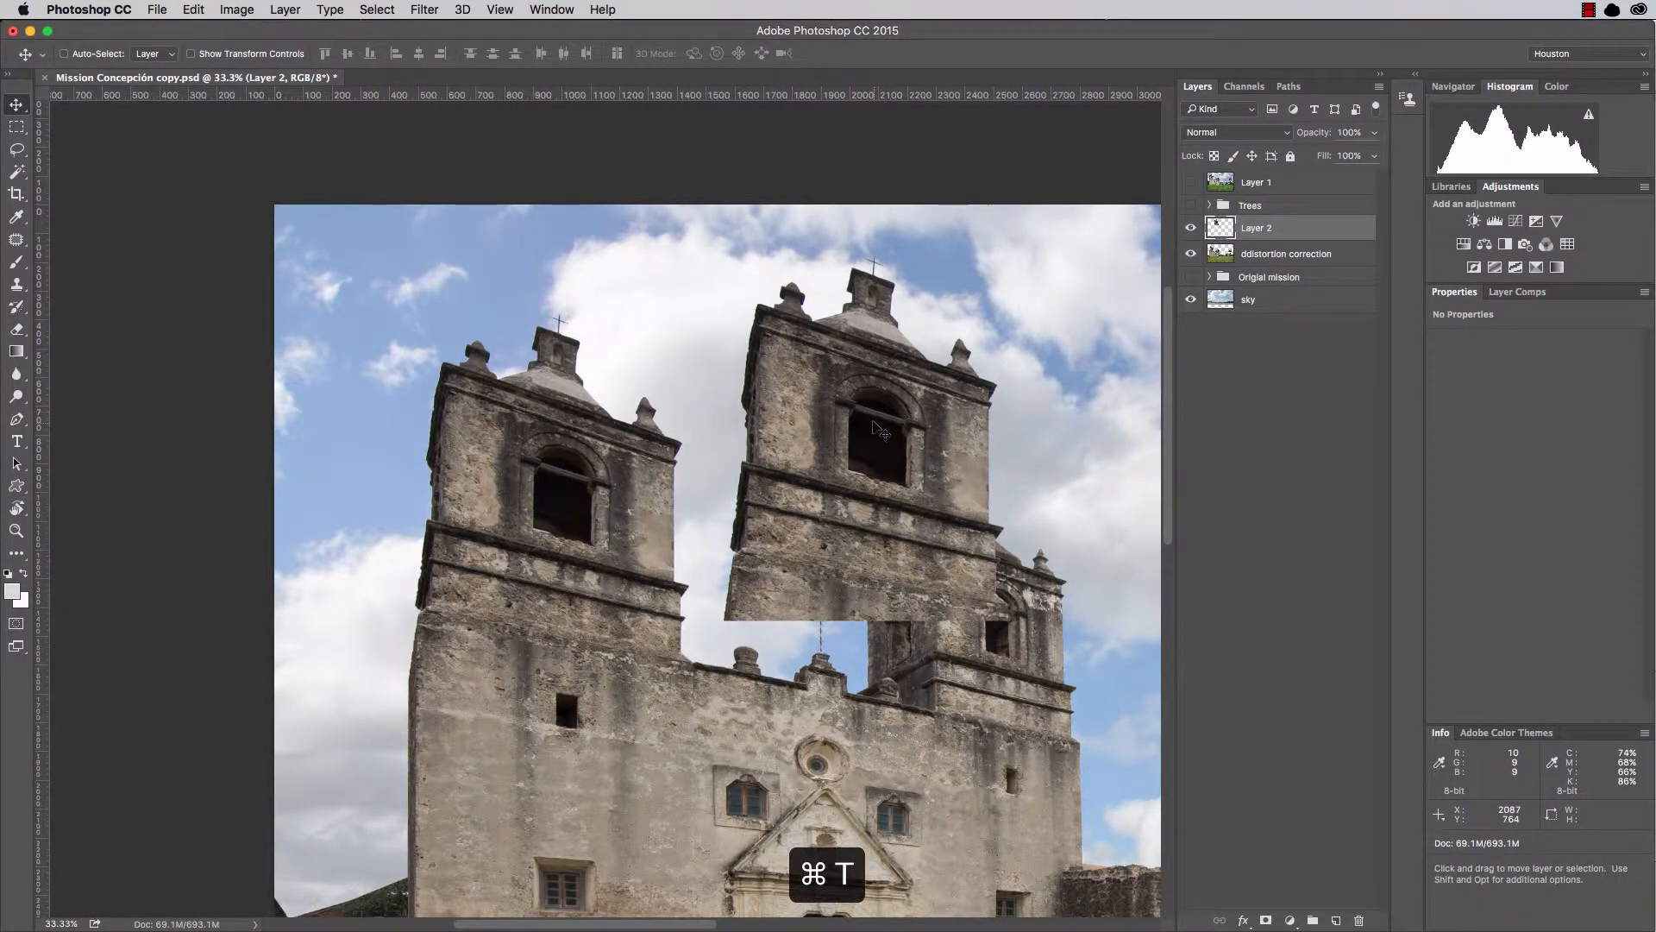
pyautogui.moveTo(865, 257); pyautogui.dragTo(827, 267)
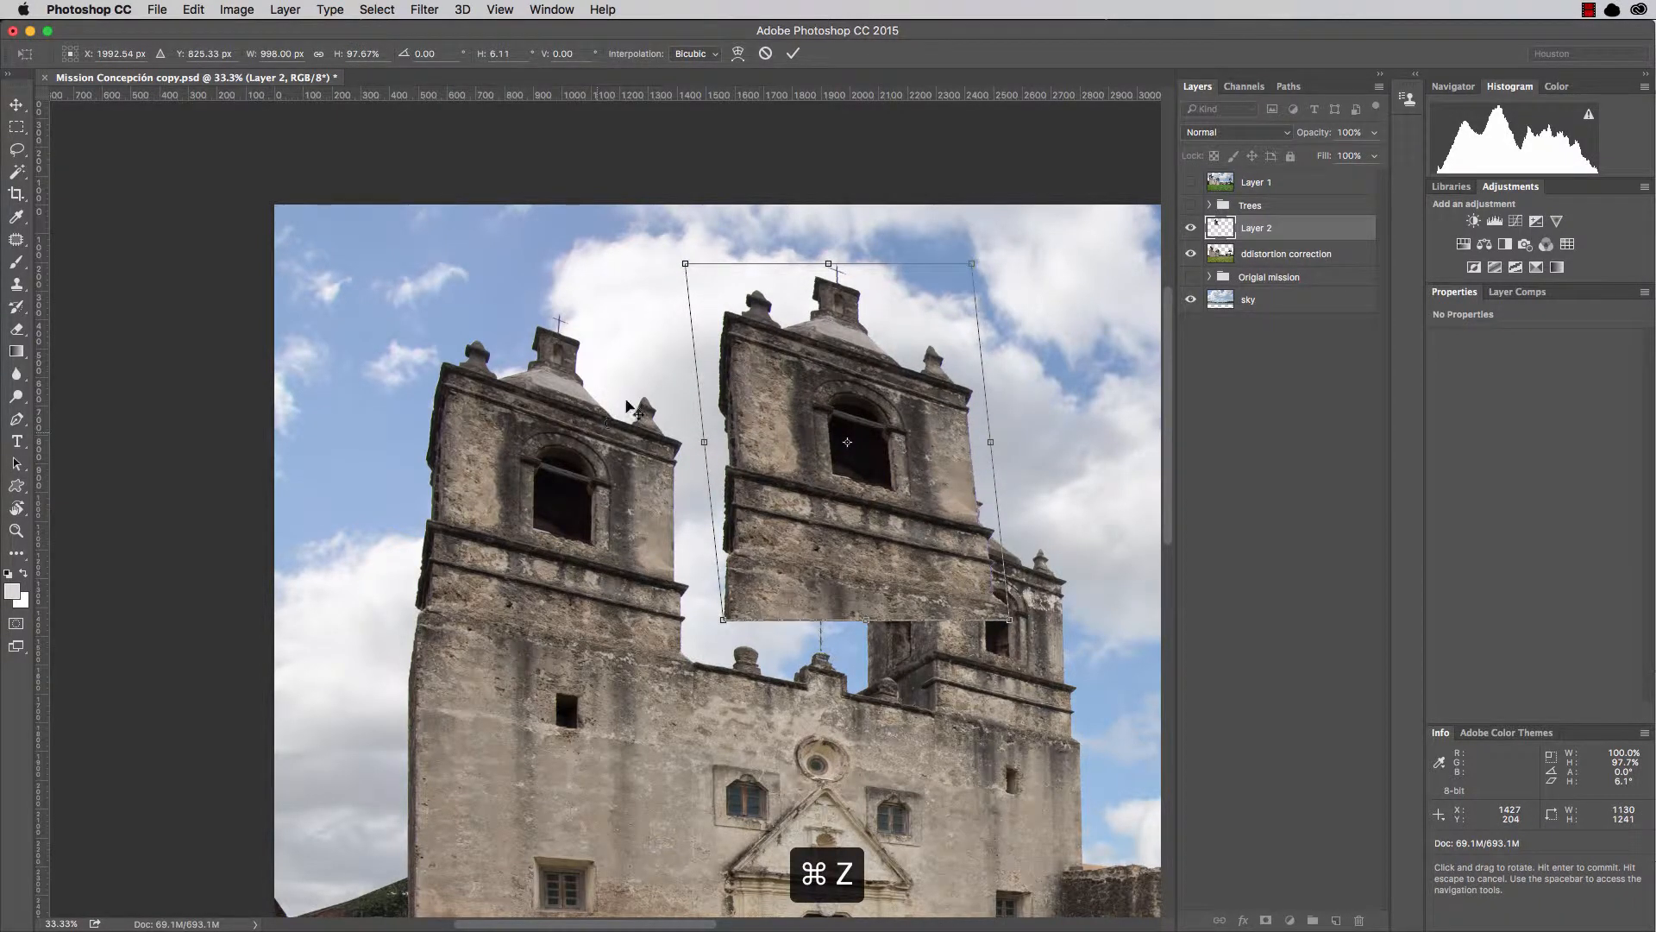
pyautogui.press('super+alt+z')
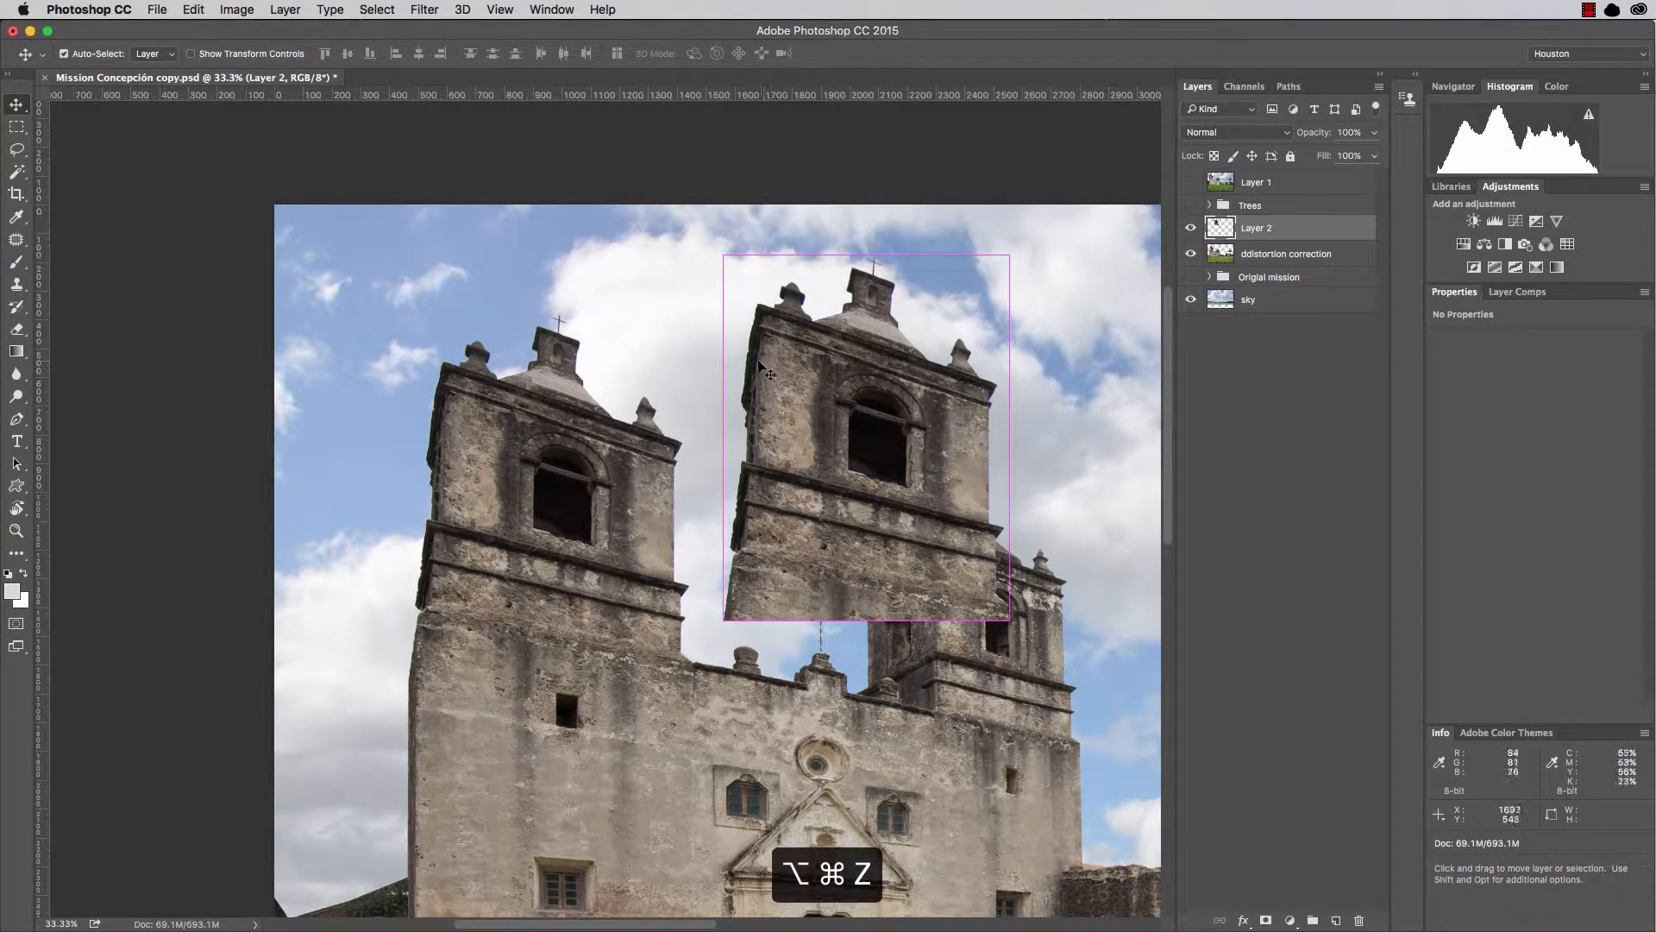
# Undo the tower copy, cut the selected tower onto its own layer instead, and toggle that layer's visibility to check the cut.
pyautogui.press('super+alt+z')
pyautogui.press('super+alt+z')
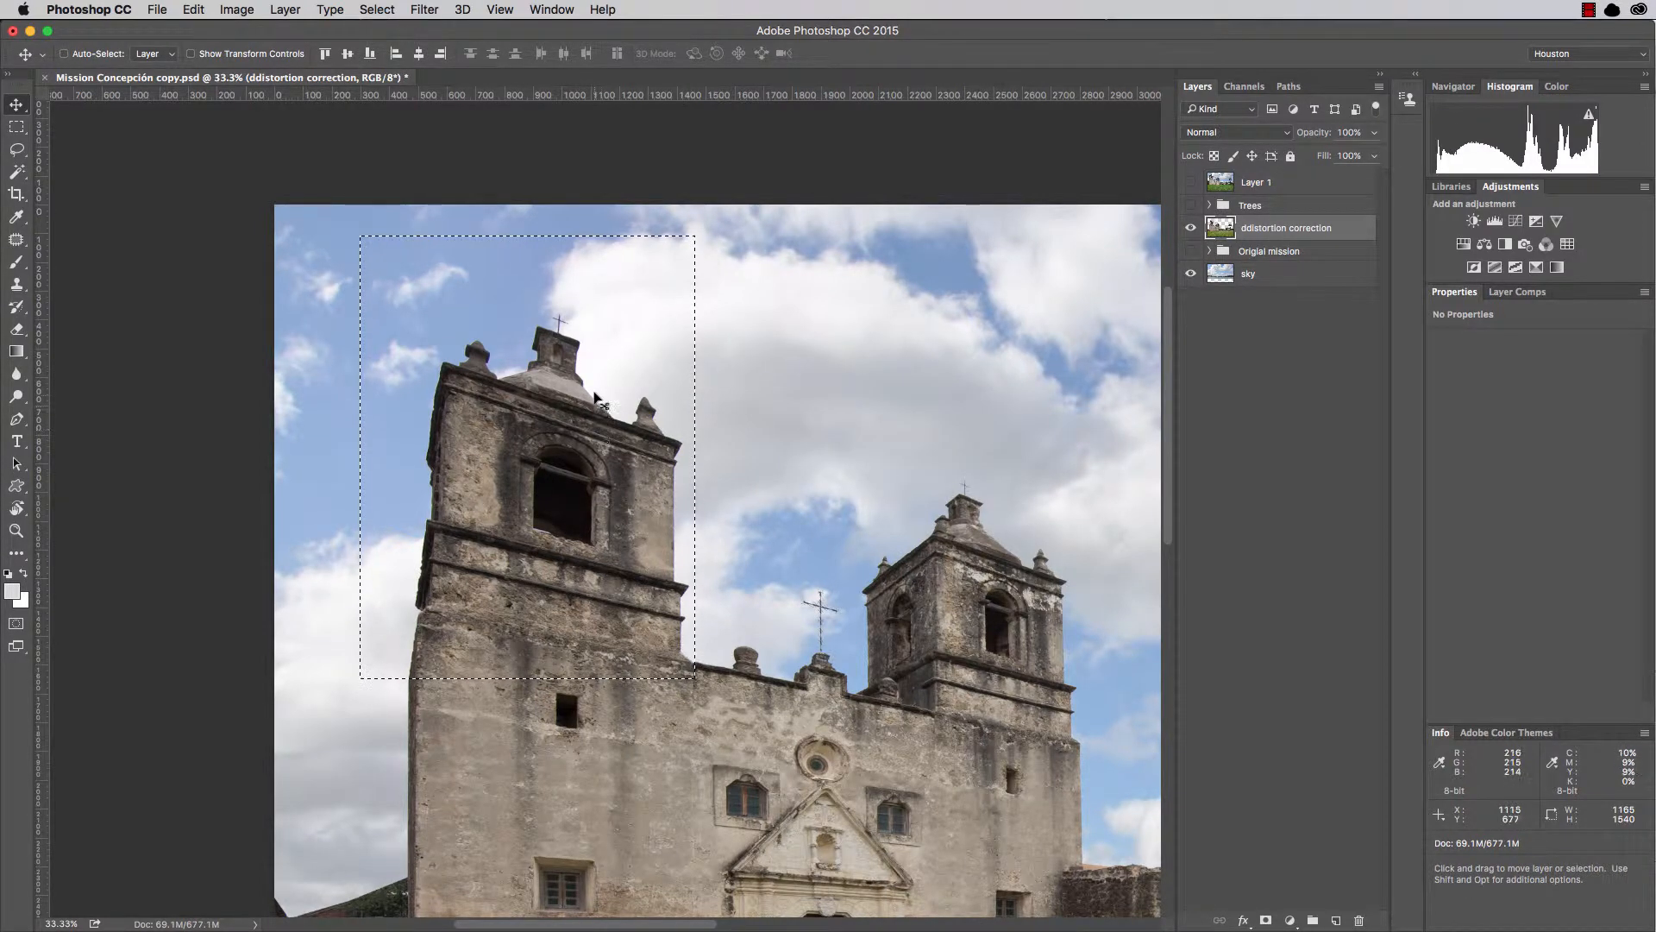
pyautogui.press('shift+super+j')
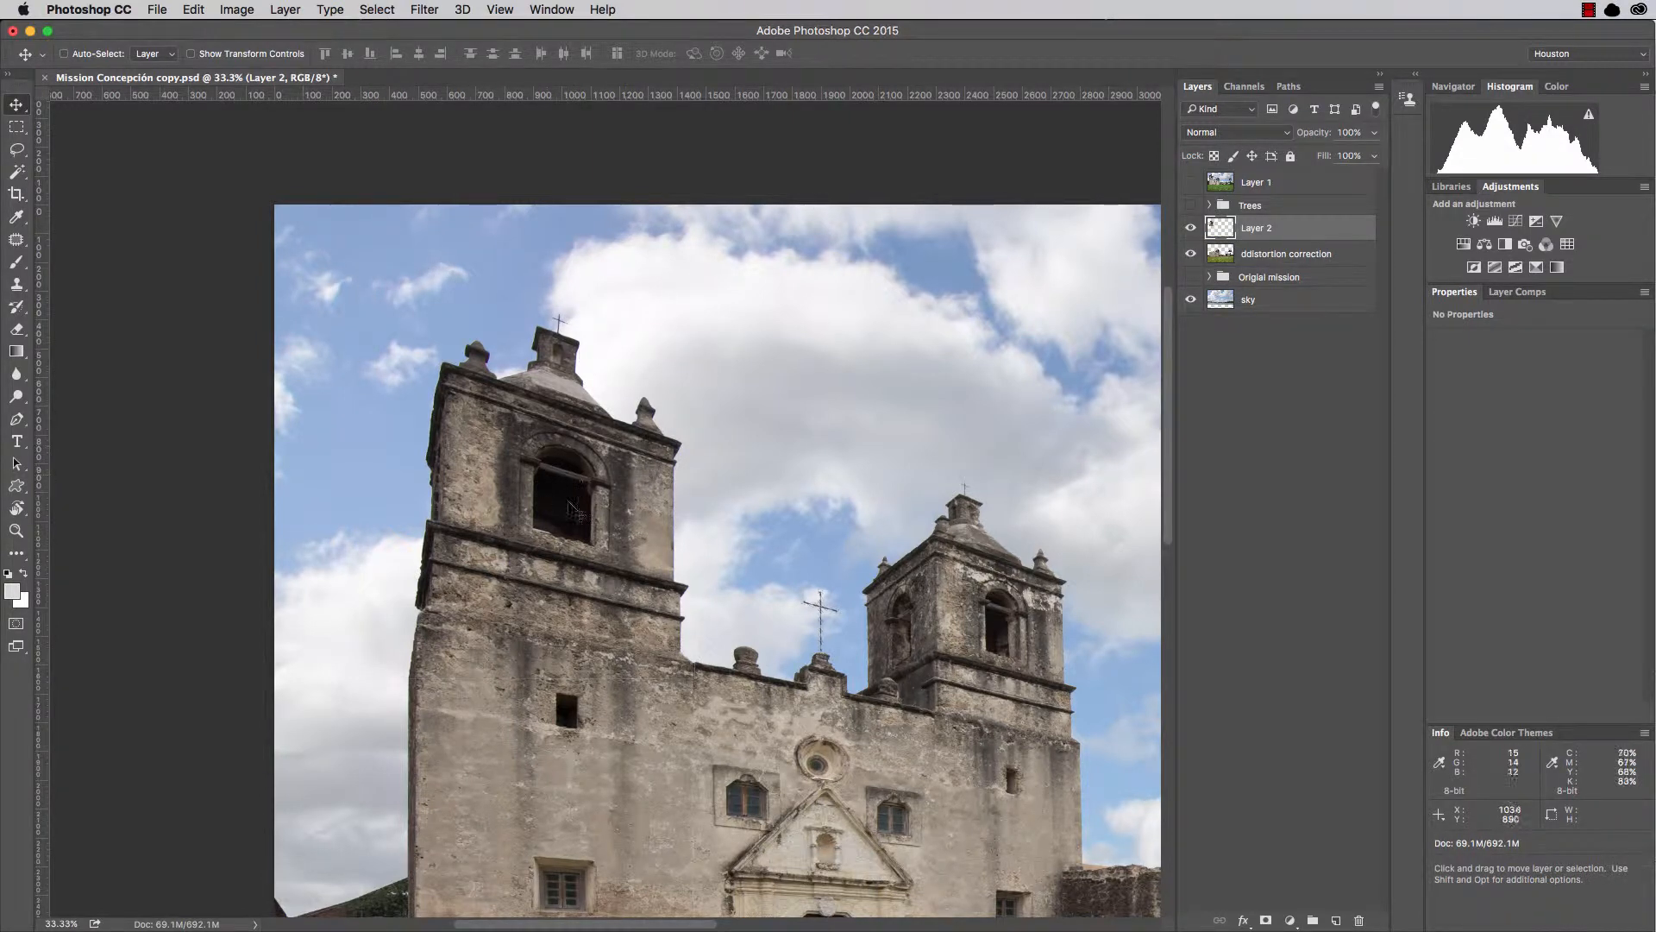
pyautogui.click(1190, 230)
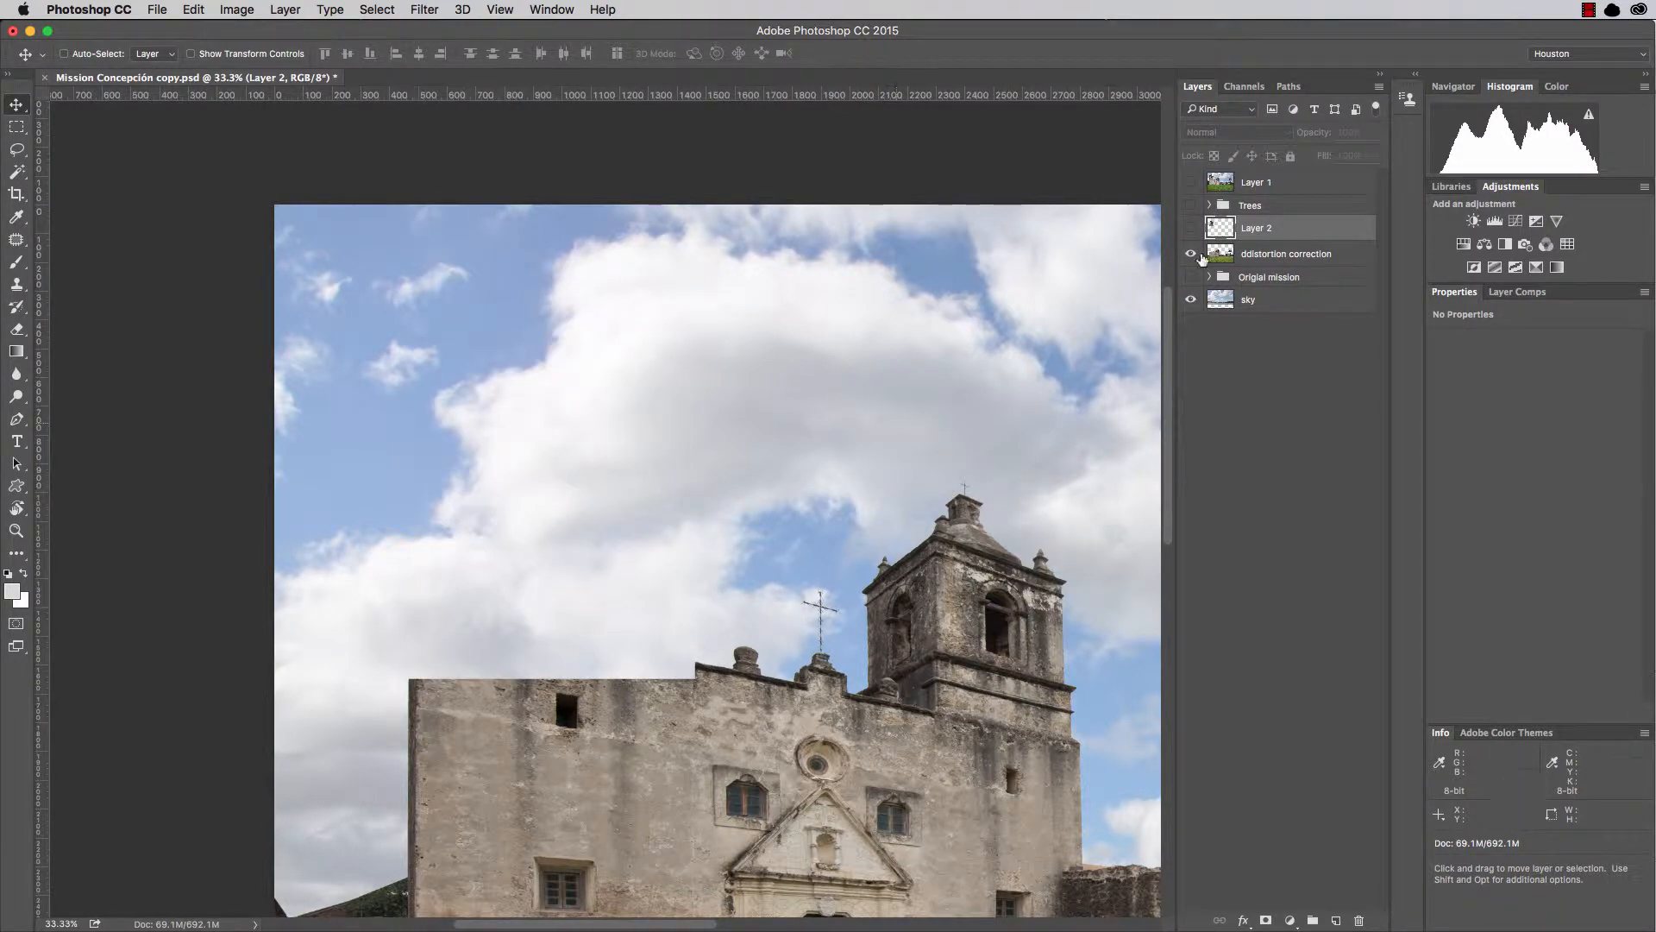
pyautogui.click(1192, 228)
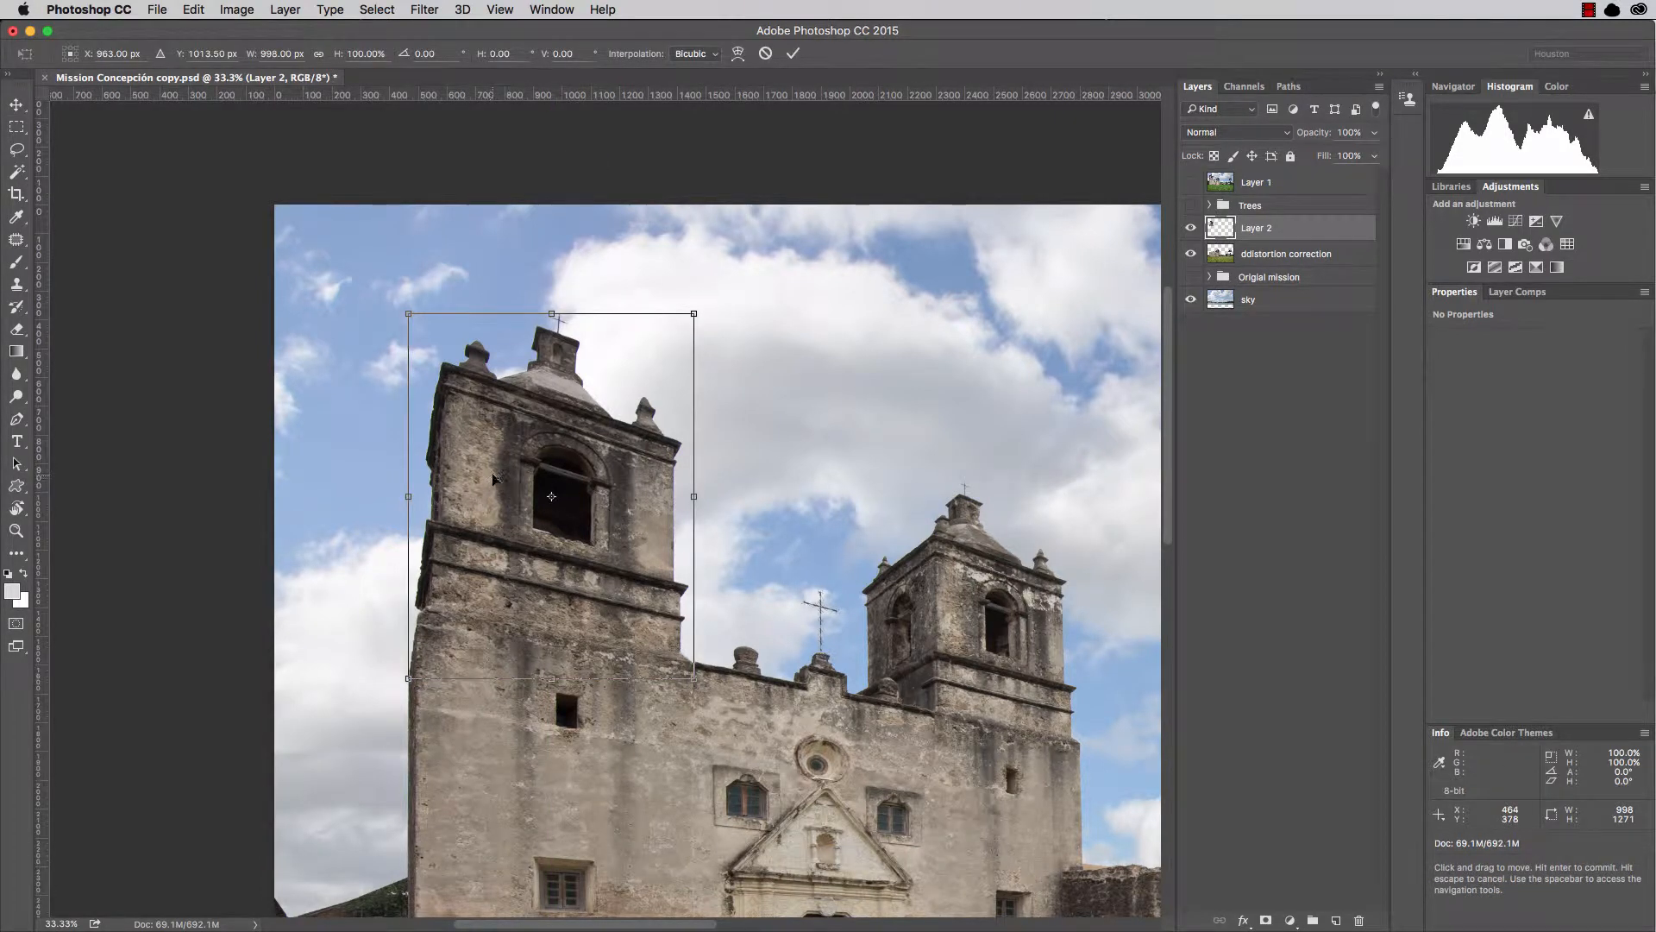
# Distort the cut tower's upper-left corner outward to about 1064 px wide with Free Transform, using vertical guides along both tower edges.
pyautogui.press('super+semicolon')
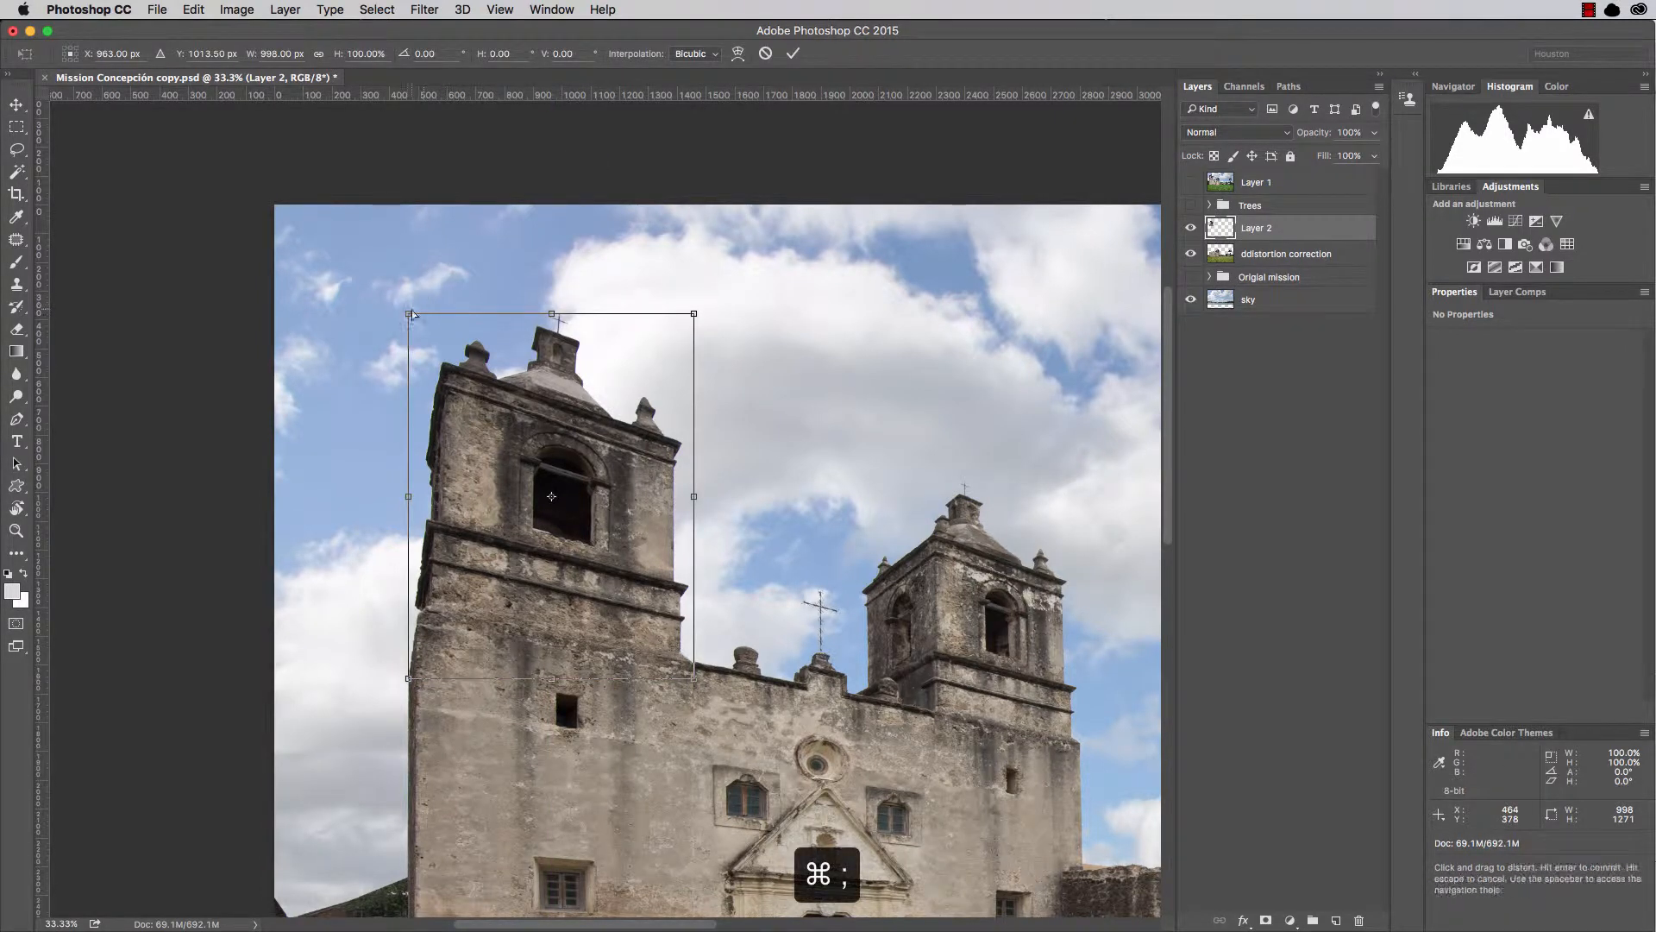
pyautogui.press('super+semicolon')
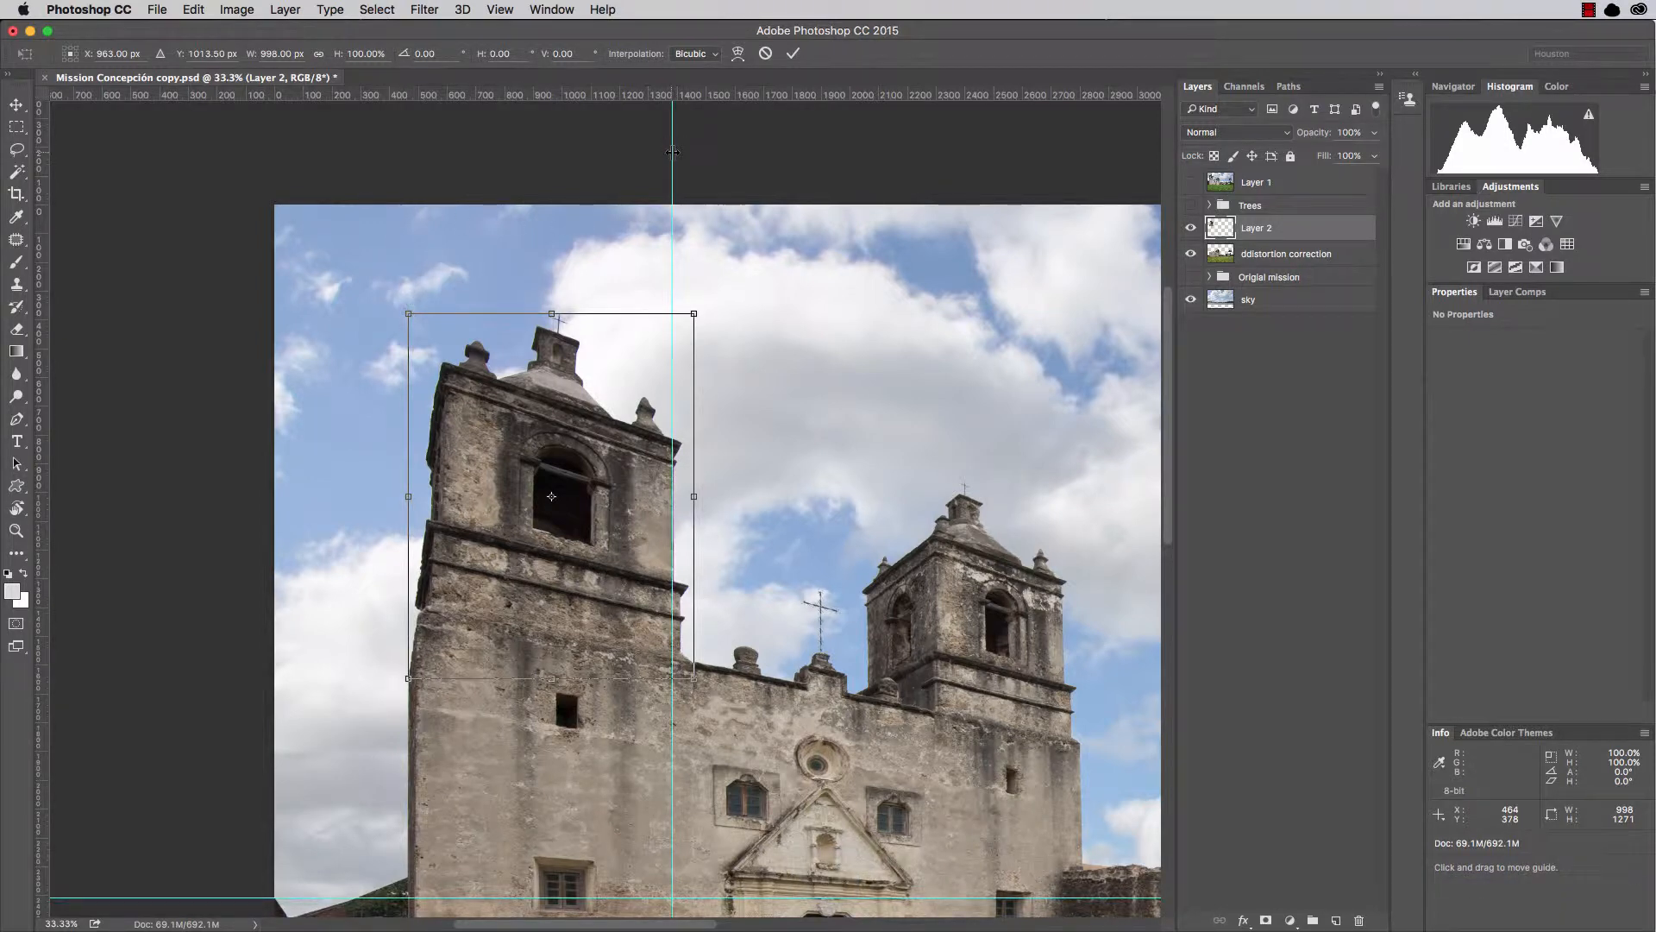
pyautogui.moveTo(672, 152); pyautogui.dragTo(425, 179)
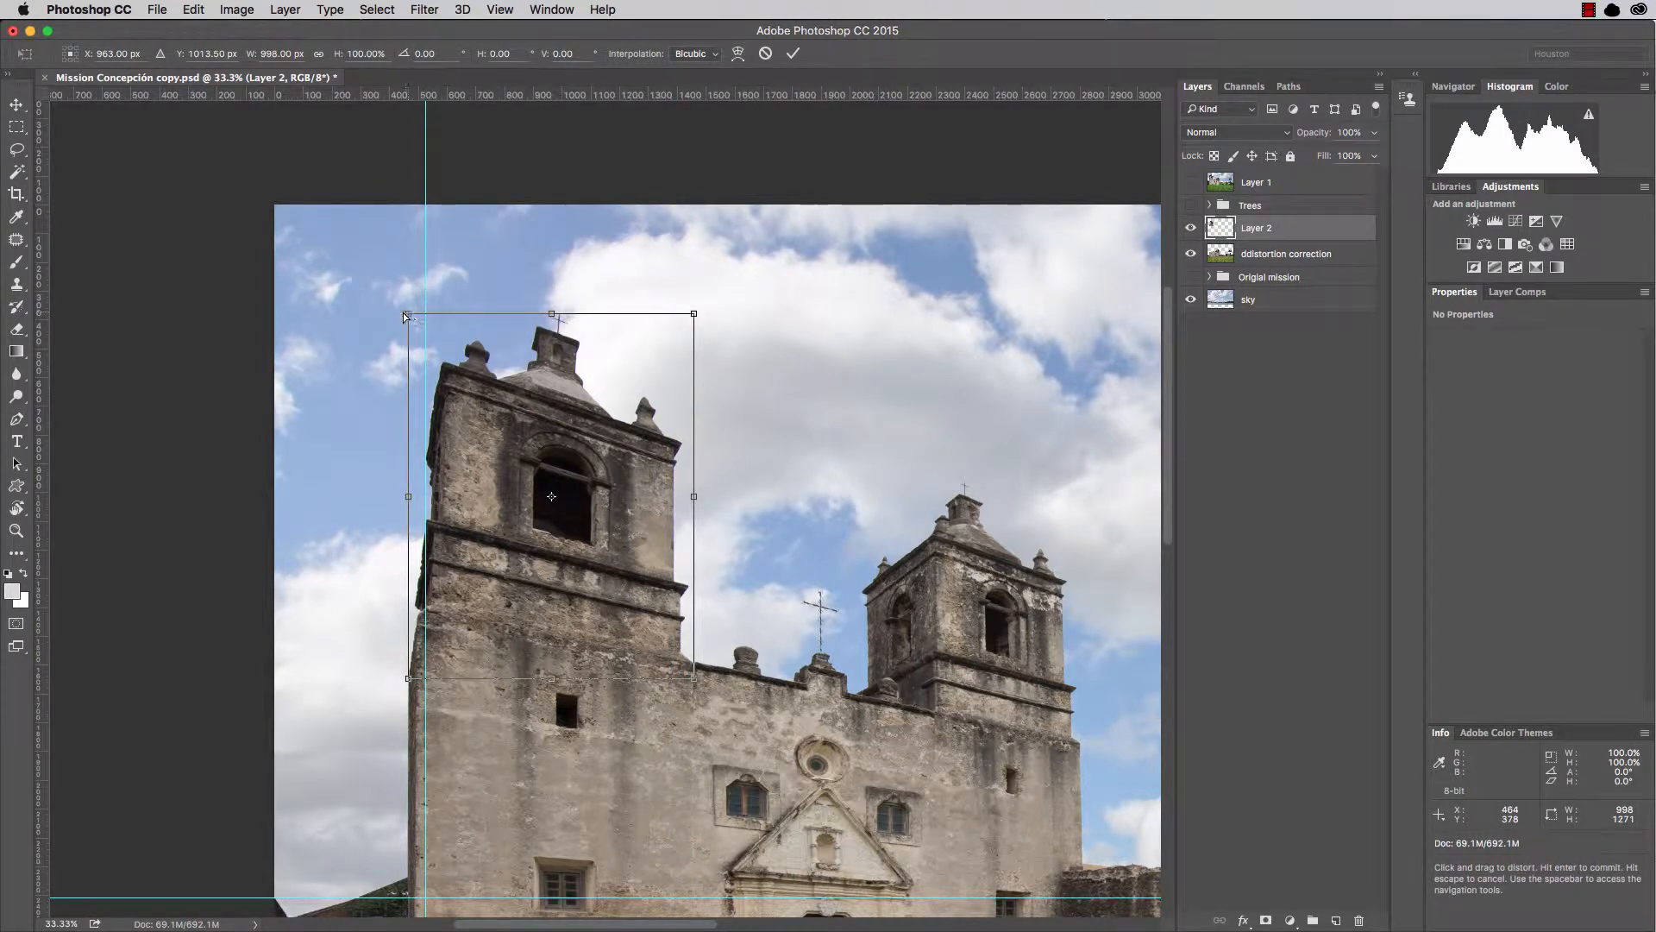
pyautogui.moveTo(404, 317); pyautogui.dragTo(387, 321)
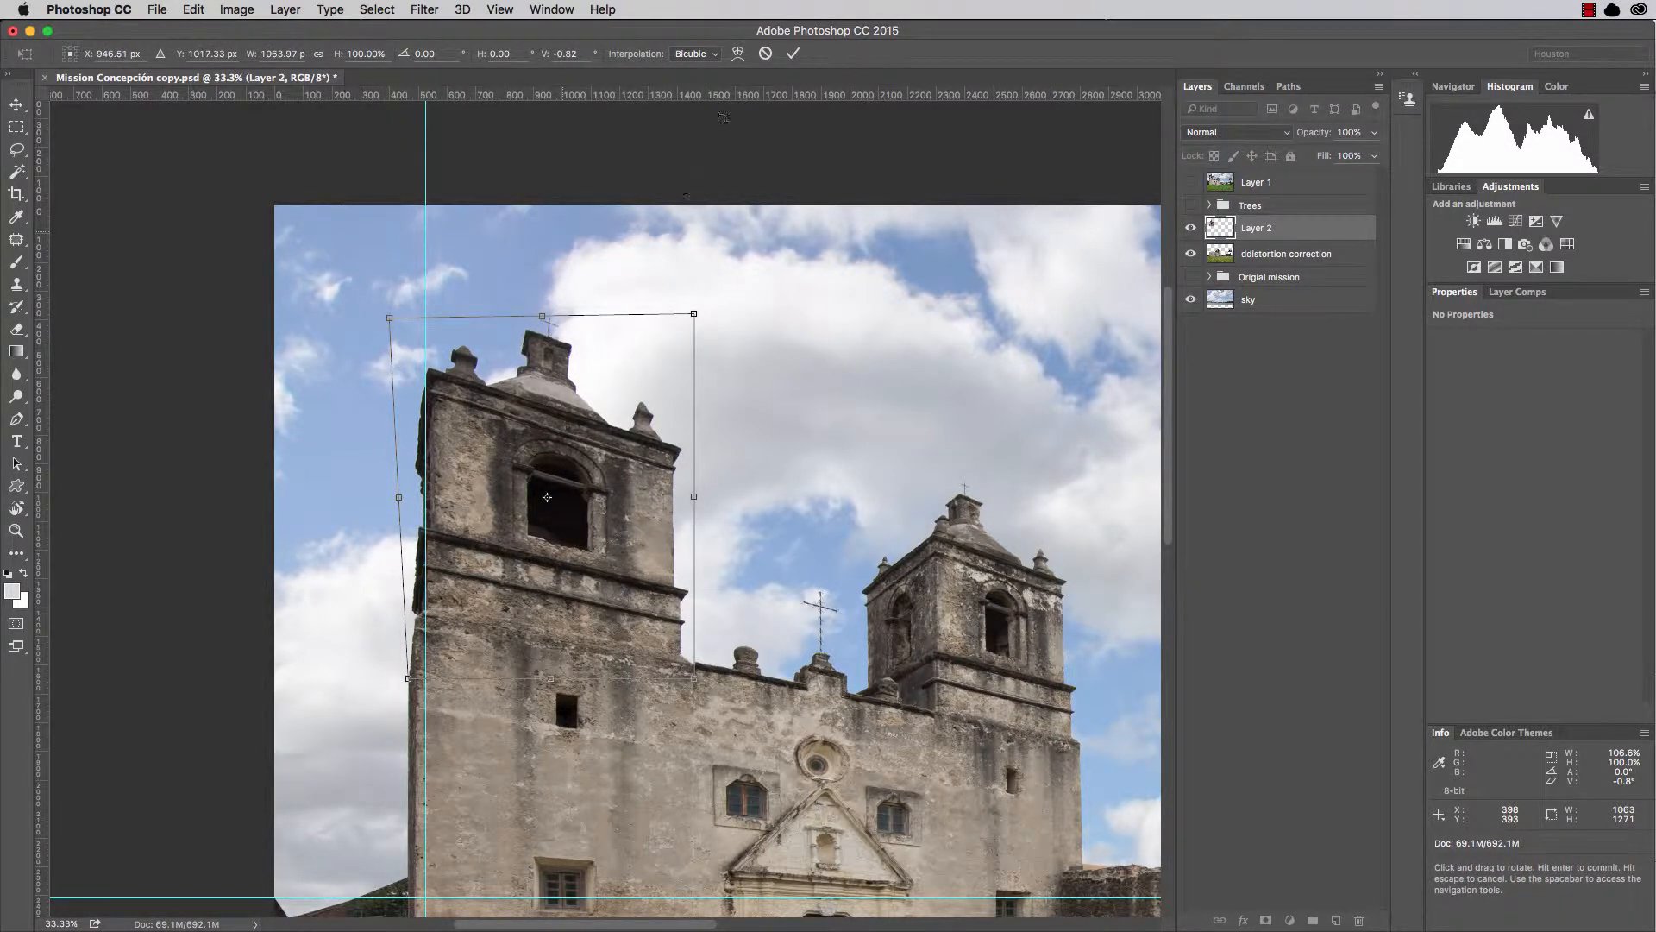
pyautogui.moveTo(736, 107); pyautogui.dragTo(671, 285)
pyautogui.press('super+Return')
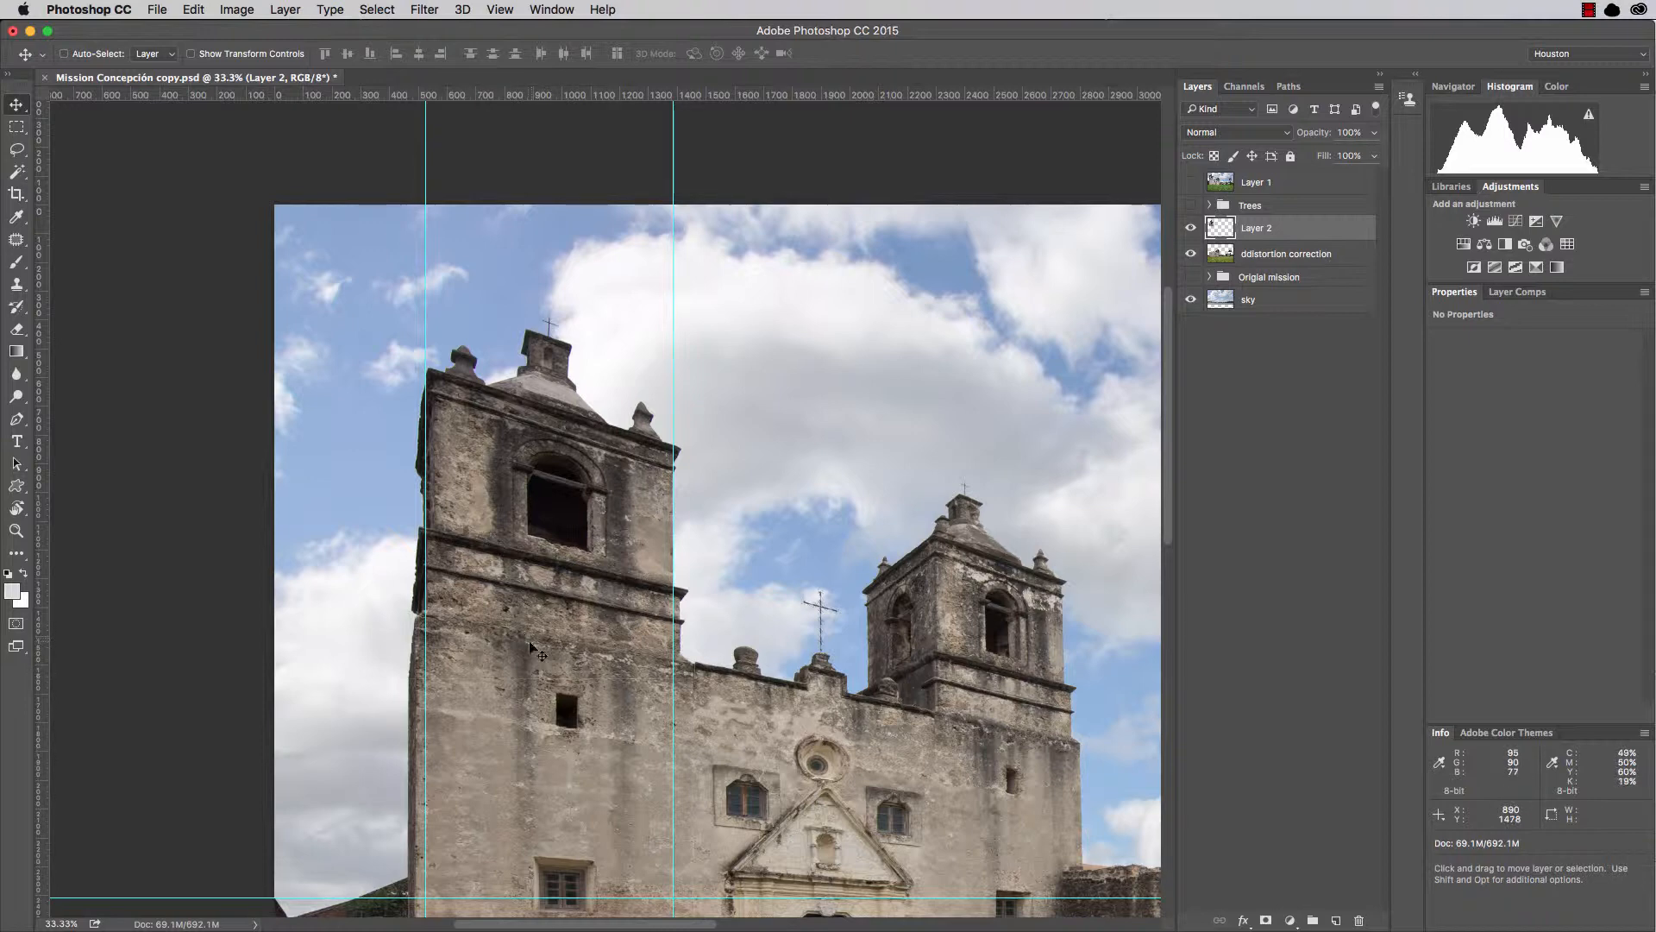
# Hide the guides and examine the seam at the tower's outer edge up close, toggling the tower layer's visibility.
pyautogui.press('super+semicolon')
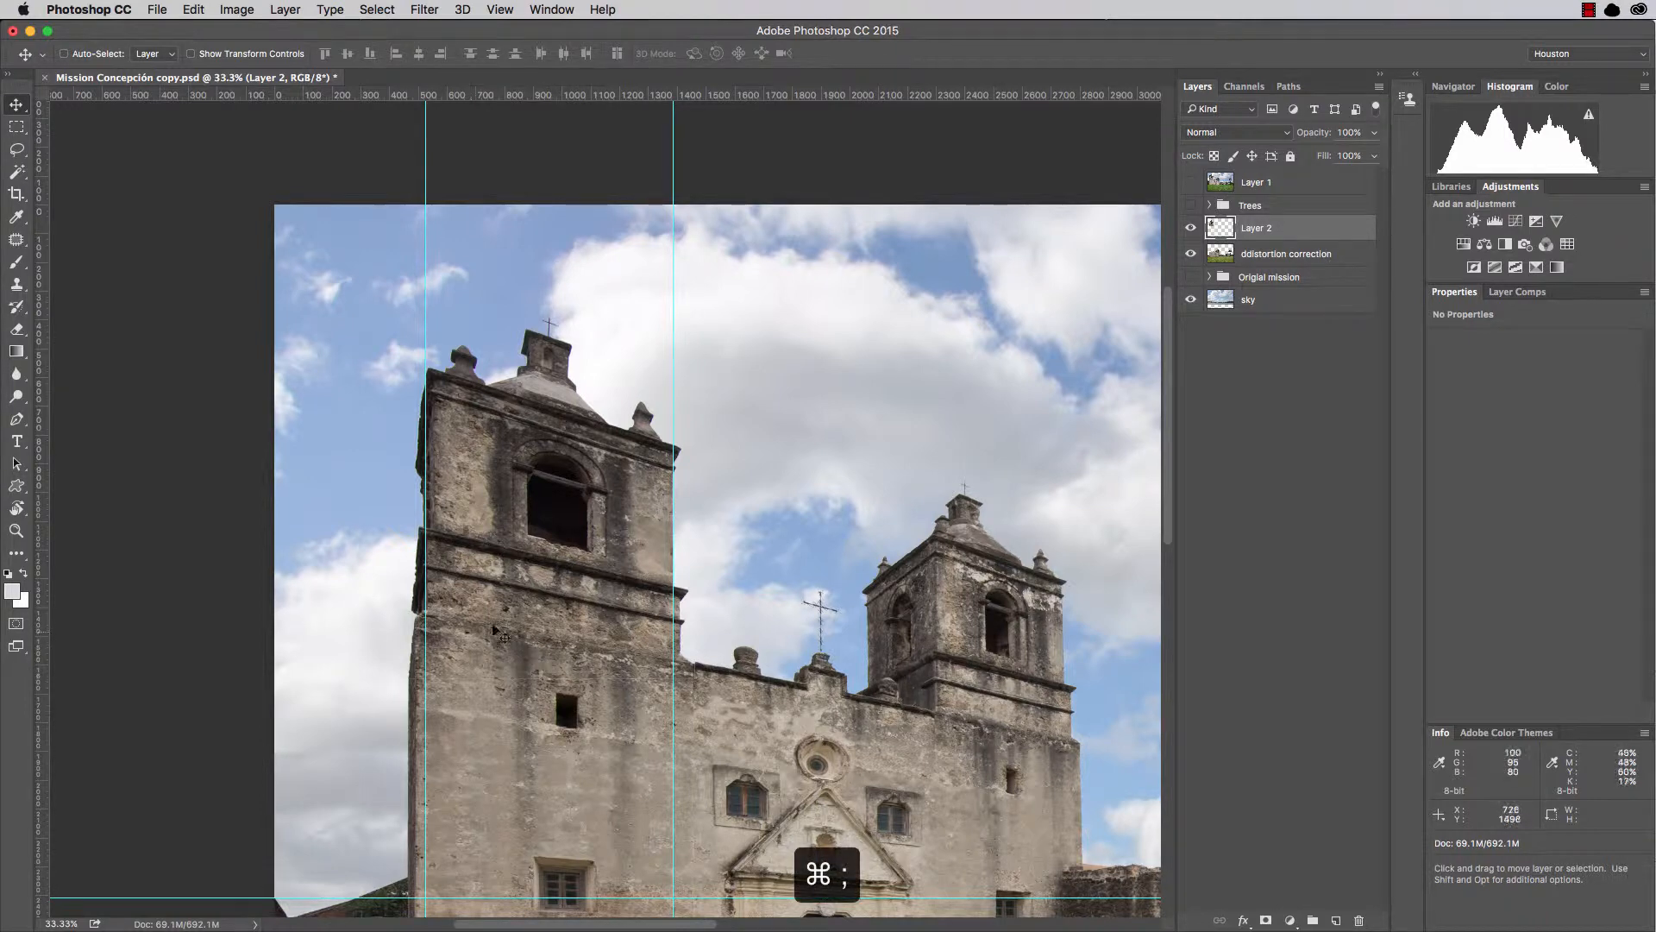
pyautogui.press('super+semicolon')
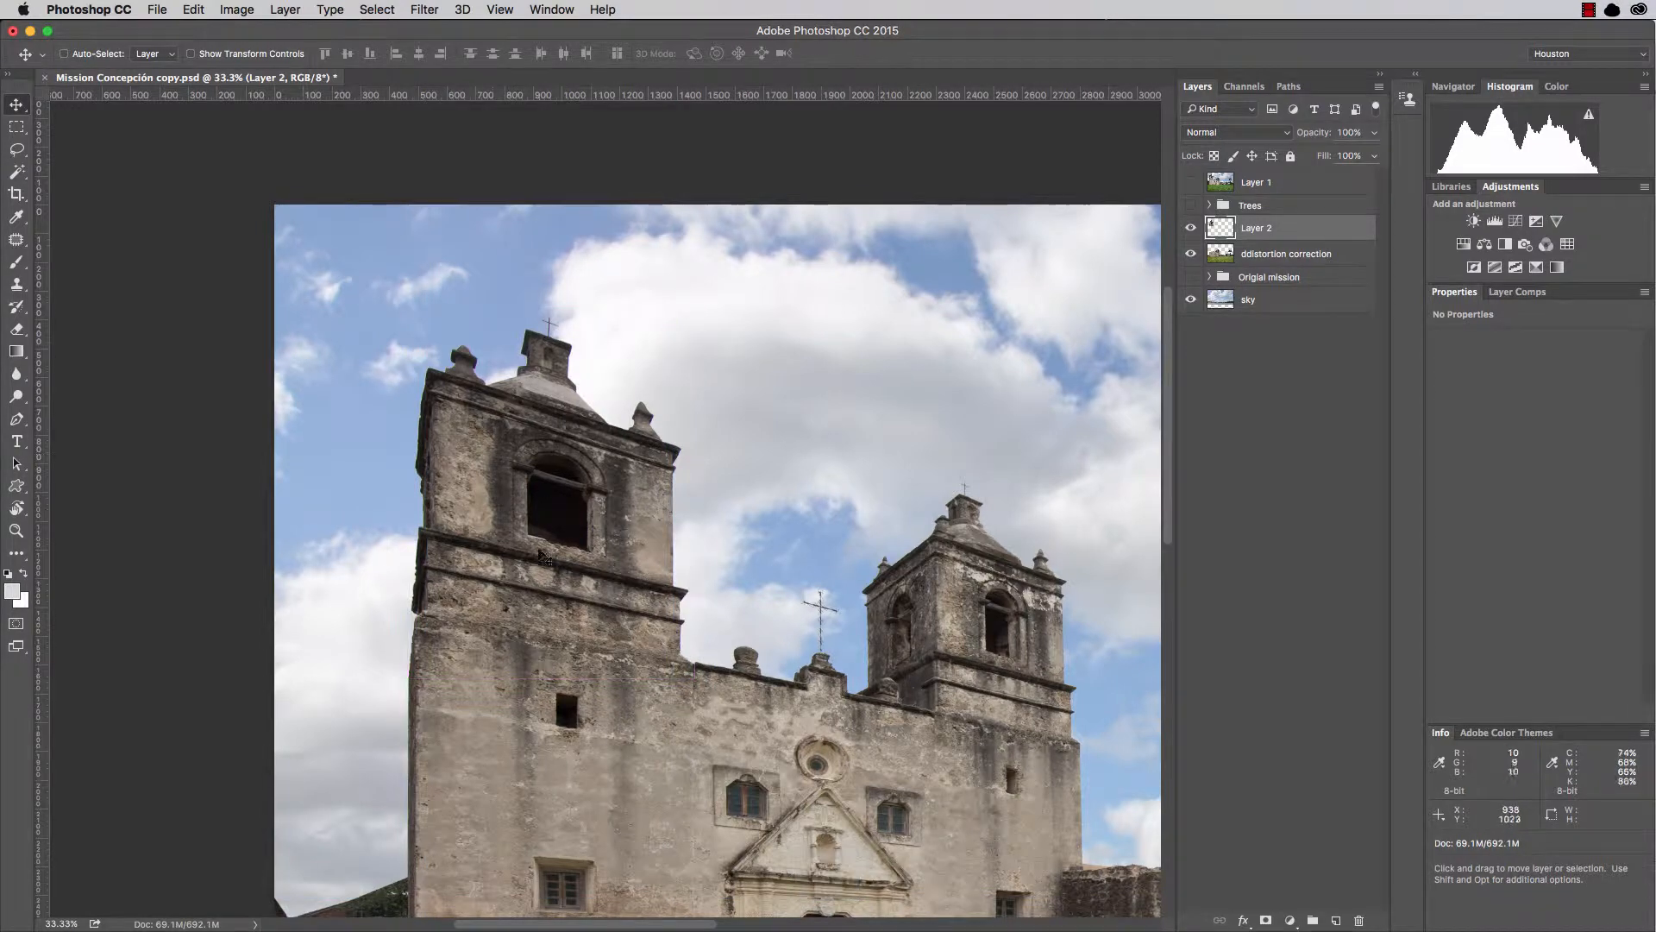
pyautogui.press('z')
pyautogui.moveTo(480, 626); pyautogui.dragTo(571, 623)
pyautogui.press('v')
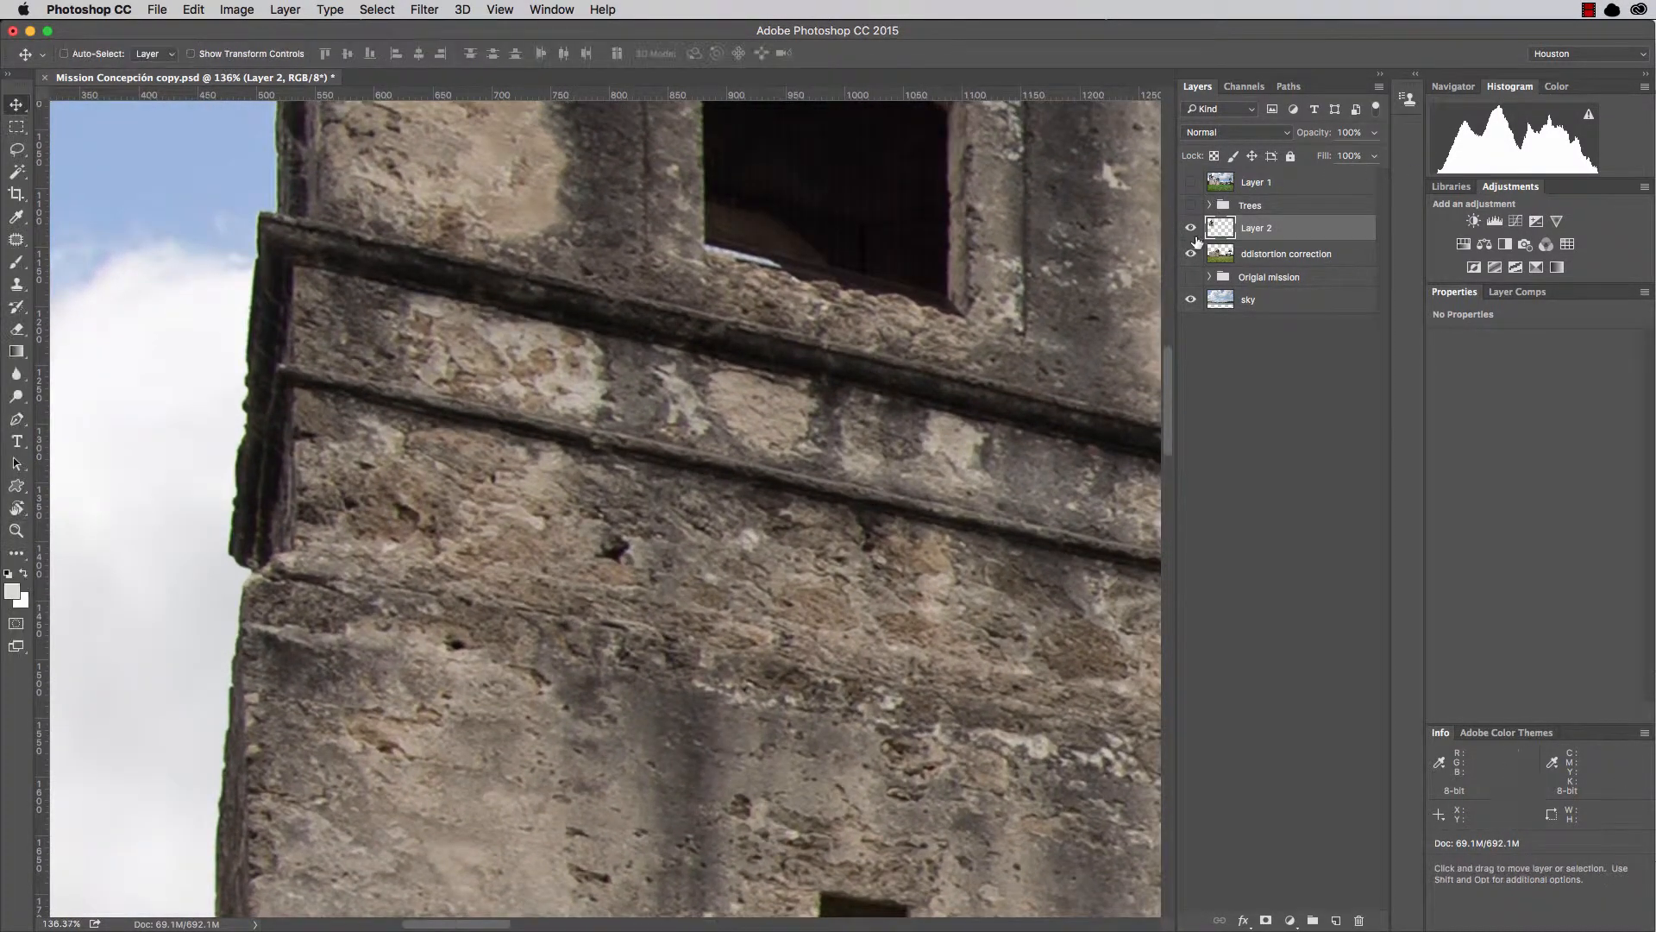
pyautogui.click(1191, 227)
pyautogui.click(1192, 228)
pyautogui.press('z')
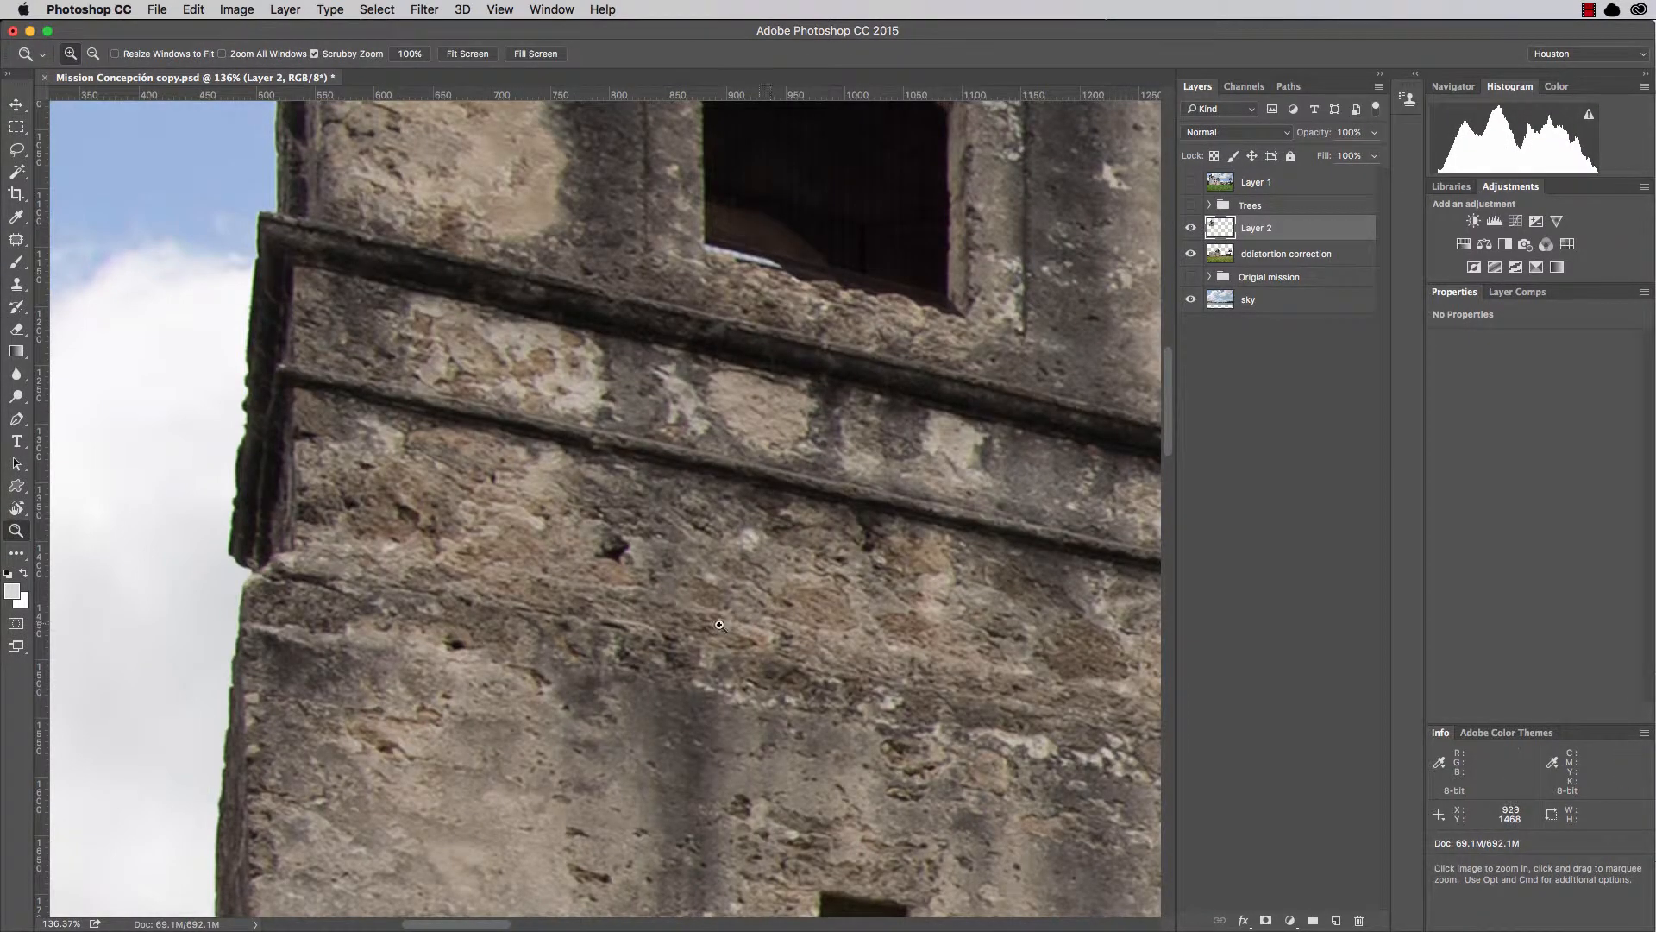
# Examine the seam where the tower meets the roof ledge up close, toggling the tower layer's visibility to compare.
pyautogui.moveTo(768, 620); pyautogui.dragTo(732, 614)
pyautogui.press('v')
pyautogui.press('z')
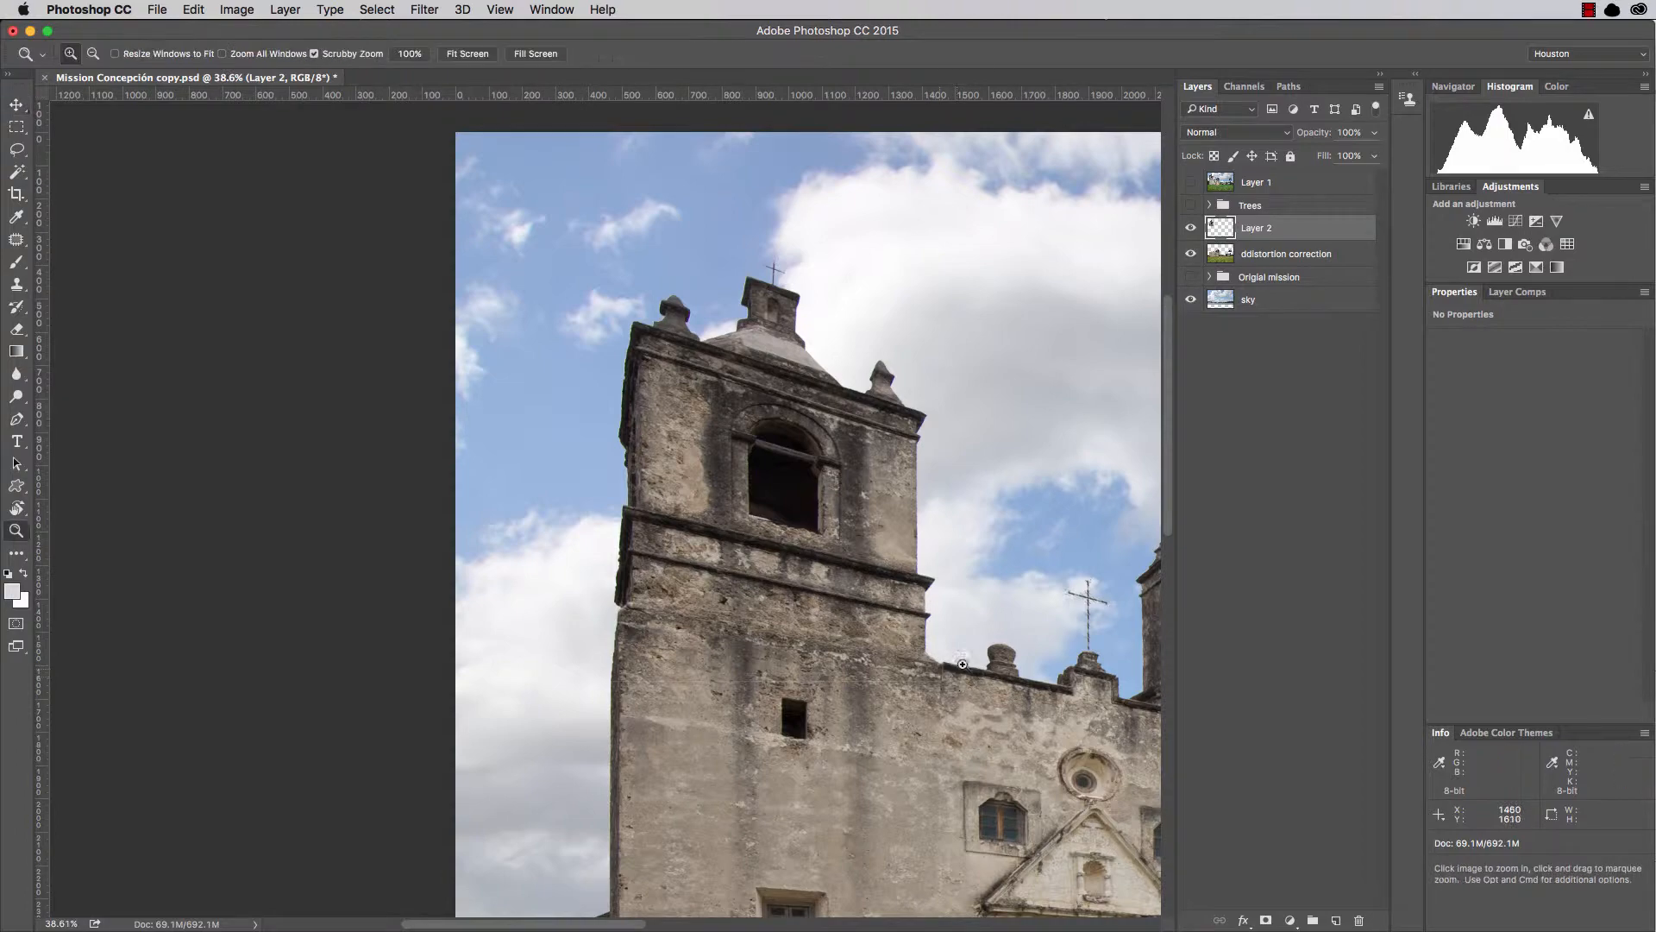
pyautogui.moveTo(957, 686); pyautogui.dragTo(992, 690)
pyautogui.press('v')
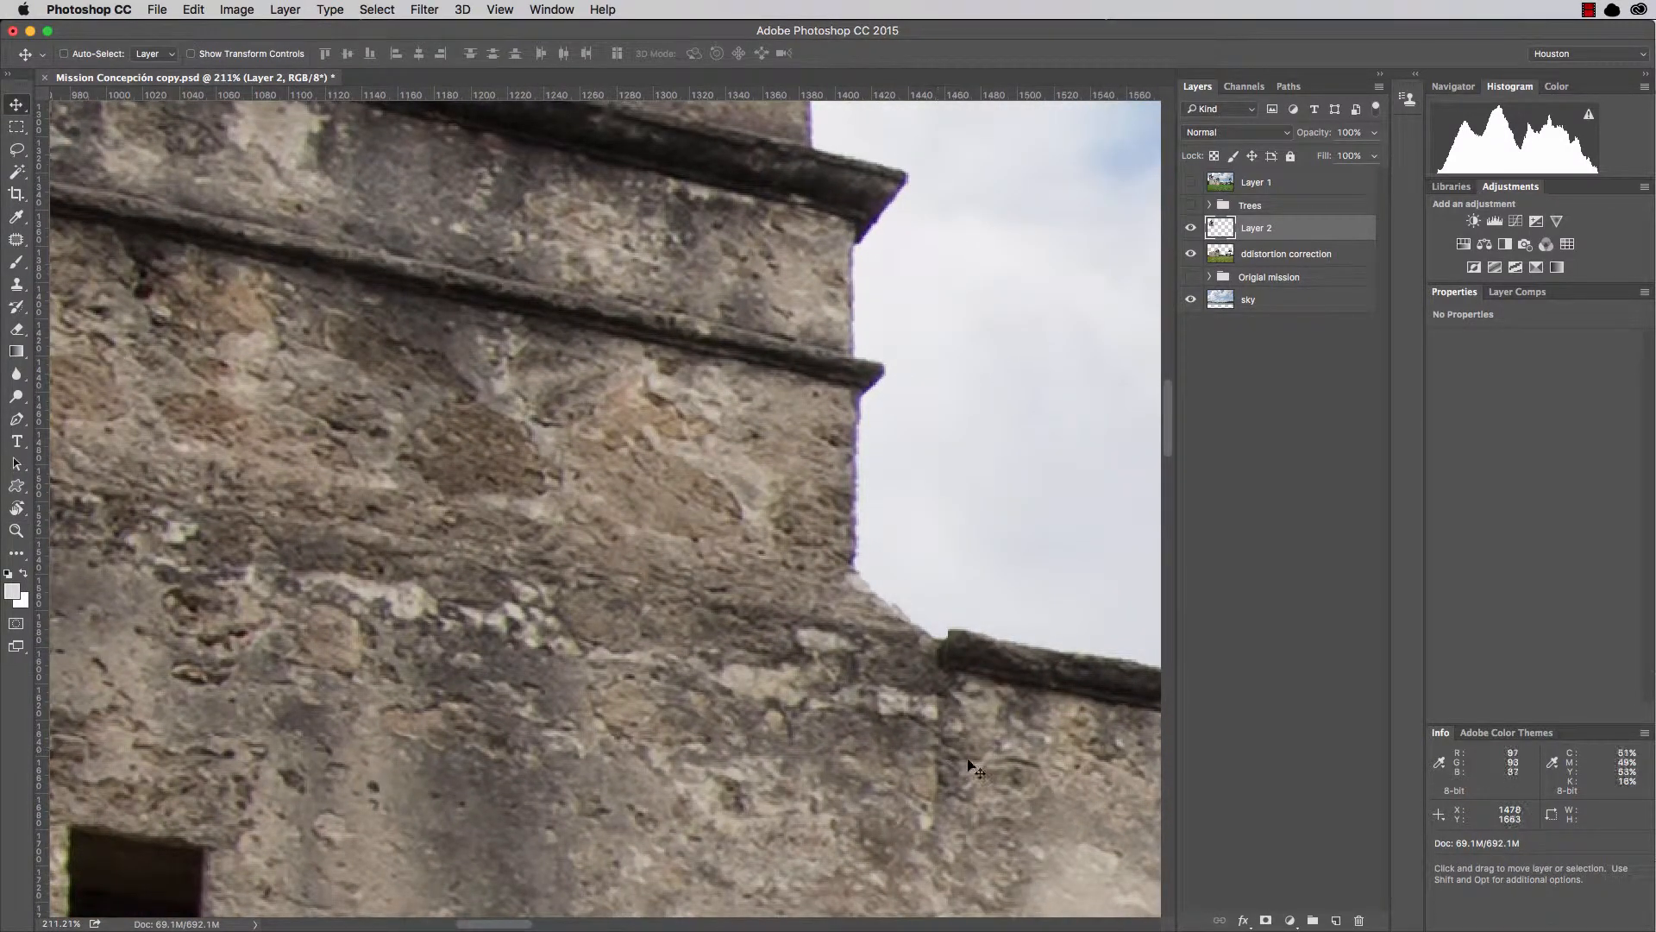
pyautogui.click(1192, 230)
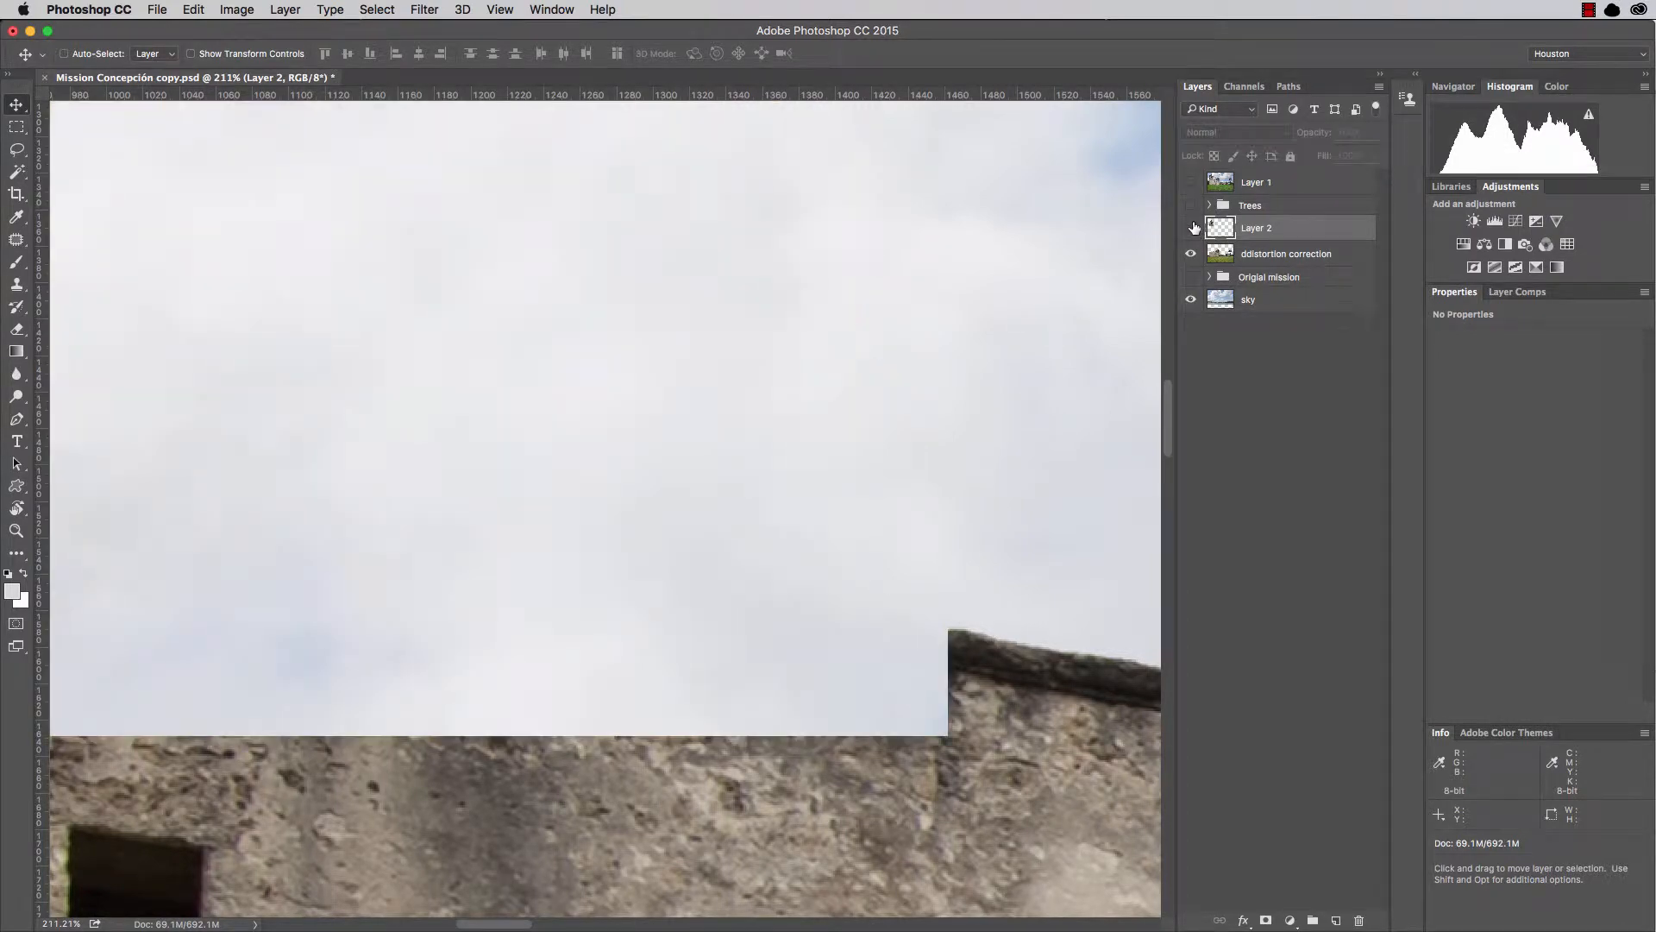
pyautogui.click(1193, 229)
pyautogui.click(1194, 227)
pyautogui.click(1193, 228)
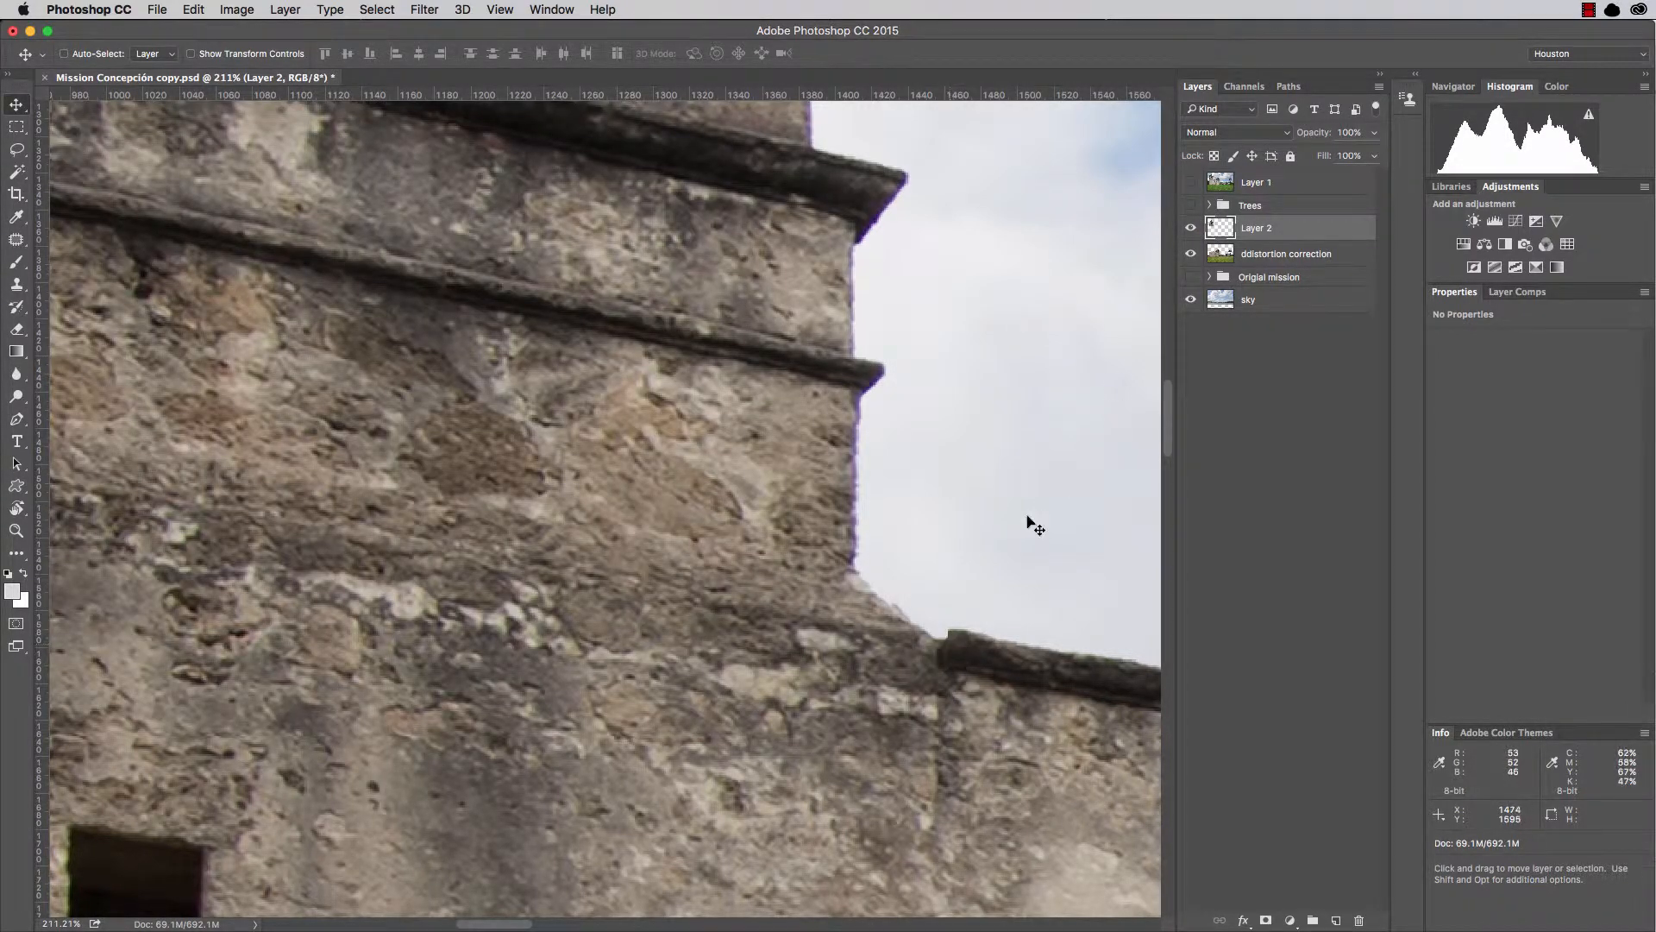
# Put the tower layer into Free Transform's Warp mode, try pulling its upper edge and bell opening, and undo the test adjustments.
pyautogui.press('super+t')
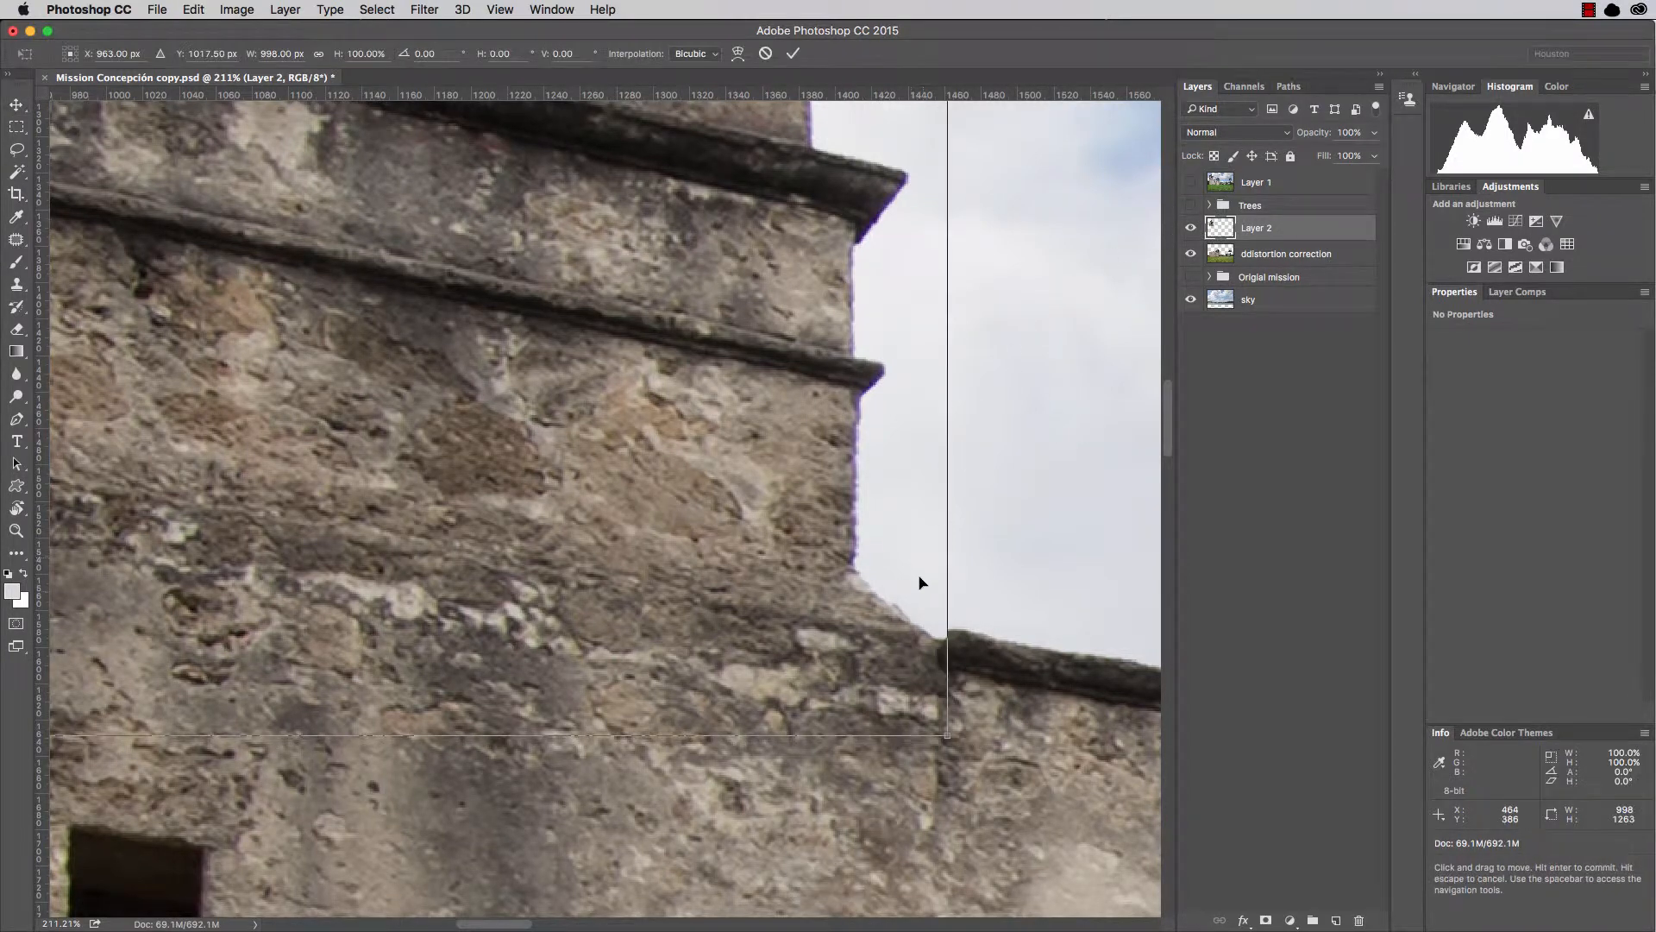
pyautogui.press('super+minus')
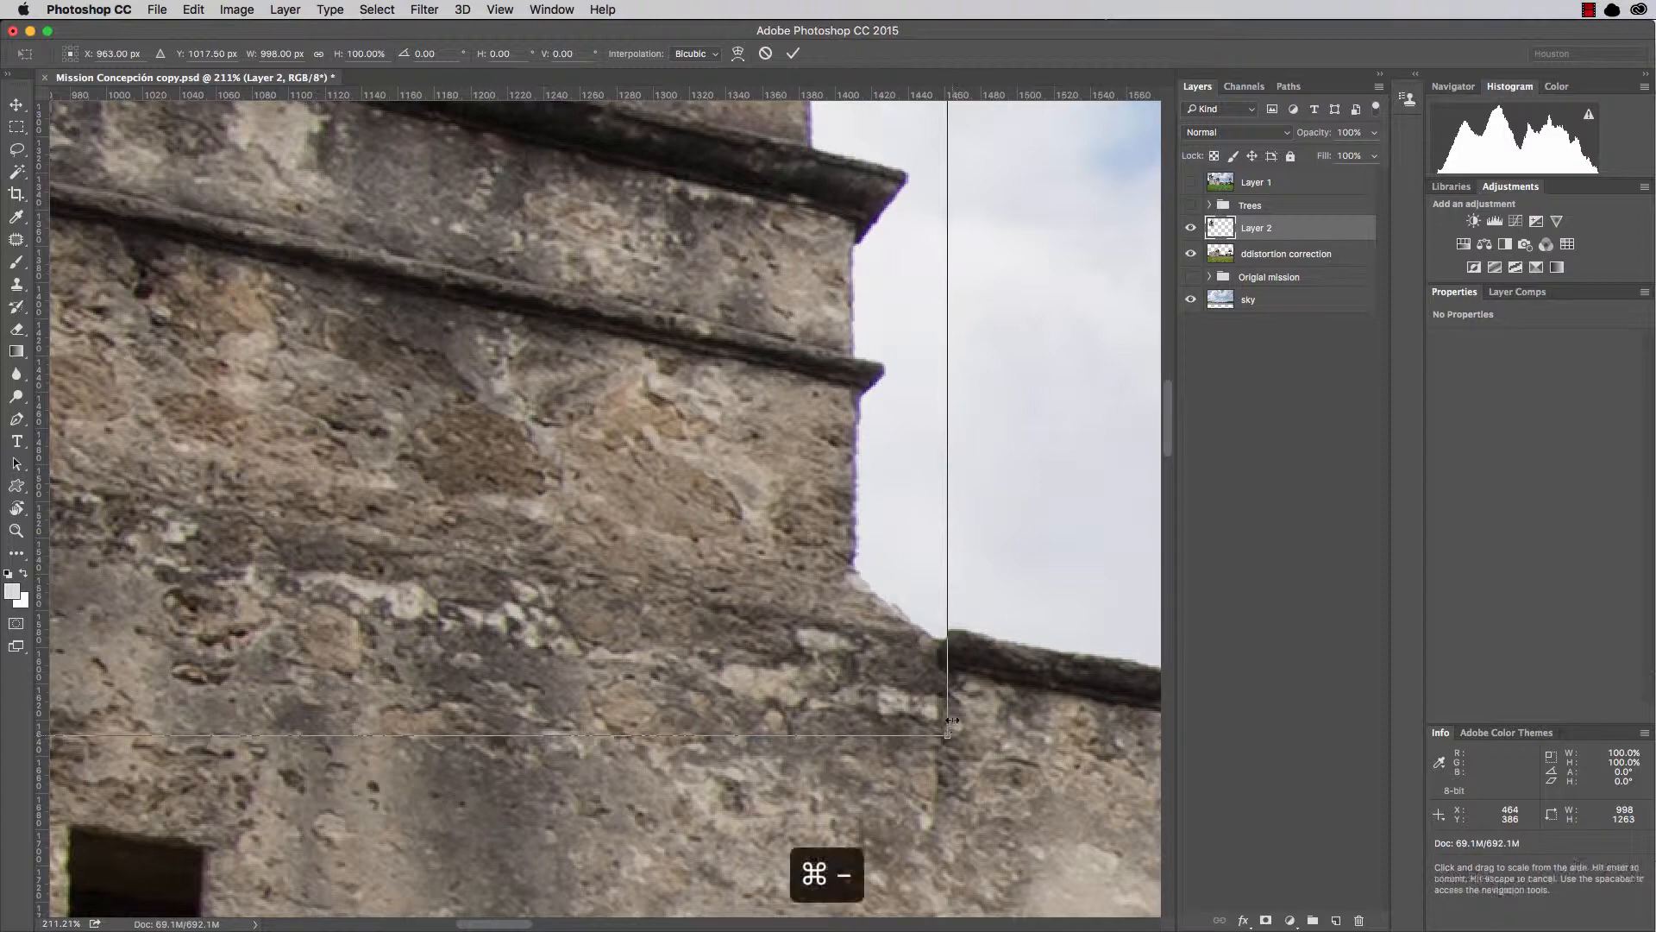
pyautogui.press('super+minus')
pyautogui.press('super+minus')
pyautogui.press('super+minus')
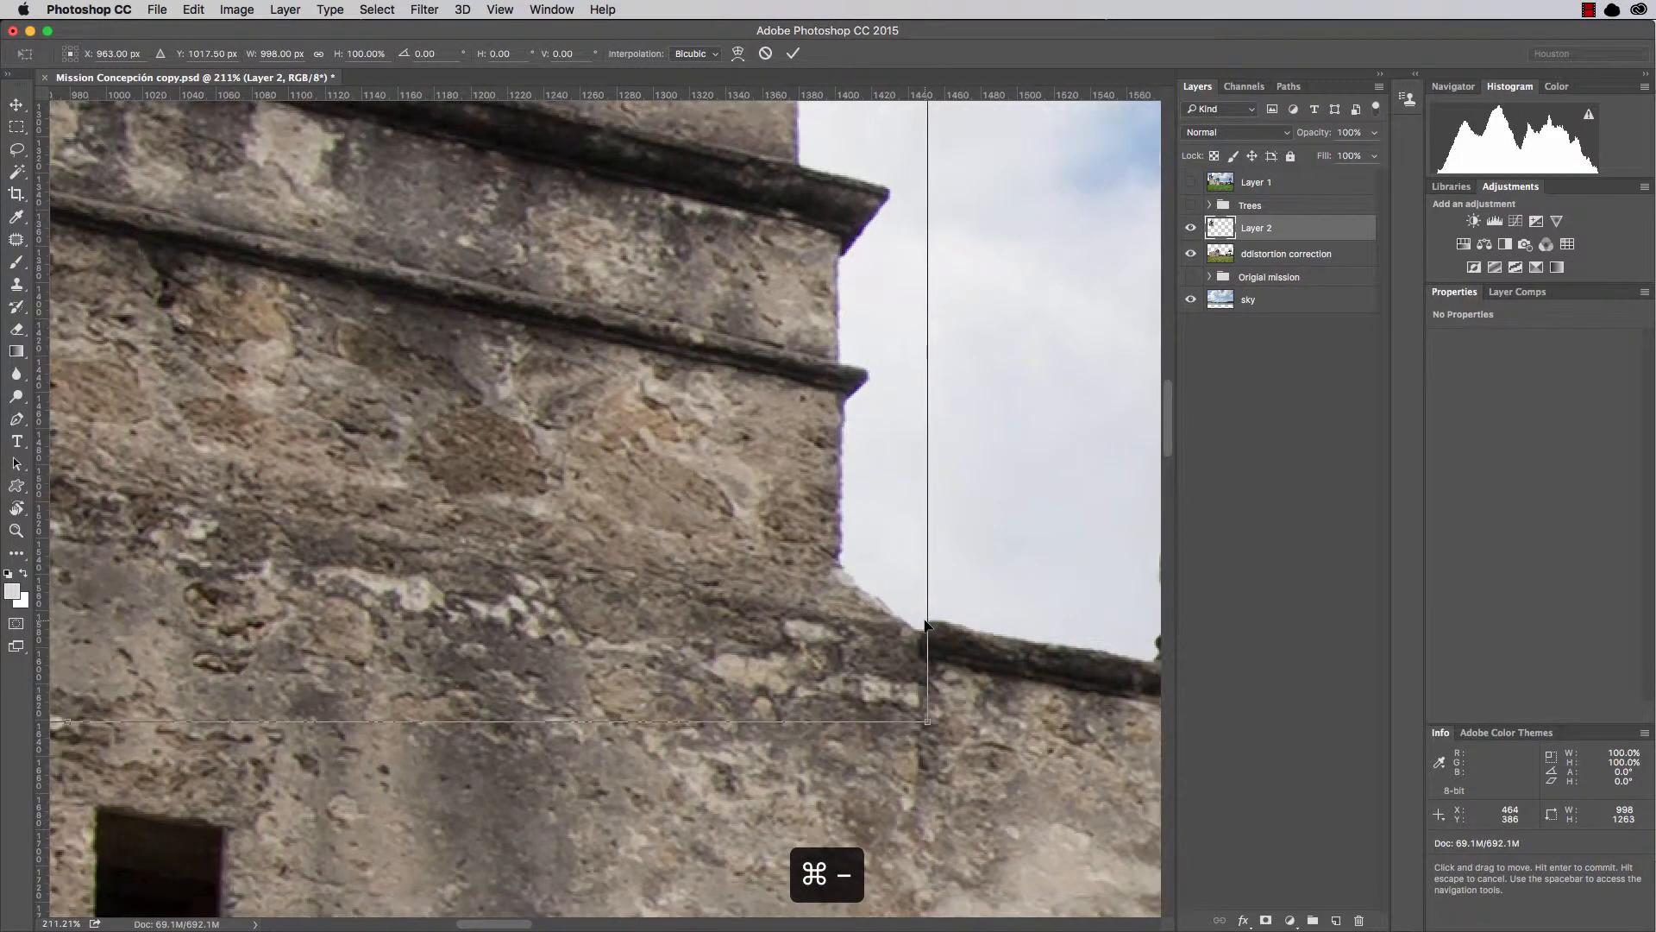
pyautogui.press('super+minus')
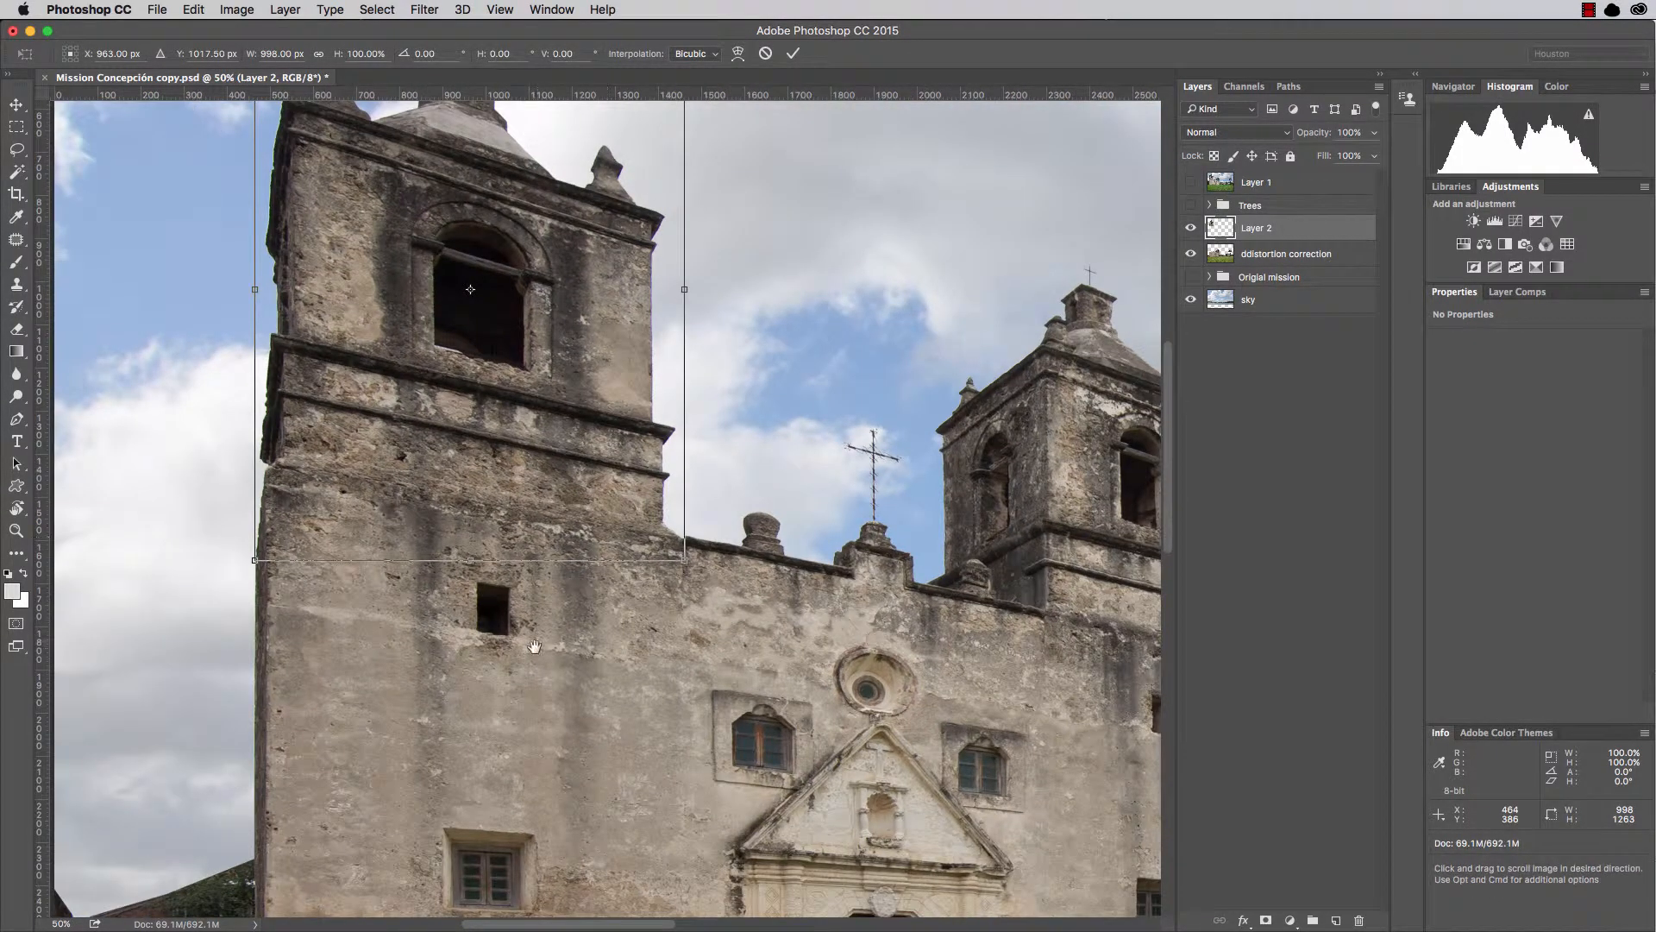
pyautogui.scroll(5, 534, 645)
pyautogui.hscroll(-3, 534, 645)
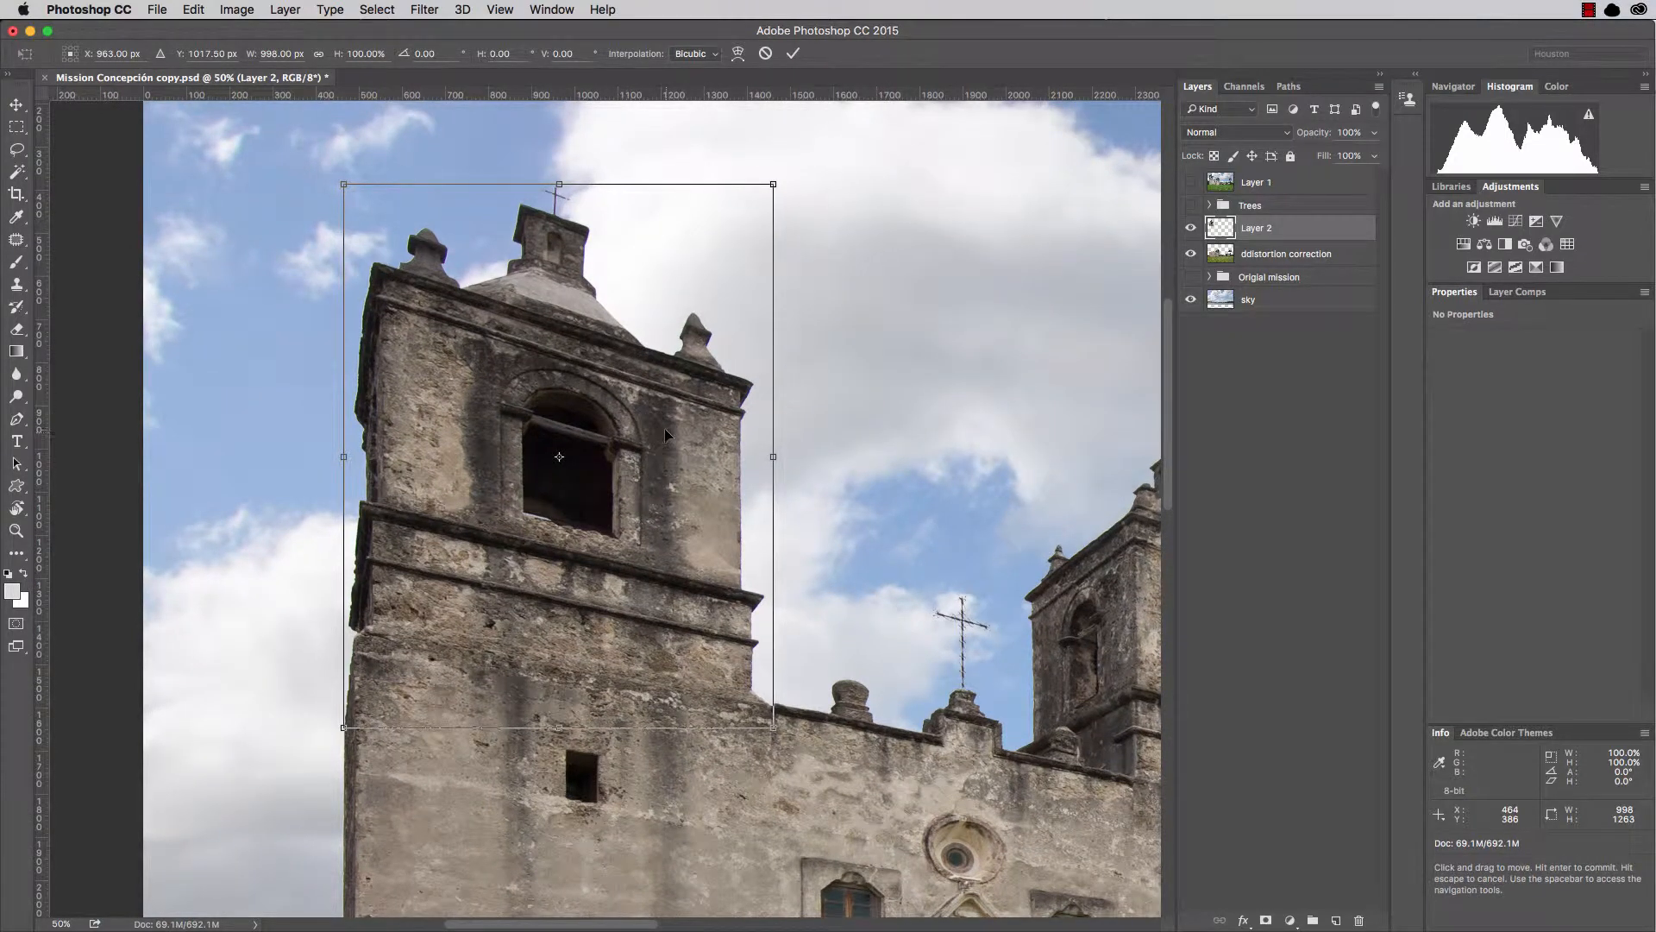
pyautogui.rightClick(673, 385)
pyautogui.click(710, 488)
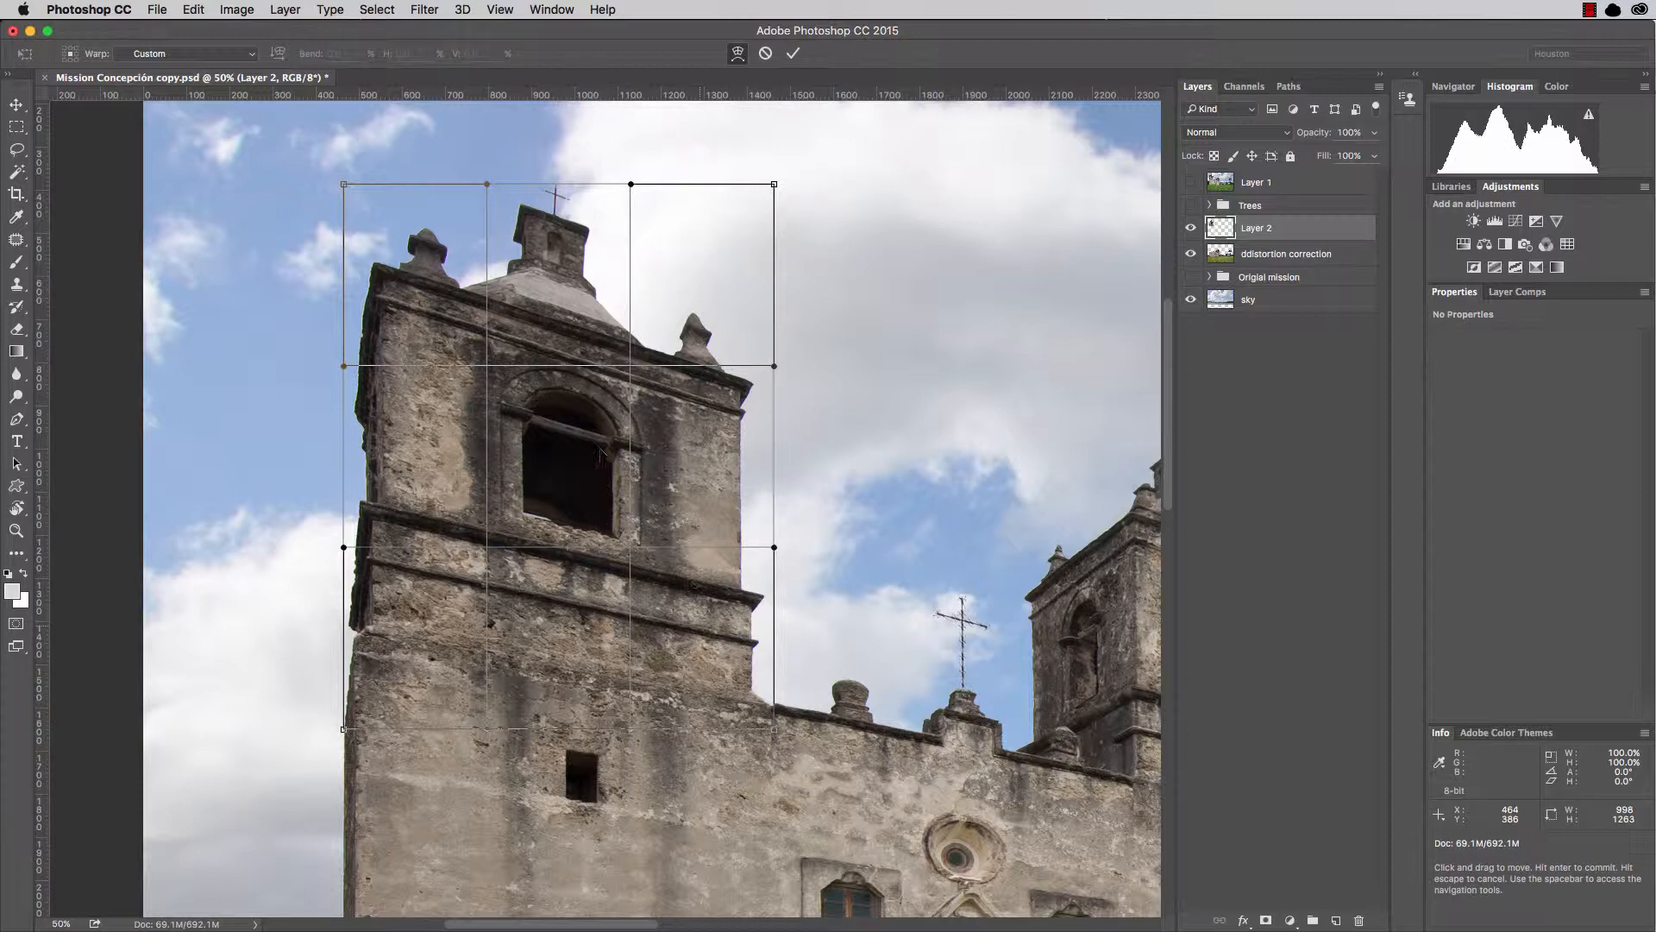
pyautogui.moveTo(632, 184); pyautogui.dragTo(671, 171)
pyautogui.press('super+z')
pyautogui.press('super+z')
pyautogui.moveTo(573, 461)
pyautogui.mouseDown()
pyautogui.moveTo(522, 470)
pyautogui.moveTo(600, 455)
pyautogui.moveTo(560, 453)
pyautogui.moveTo(579, 447)
pyautogui.moveTo(544, 427)
pyautogui.moveTo(577, 445)
pyautogui.mouseUp()
pyautogui.press('super+z')
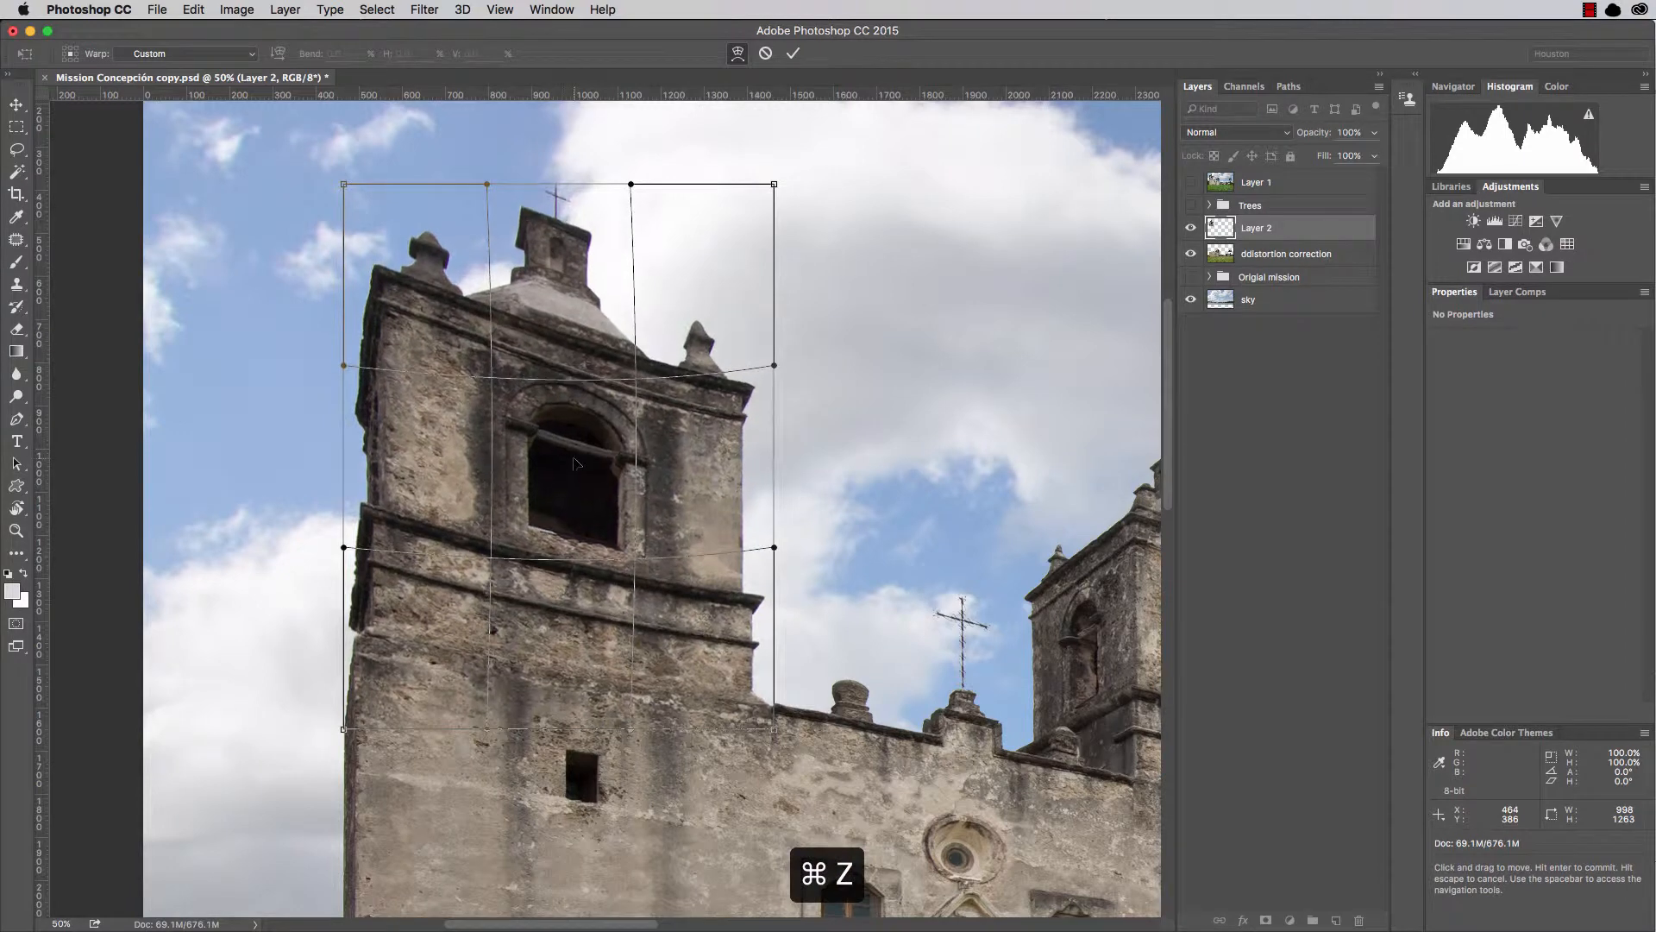
pyautogui.press('super+z')
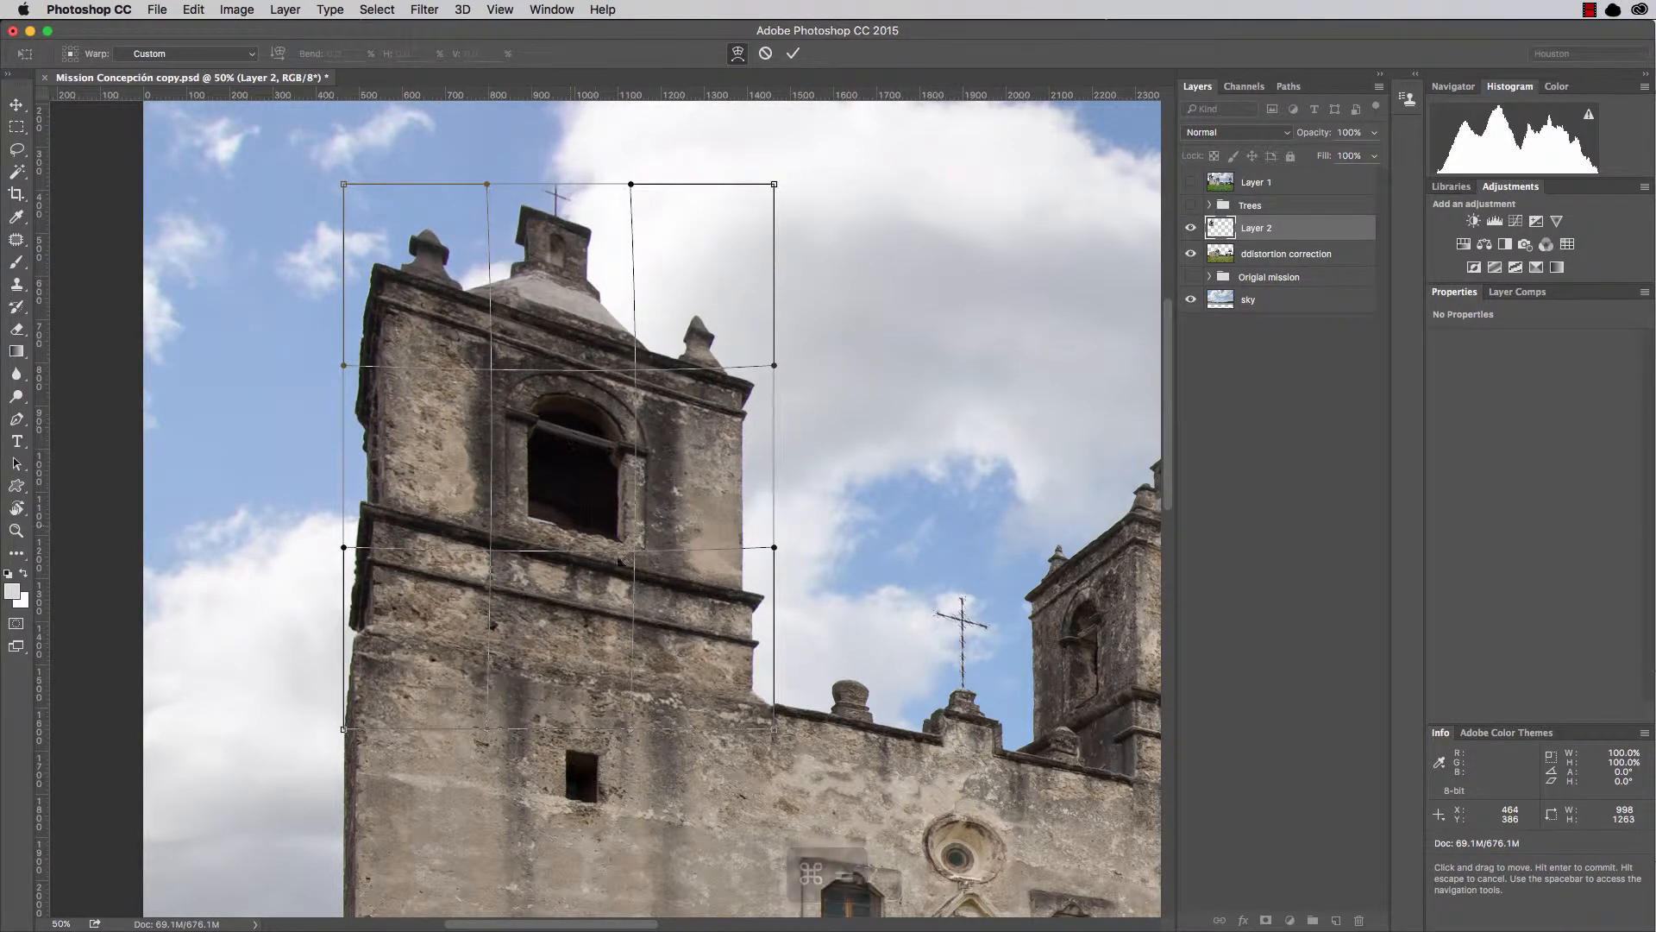
# Warp the tower's lower-right corner upward and fine-tune it to line up with the adjoining roof ledge.
pyautogui.press('super+equal')
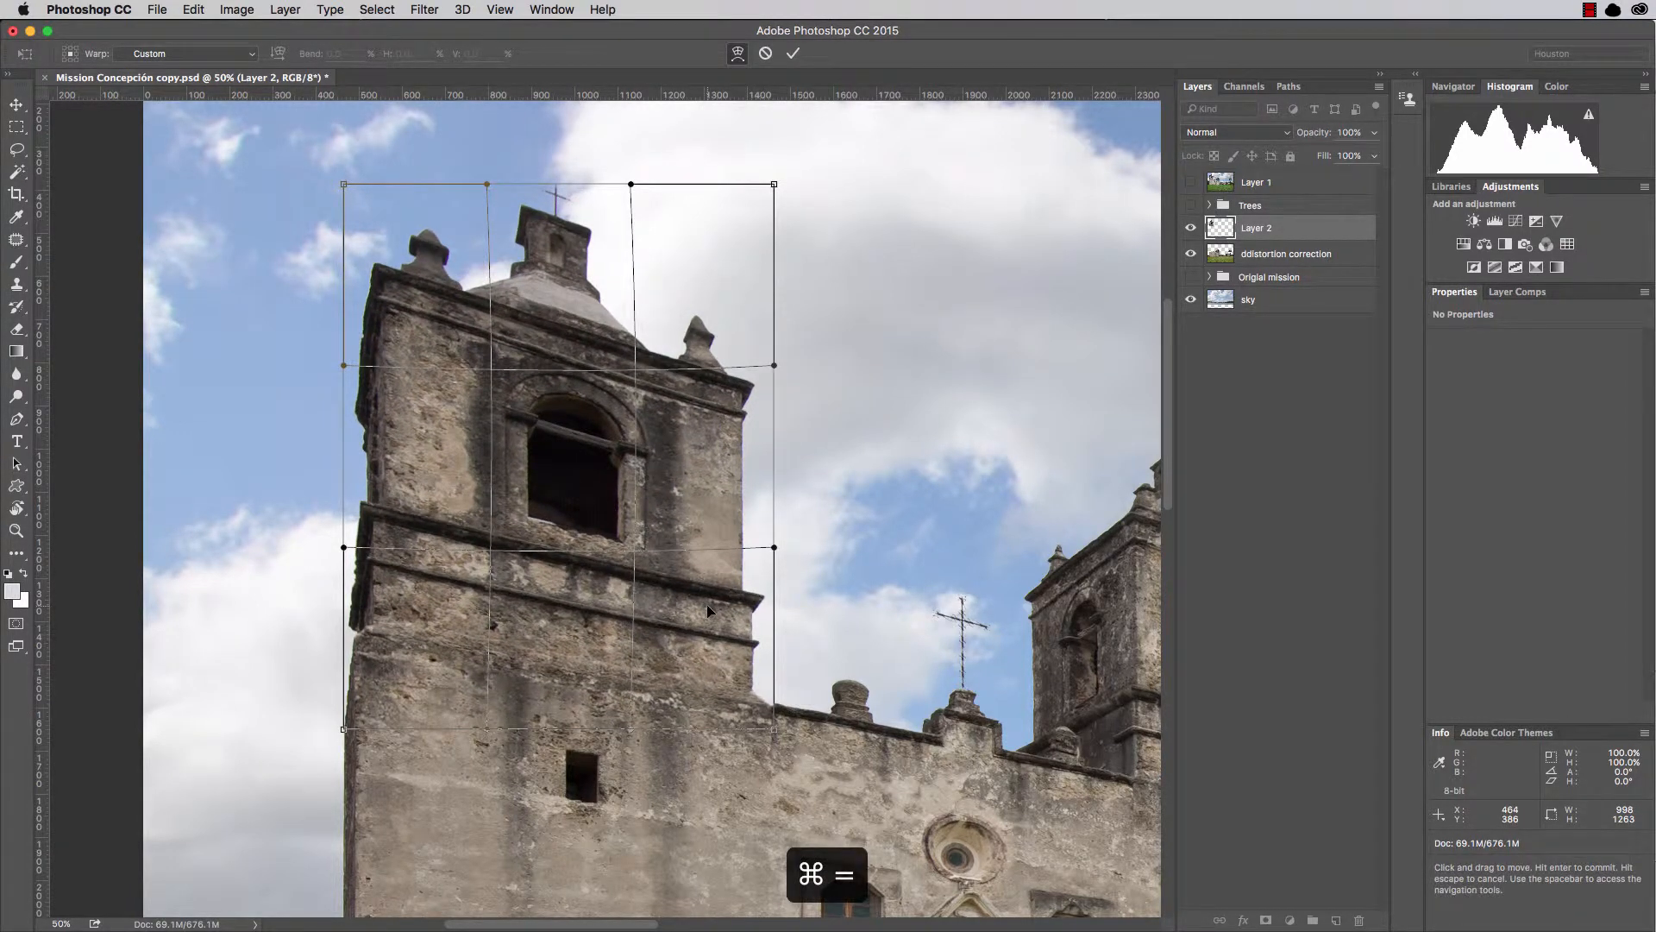
pyautogui.press('super+equal')
pyautogui.press('super+equal')
pyautogui.press('super+equal')
pyautogui.press('super+equal')
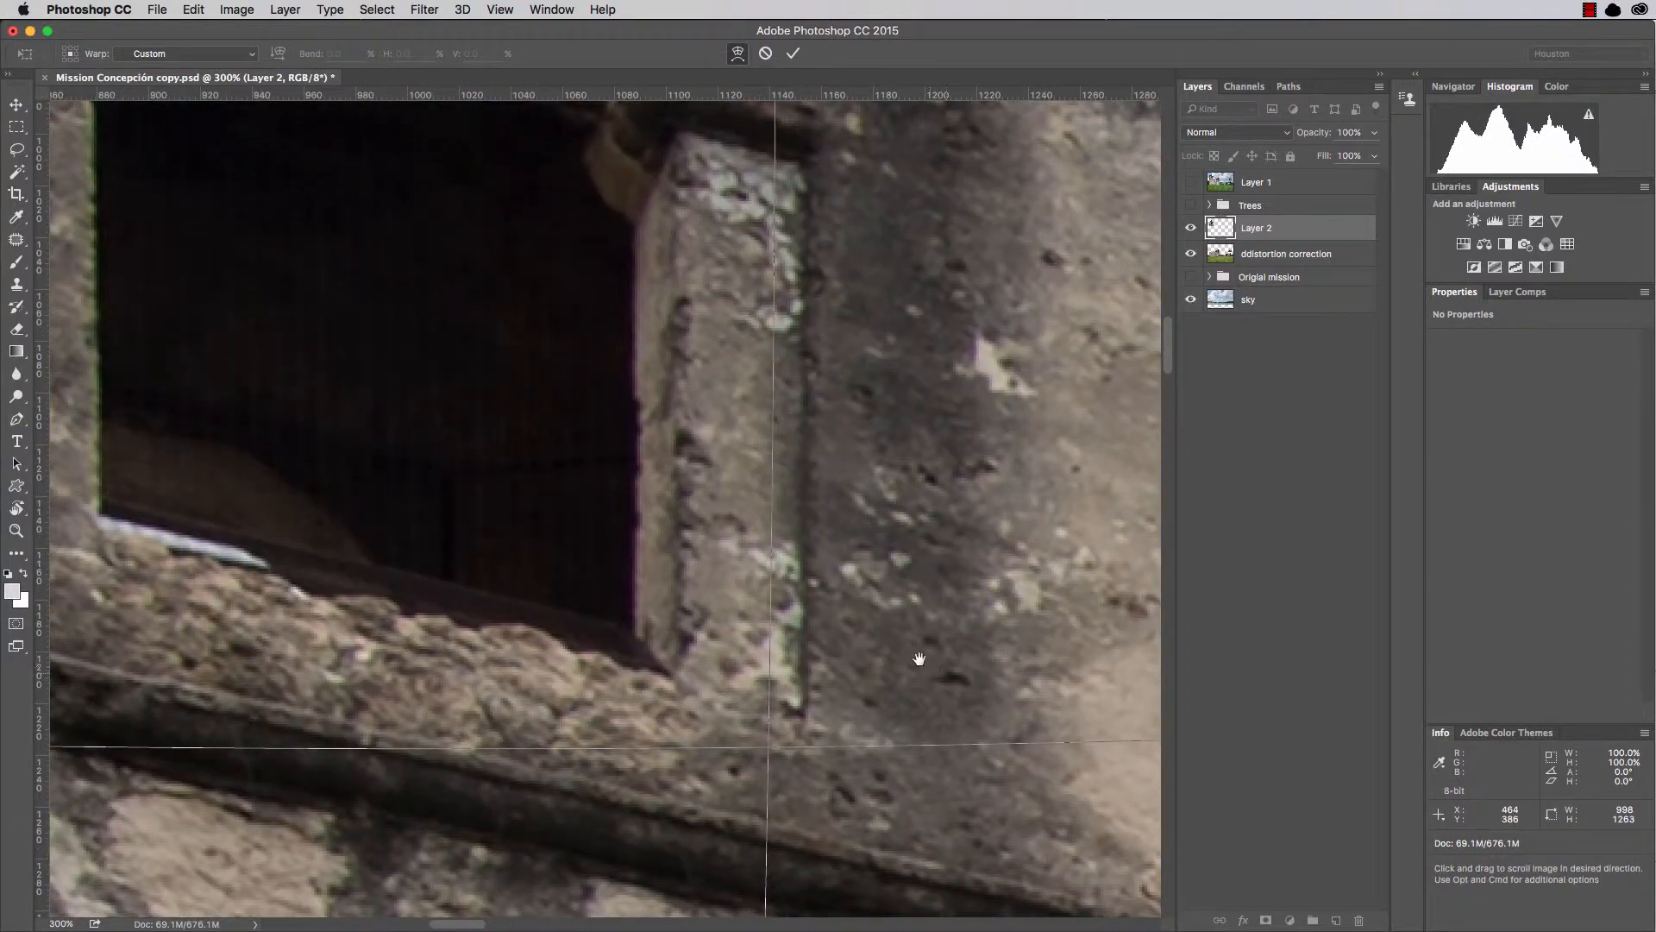
pyautogui.moveTo(919, 659); pyautogui.dragTo(471, 167)
pyautogui.moveTo(814, 662); pyautogui.dragTo(481, 227)
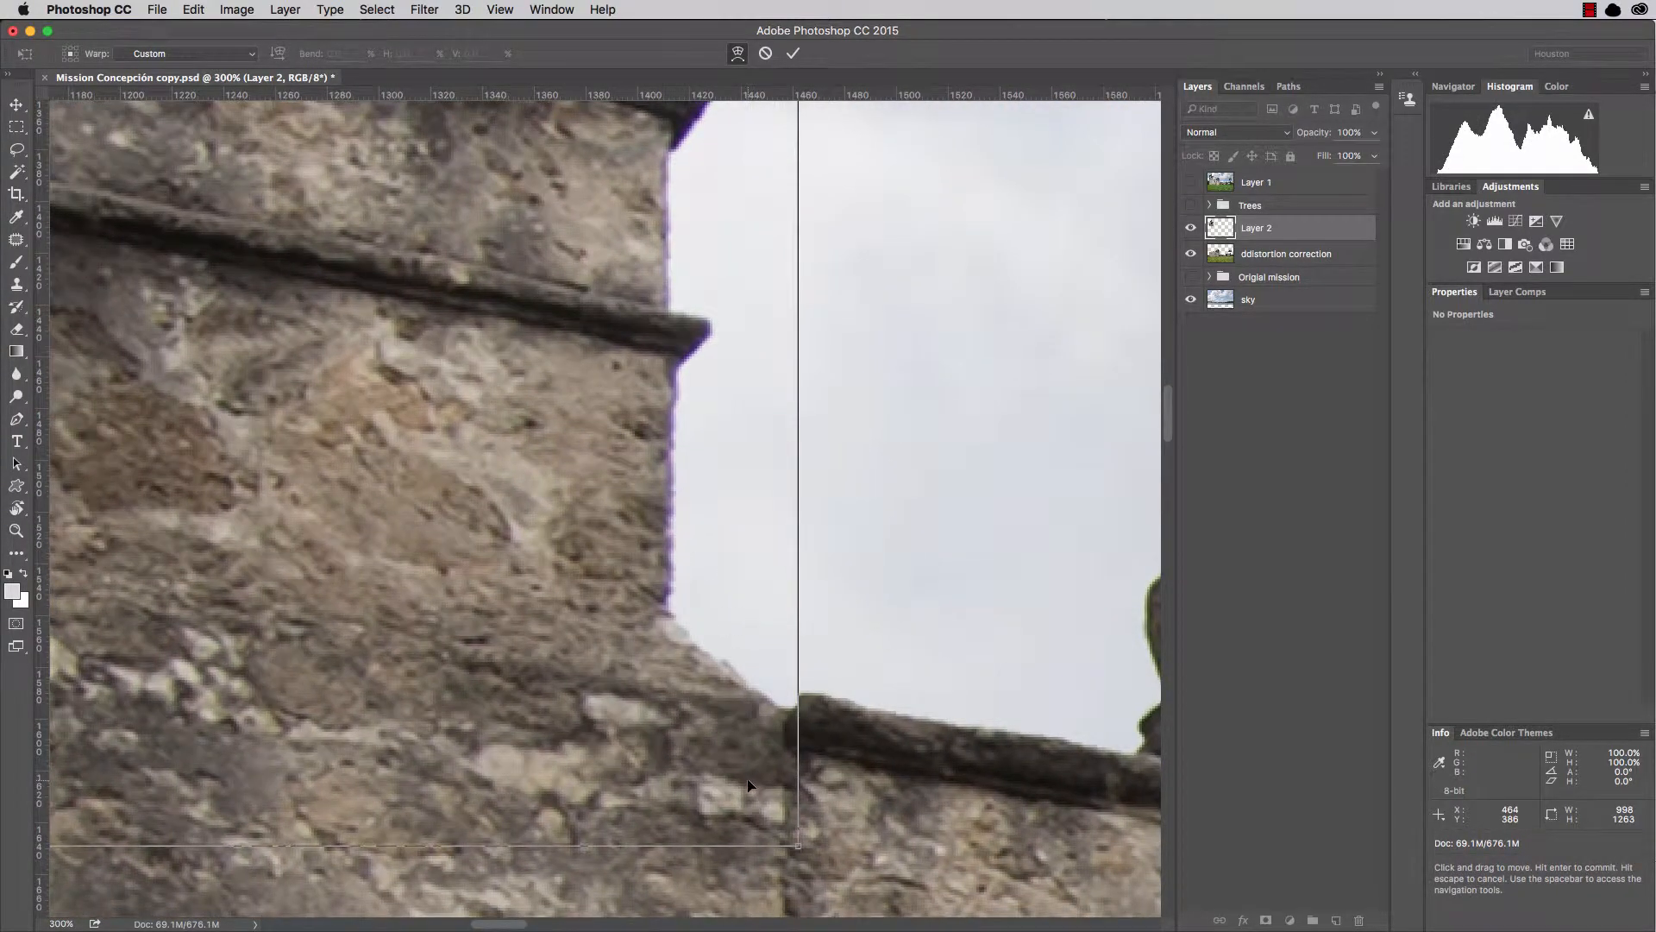
pyautogui.moveTo(748, 785); pyautogui.dragTo(748, 759)
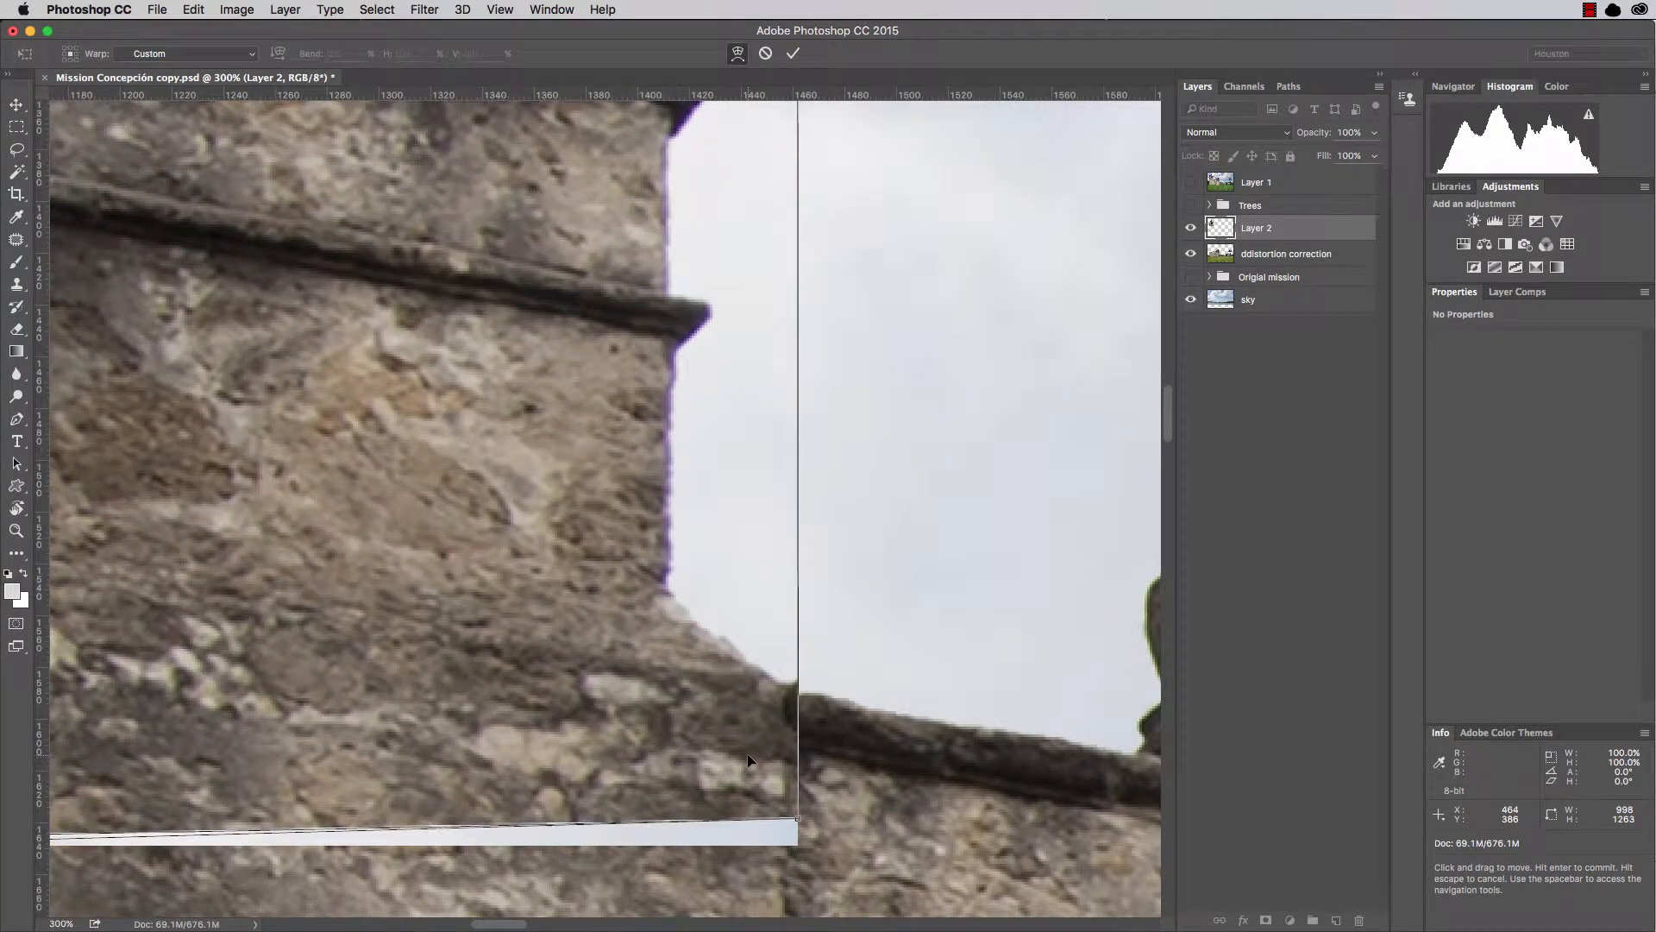
pyautogui.moveTo(801, 816)
pyautogui.mouseDown()
pyautogui.moveTo(801, 838)
pyautogui.moveTo(800, 824)
pyautogui.mouseUp()
pyautogui.press('super+minus')
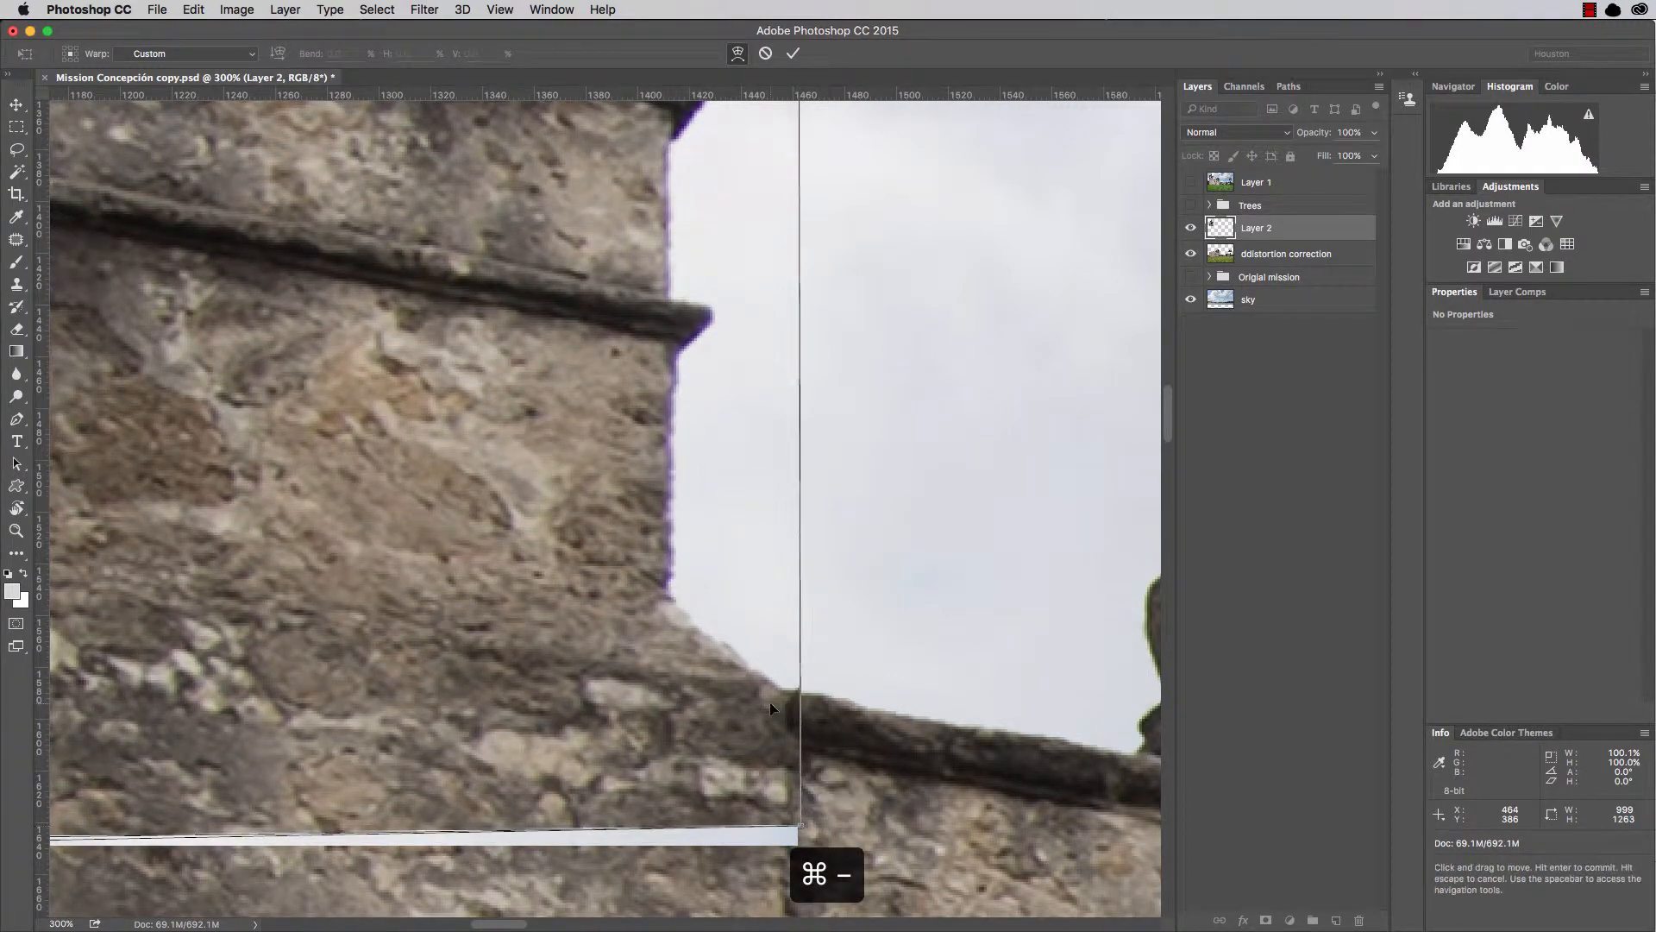
# Pull the warp's lower edge and corner down over the gap beneath the tower, apply the warp, and undo it.
pyautogui.press('super+minus')
pyautogui.press('super+minus')
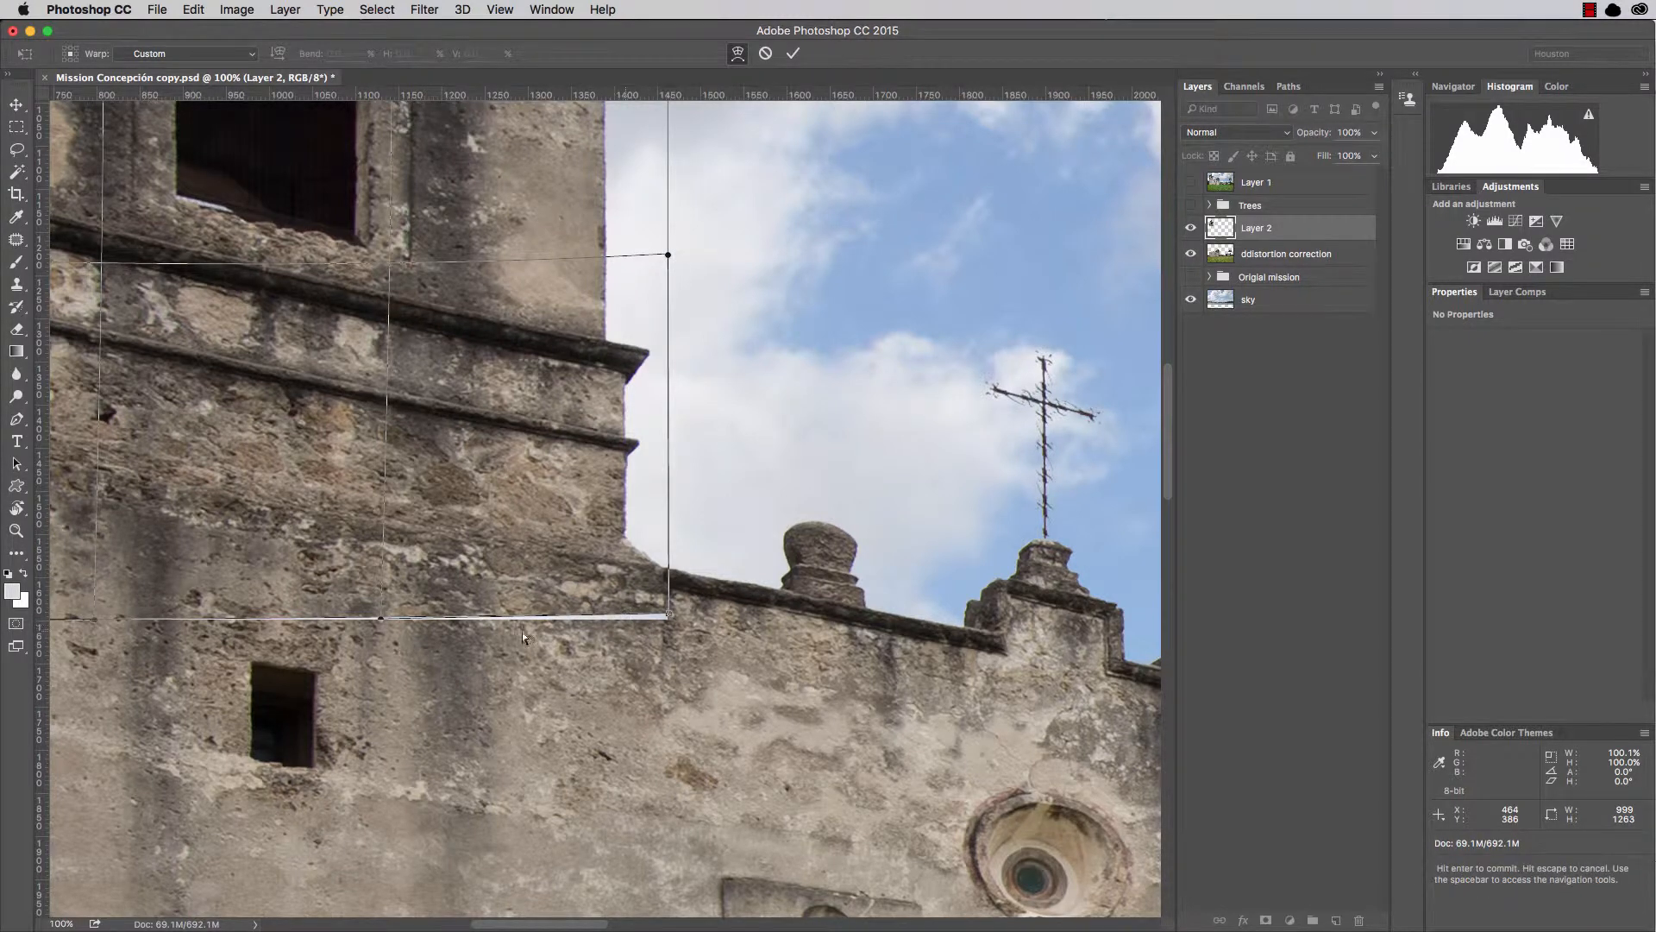
pyautogui.moveTo(383, 621); pyautogui.dragTo(385, 625)
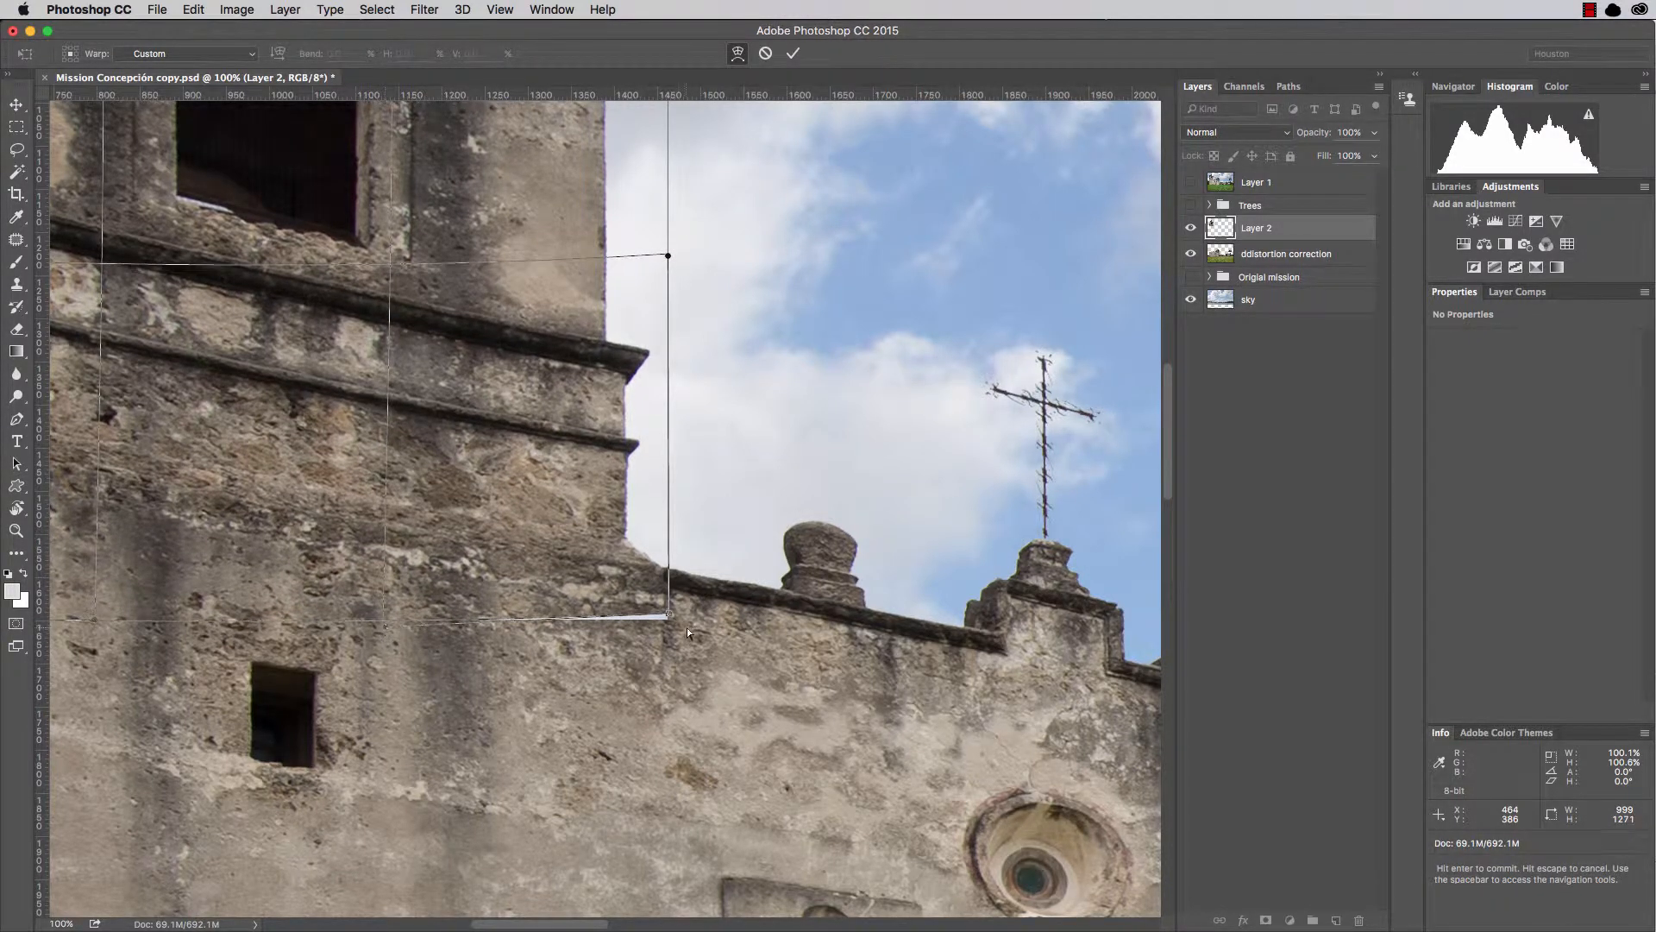
pyautogui.moveTo(671, 615); pyautogui.dragTo(671, 646)
pyautogui.moveTo(670, 257); pyautogui.dragTo(670, 249)
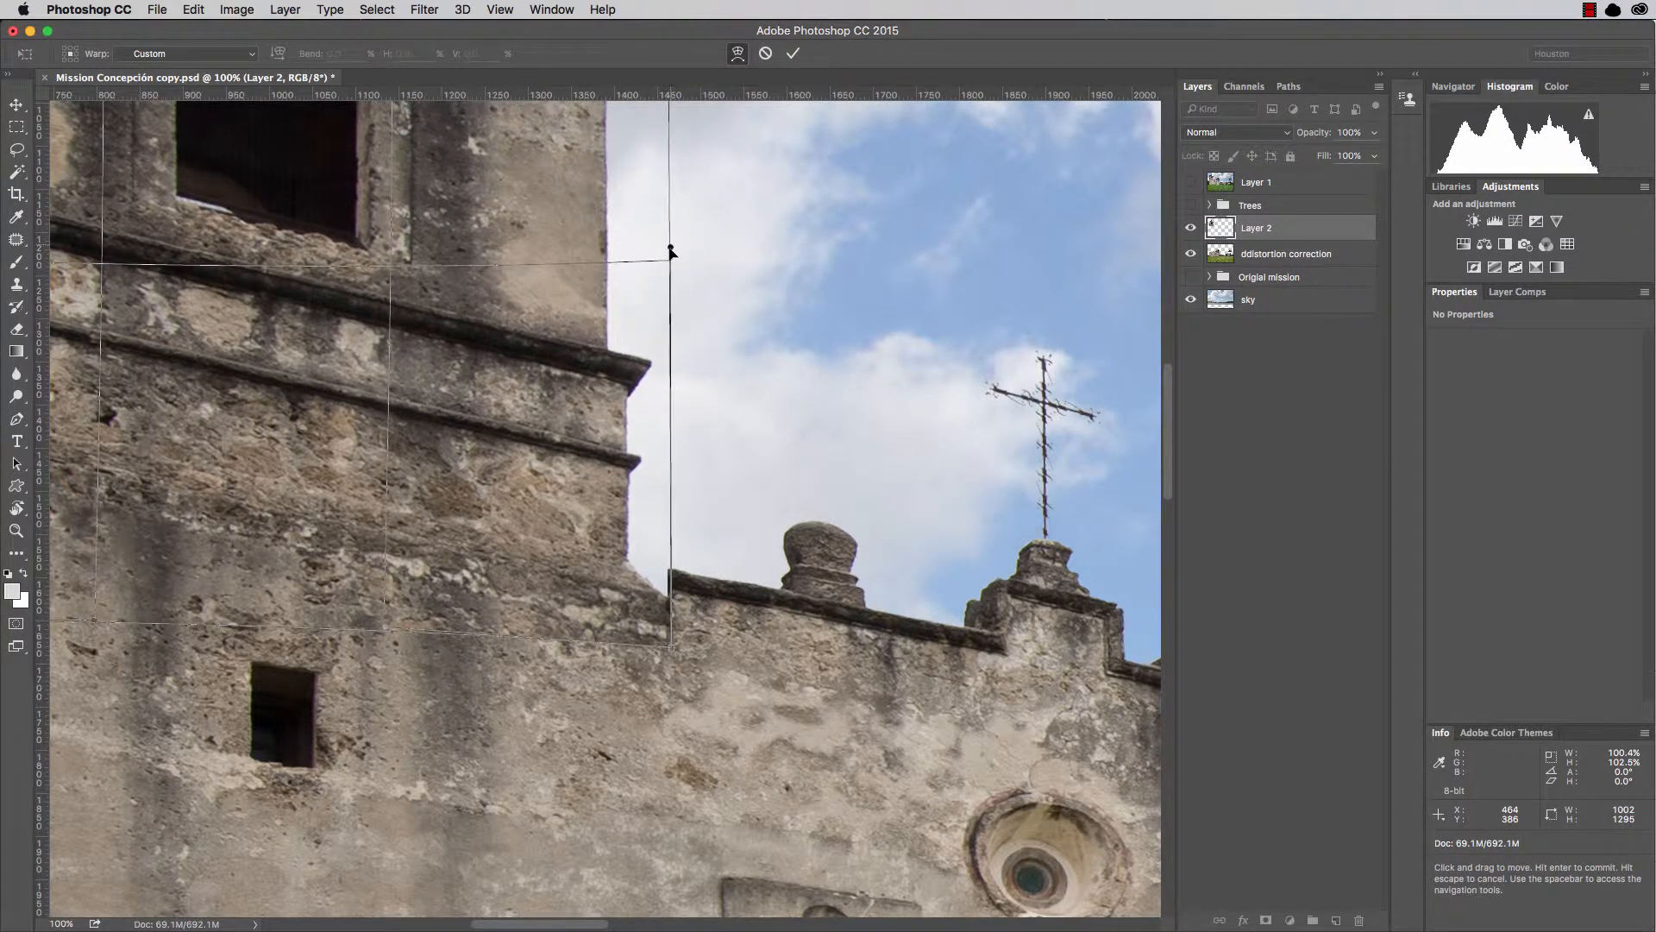
pyautogui.moveTo(648, 600); pyautogui.dragTo(649, 602)
pyautogui.press('super+Return')
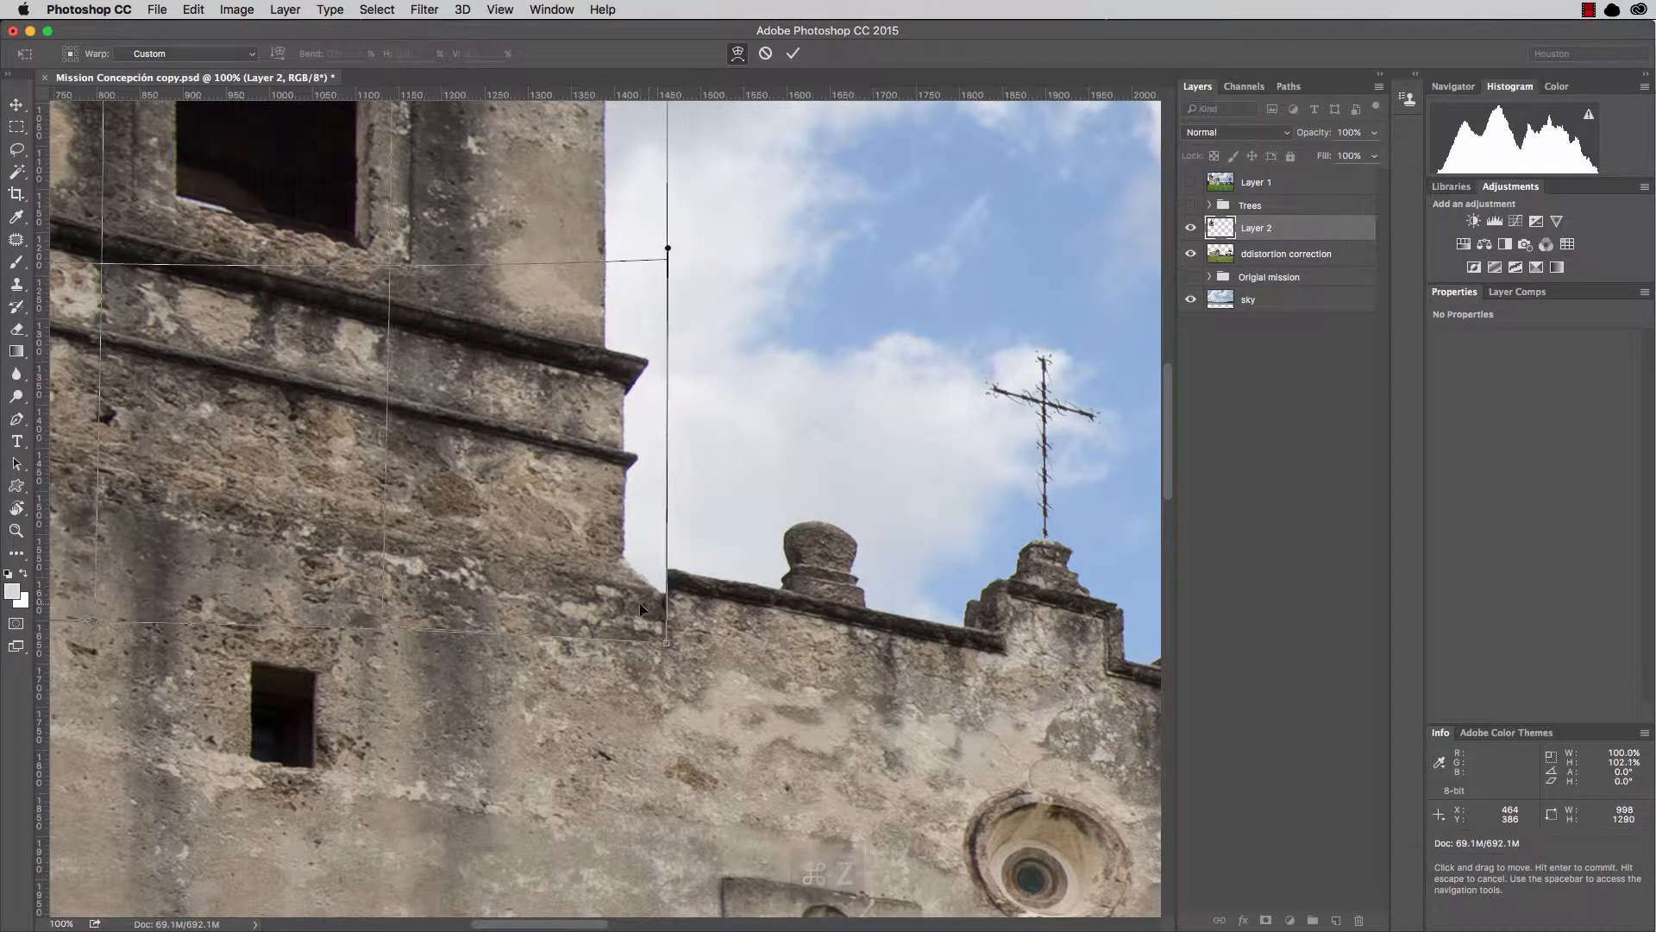
pyautogui.press('super+z')
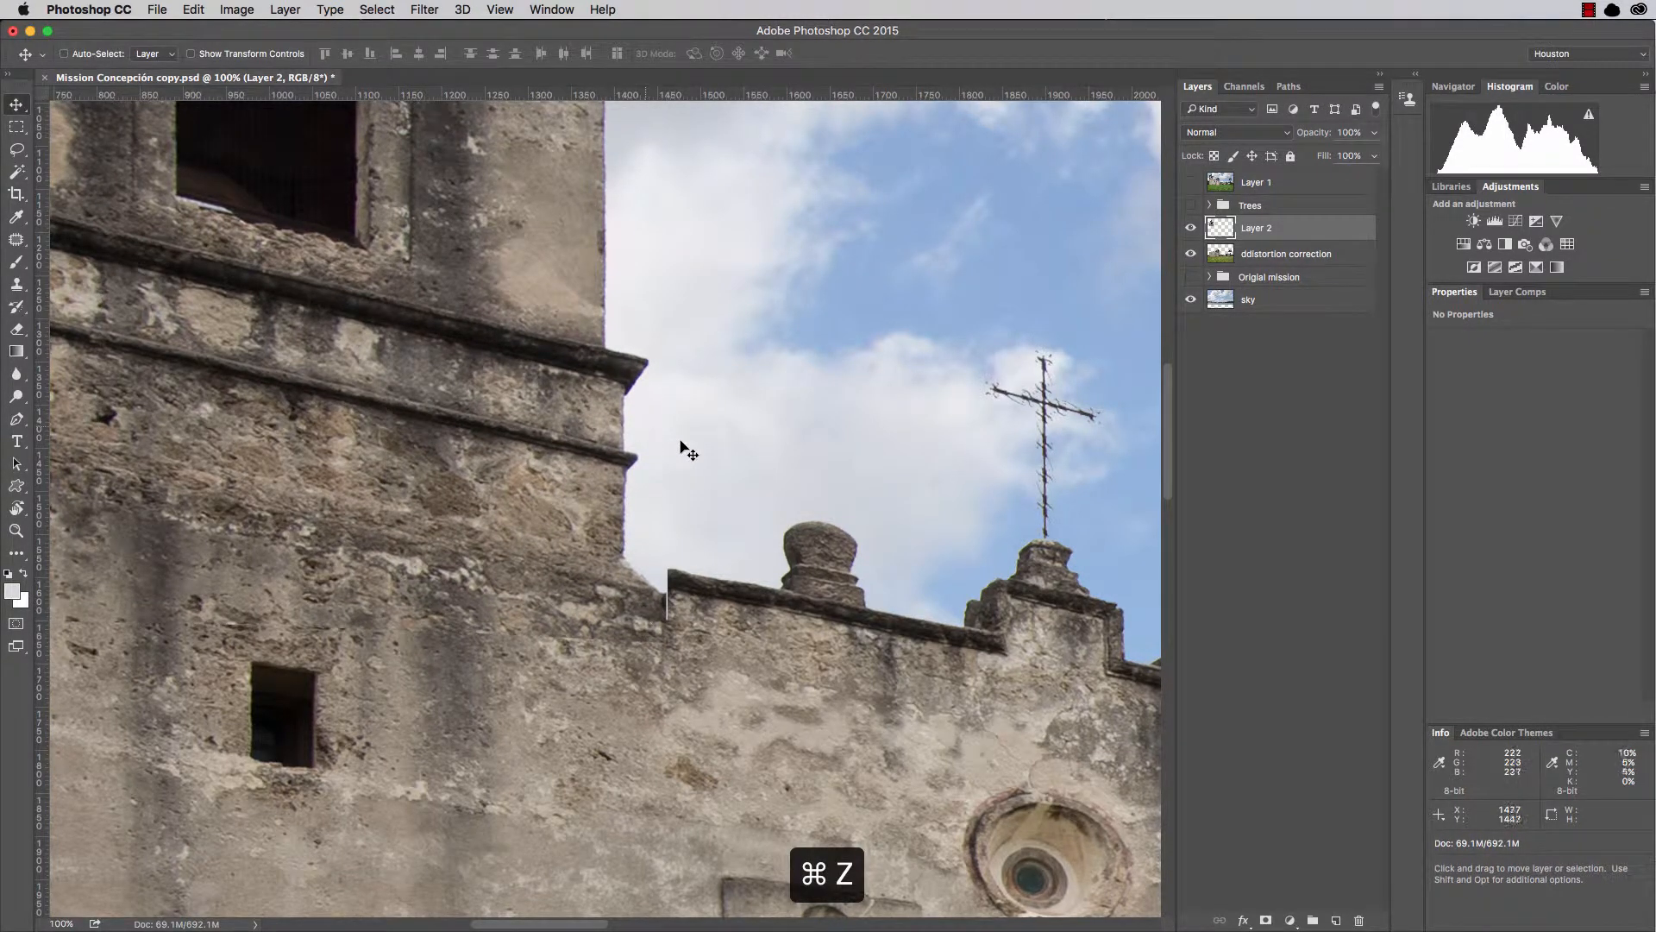
# Restore the undone tower warp and compare the ledge joint with the uncorrected one in the Origial mission group, leaving the Trees group hidden.
pyautogui.press('super+z')
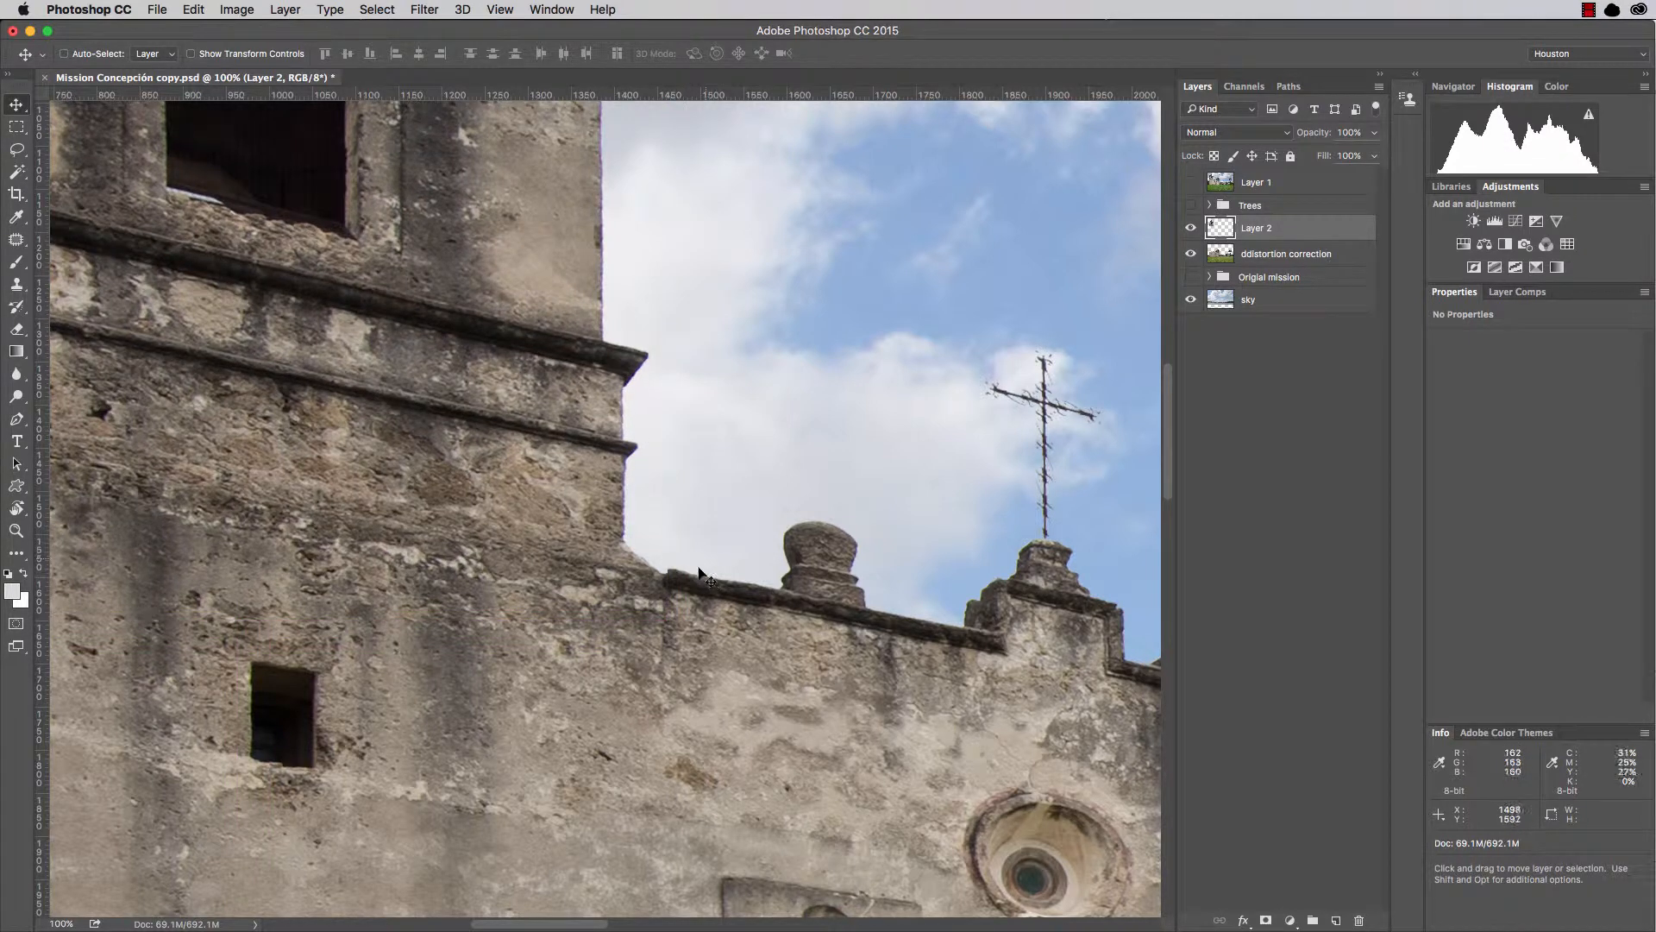
pyautogui.click(1190, 227)
pyautogui.click(1191, 276)
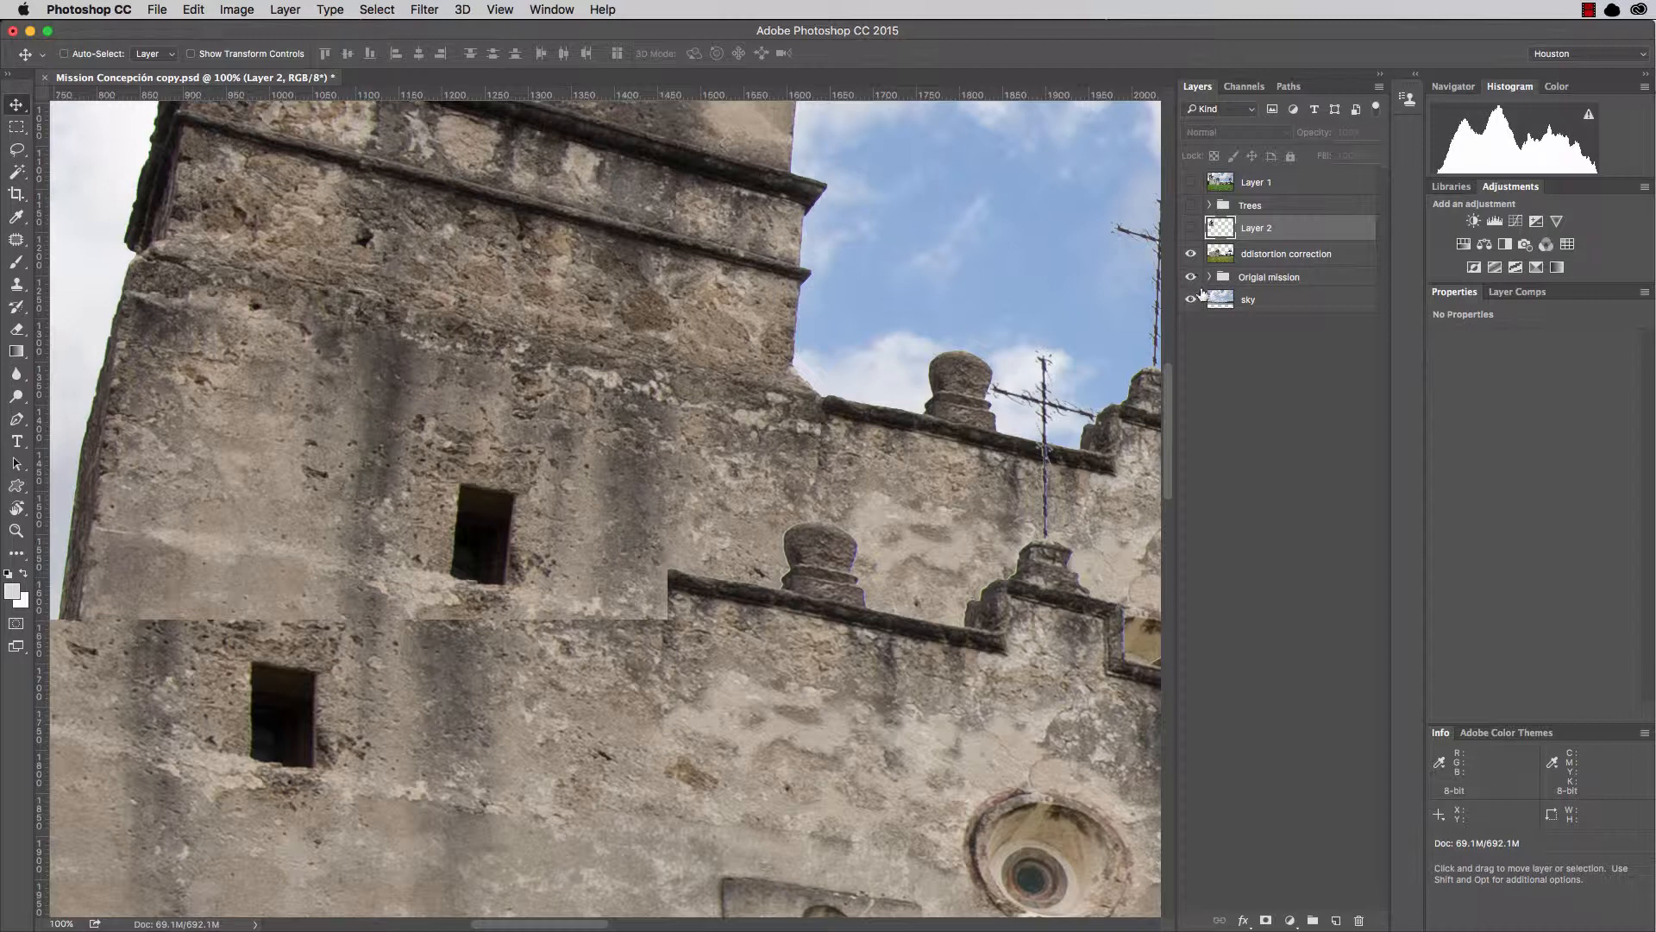
pyautogui.click(1191, 255)
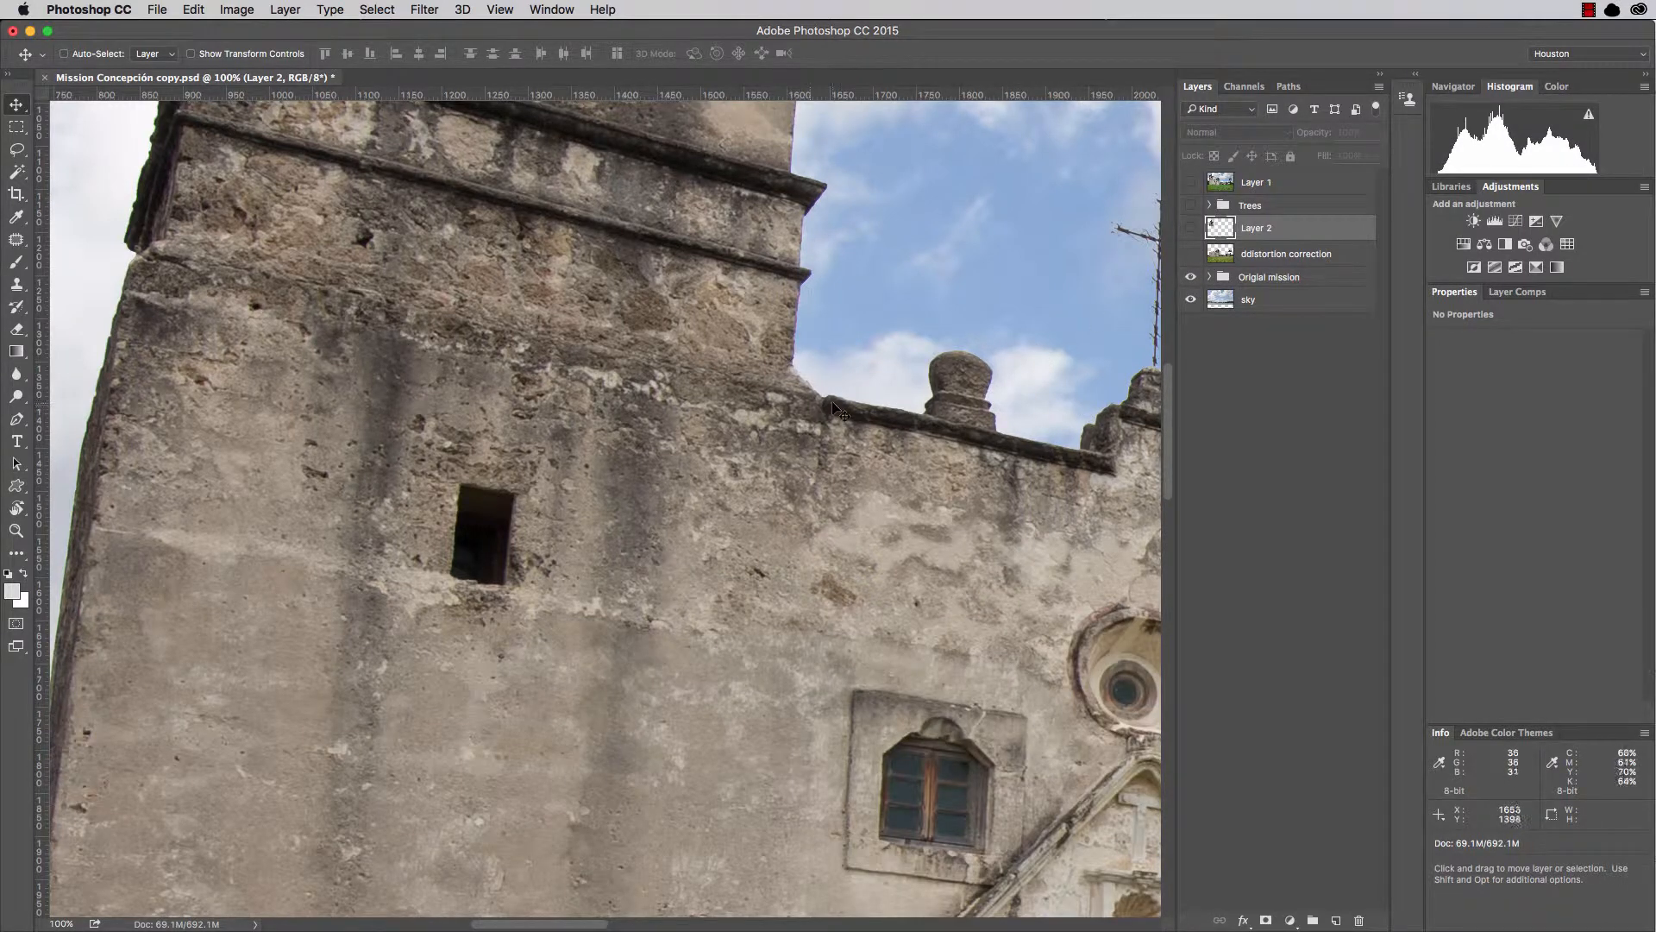
pyautogui.click(1191, 277)
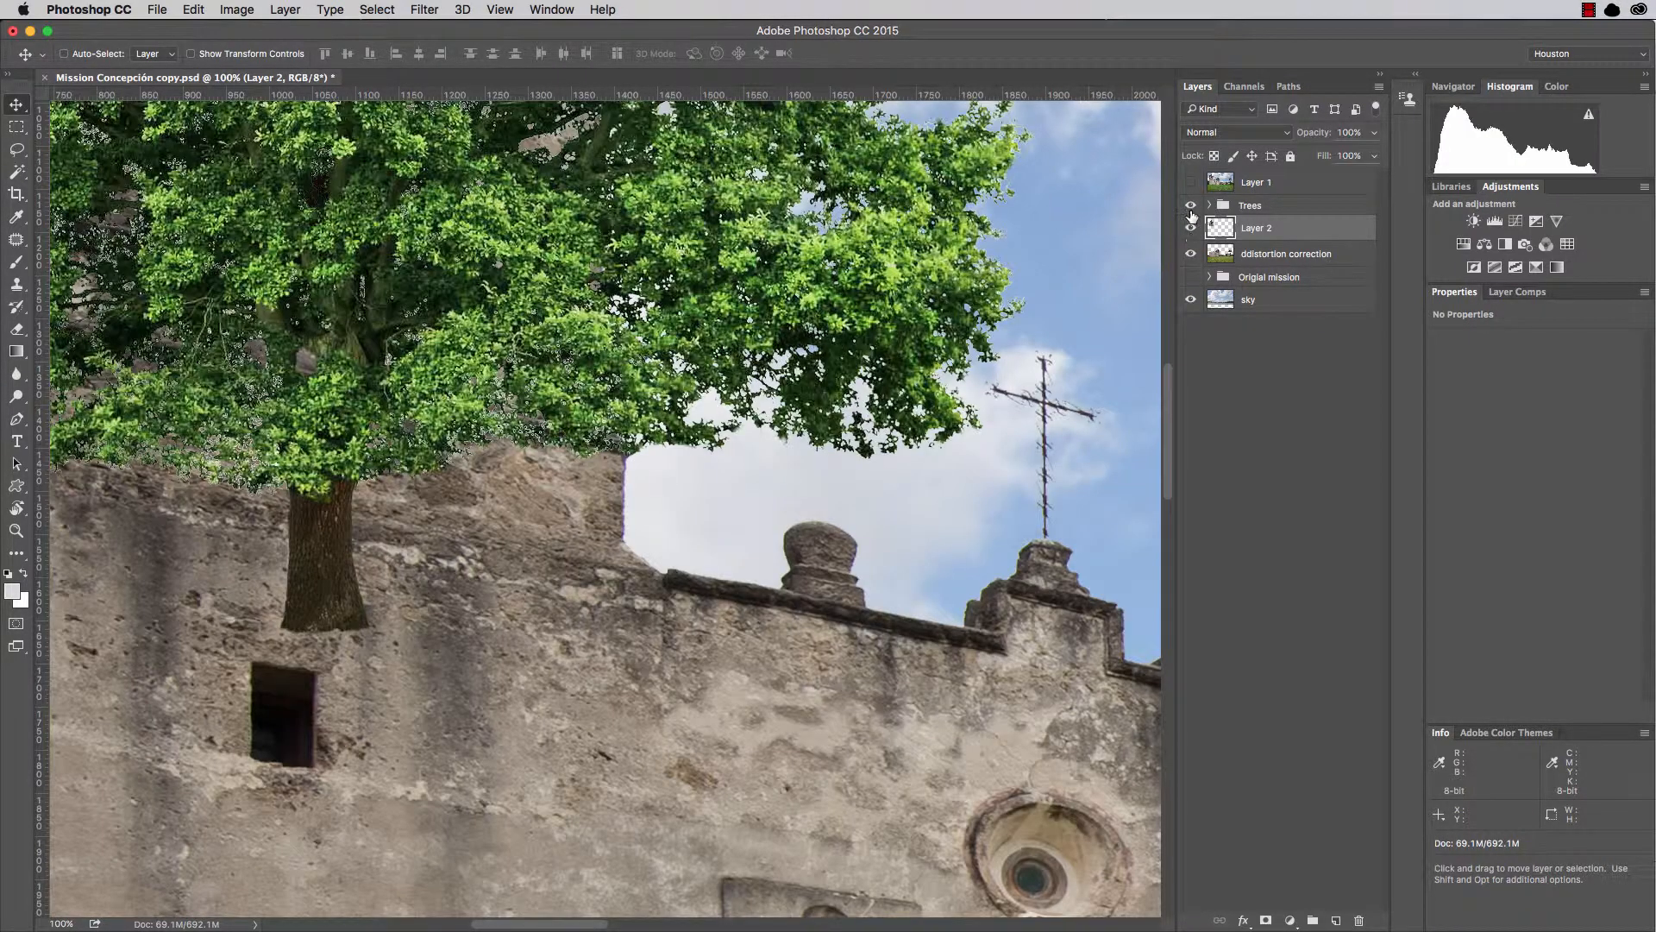
pyautogui.click(1190, 210)
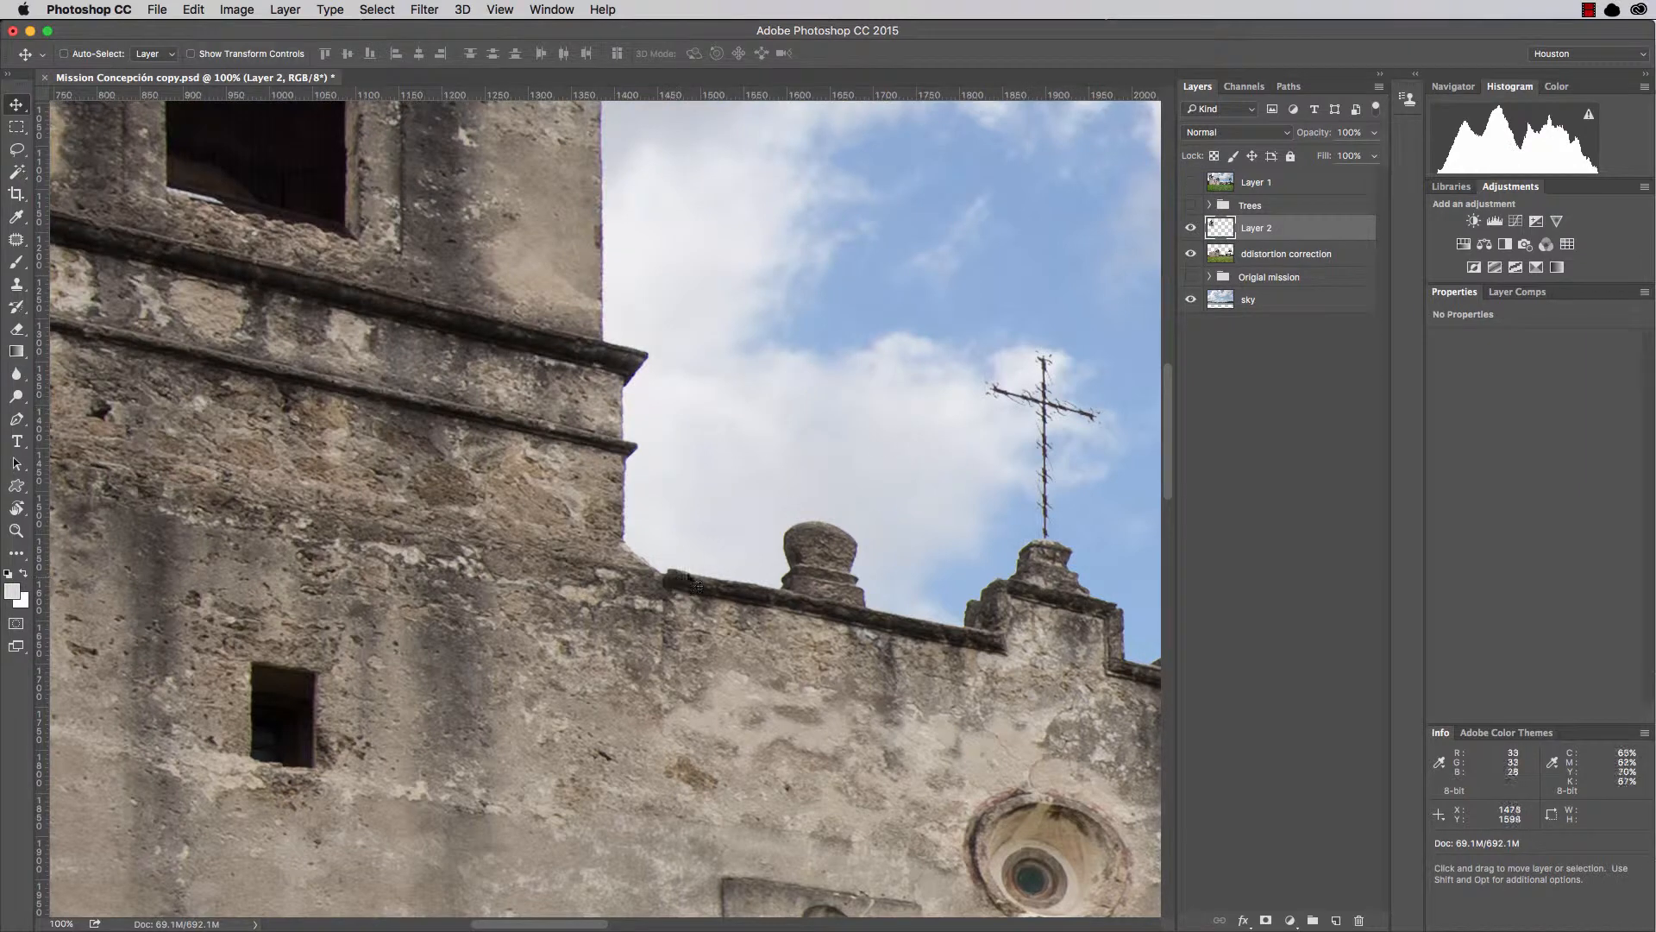
# Examine the roof ledge joint up close in the Origial mission group, then in Layer 2 over the ddistortion correction layer with the trees hidden.
pyautogui.click(1189, 254)
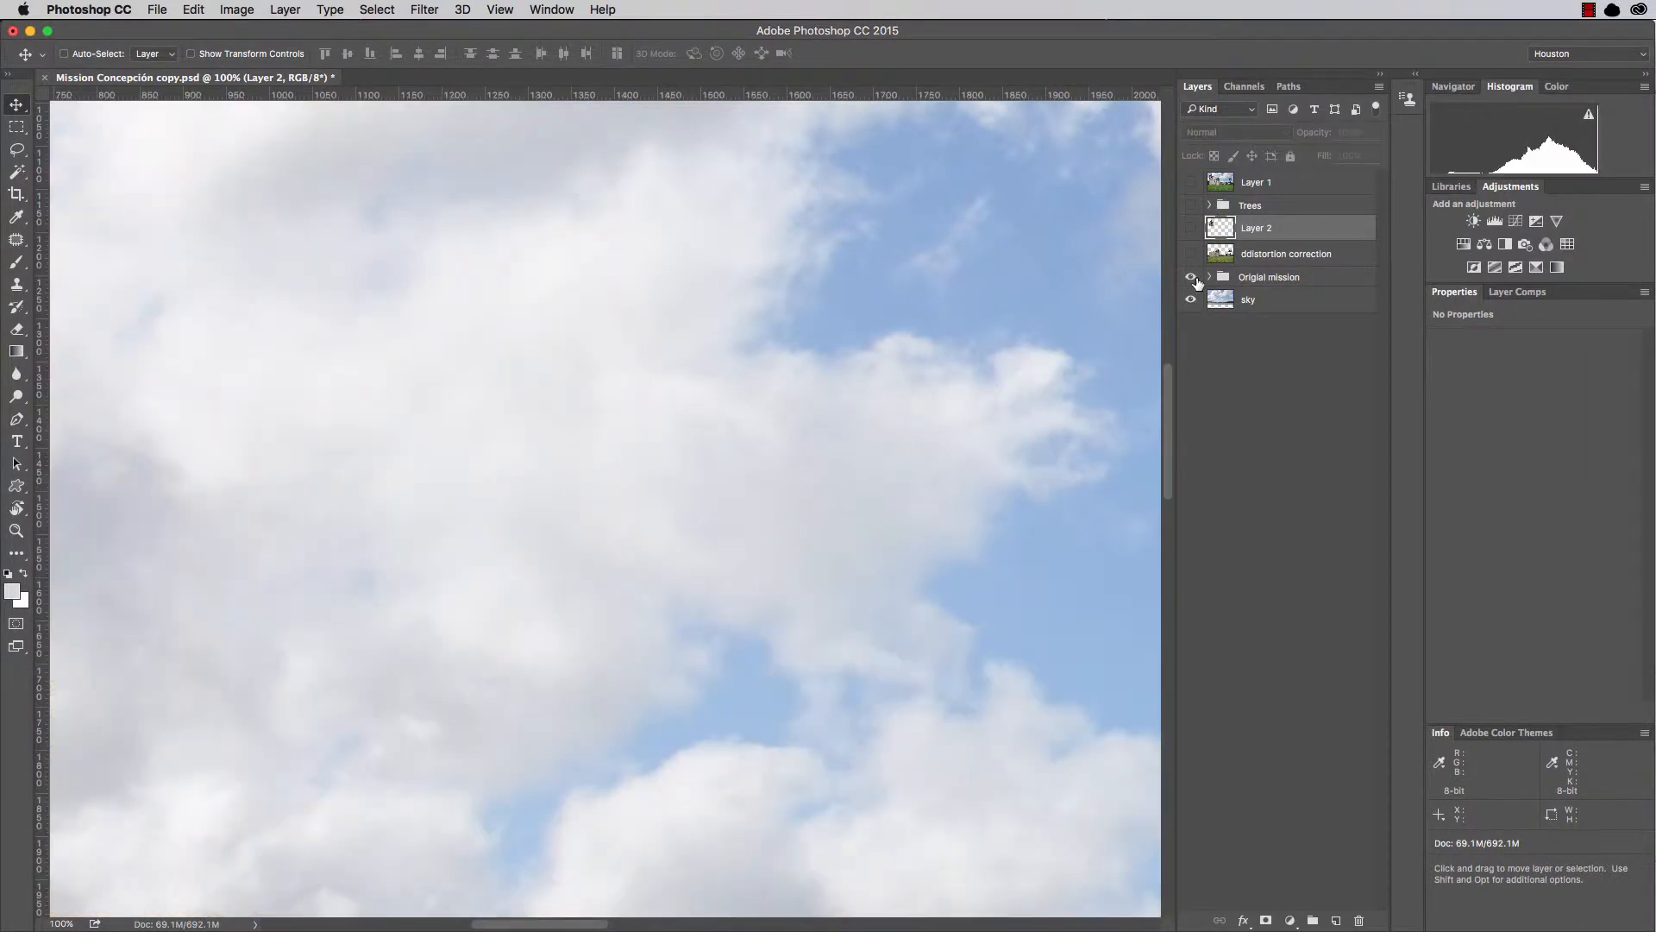
pyautogui.click(1191, 277)
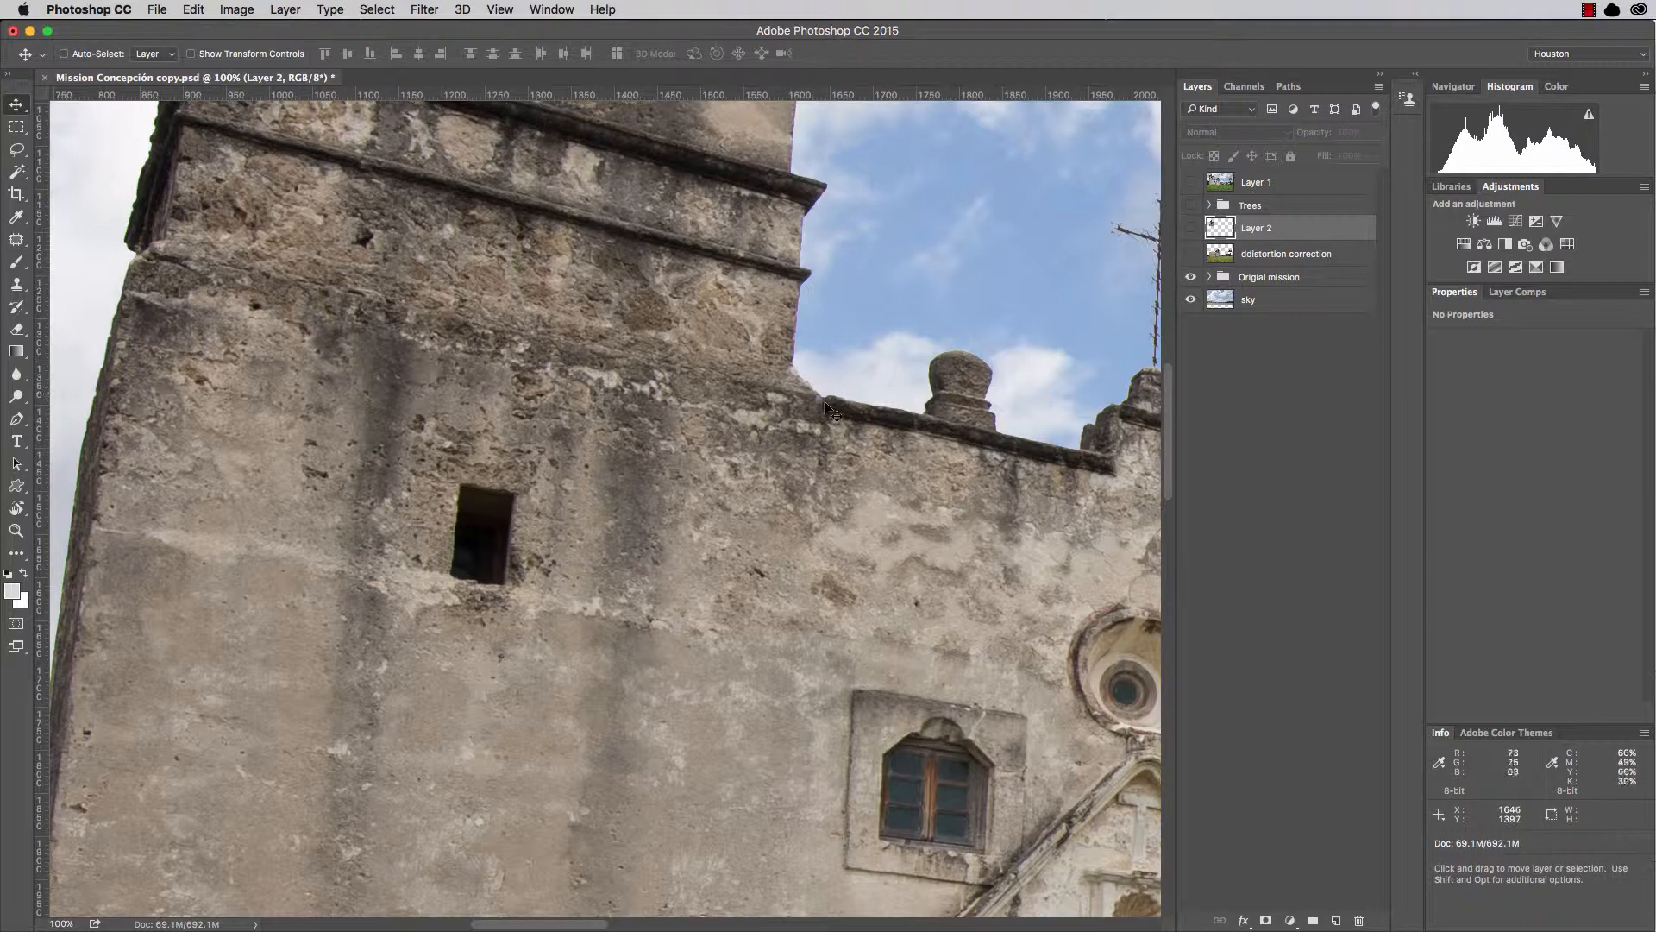
pyautogui.press('z')
pyautogui.moveTo(827, 396); pyautogui.dragTo(856, 406)
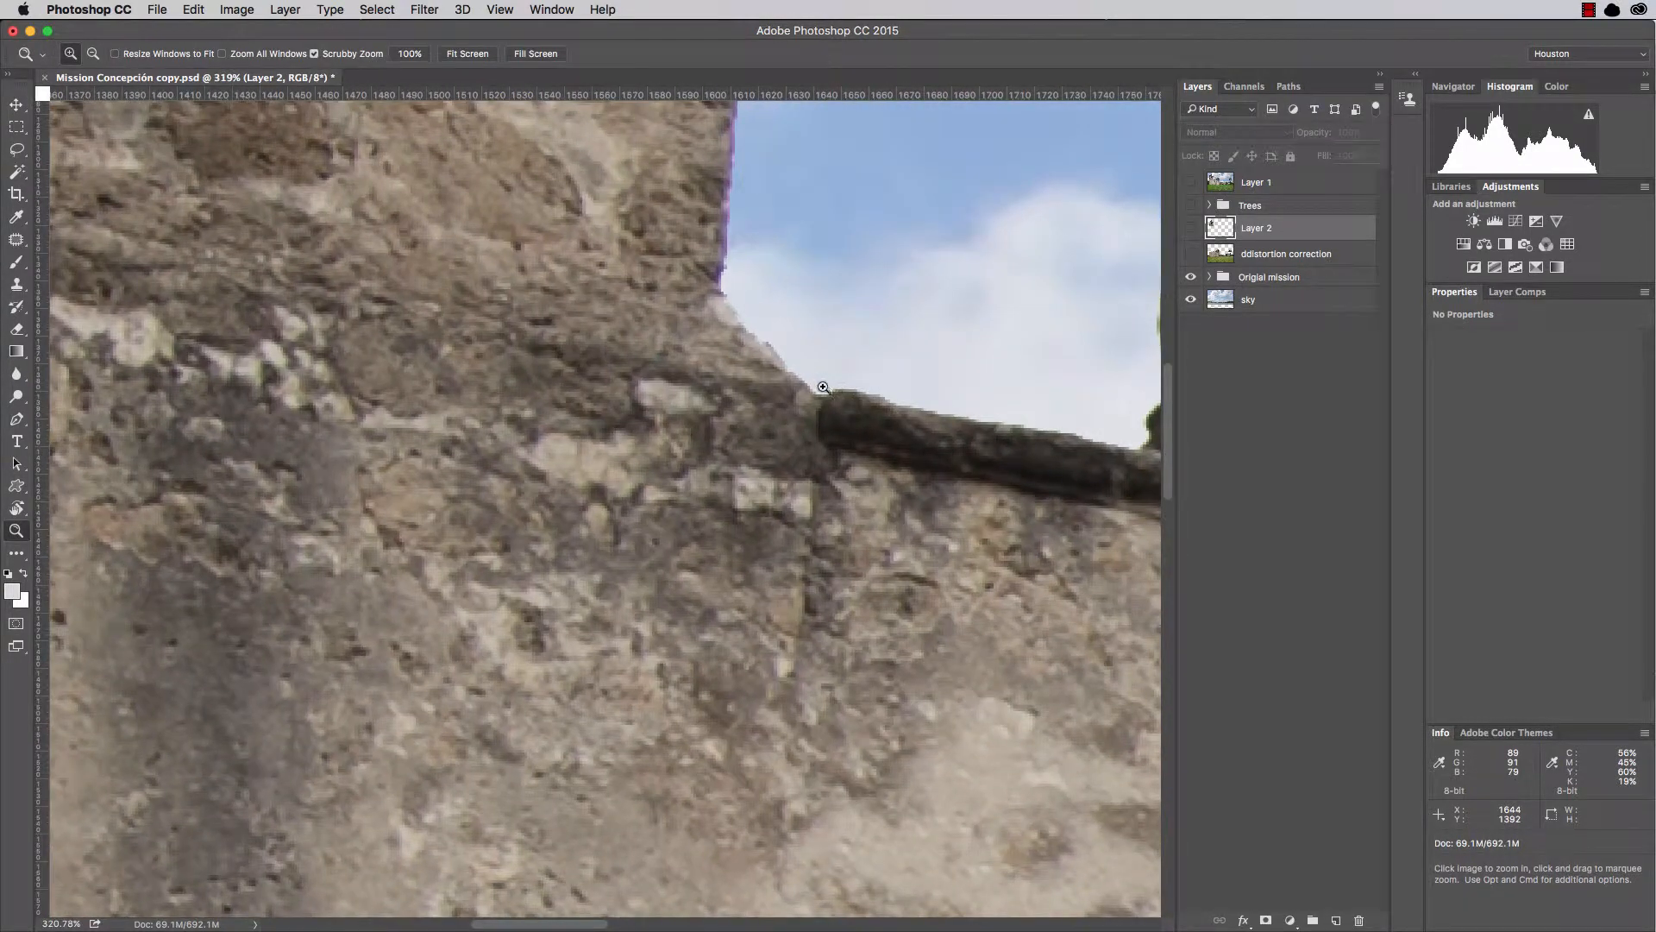
pyautogui.press('v')
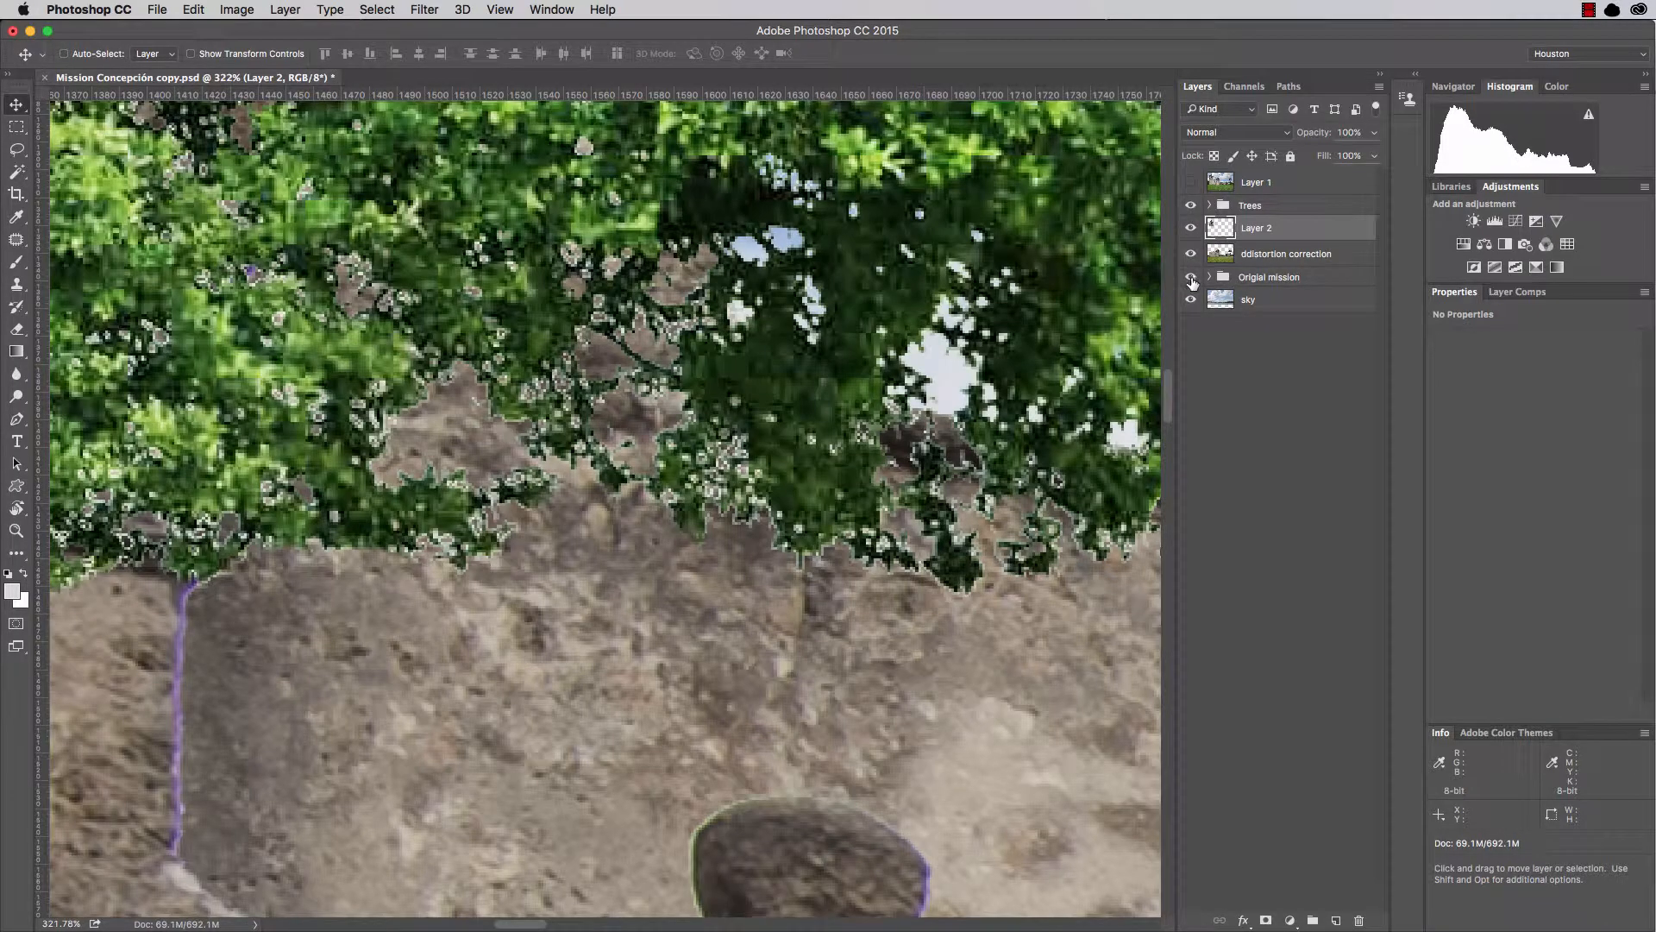
pyautogui.click(1190, 278)
pyautogui.press('space')
pyautogui.moveTo(592, 677); pyautogui.dragTo(802, 215)
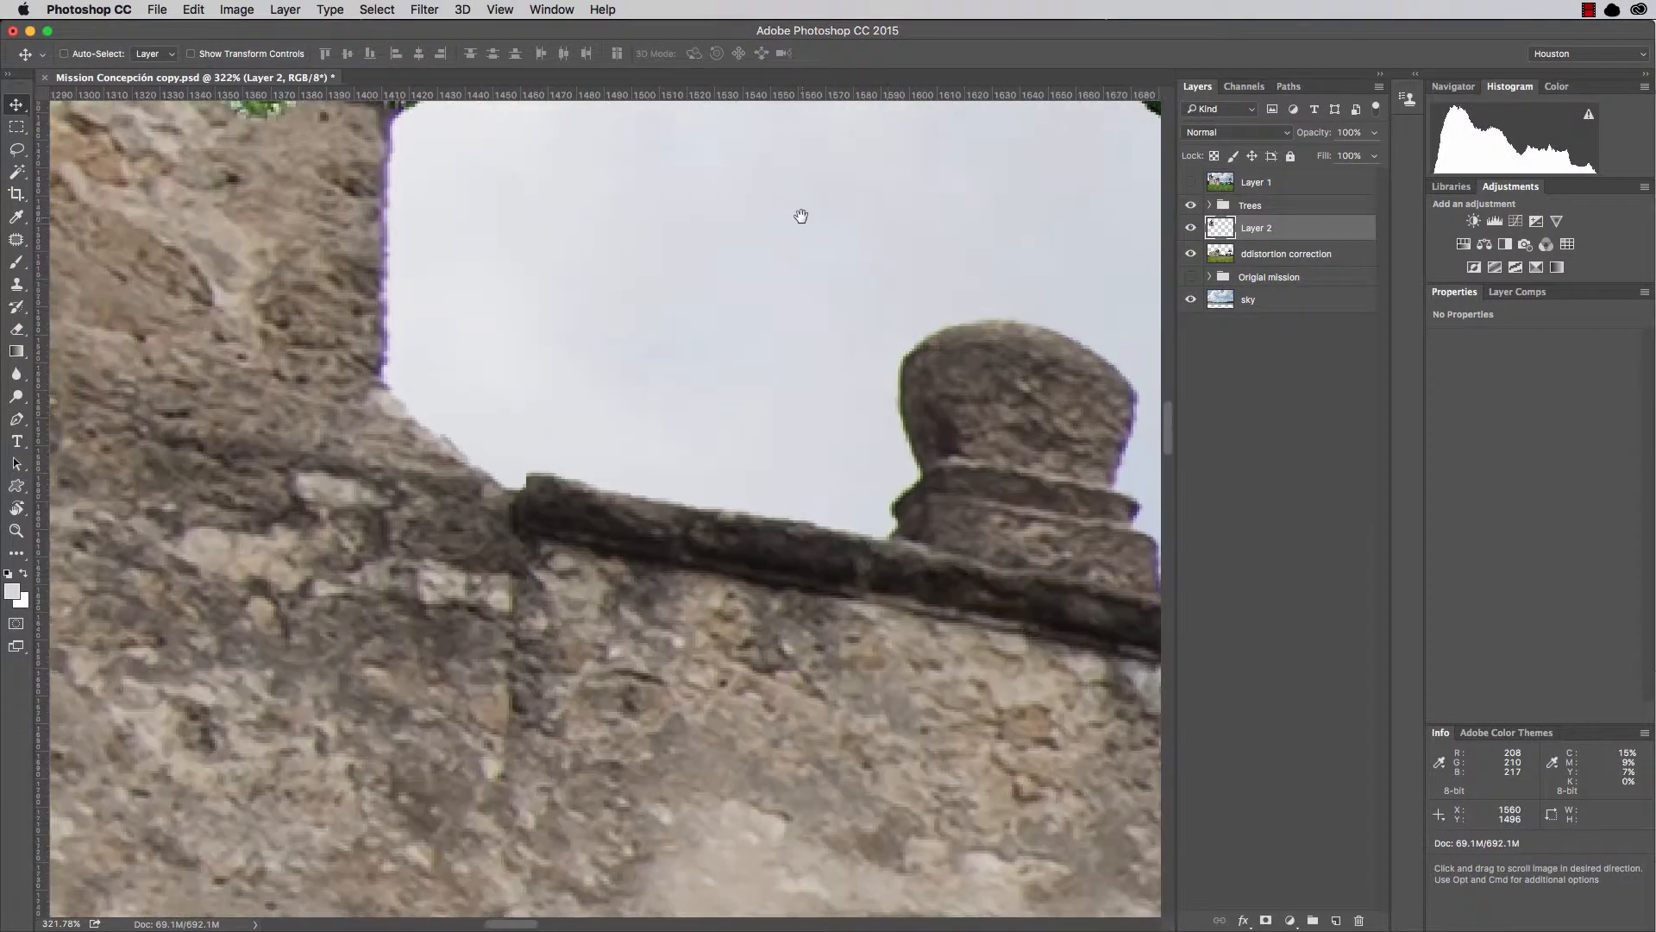
pyautogui.click(1191, 207)
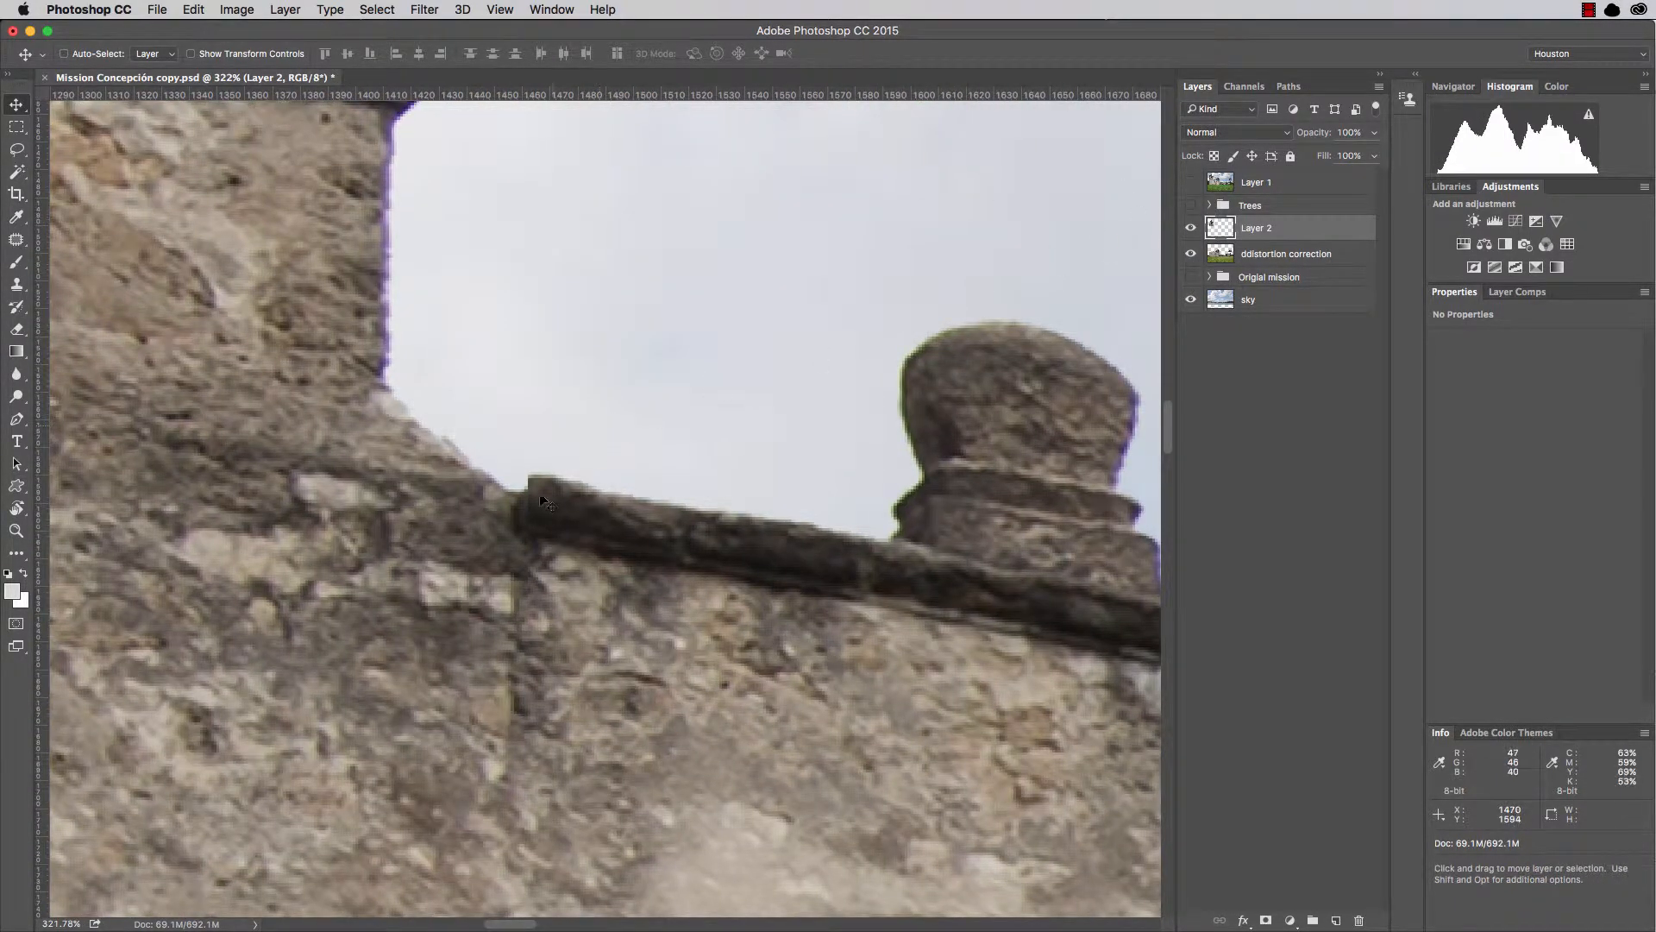
# Warp Layer 2 slightly upward near the tower's lower-right corner to refine the ledge joint, and apply the warp.
pyautogui.press('super+t')
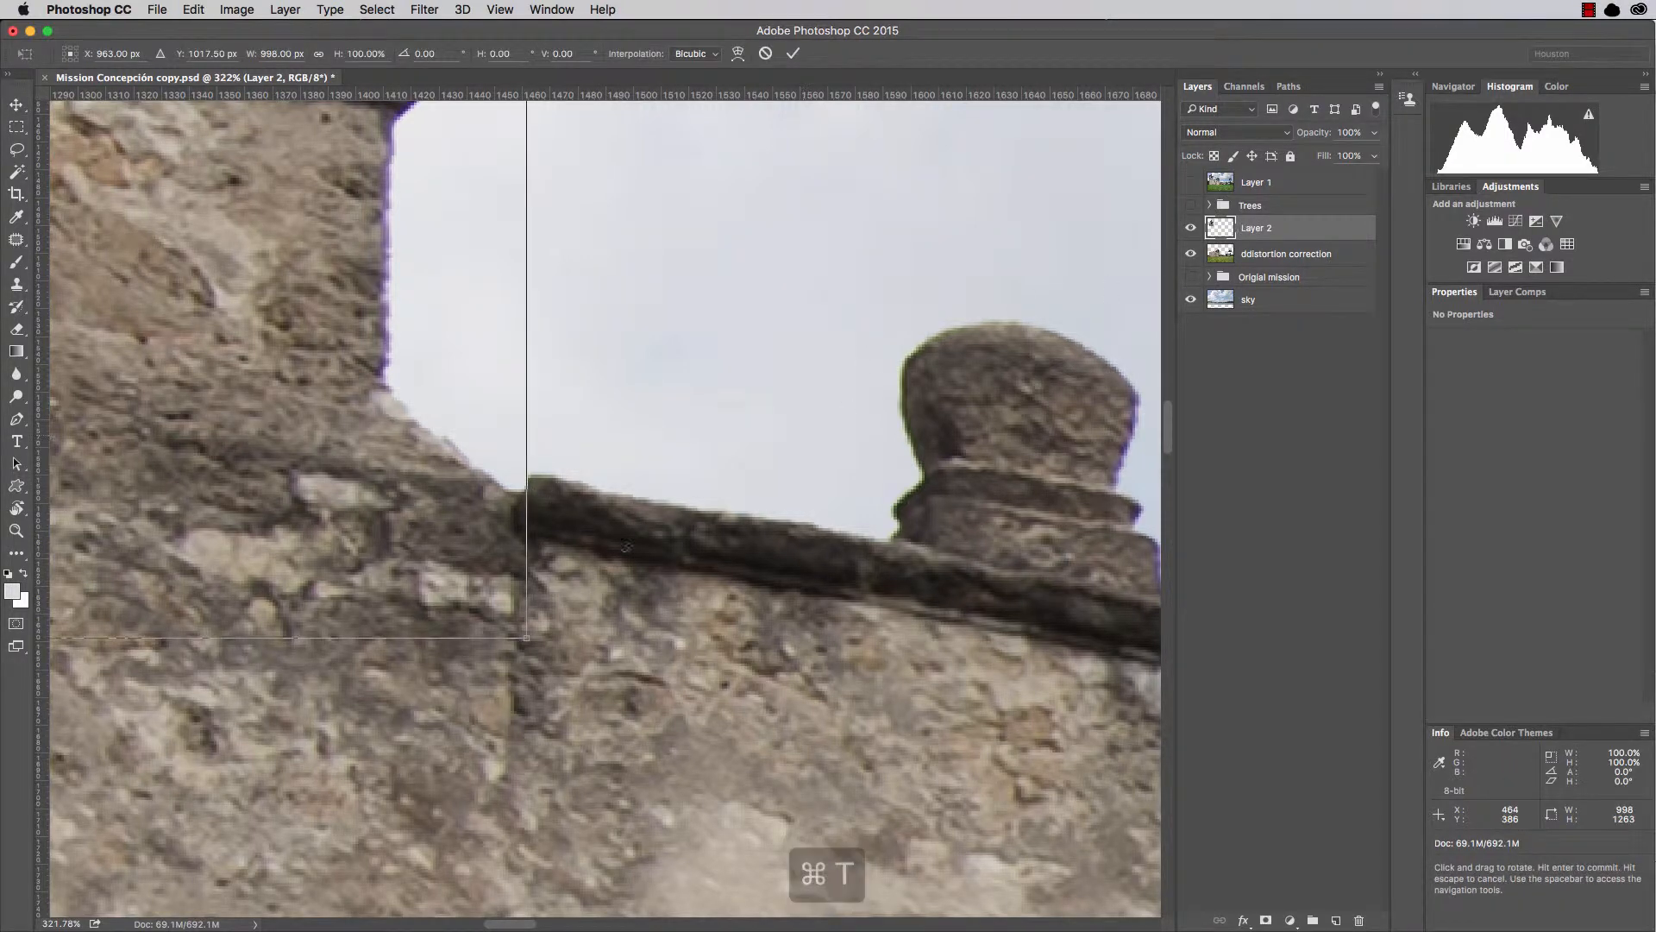
pyautogui.rightClick(459, 541)
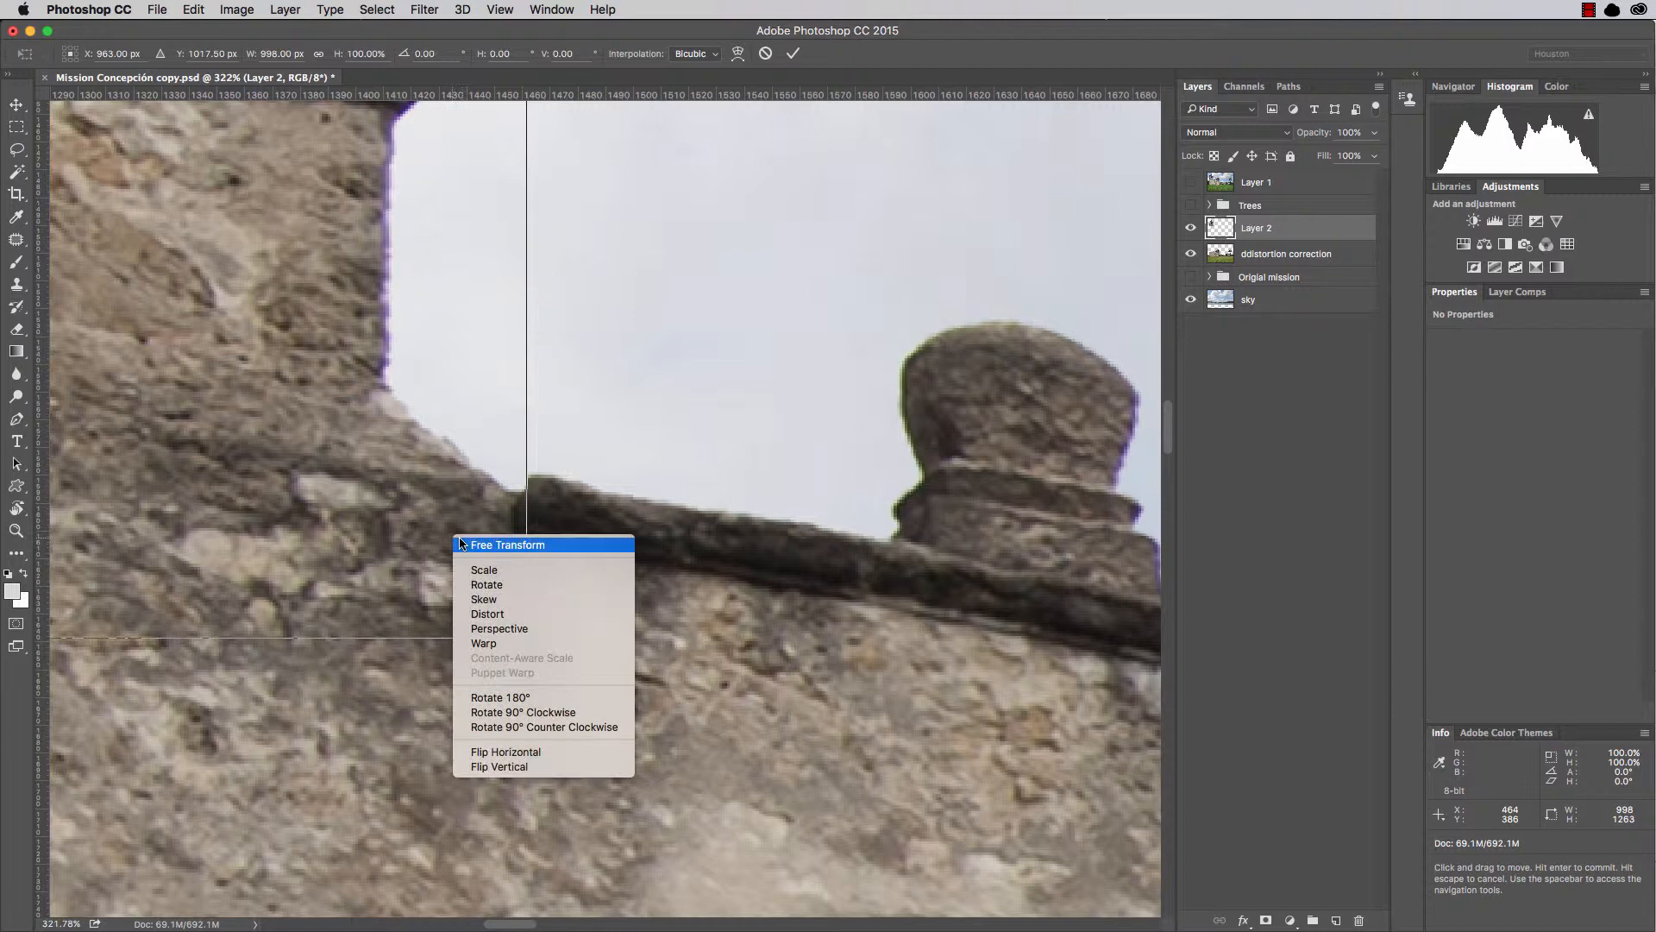
pyautogui.click(483, 640)
pyautogui.moveTo(485, 564); pyautogui.dragTo(484, 555)
pyautogui.press('super+Return')
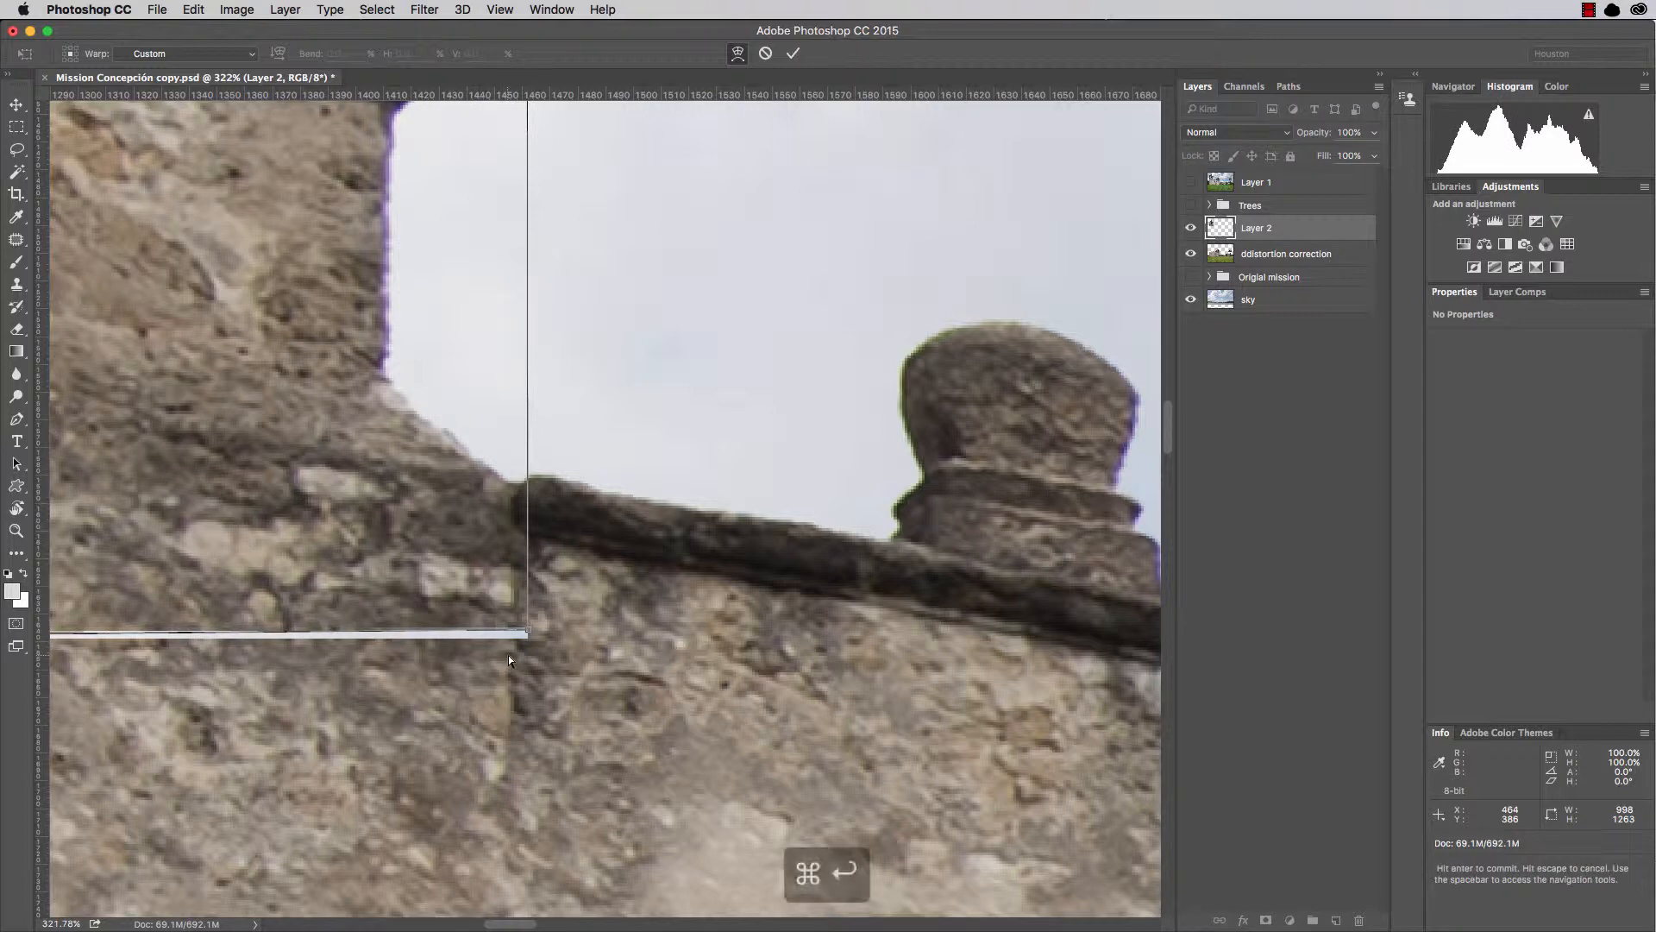
# Clone wall texture over the right part of the light seam beneath the tower, using the Clone Stamp with a 16 px brush.
pyautogui.press('super+minus')
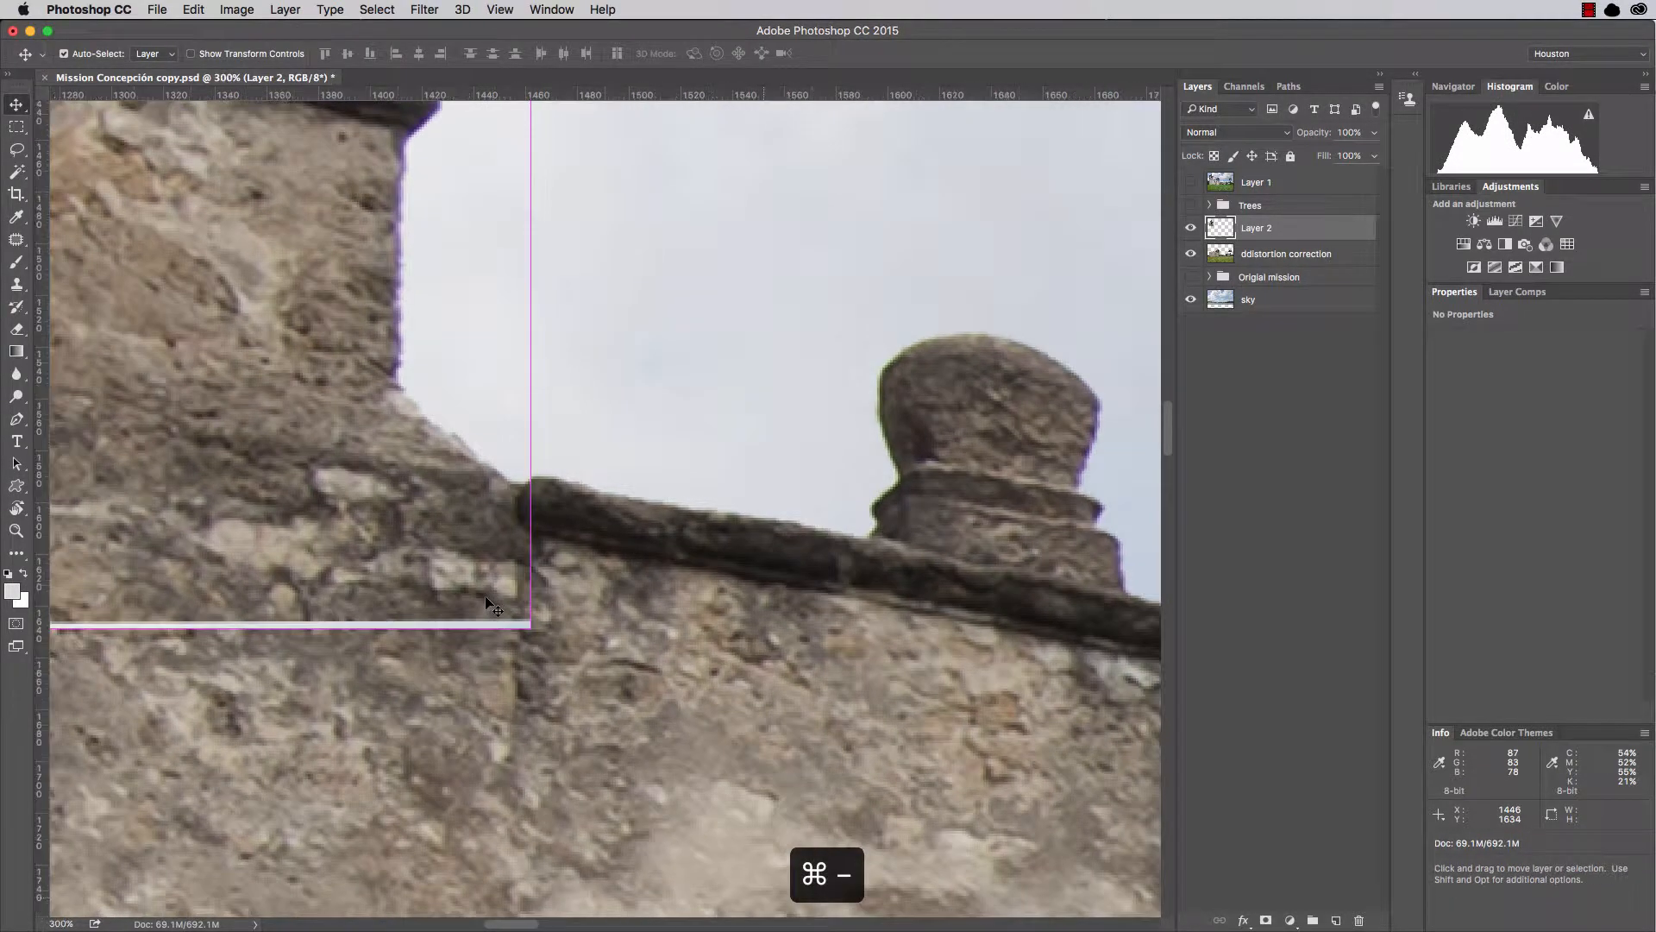
pyautogui.press('super+minus')
pyautogui.press('super+minus')
pyautogui.press('super+minus')
pyautogui.press('super+minus')
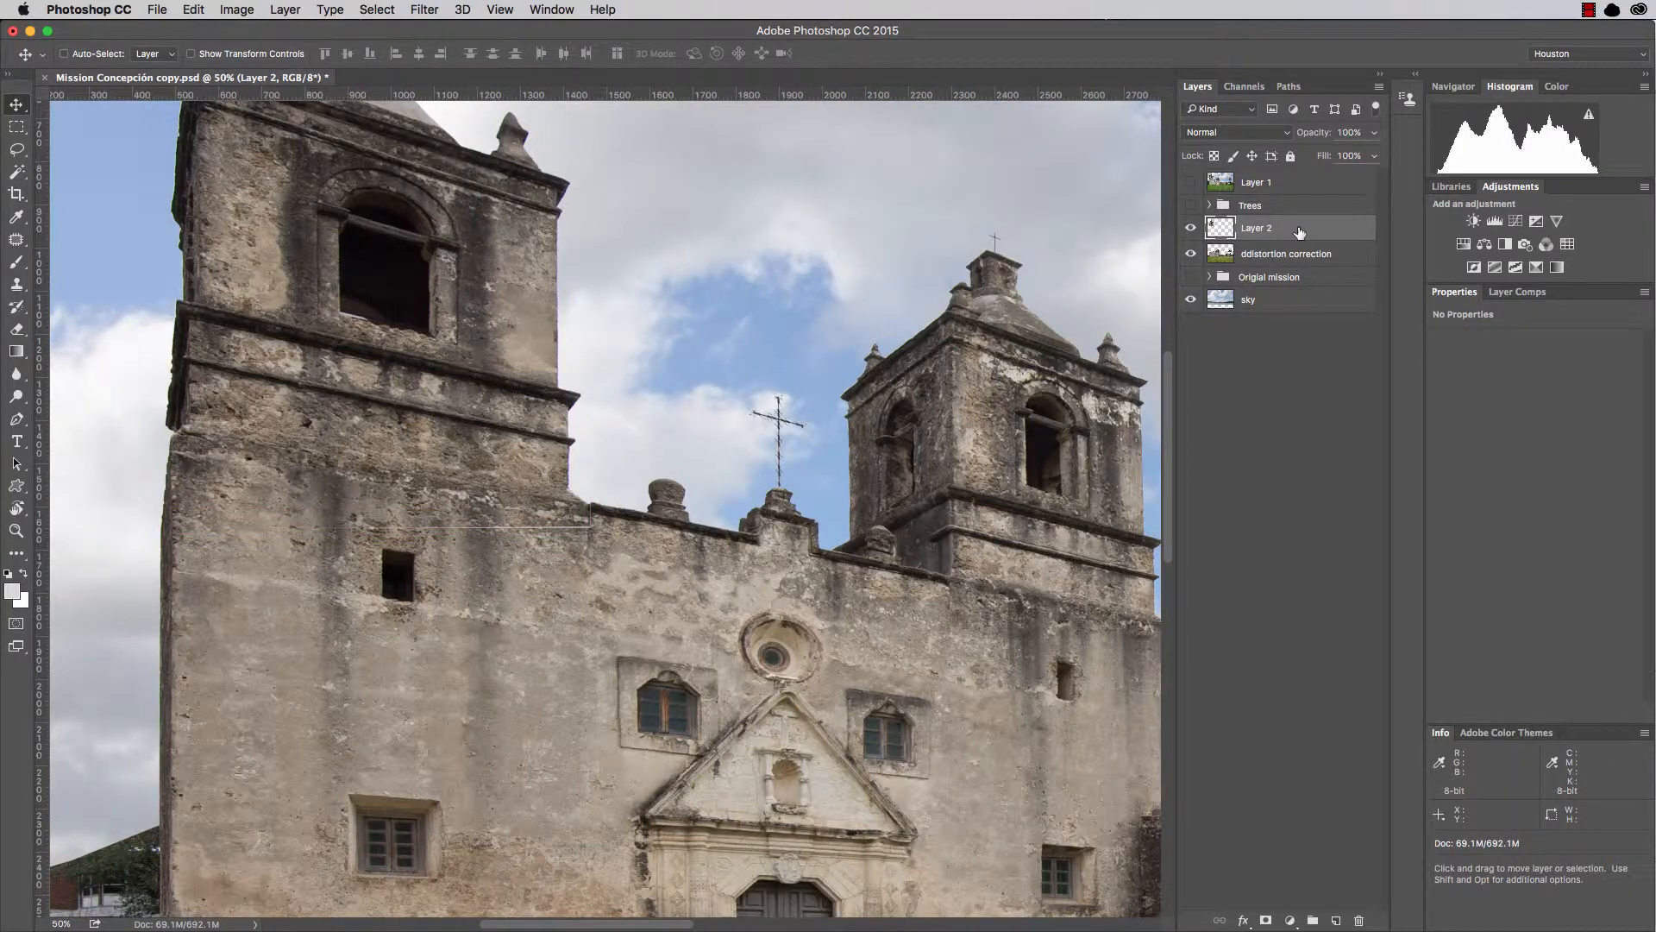
pyautogui.press('s')
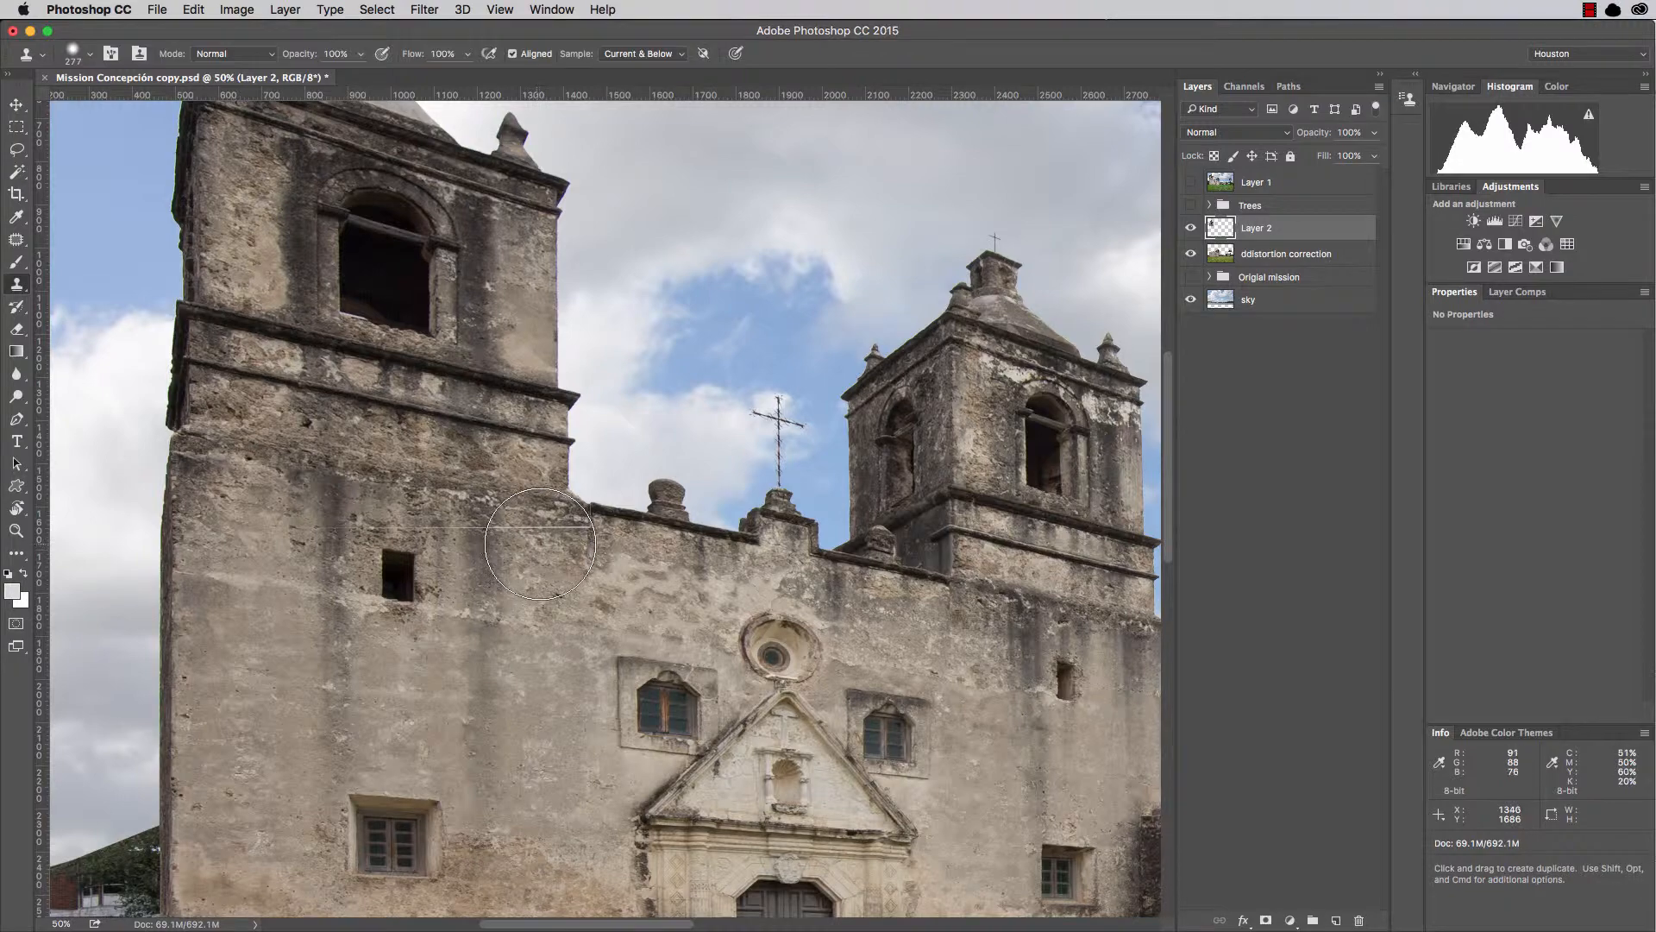
pyautogui.moveTo(574, 555)
pyautogui.mouseDown()
pyautogui.moveTo(519, 556)
pyautogui.moveTo(599, 555)
pyautogui.mouseUp()
pyautogui.press('z')
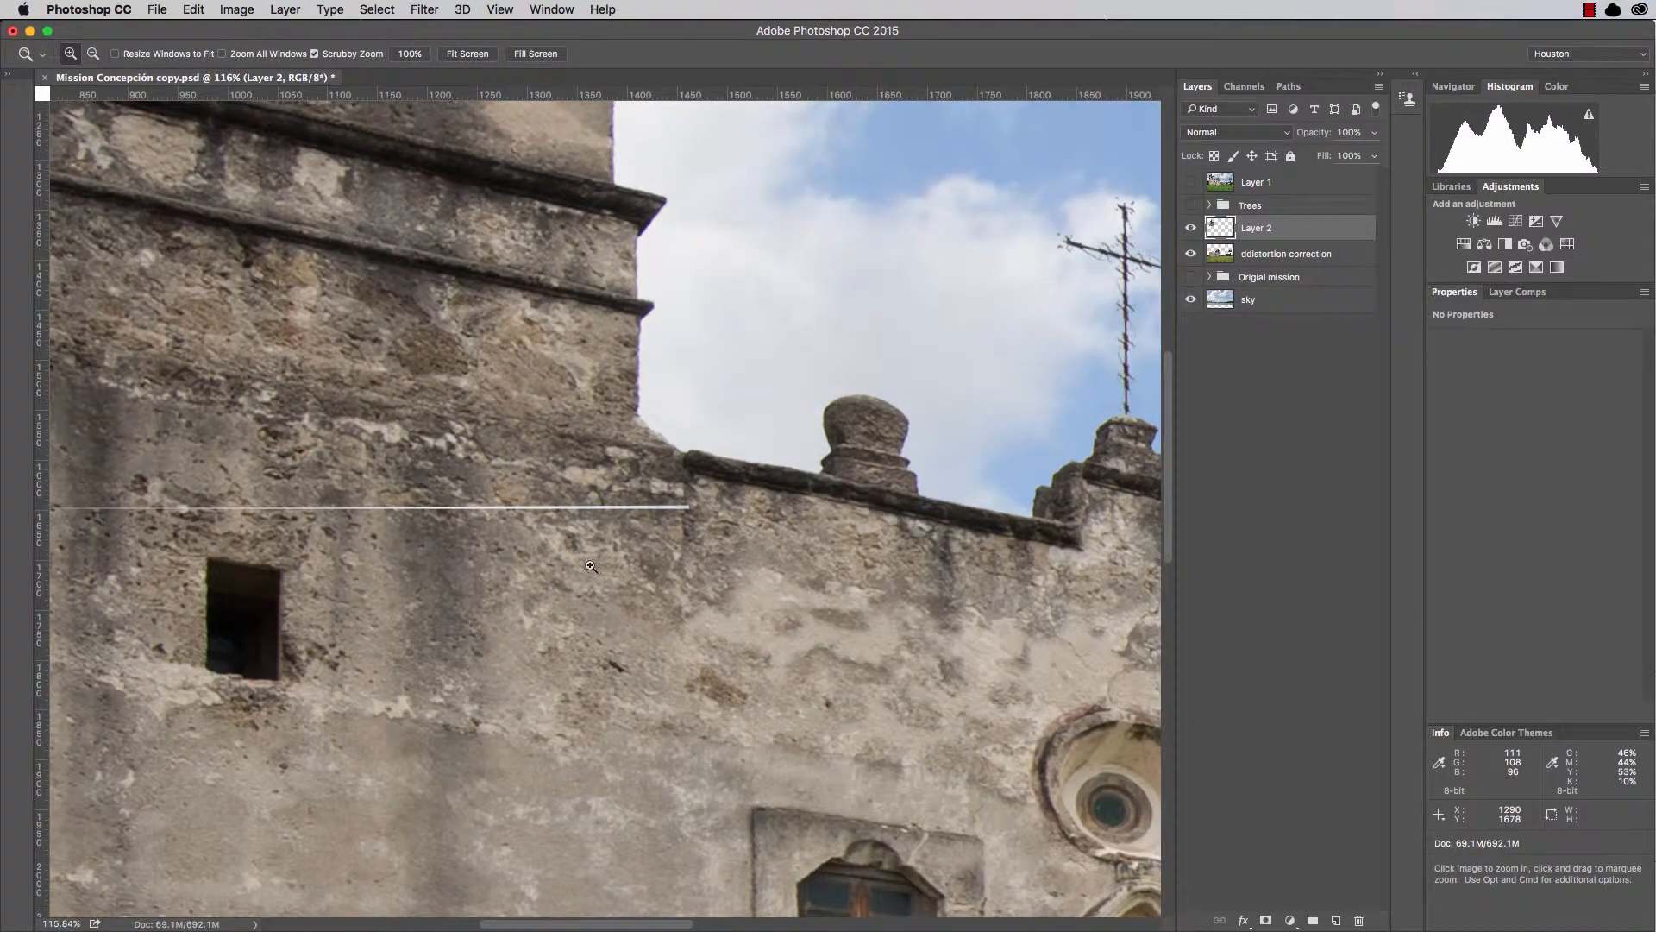
pyautogui.press('s')
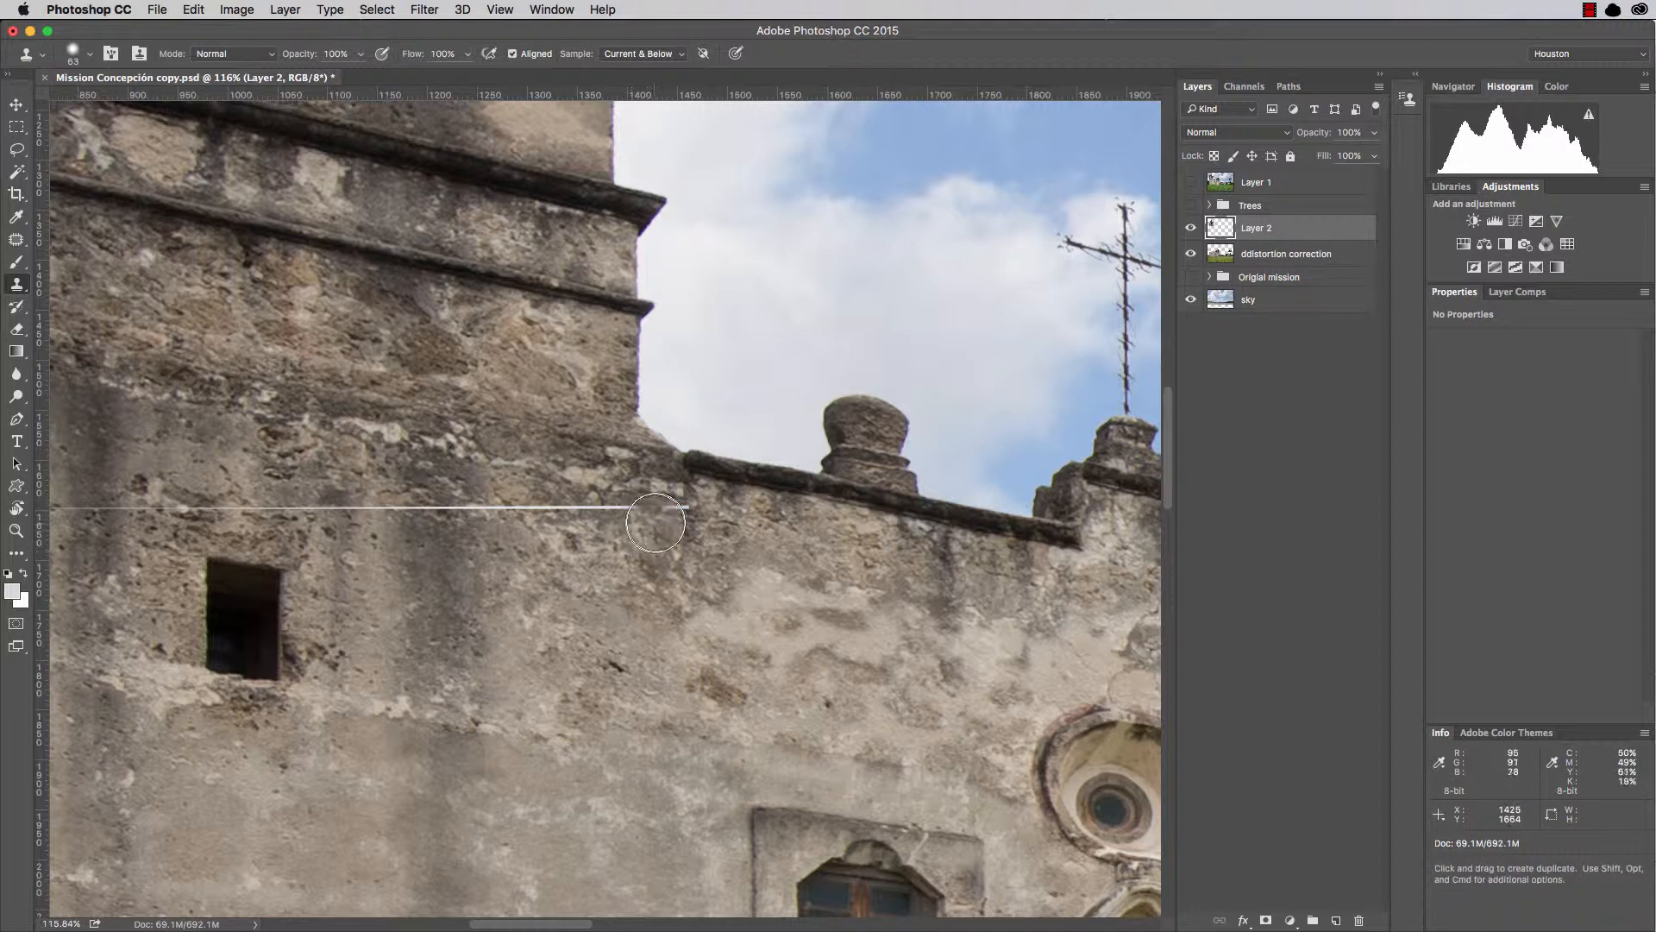
pyautogui.moveTo(648, 528); pyautogui.dragTo(619, 532)
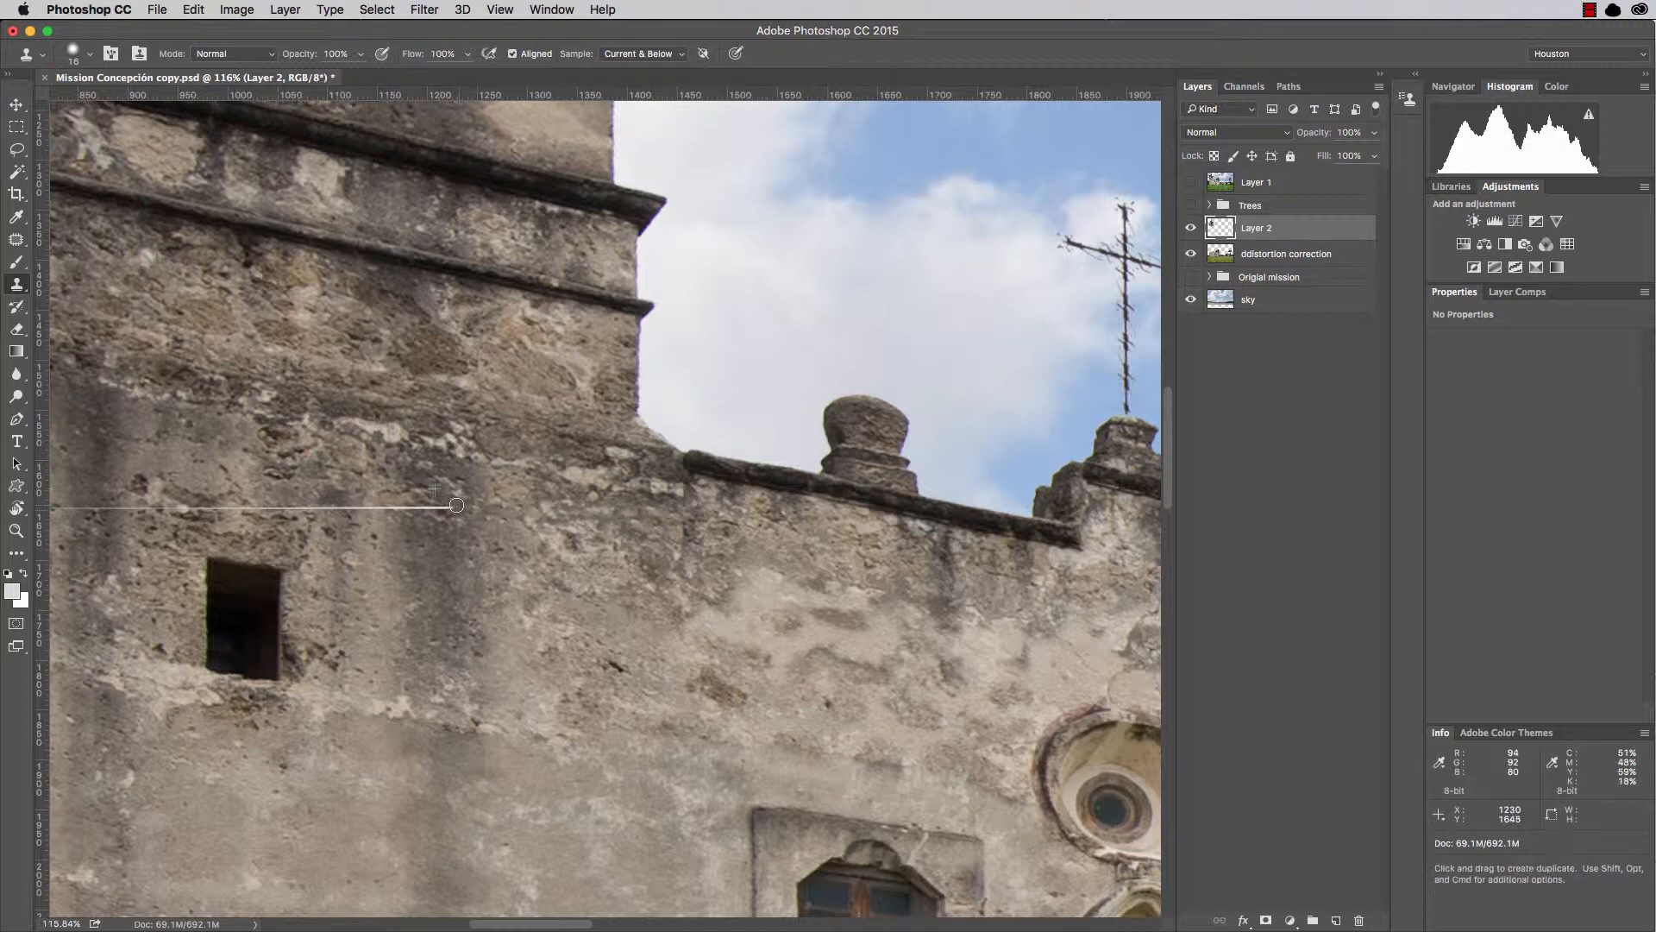
pyautogui.moveTo(455, 508); pyautogui.dragTo(409, 509)
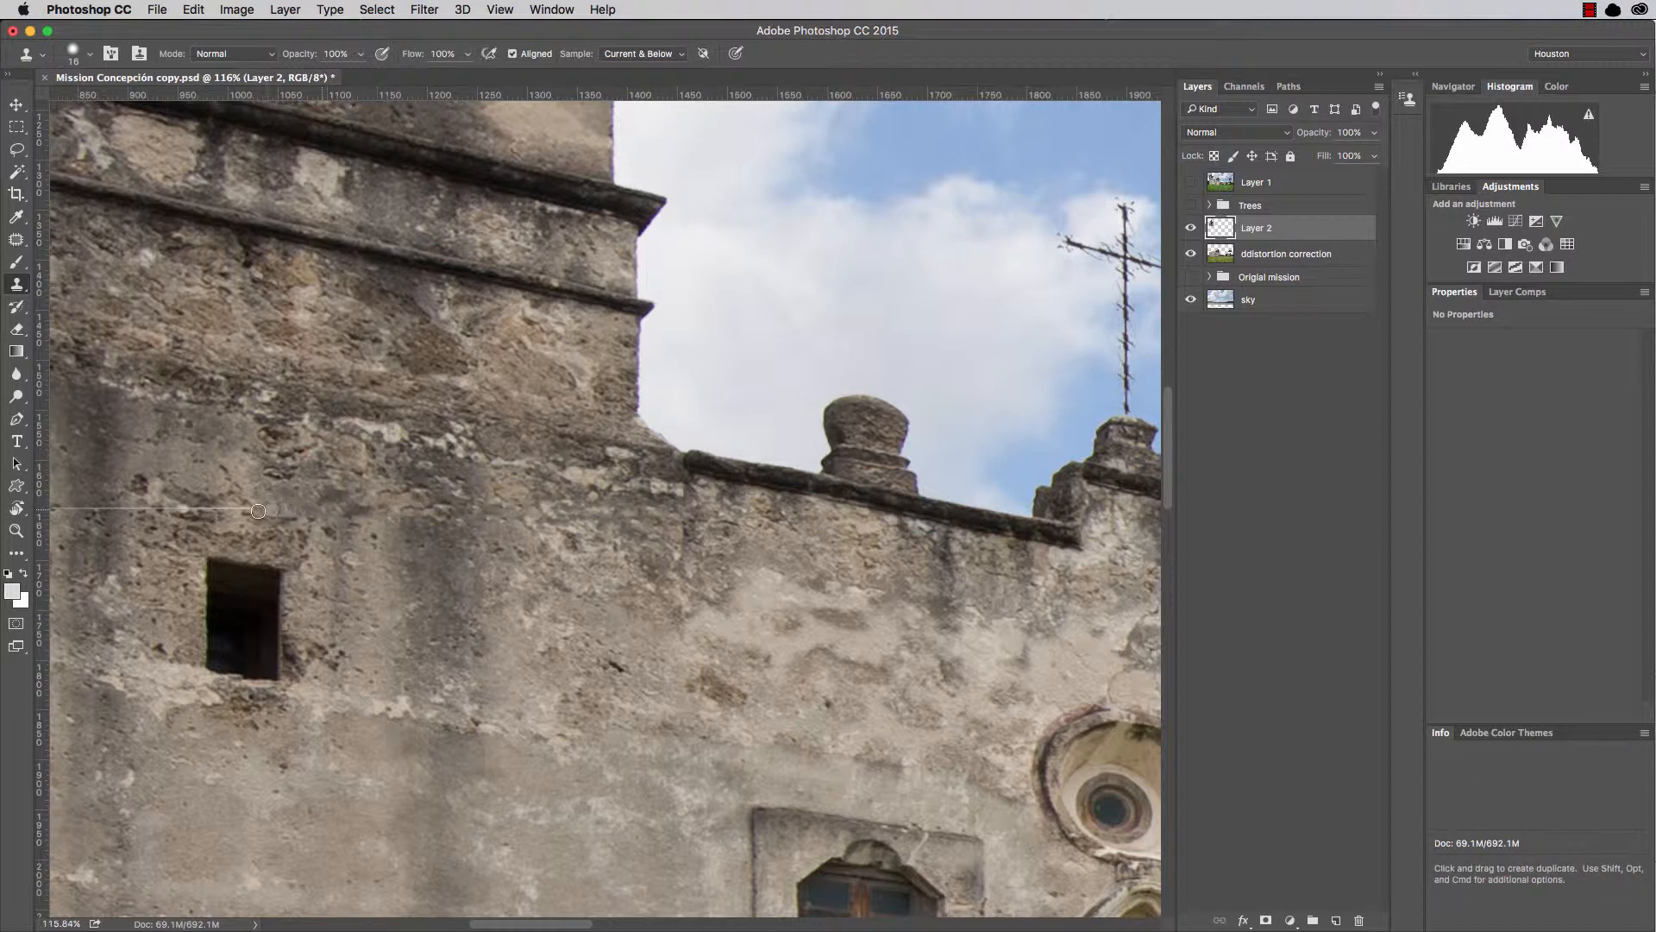
# Clone out the rest of the seam above and left of the small square window, undoing and repainting the mismatched strokes.
pyautogui.keyDown('alt'); pyautogui.click(191, 521); pyautogui.keyUp('alt')
pyautogui.moveTo(223, 508); pyautogui.dragTo(164, 508)
pyautogui.moveTo(173, 550)
pyautogui.mouseDown()
pyautogui.moveTo(470, 530)
pyautogui.moveTo(491, 498)
pyautogui.moveTo(379, 493)
pyautogui.mouseUp()
pyautogui.keyDown('alt'); pyautogui.click(448, 471); pyautogui.keyUp('alt')
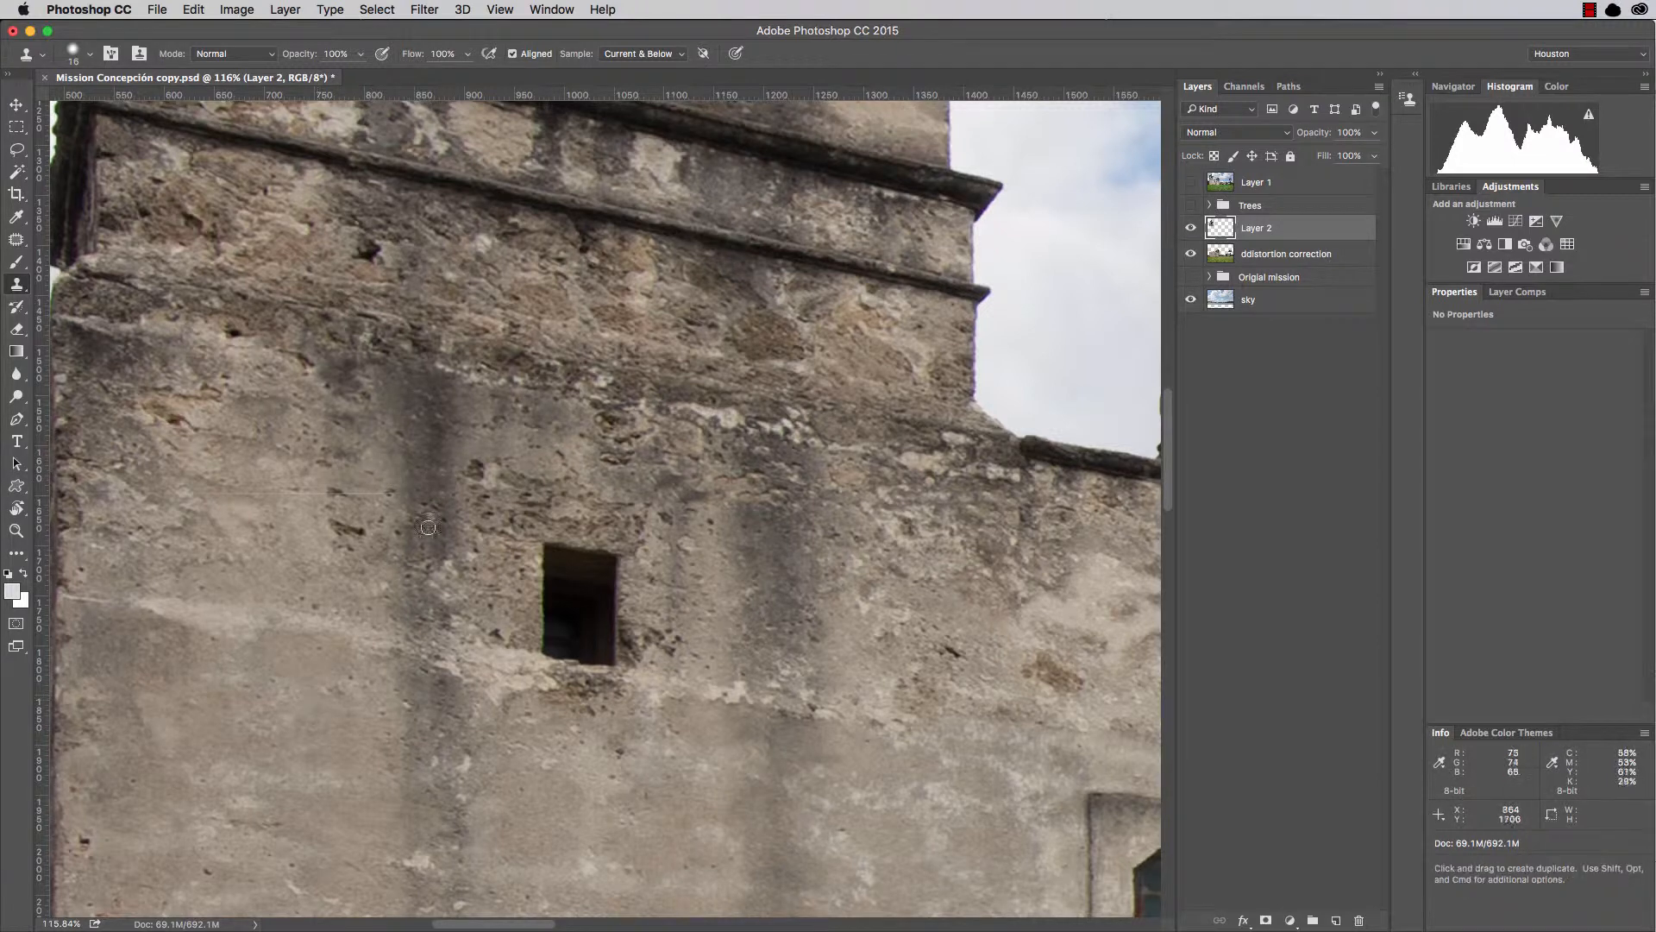
pyautogui.press('super+z')
pyautogui.press('super+z')
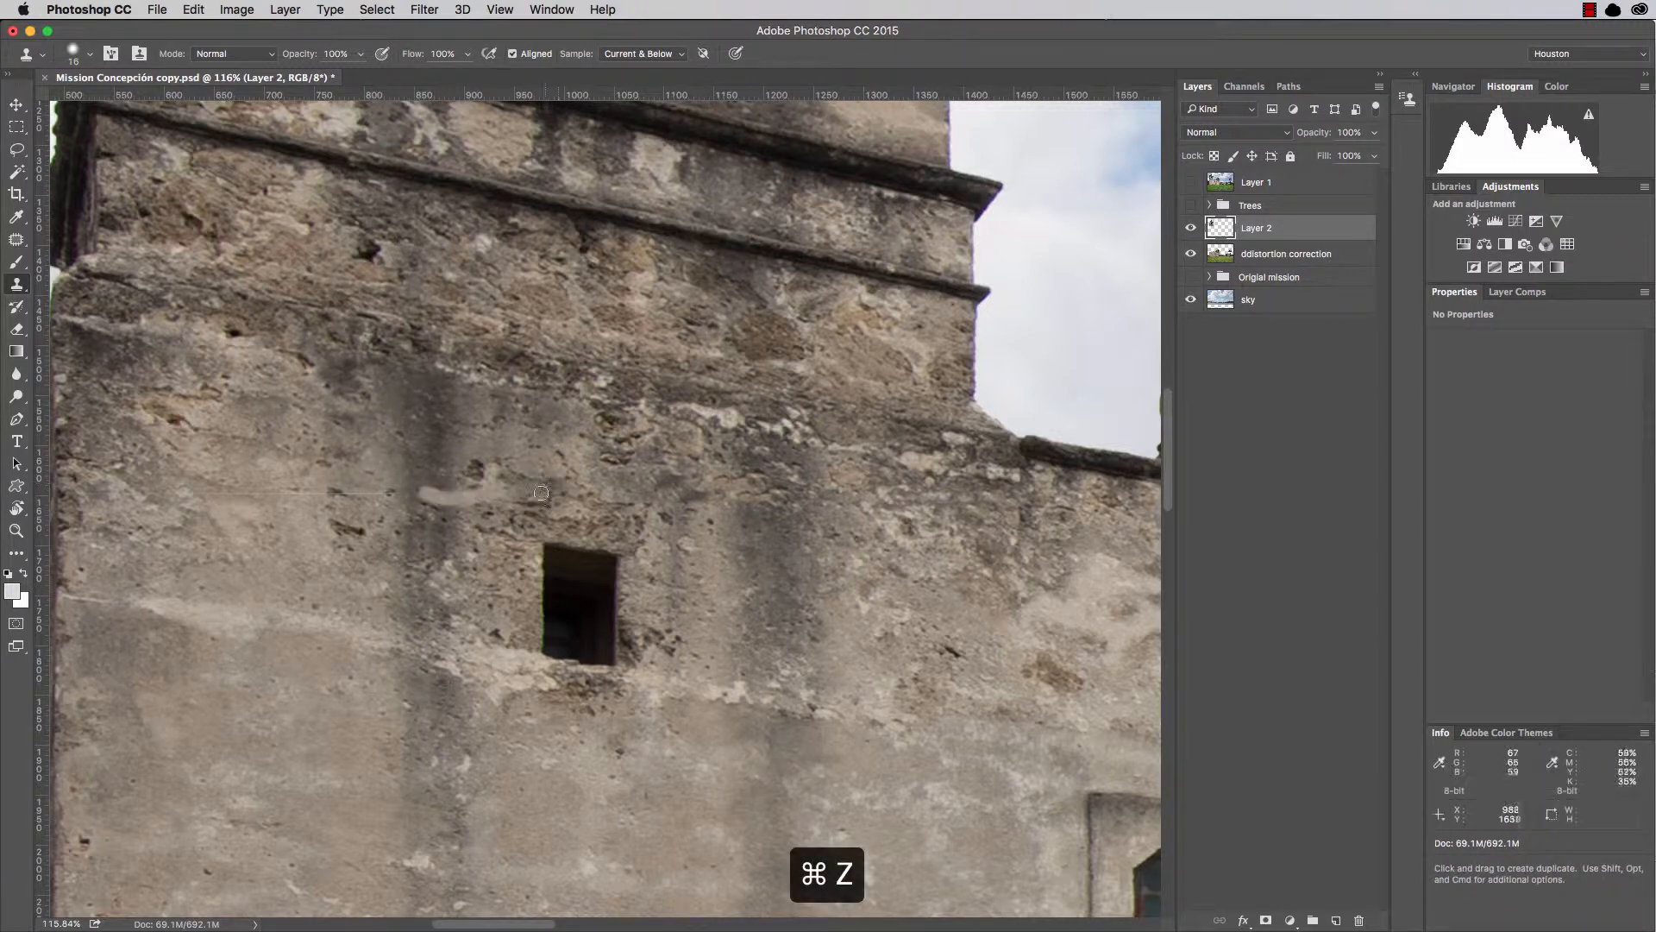
pyautogui.moveTo(491, 493); pyautogui.dragTo(327, 493)
pyautogui.keyDown('alt'); pyautogui.click(358, 510); pyautogui.keyUp('alt')
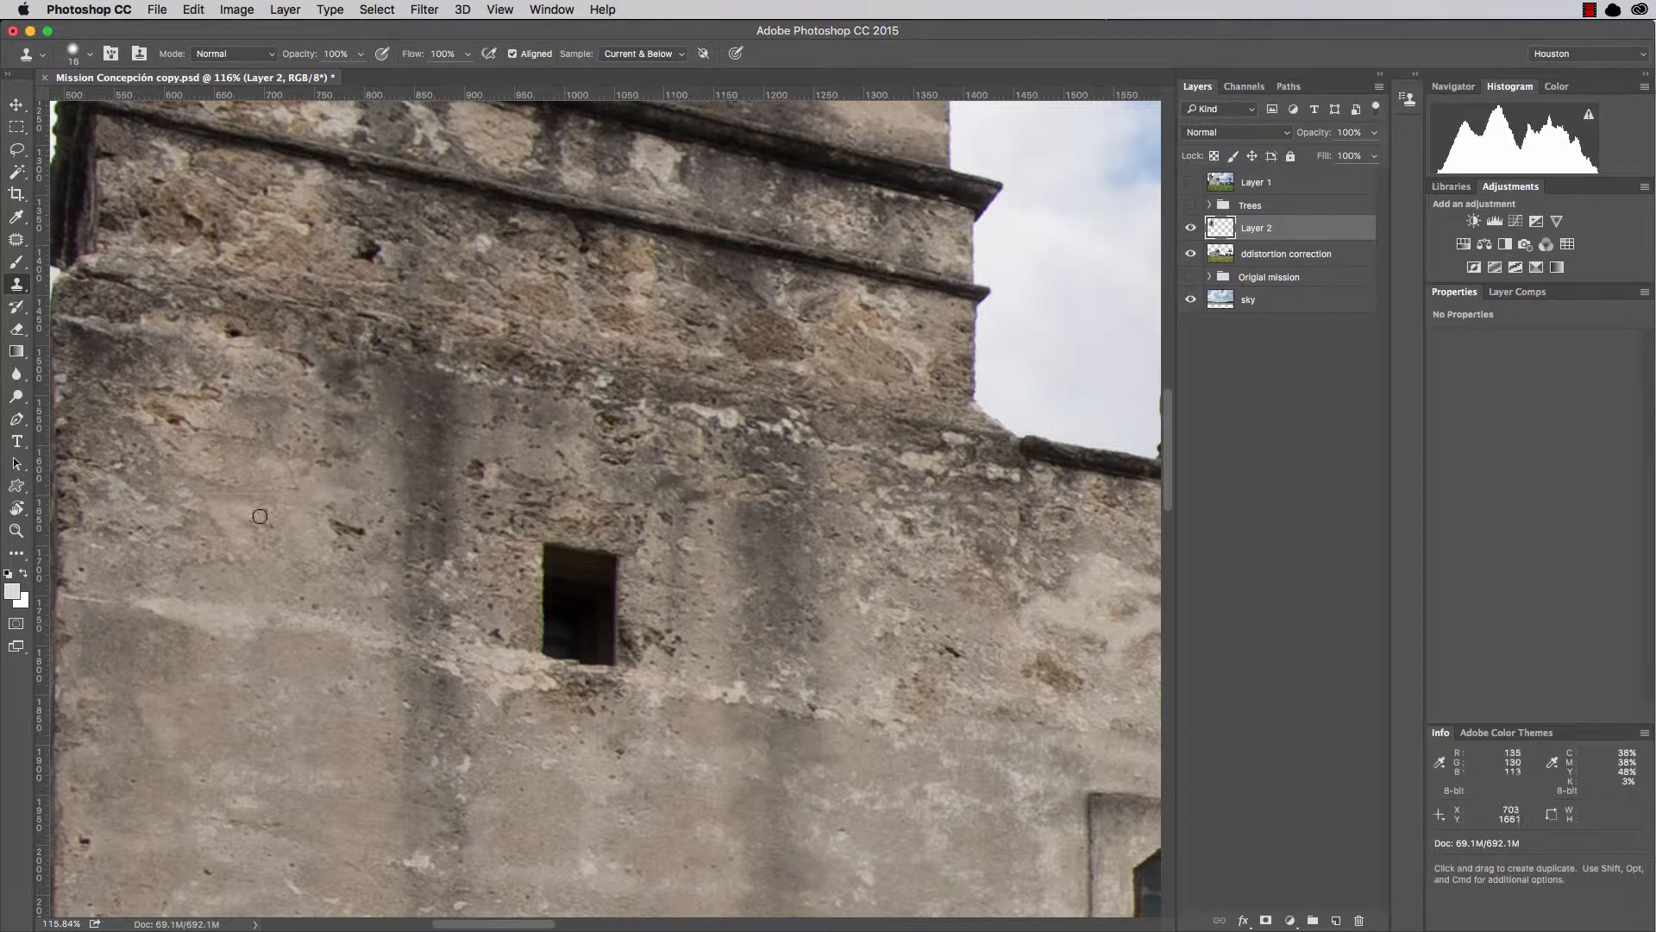
# View the whole building and compare it with and without Layer 2.
pyautogui.moveTo(832, 619); pyautogui.dragTo(710, 677)
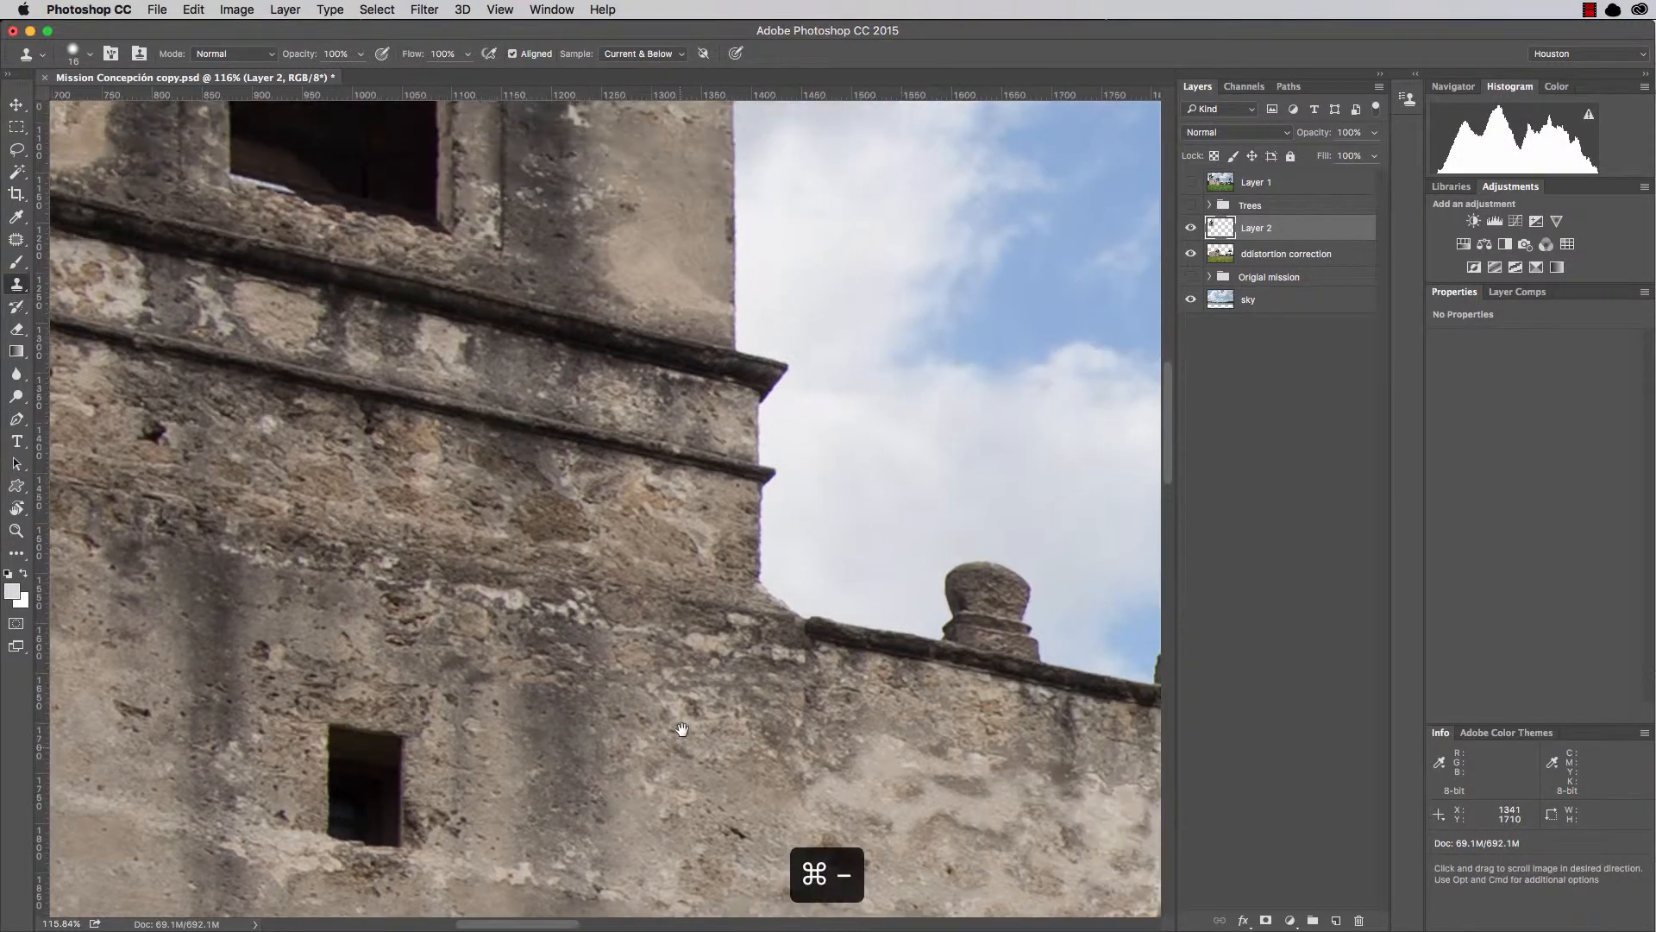
pyautogui.press('cmd+minus')
pyautogui.press('cmd+minus')
pyautogui.press('cmd+minus')
pyautogui.press('cmd+minus')
pyautogui.press('cmd+minus')
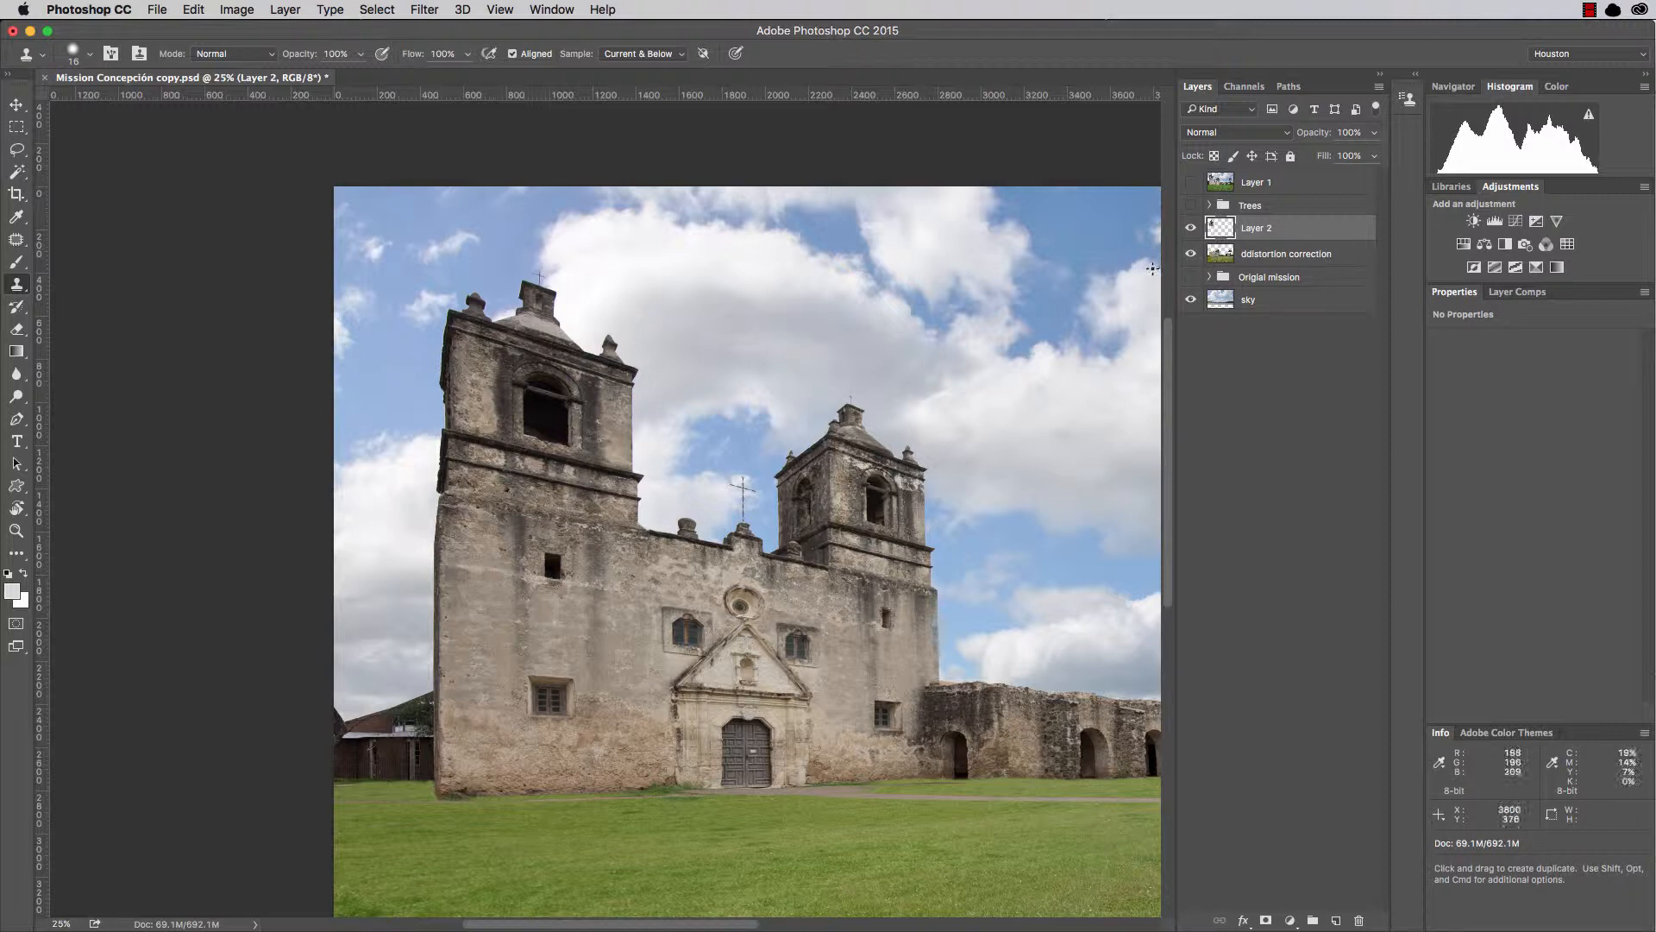
pyautogui.click(1191, 229)
pyautogui.click(1190, 230)
pyautogui.press('space')
pyautogui.moveTo(816, 670)
pyautogui.mouseDown()
pyautogui.moveTo(603, 643)
pyautogui.moveTo(575, 664)
pyautogui.mouseUp()
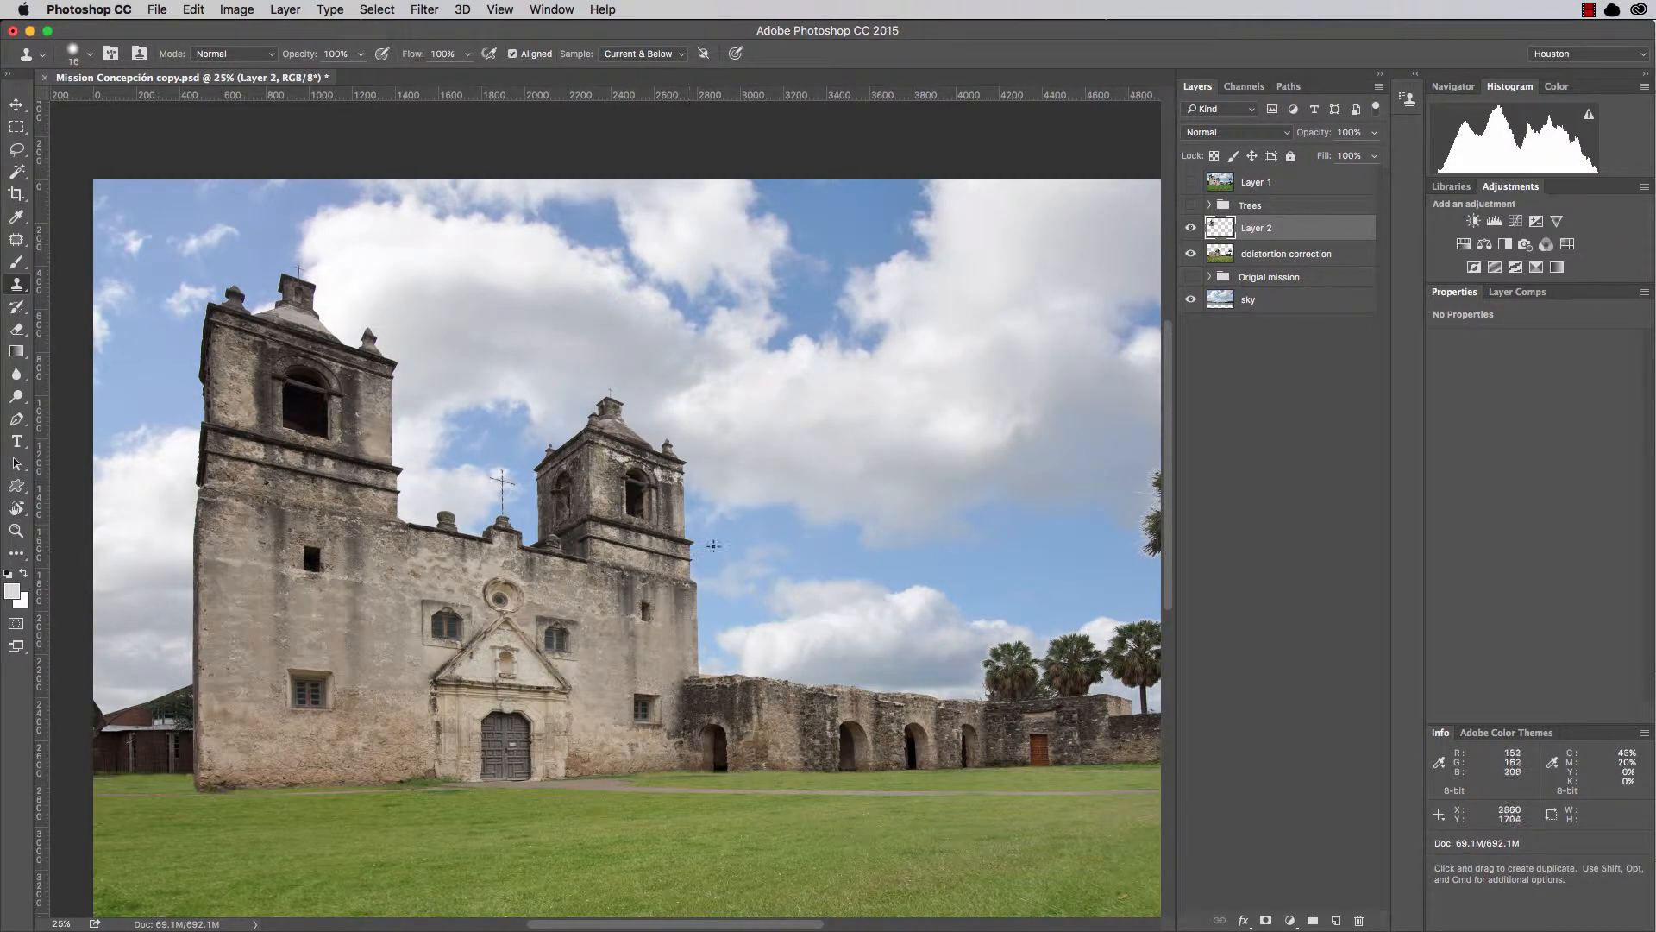
pyautogui.press('space')
pyautogui.moveTo(909, 566); pyautogui.dragTo(876, 610)
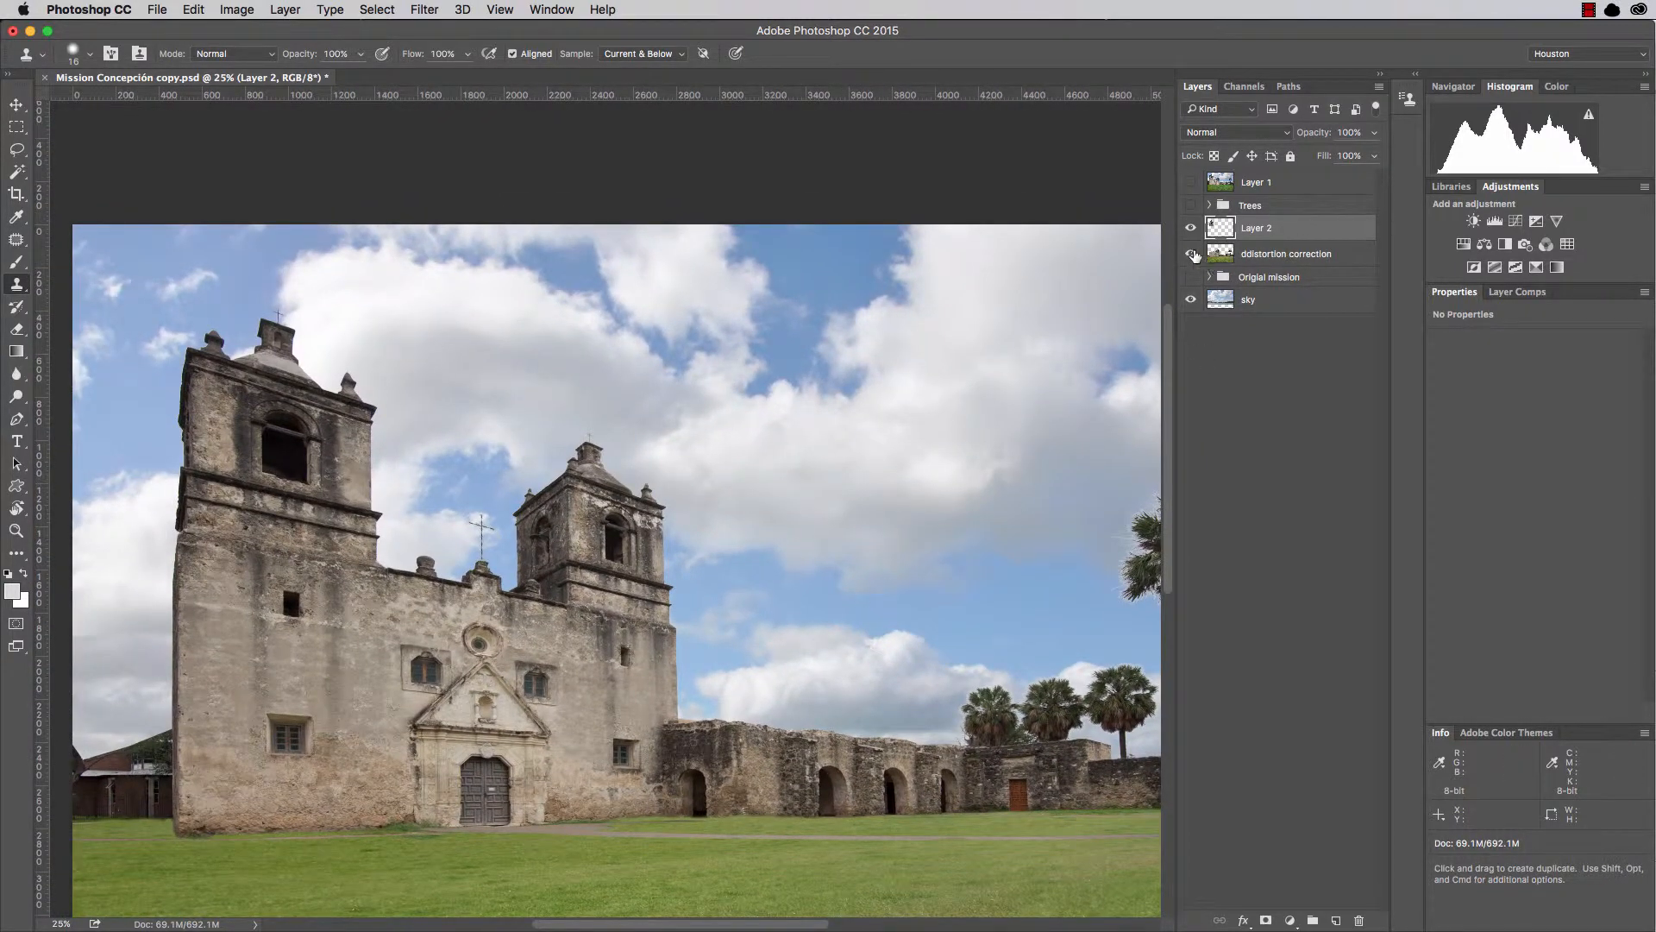
# Show only the unedited photo in the Origial mission group, hiding its grass and palm tree layers and disabling the original image's layer mask.
pyautogui.moveTo(1194, 225); pyautogui.dragTo(1191, 282)
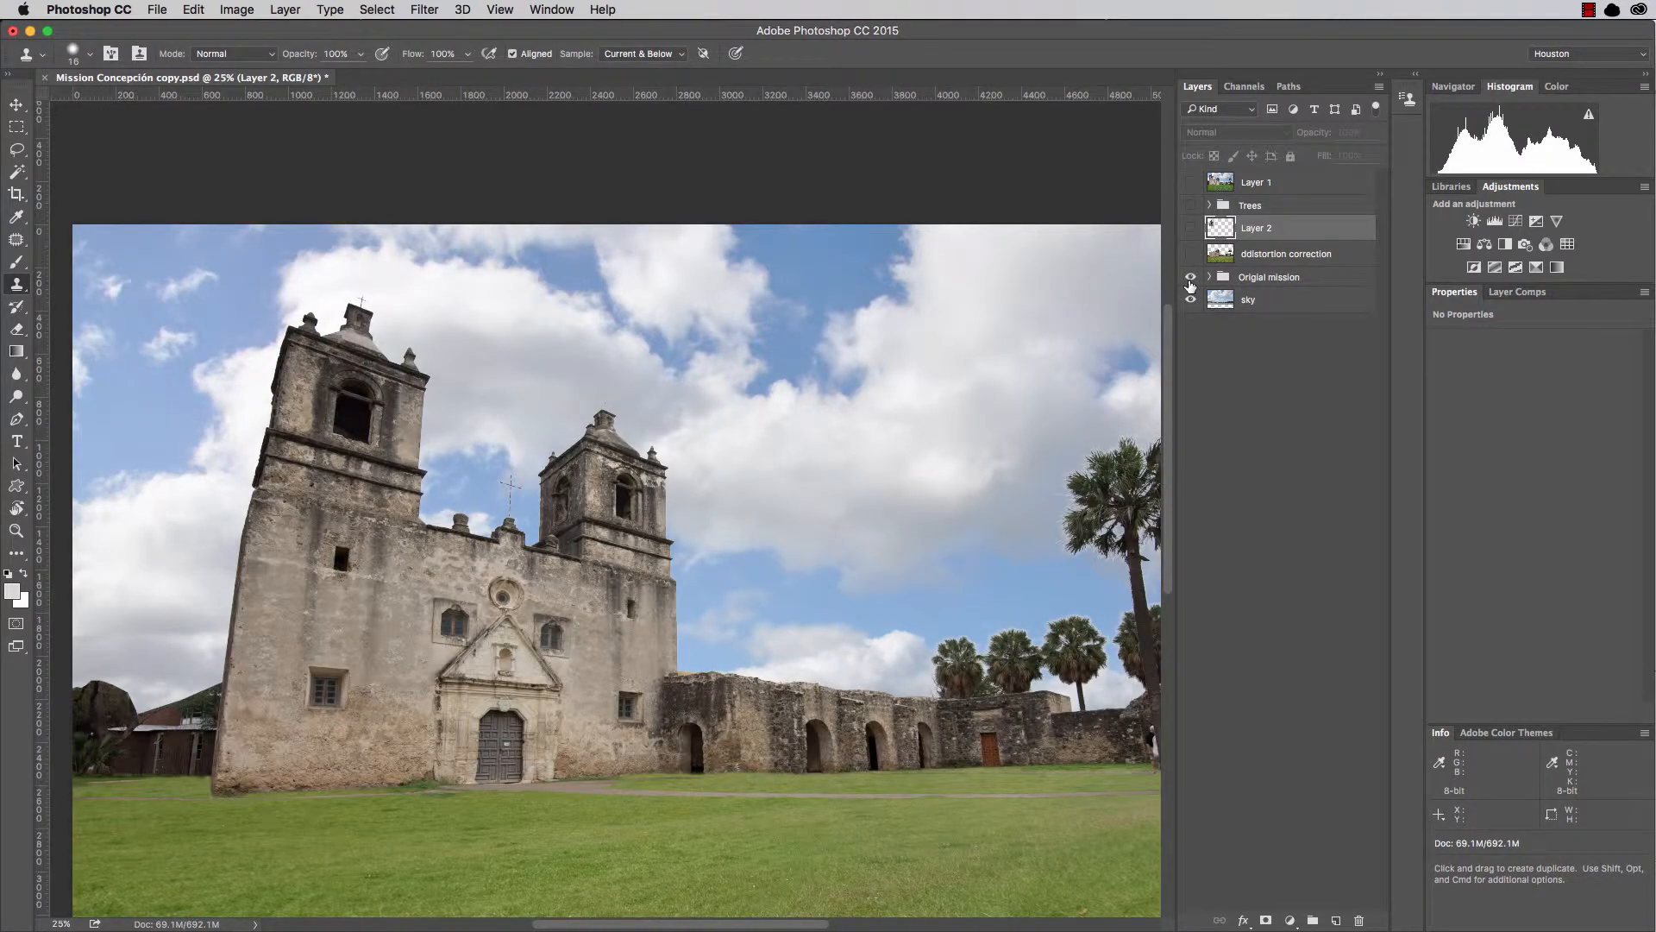
pyautogui.click(1209, 277)
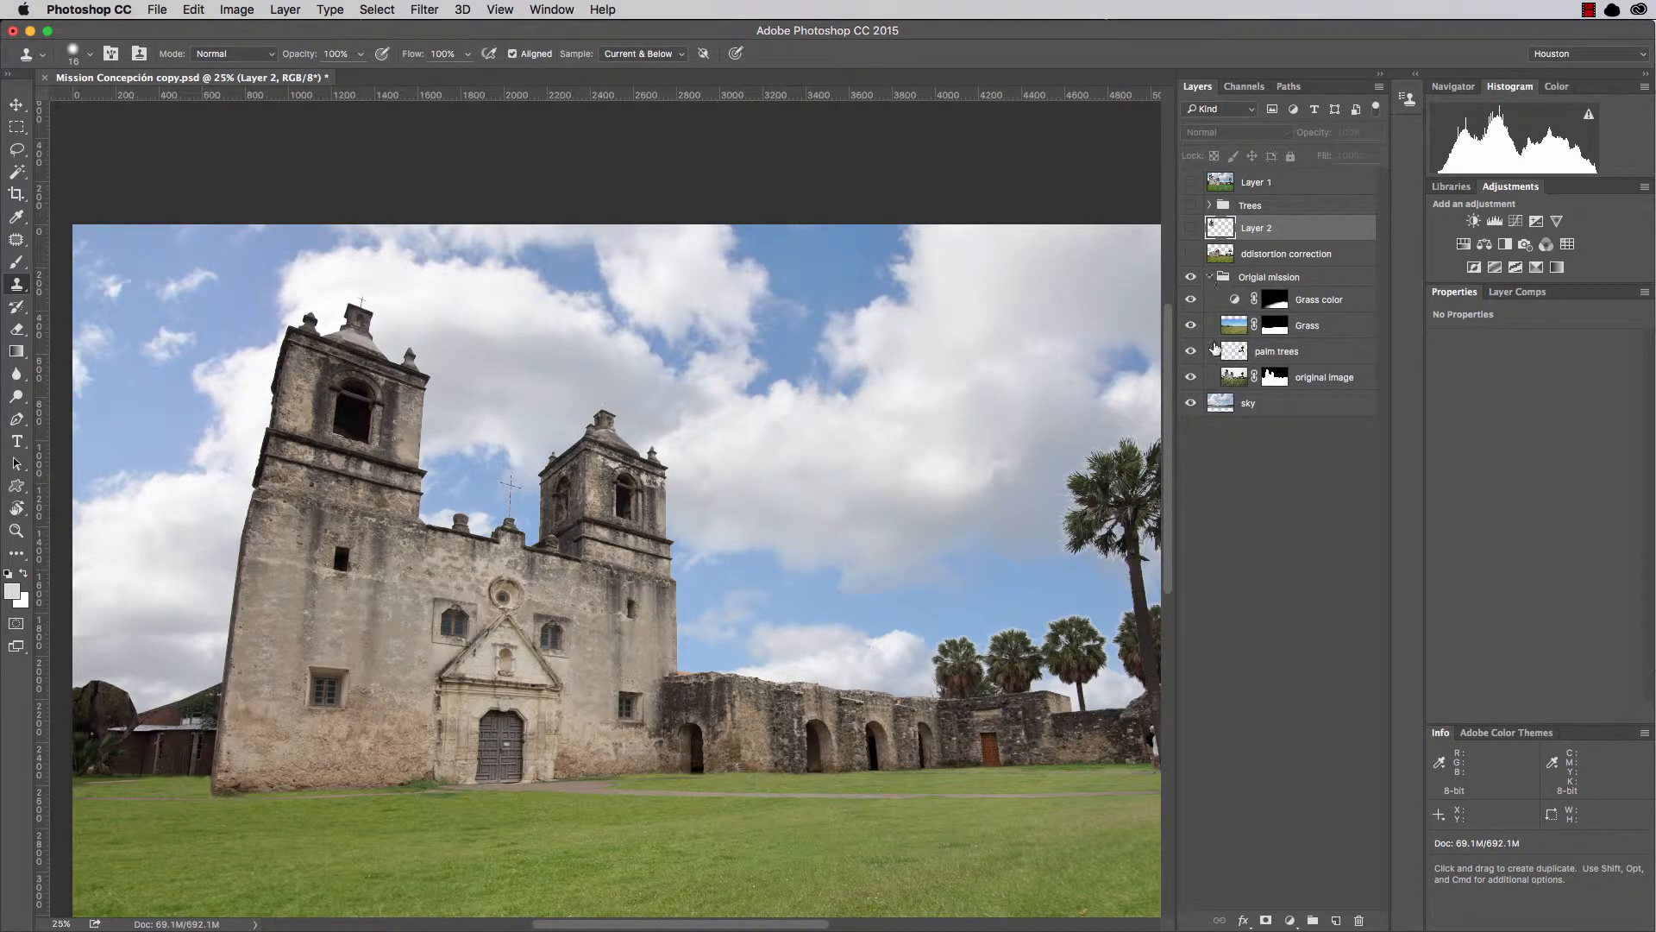
pyautogui.moveTo(1191, 355); pyautogui.dragTo(1192, 304)
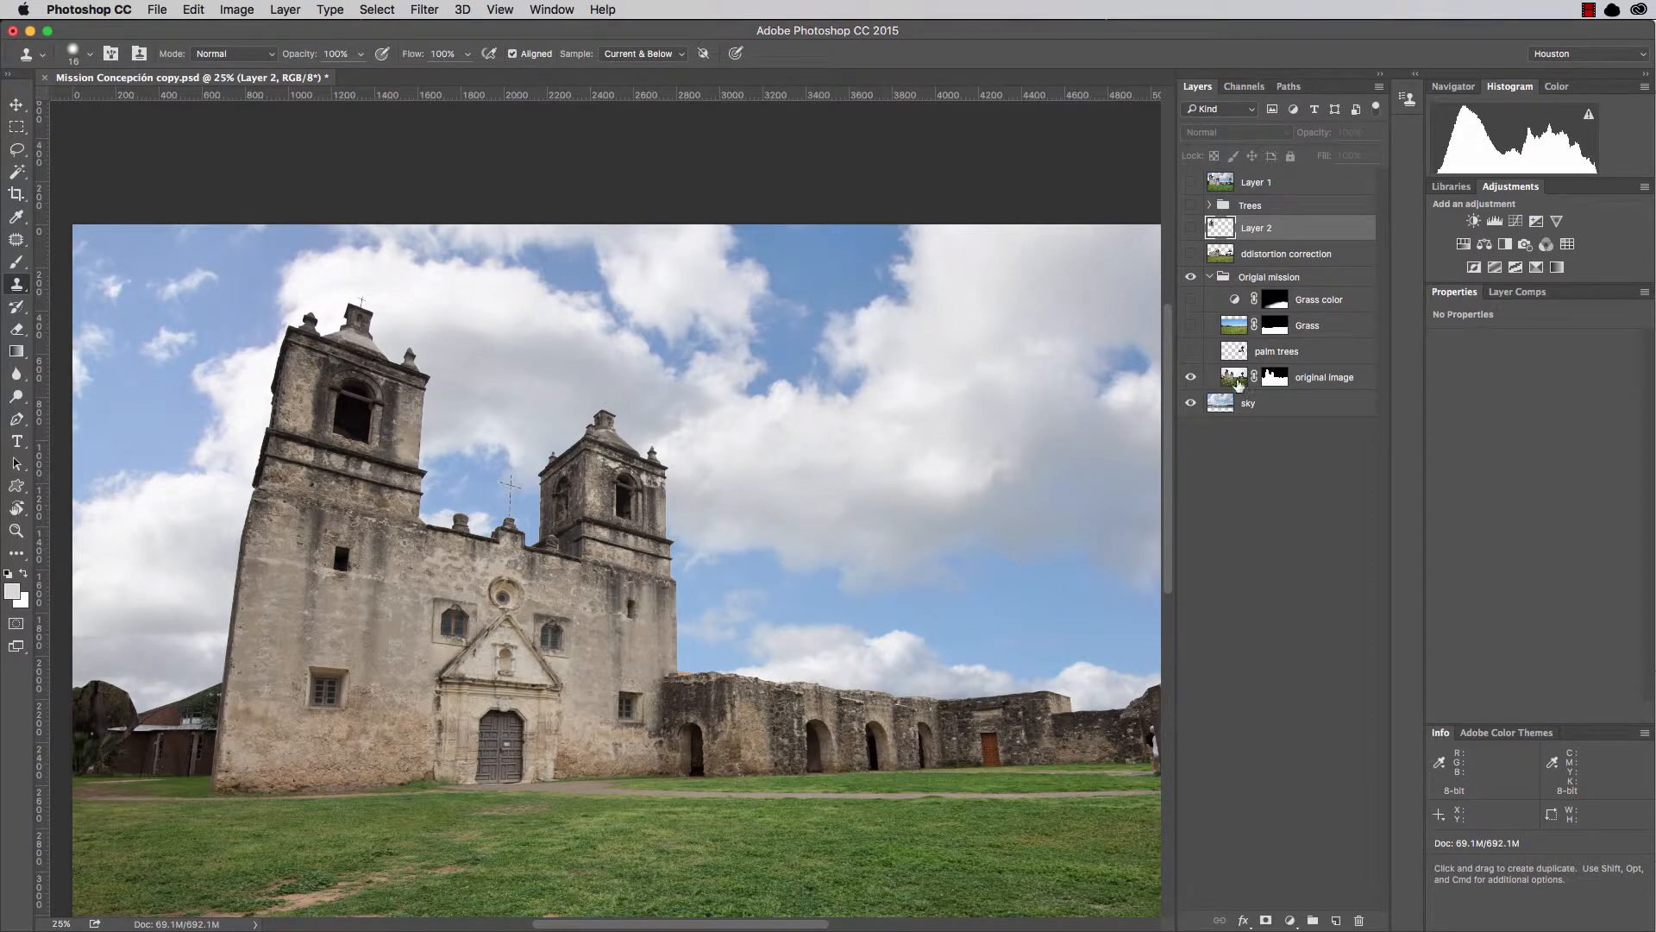
pyautogui.keyDown('shift'); pyautogui.click(1274, 384); pyautogui.keyUp('shift')
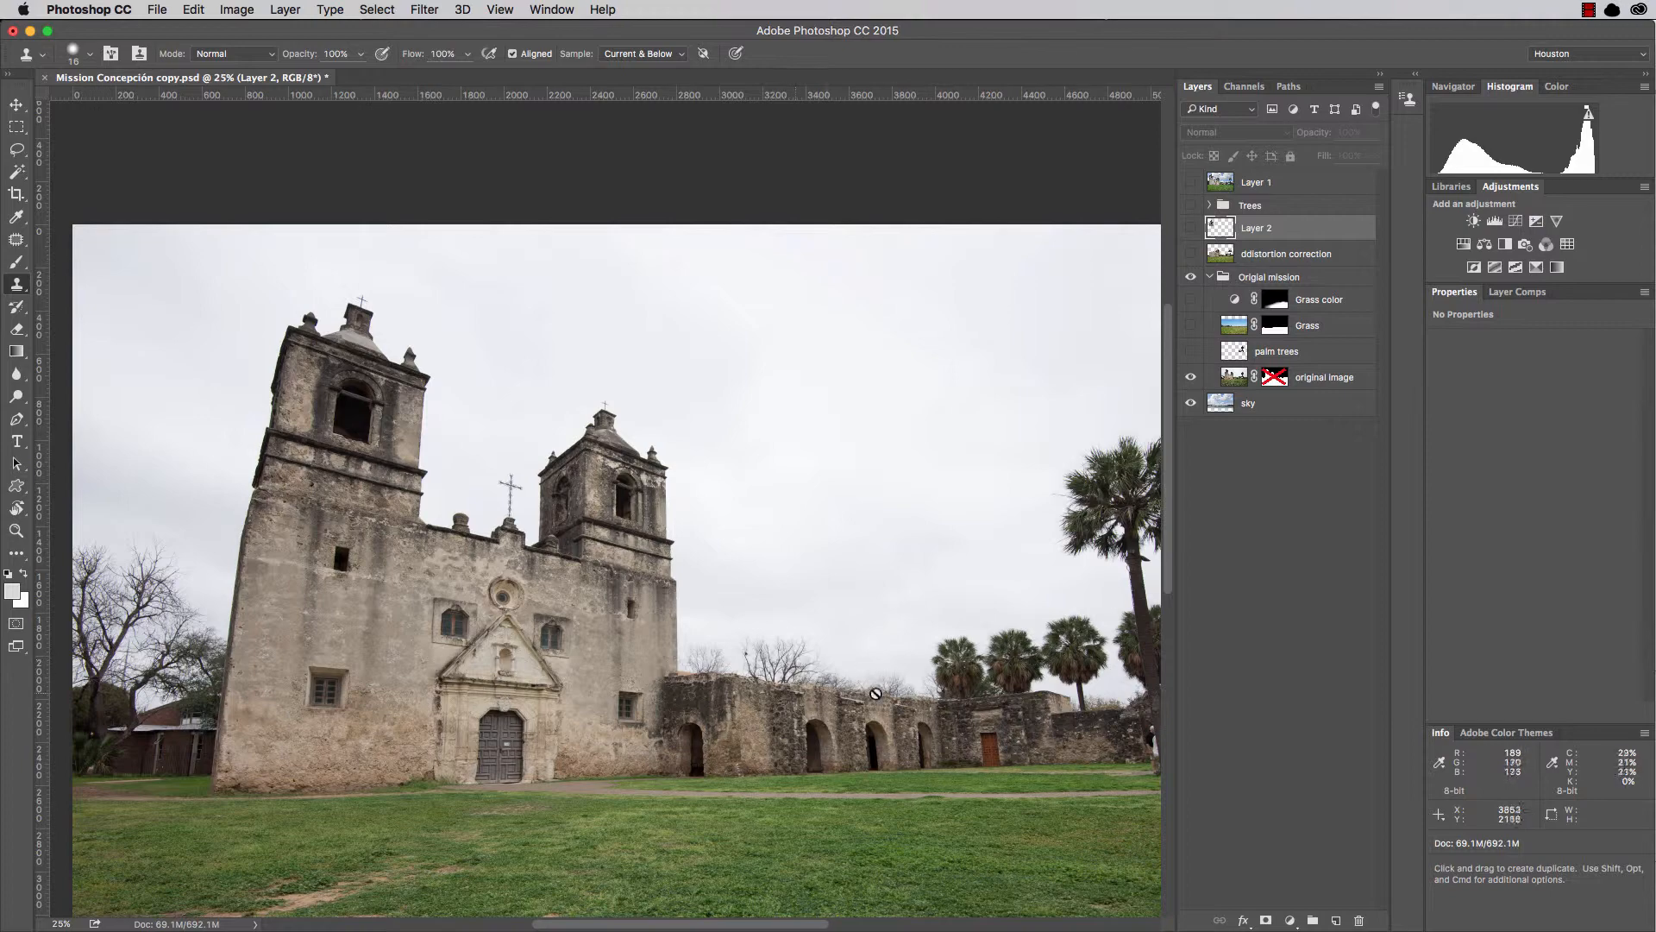
pyautogui.press('space')
pyautogui.moveTo(830, 579); pyautogui.dragTo(1056, 296)
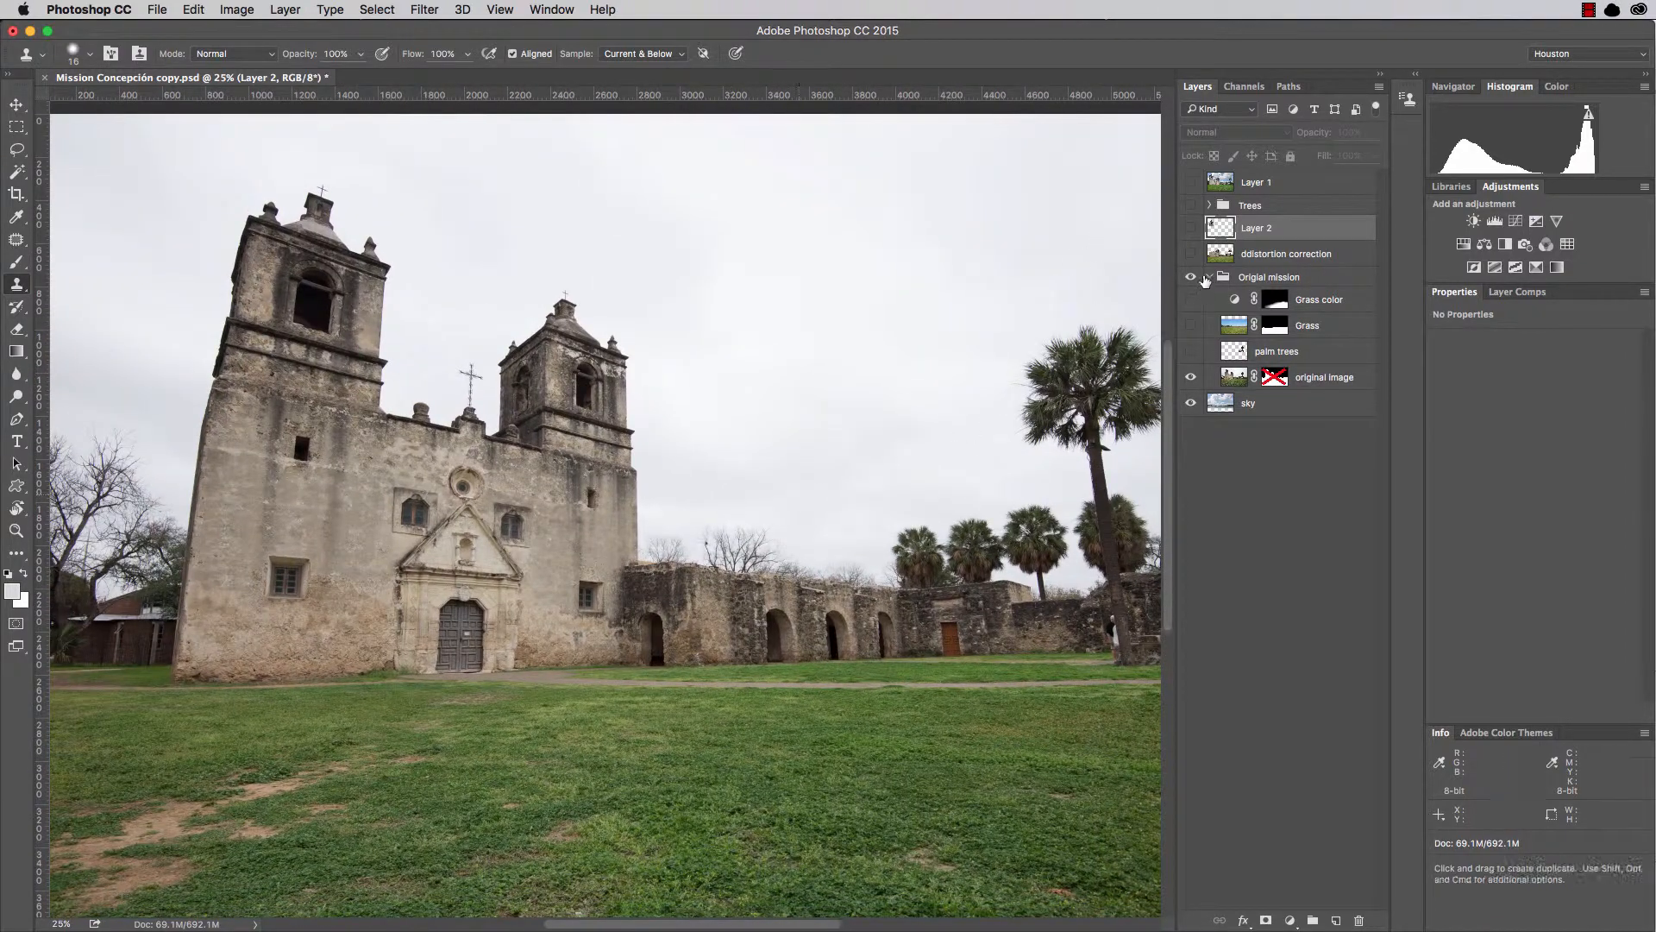
# Show the grass and palm tree layers again, hide the collapsed Origial mission group, and bring back ddistortion correction and Layer 2.
pyautogui.moveTo(1194, 316); pyautogui.dragTo(1191, 351)
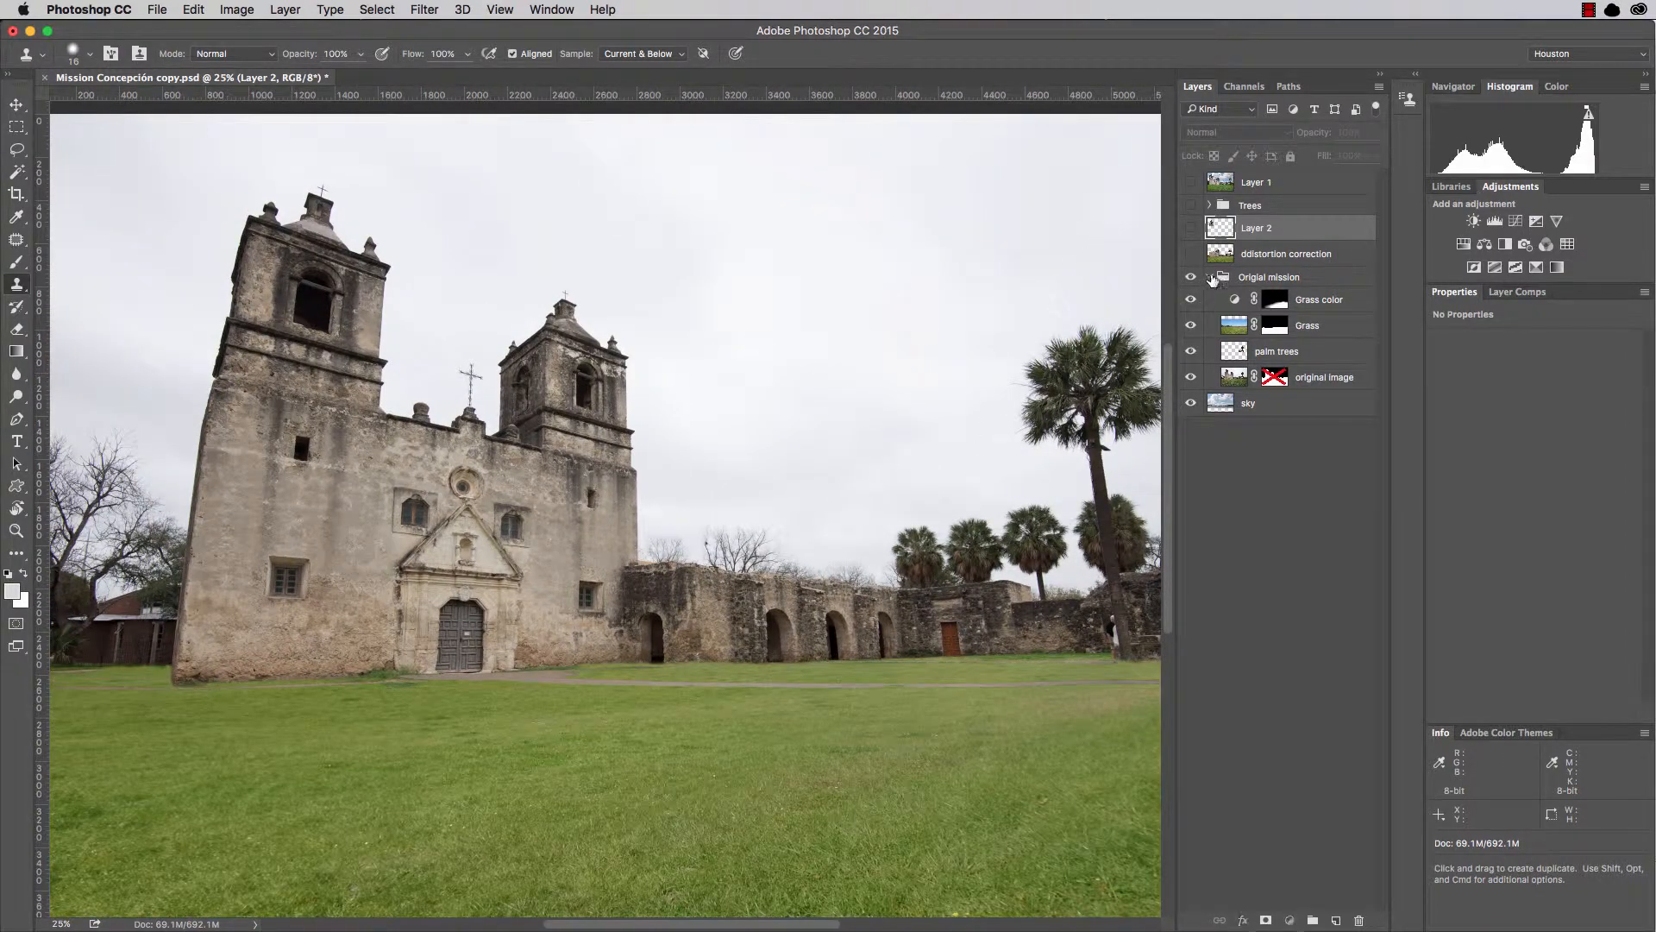
pyautogui.click(1210, 277)
pyautogui.click(1190, 277)
pyautogui.click(1190, 253)
pyautogui.click(1190, 228)
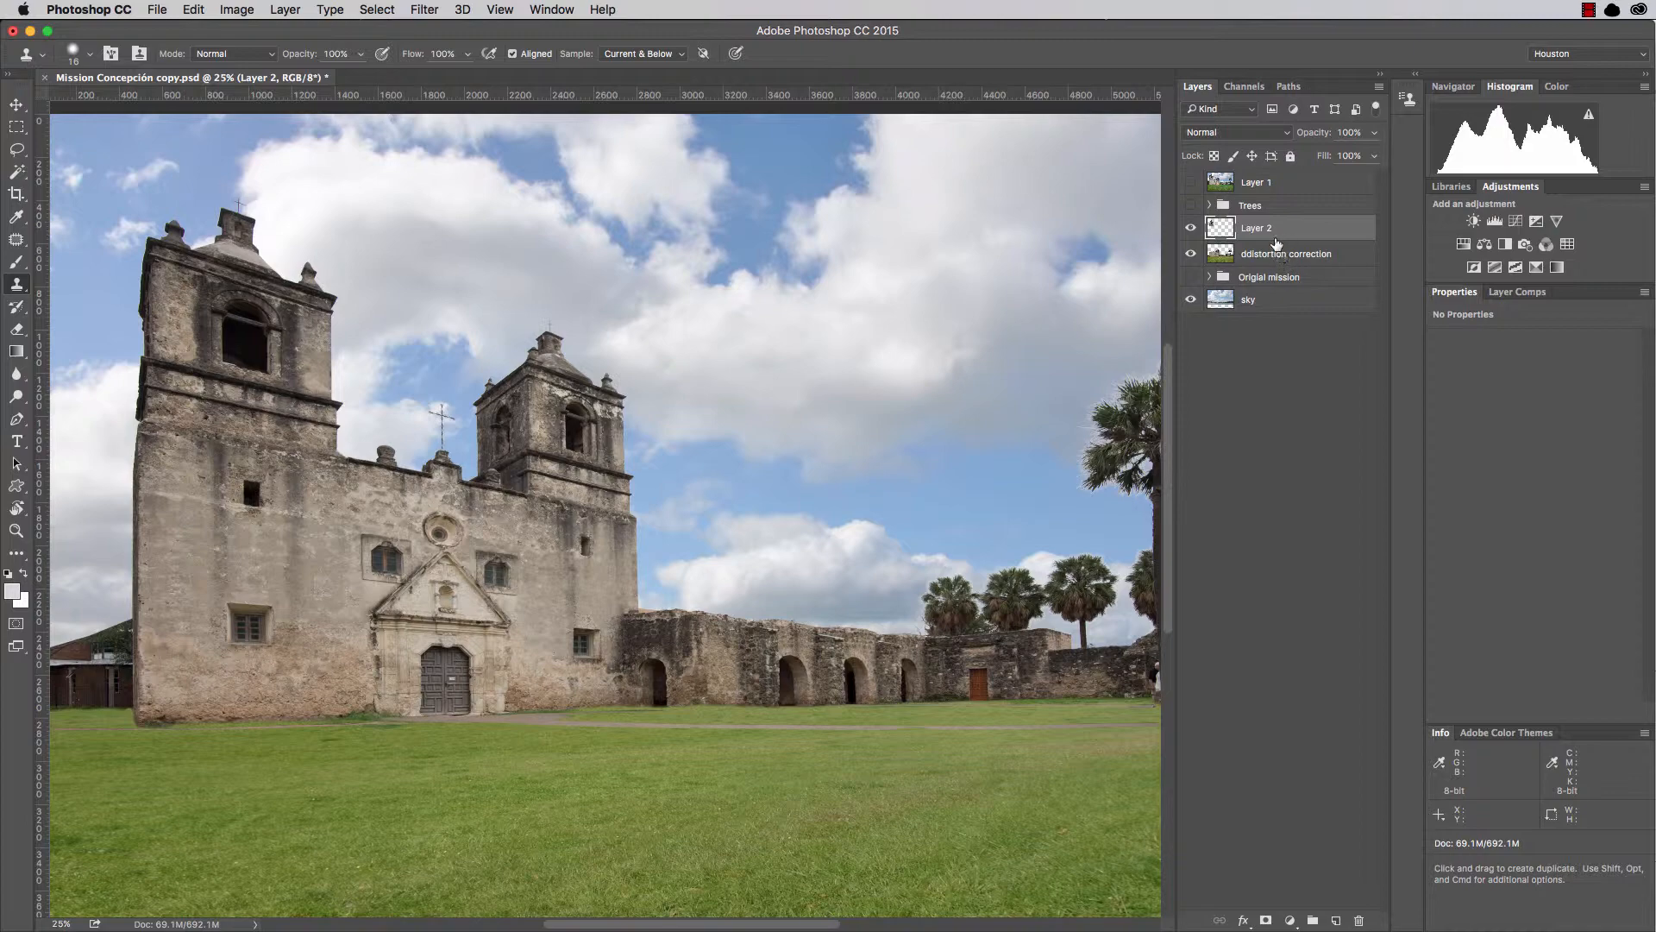
pyautogui.click(1585, 10)
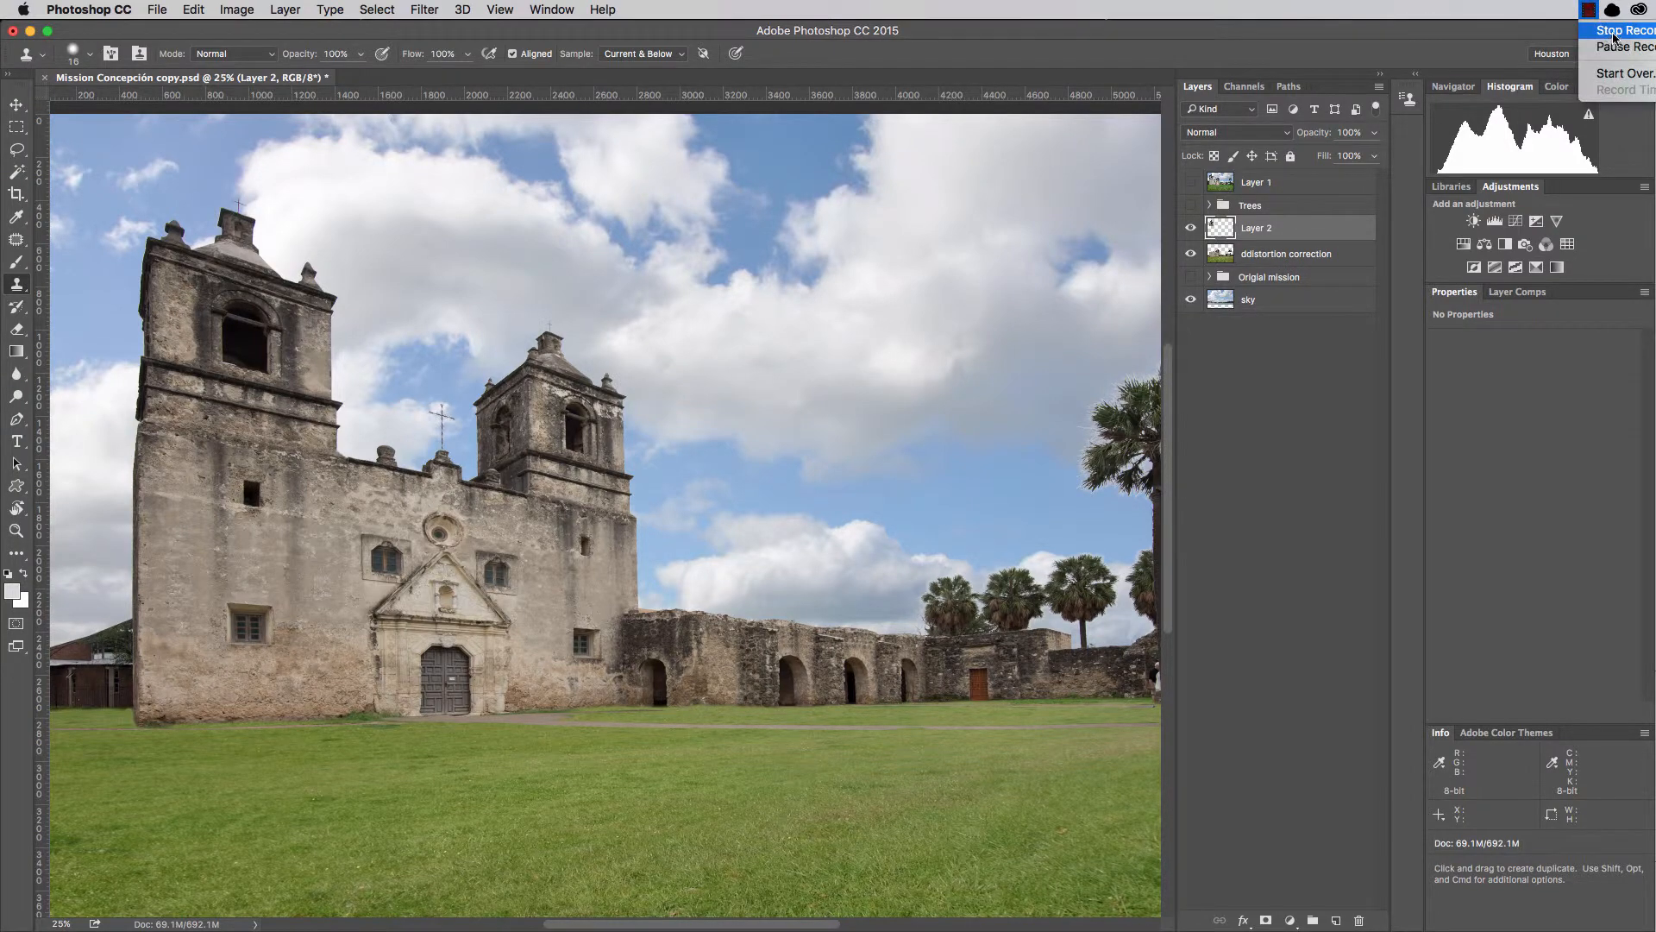